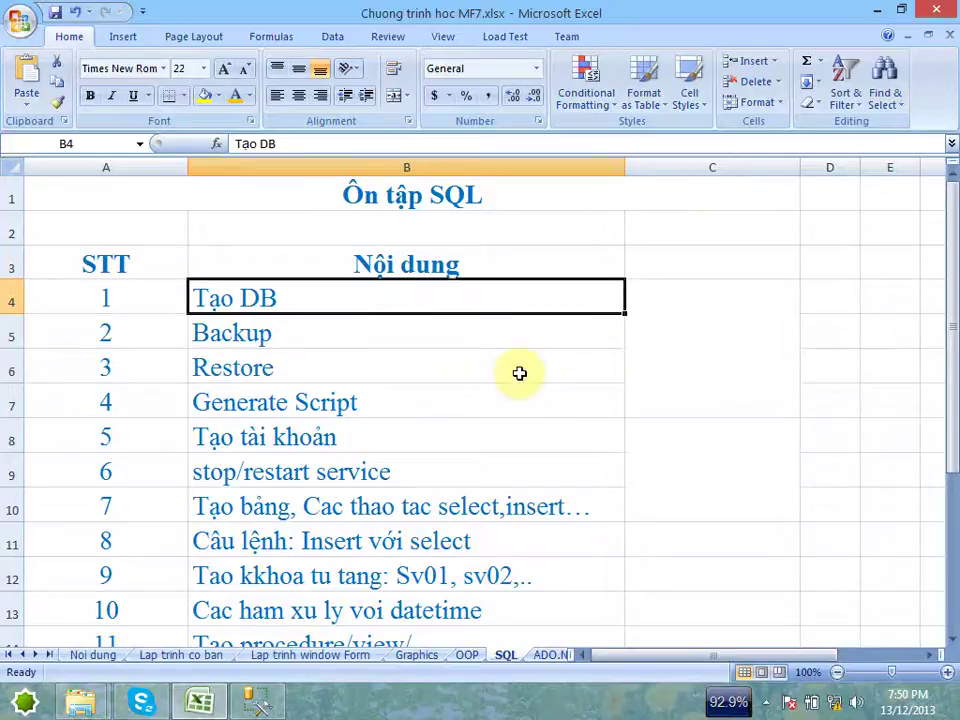
Step: Review the topic list on the SQL sheet and the database list in SQL Server Management Studio, returning to the workbook
scroll(543, 419, "down", 1)
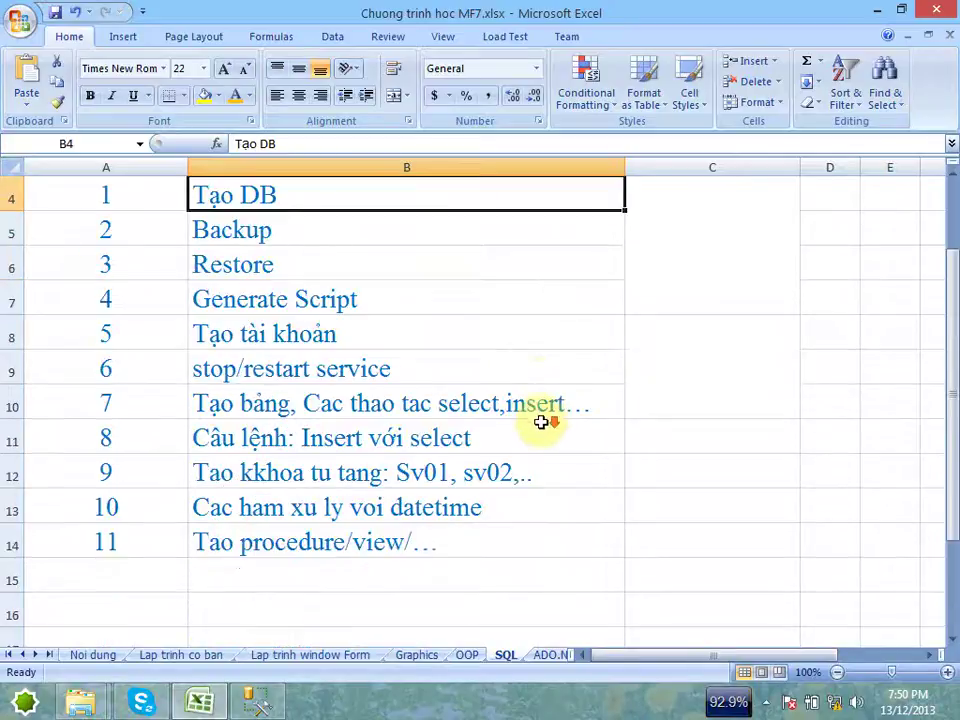
left_click(252, 700)
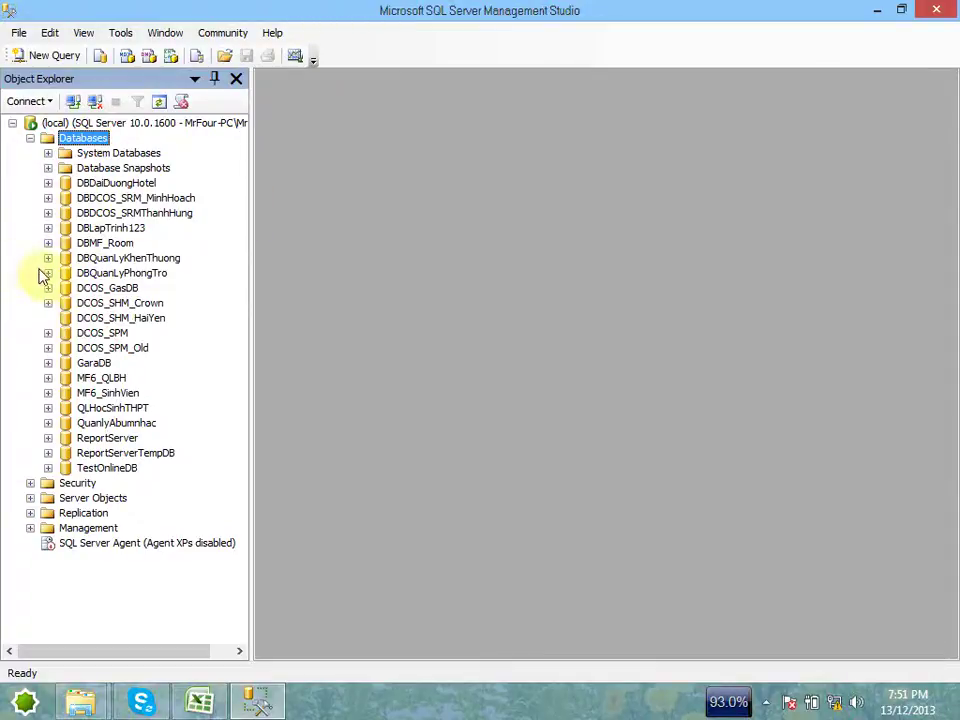
left_click(130, 167)
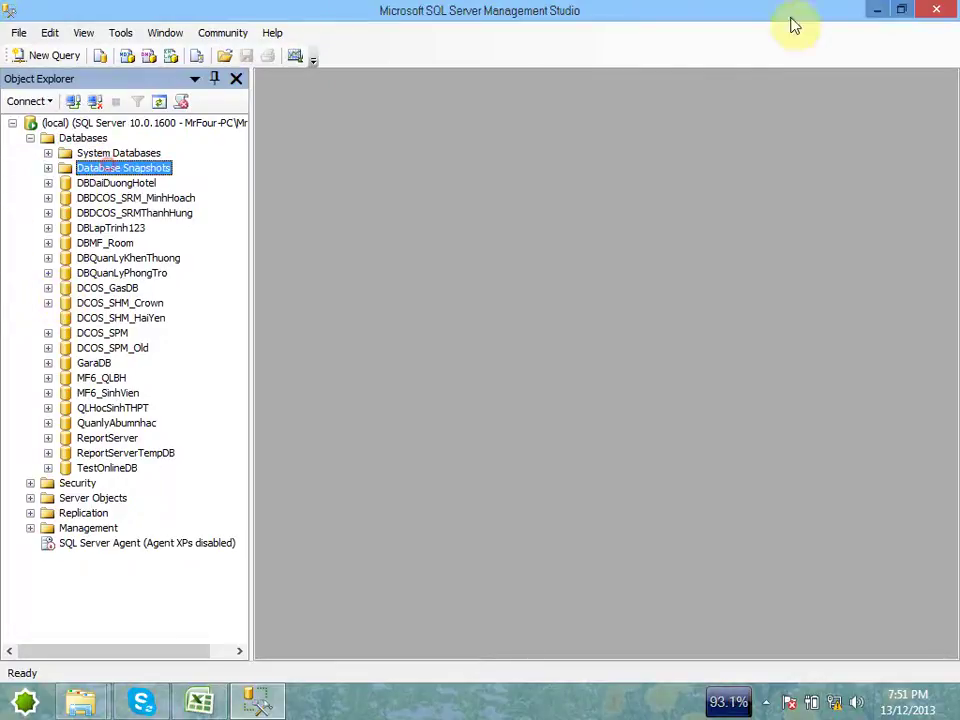
left_click(876, 10)
left_click(290, 240)
scroll(315, 435, "up", 1)
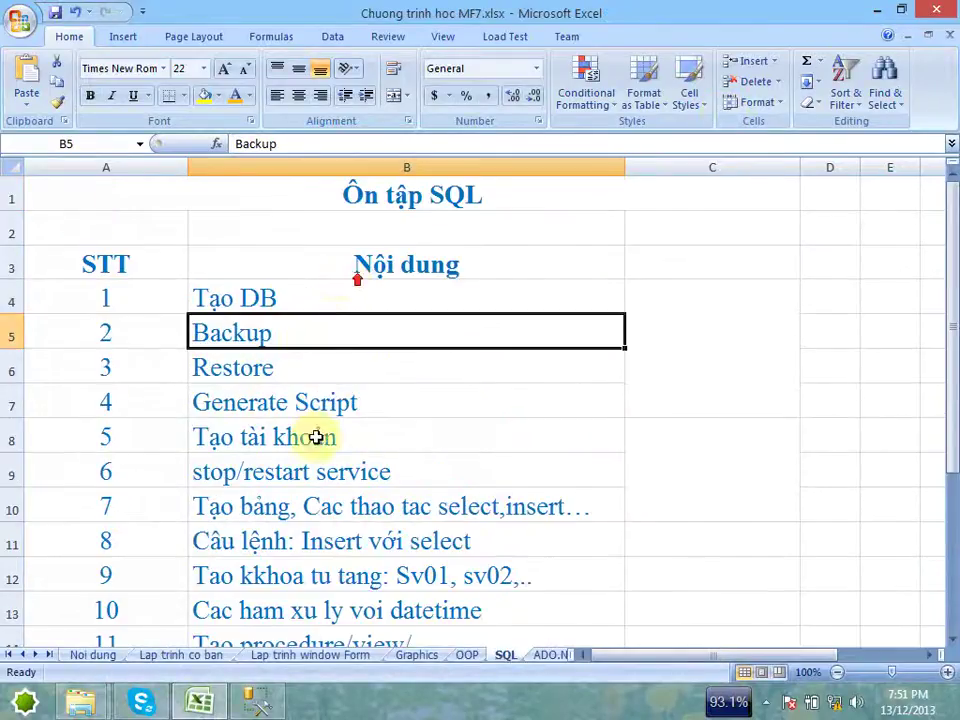
scroll(326, 540, "down", 1)
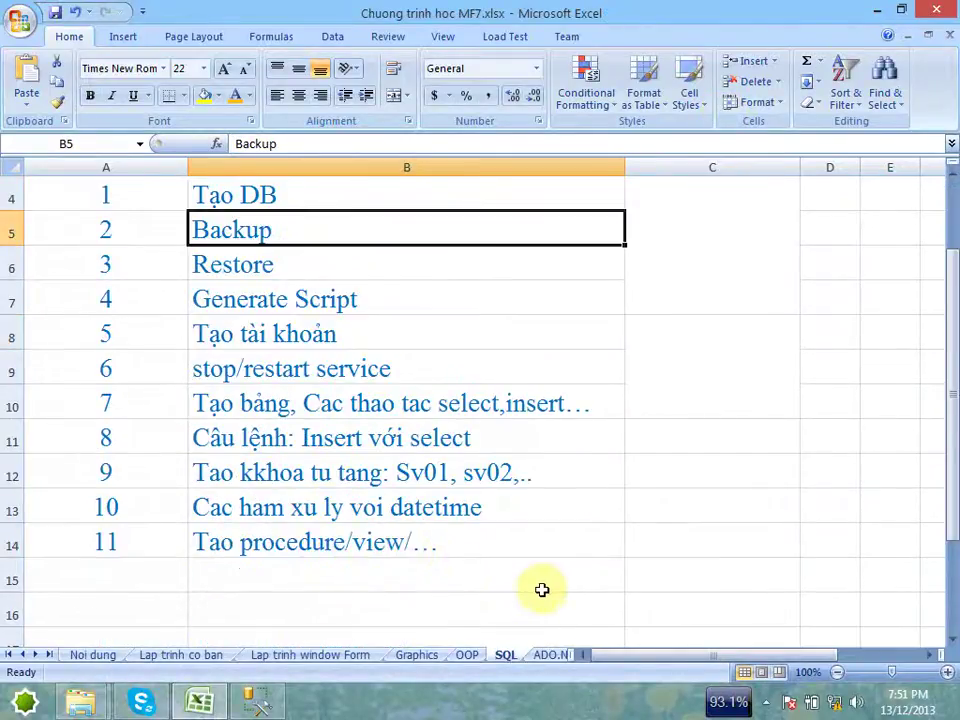
Step: Look over the Noi dung course outline and the OOP sheet, ending back on the SQL sheet
left_click(104, 657)
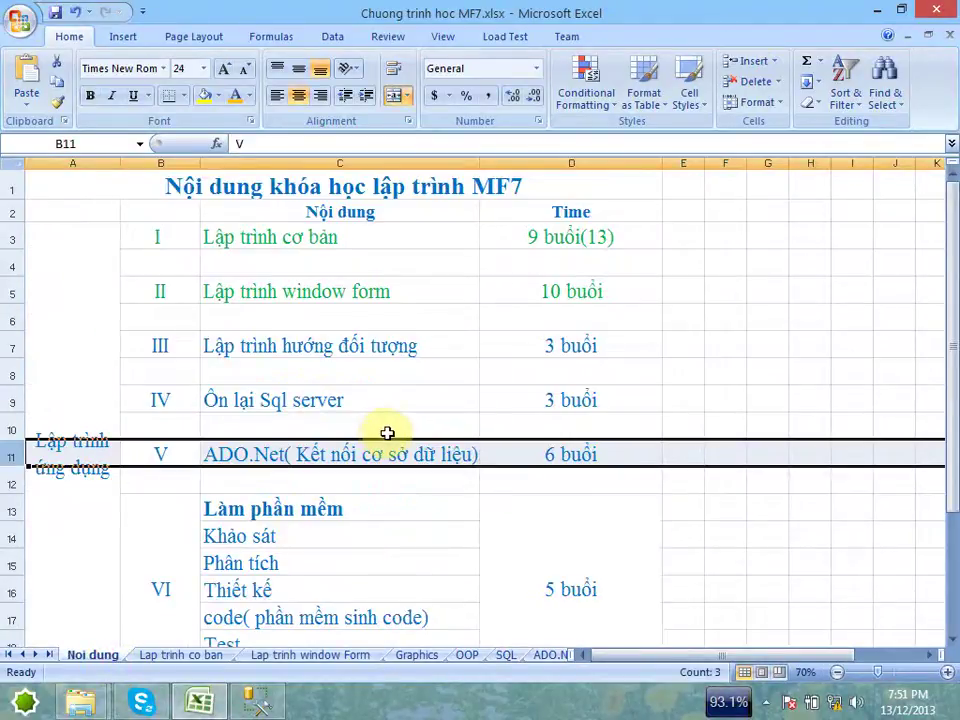
left_click(466, 656)
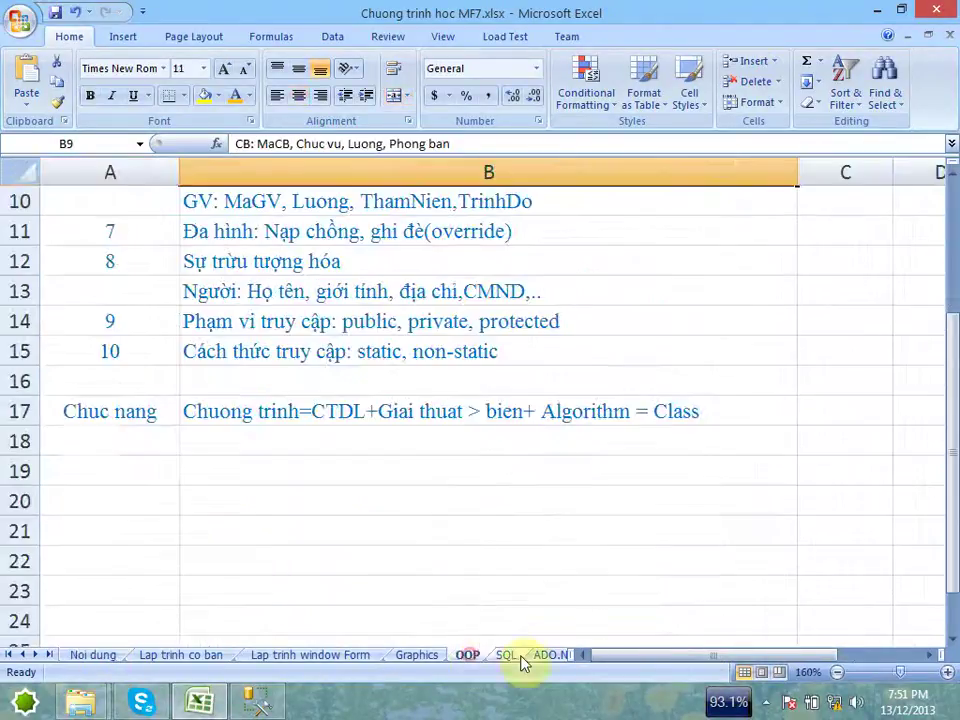
left_click(508, 656)
scroll(319, 259, "up", 1)
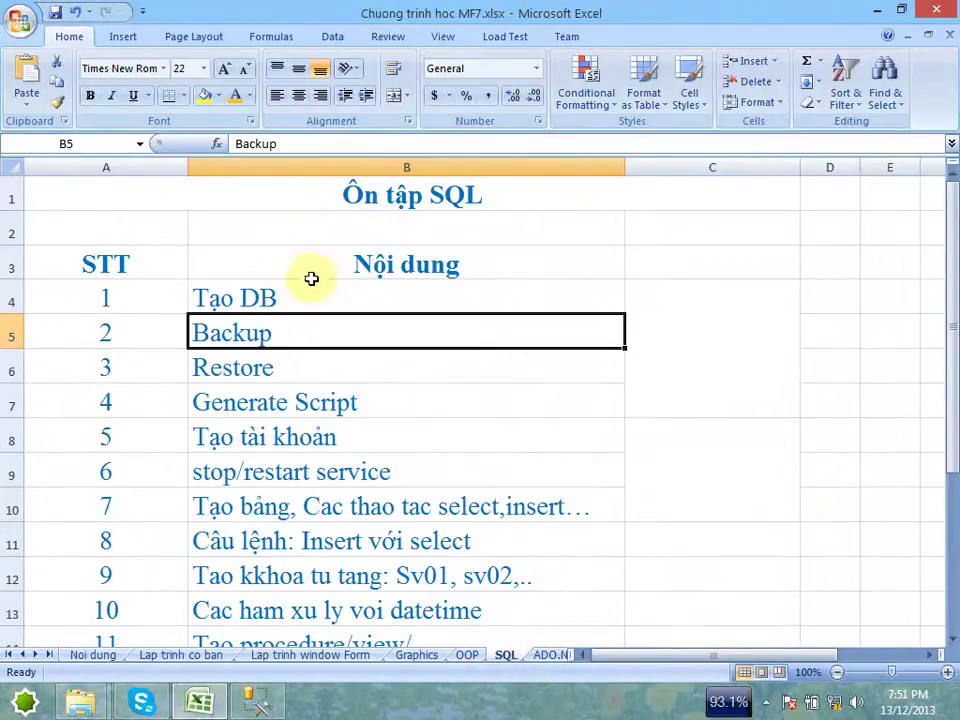
Step: Go through the review topics on the SQL sheet from Tạo DB to Tao procedure/view, ending on the Tạo DB row
left_click(300, 298)
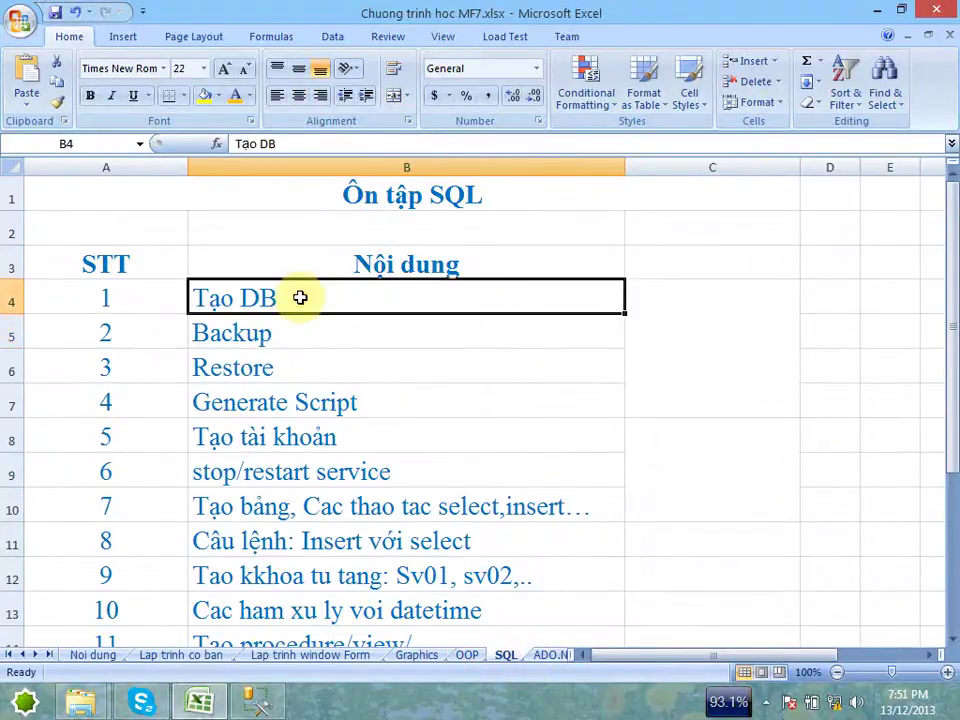
left_click(341, 335)
left_click(394, 430)
left_click(431, 405)
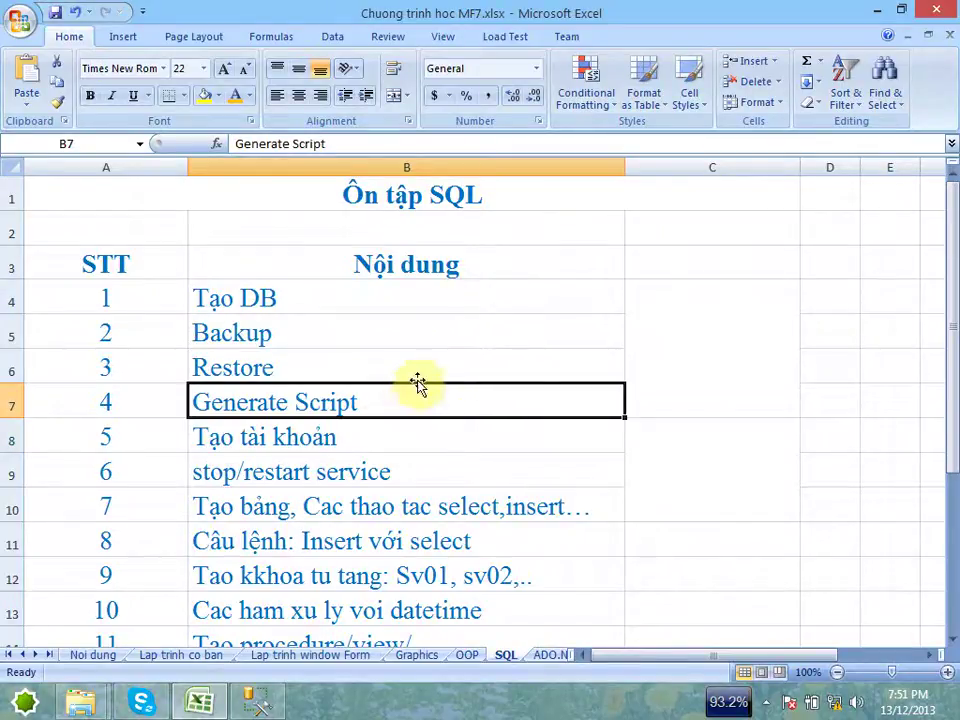
left_click(407, 442)
scroll(400, 430, "down", 1)
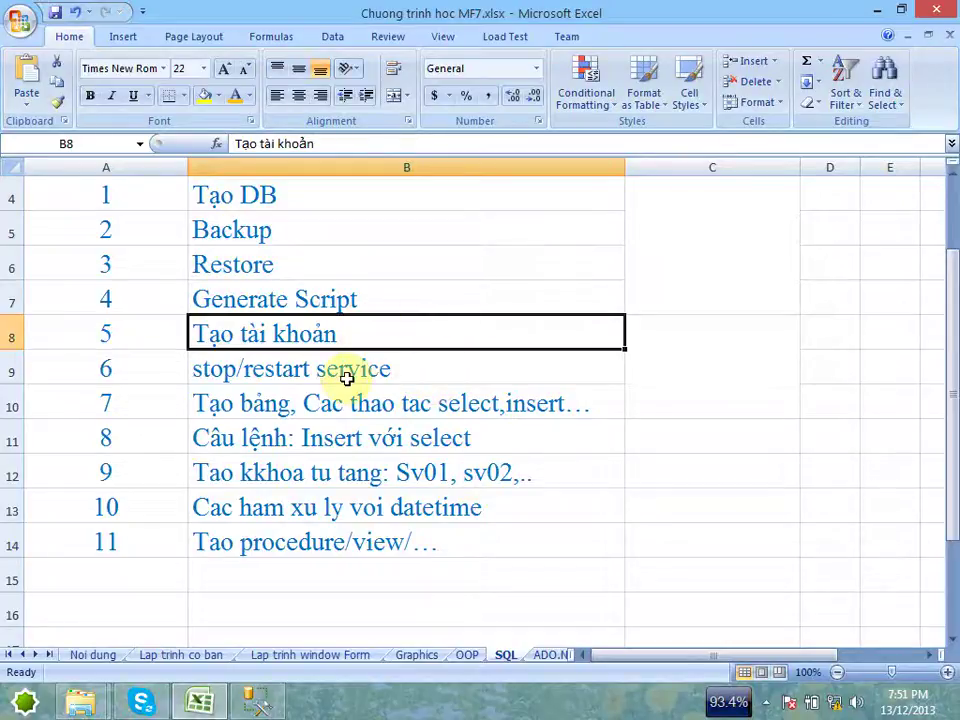
key("Down")
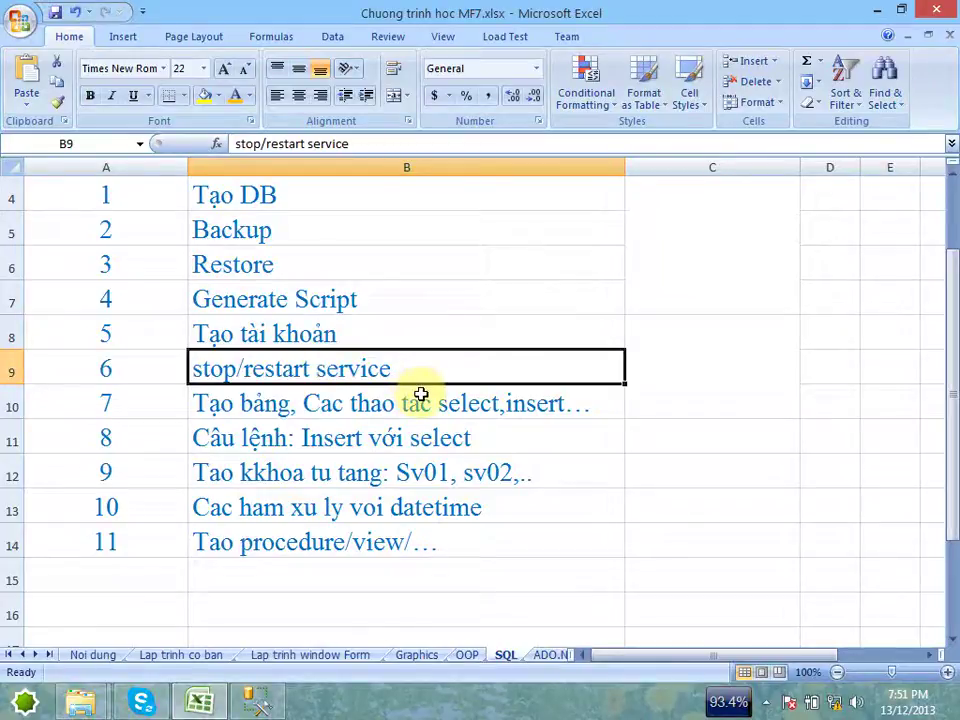
left_click(421, 399)
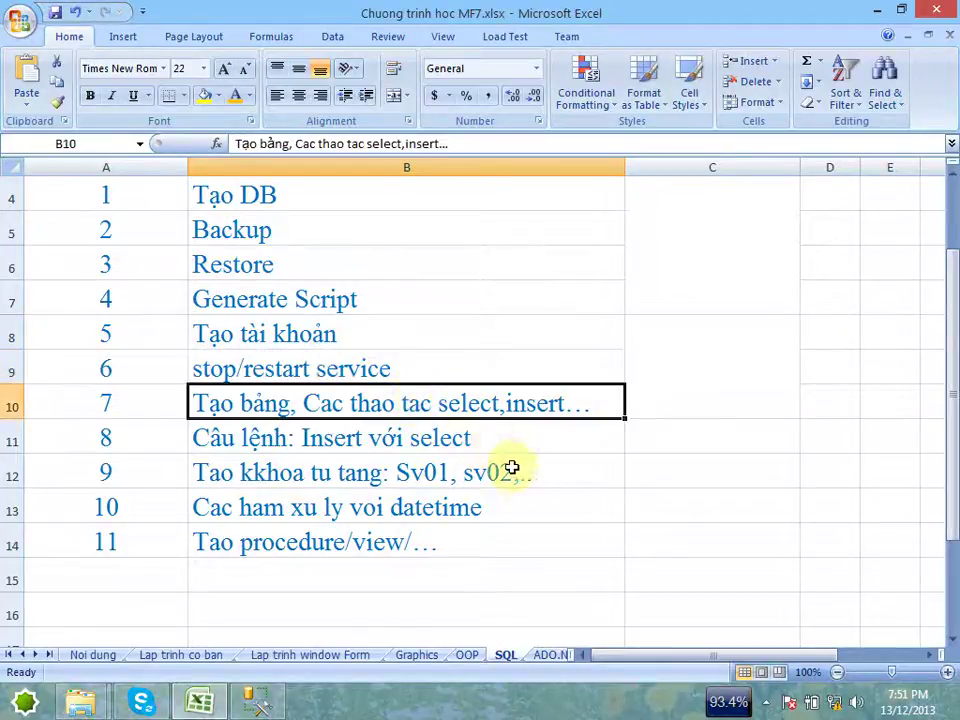
left_click(567, 565)
left_click_drag(568, 565, 318, 403)
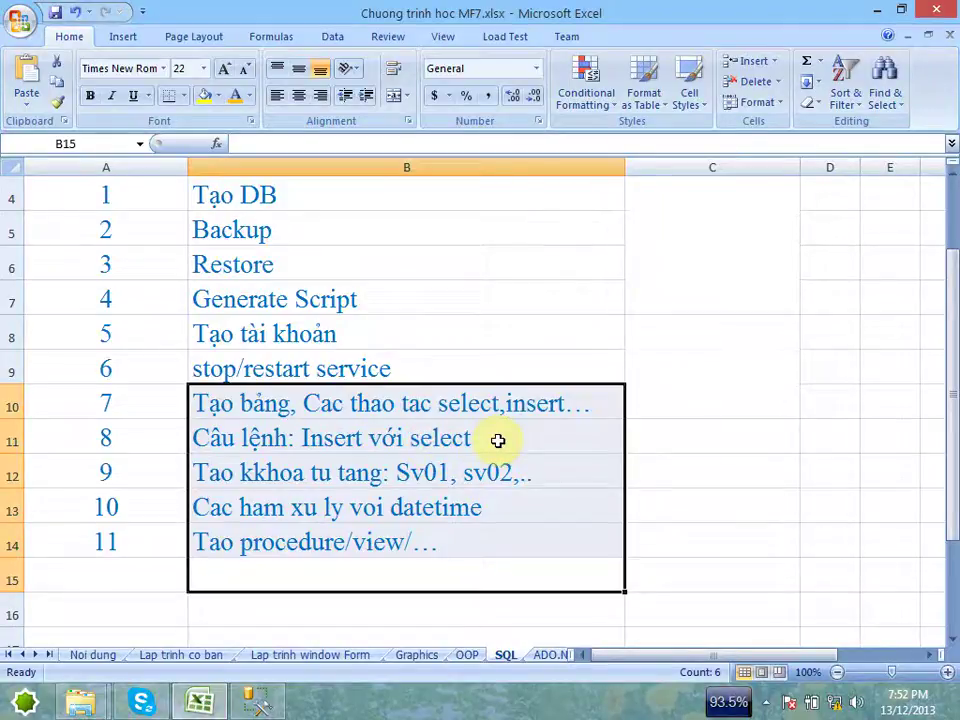
scroll(497, 440, "up", 1)
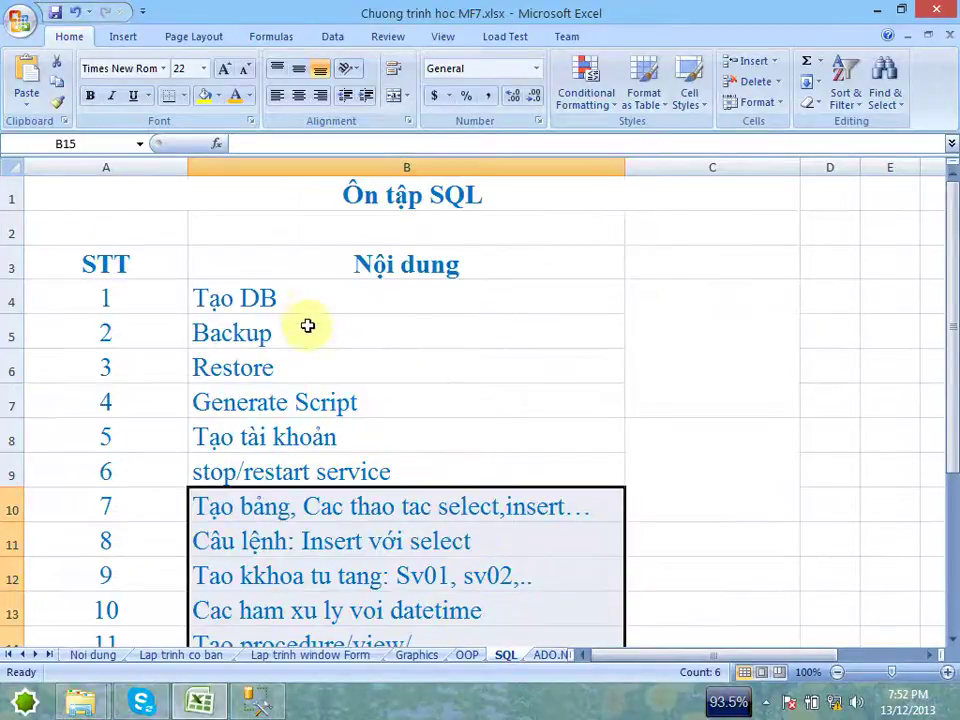
left_click(313, 296)
left_click(8, 298)
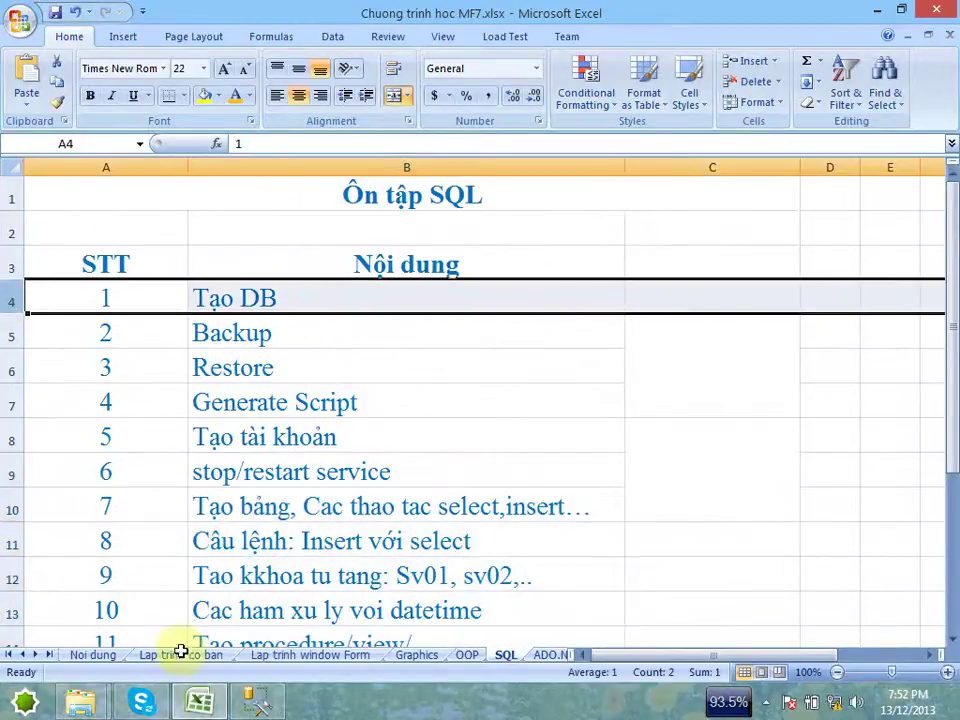
Step: Switch to SQL Server Management Studio, disconnect the local server and bring up the Connect to Server dialog
left_click(262, 702)
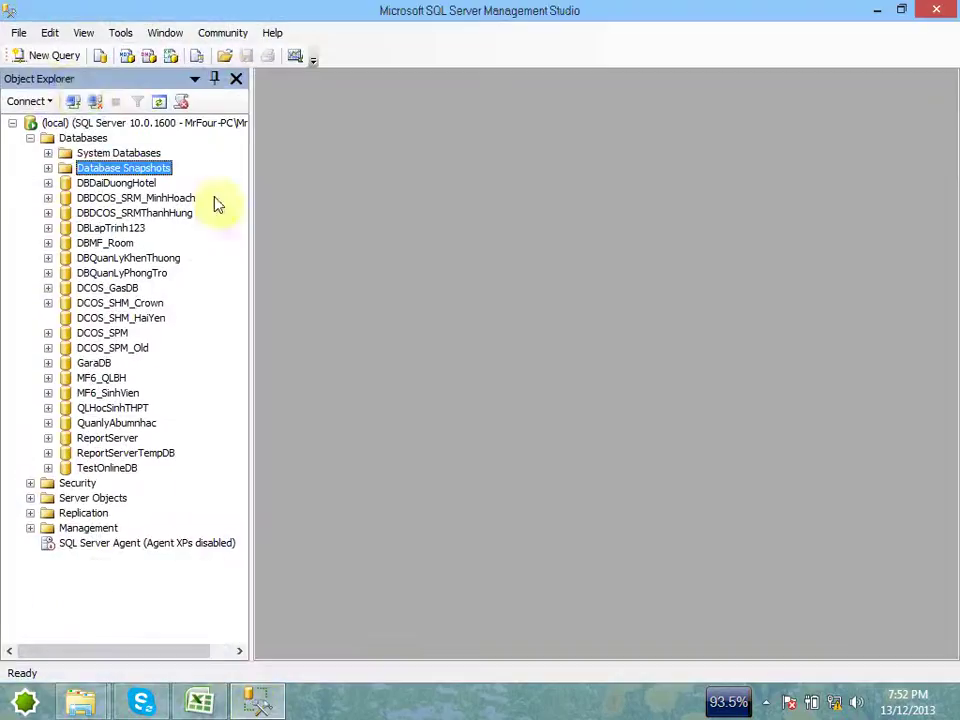
left_click(100, 104)
left_click(72, 101)
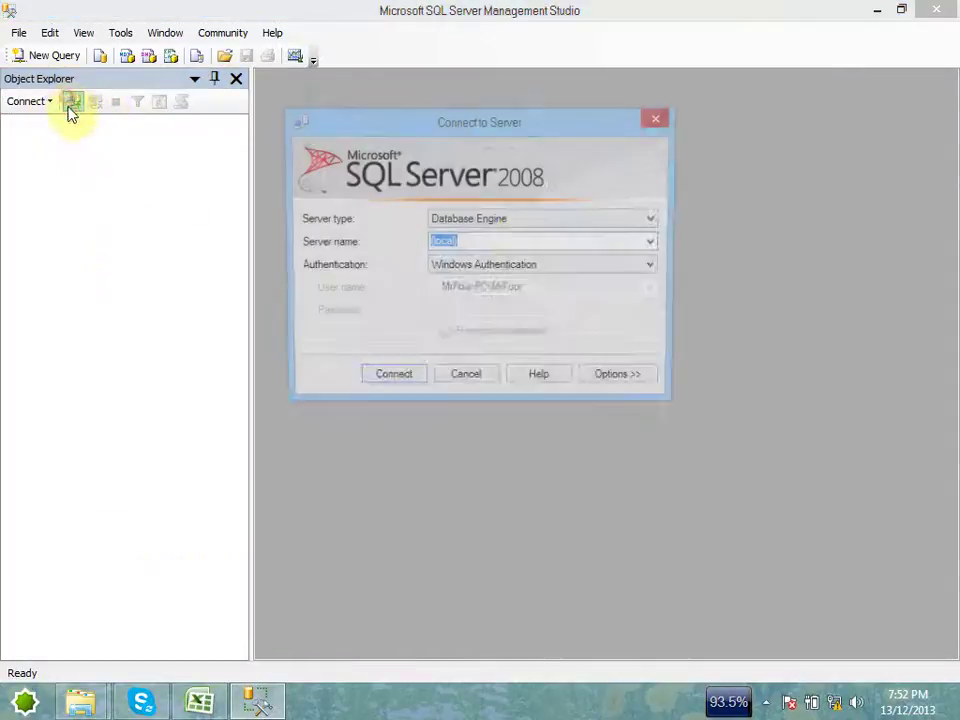
left_click(514, 240)
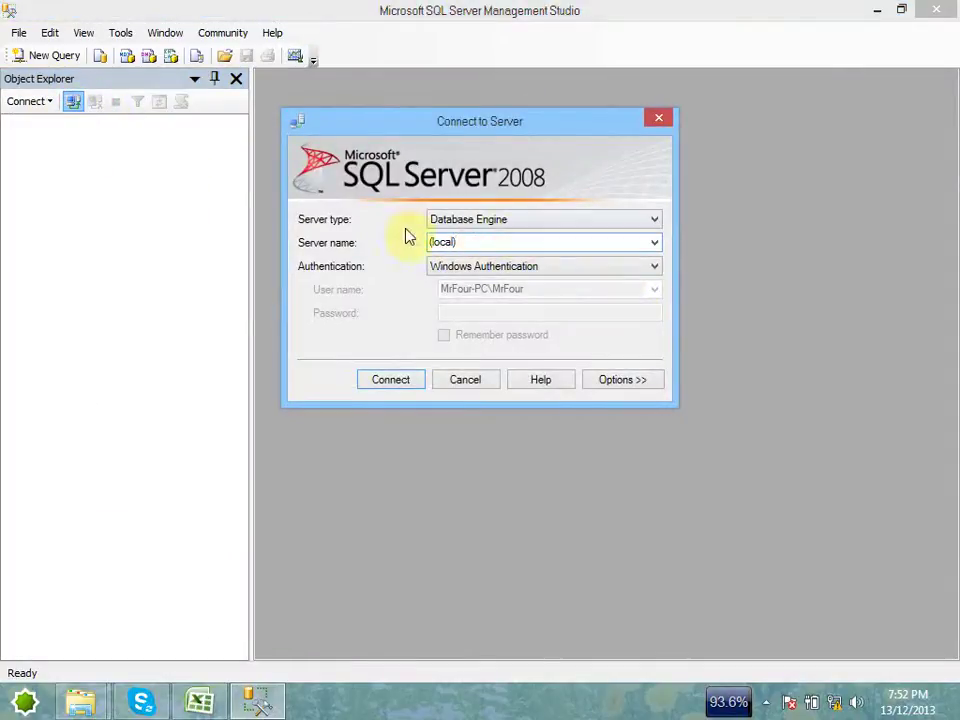
left_click_drag(467, 122, 520, 150)
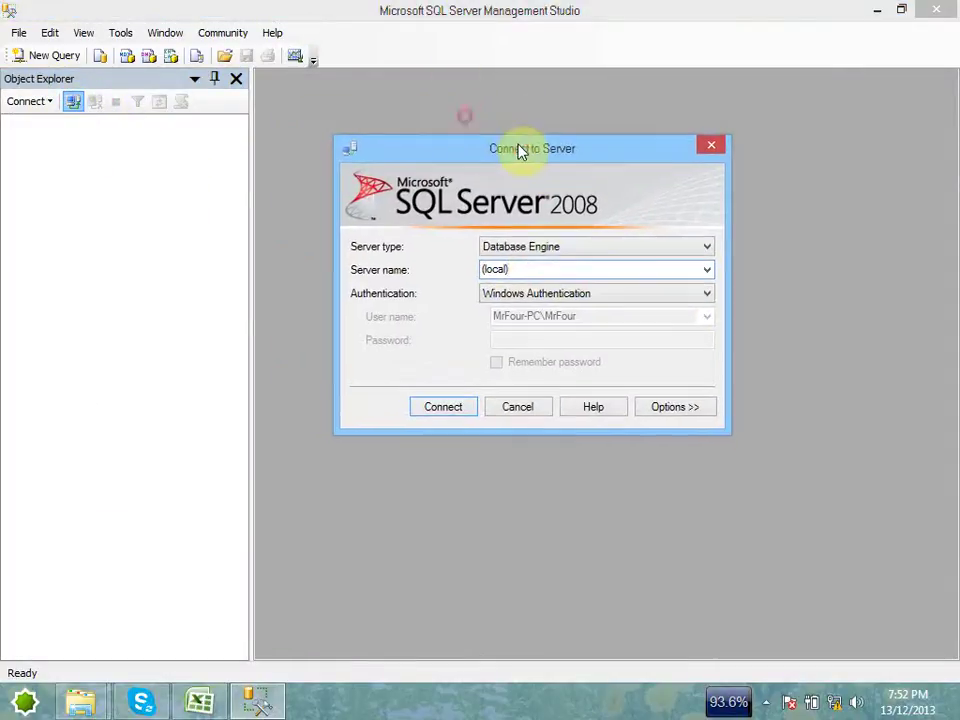
double_click(521, 268)
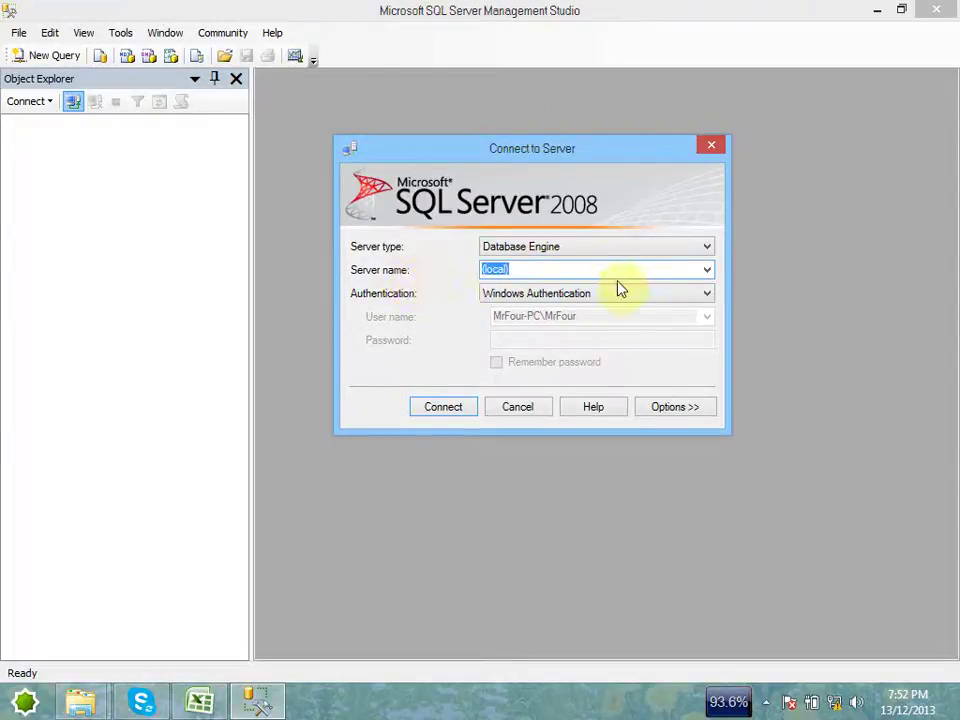
left_click(560, 269)
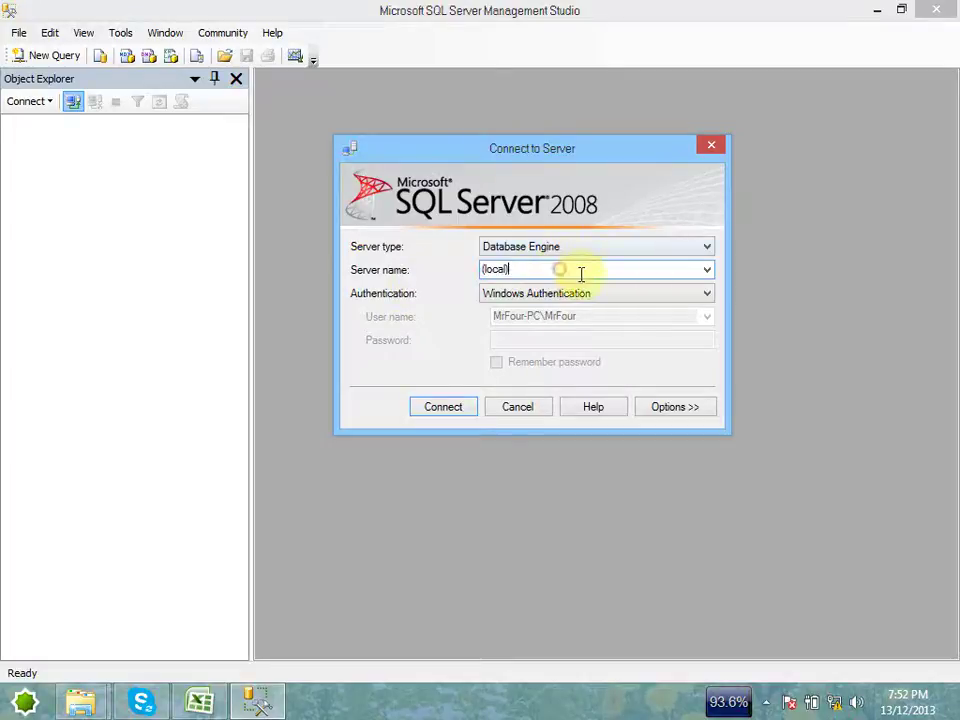
left_click(583, 272)
double_click(493, 268)
left_click(540, 268)
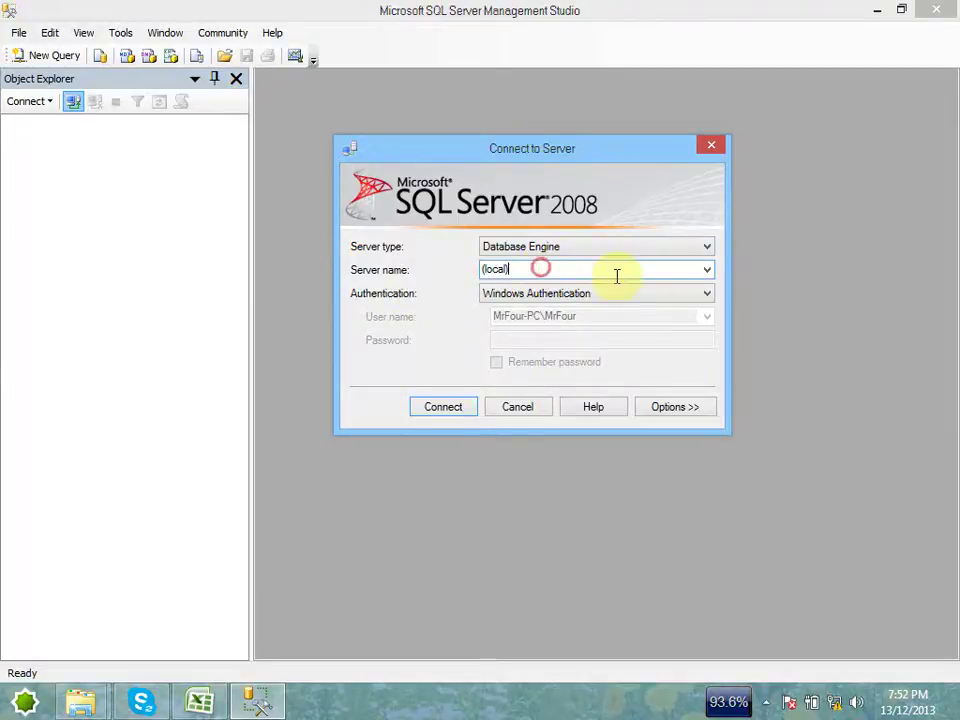
Step: Try "." as the server name, followed by "\sqlexpre"
double_click(617, 270)
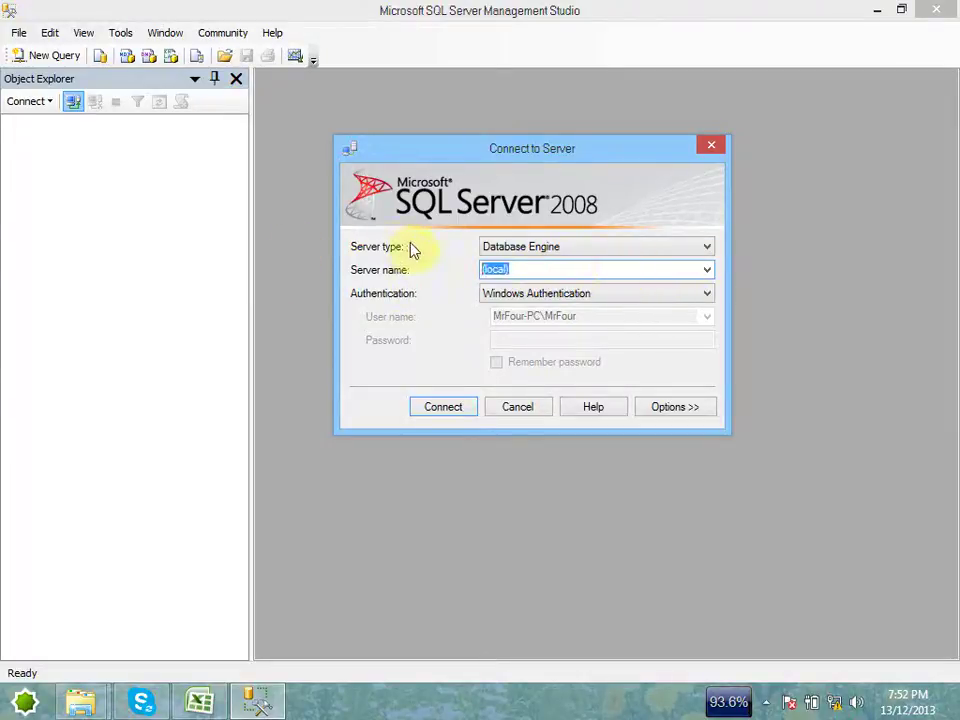
key("BackSpace")
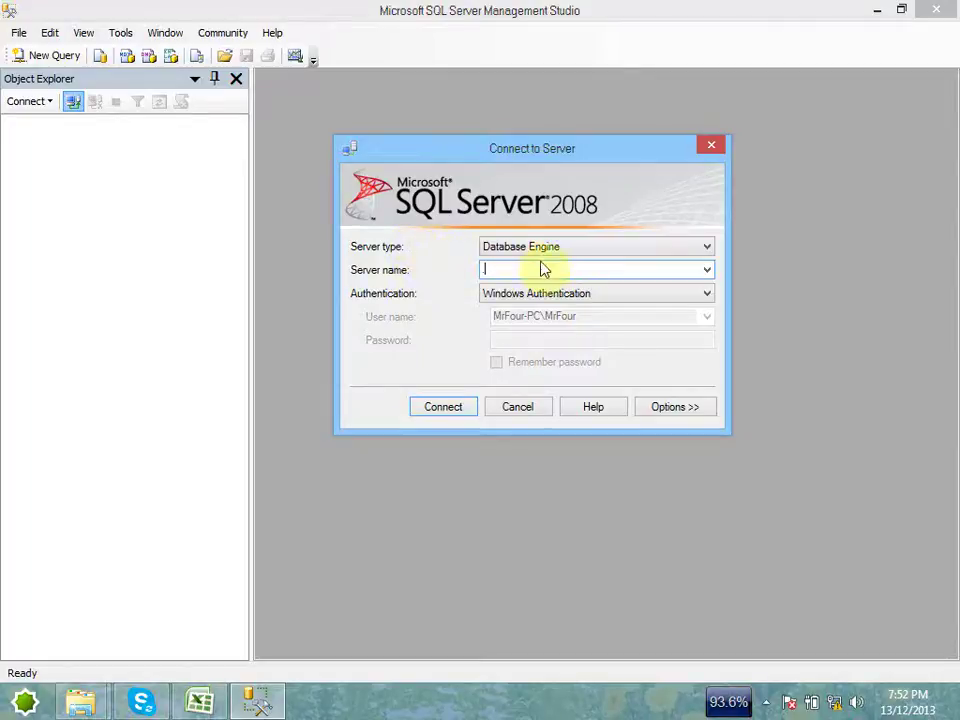
left_click(527, 273)
left_click(515, 268)
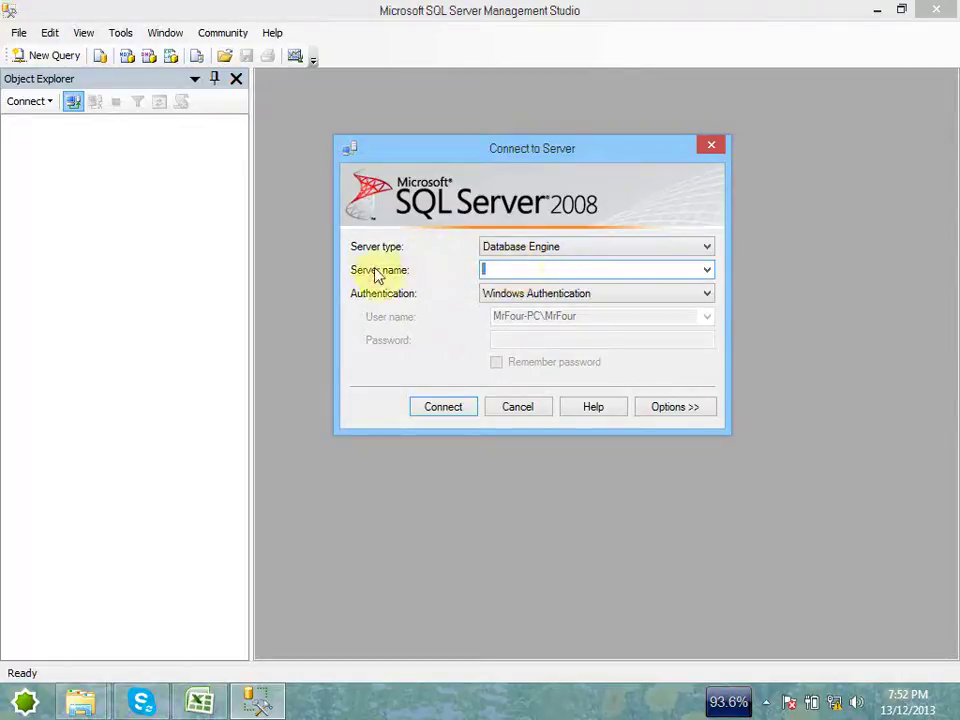
type("\\sqlexpre")
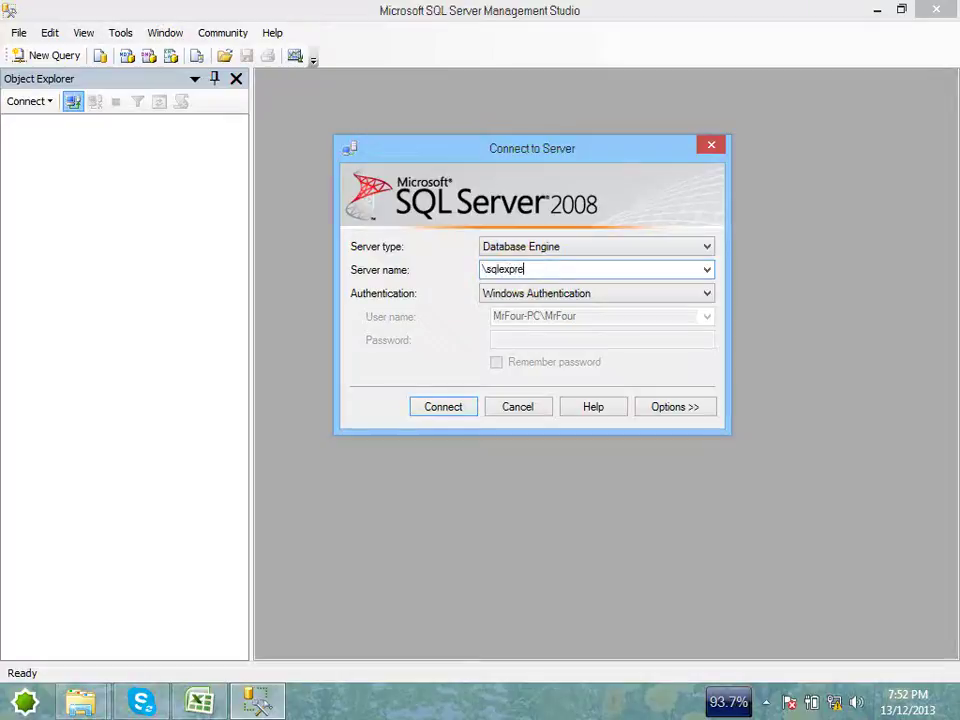
Step: Replace the server name entry with "abc\sqlexpess"
key("BackSpace")
key("BackSpace")
key("BackSpace")
key("BackSpace")
key("BackSpace")
key("BackSpace")
key("BackSpace")
key("BackSpace")
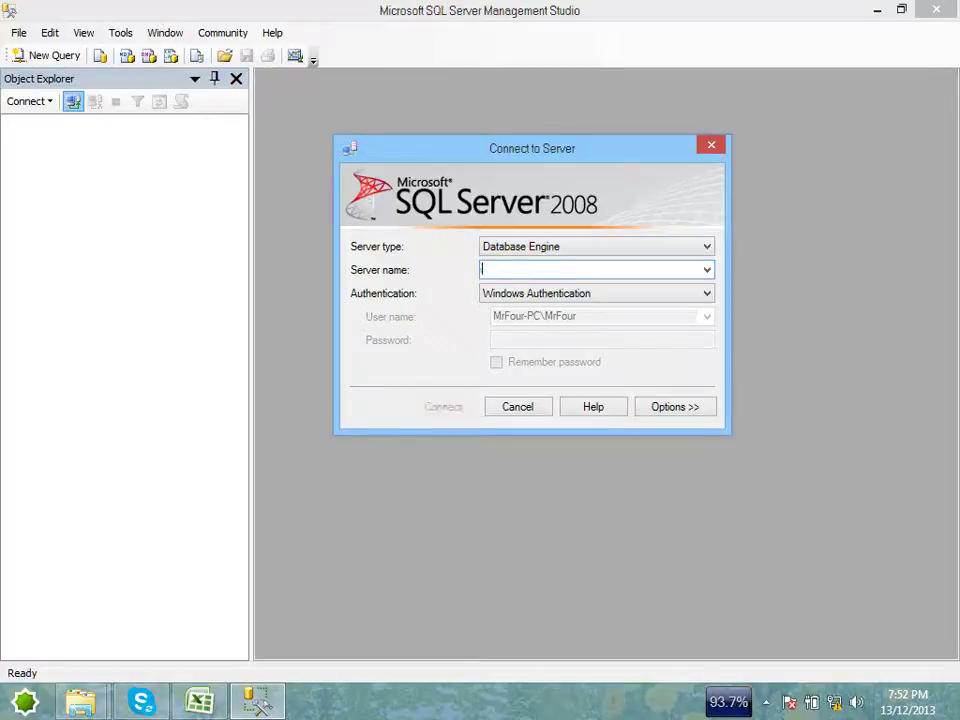
type("abc\\")
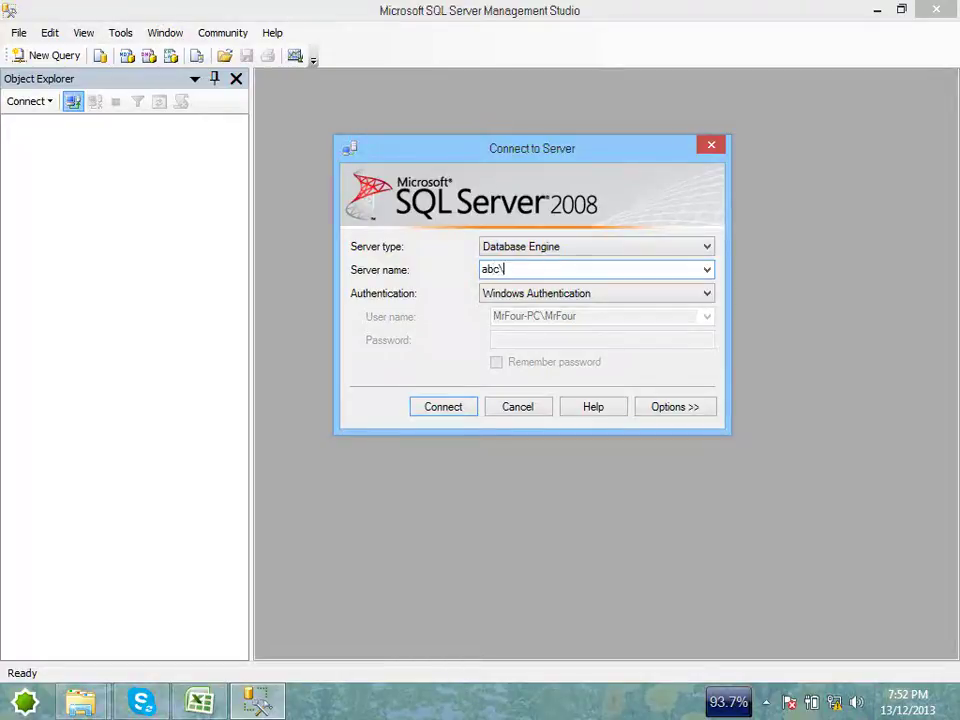
type("sqlexpess")
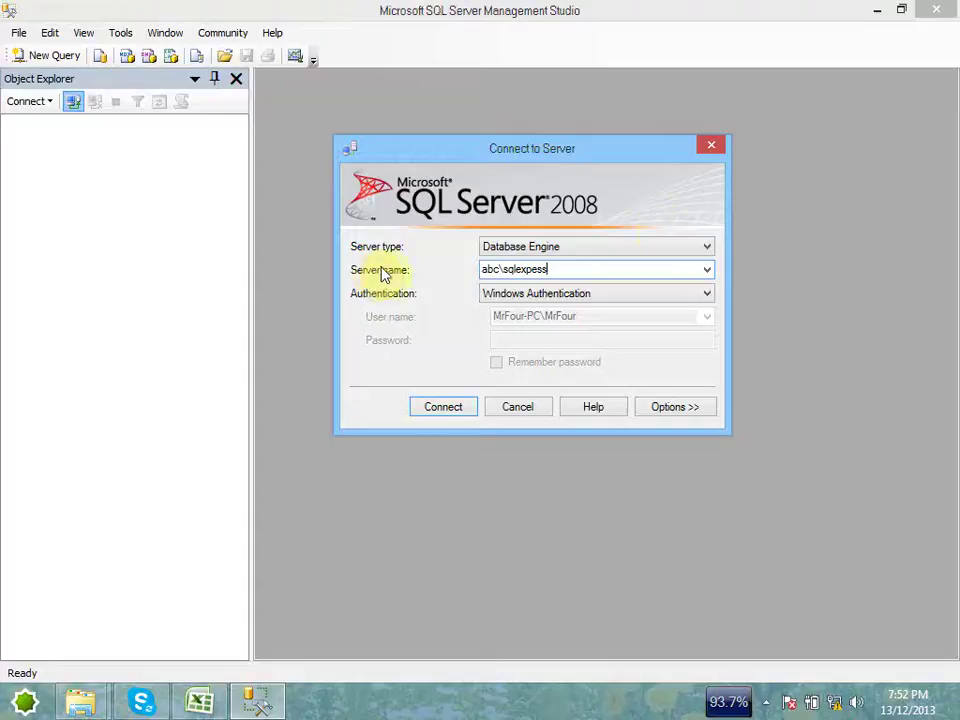
Step: Choose the previously used remote server 123.30.235.107 as the server name and highlight its address
left_click(707, 271)
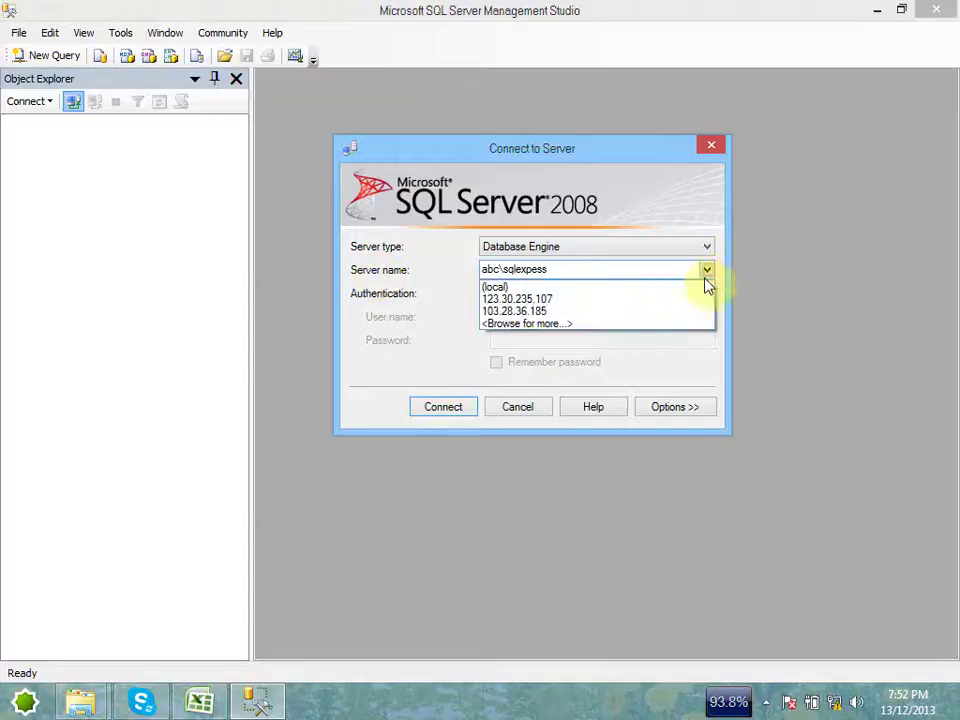
left_click(620, 299)
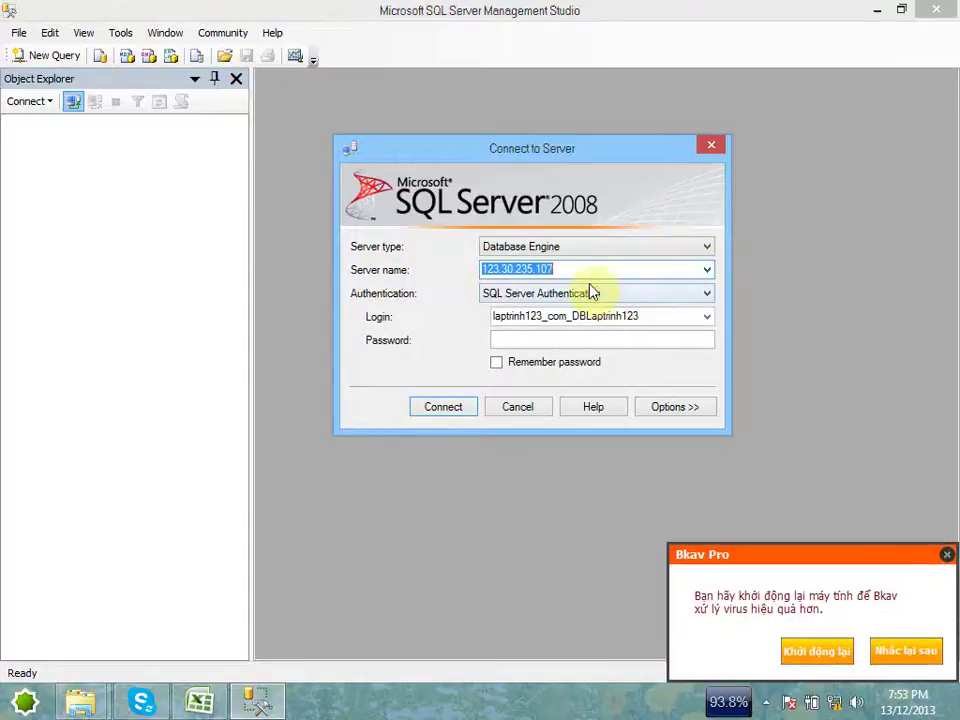
left_click(501, 268)
left_click_drag(571, 267, 467, 274)
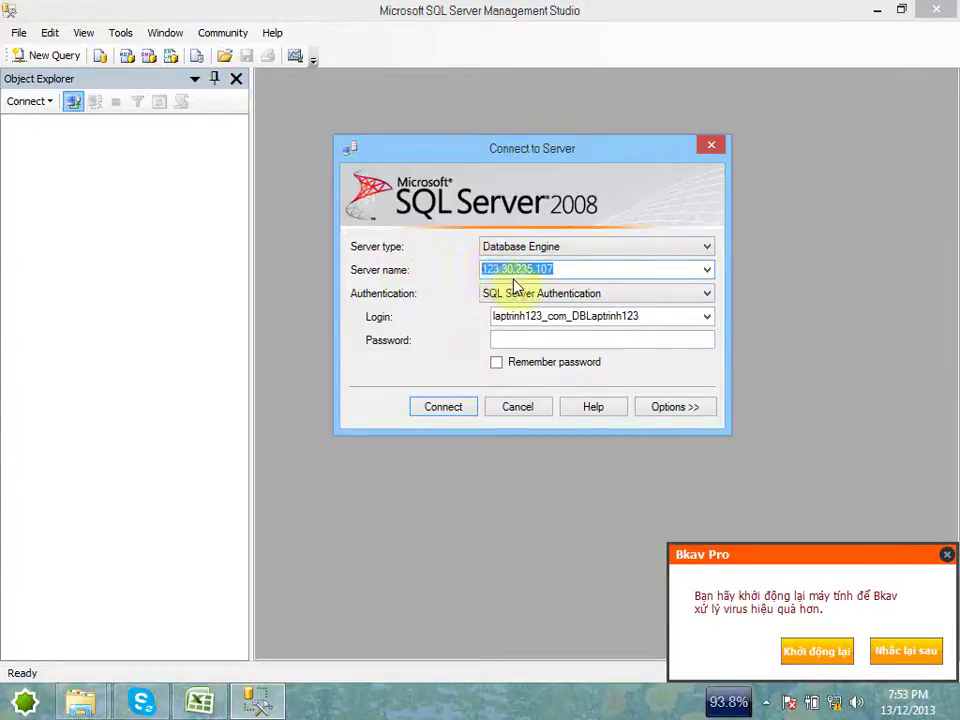
Step: Choose (local) from the previously used servers as the server name
left_click(706, 271)
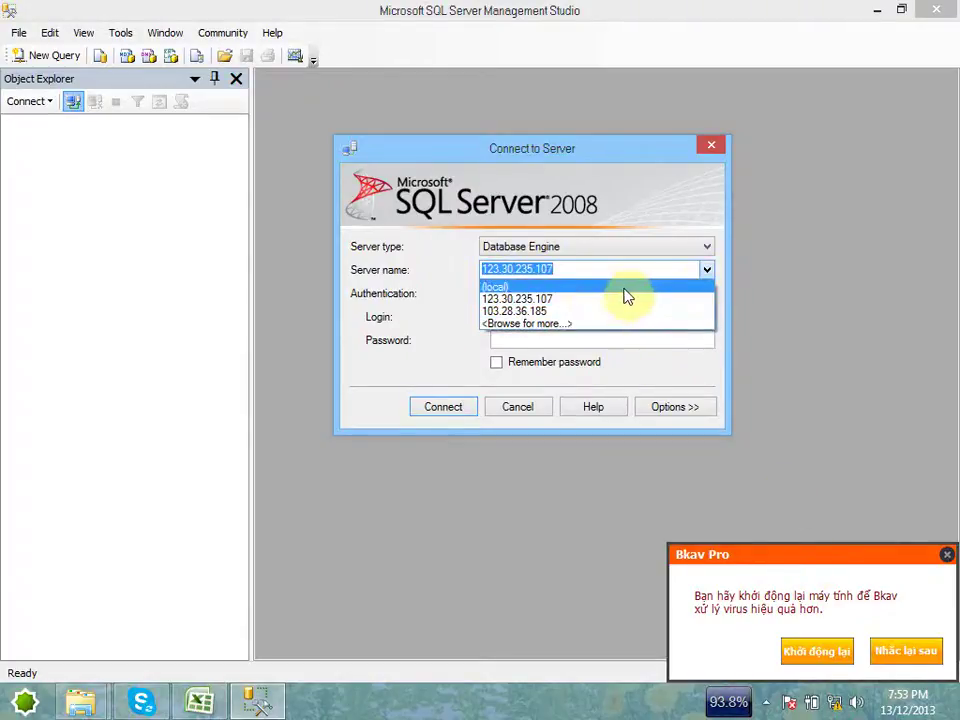
left_click(592, 288)
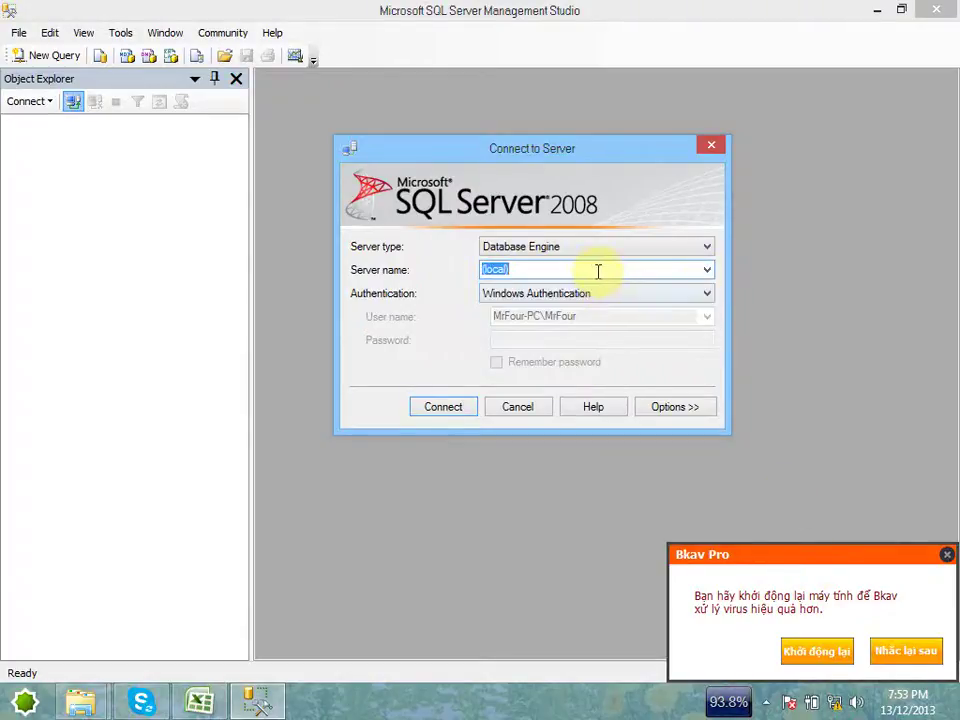
Step: Try ".\sqlexpress" as the server name and restore the server name to (local)
key("BackSpace")
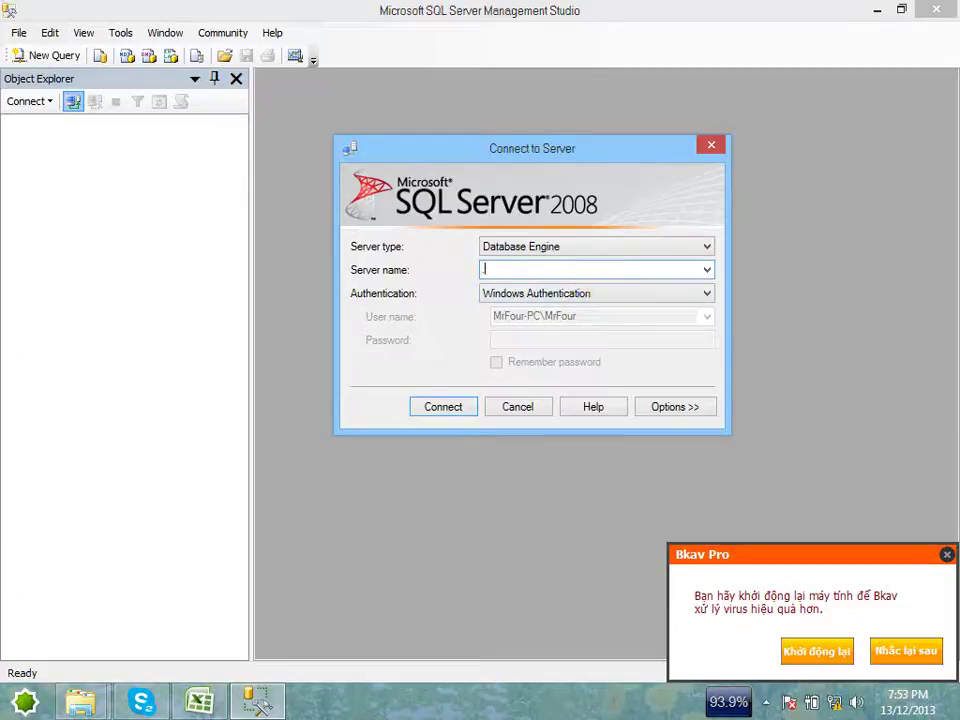
type(".\\sql")
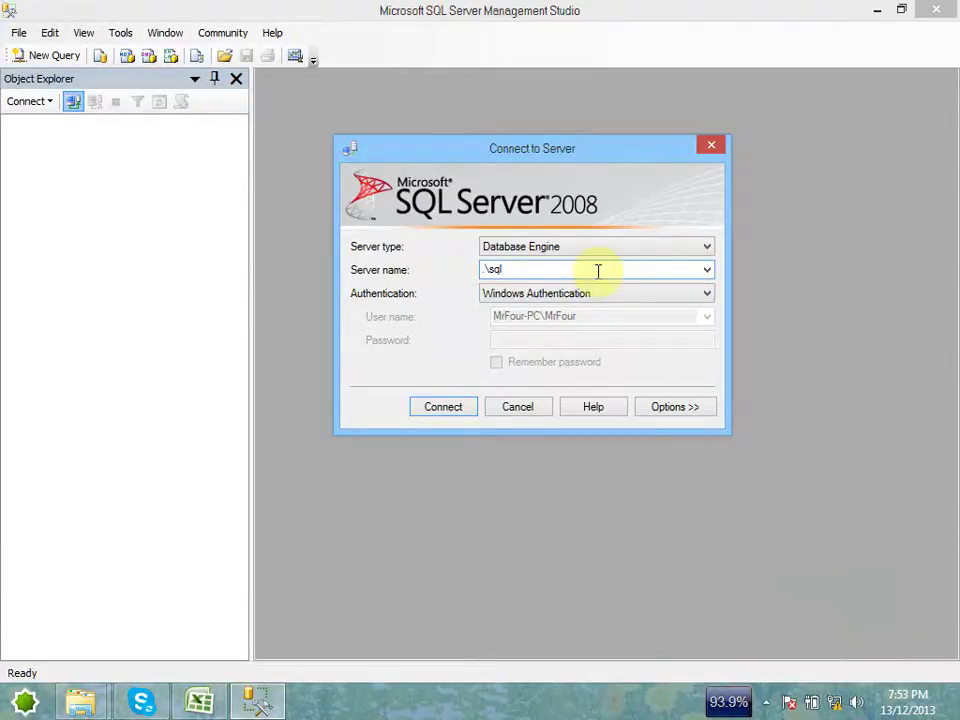
type("express")
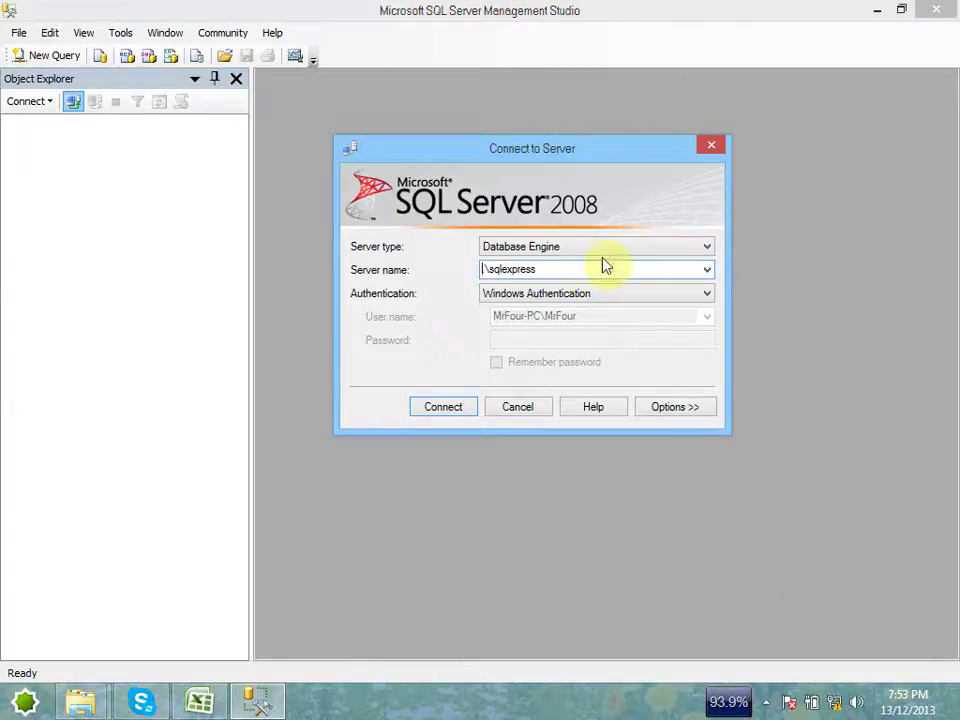
left_click_drag(606, 270, 407, 272)
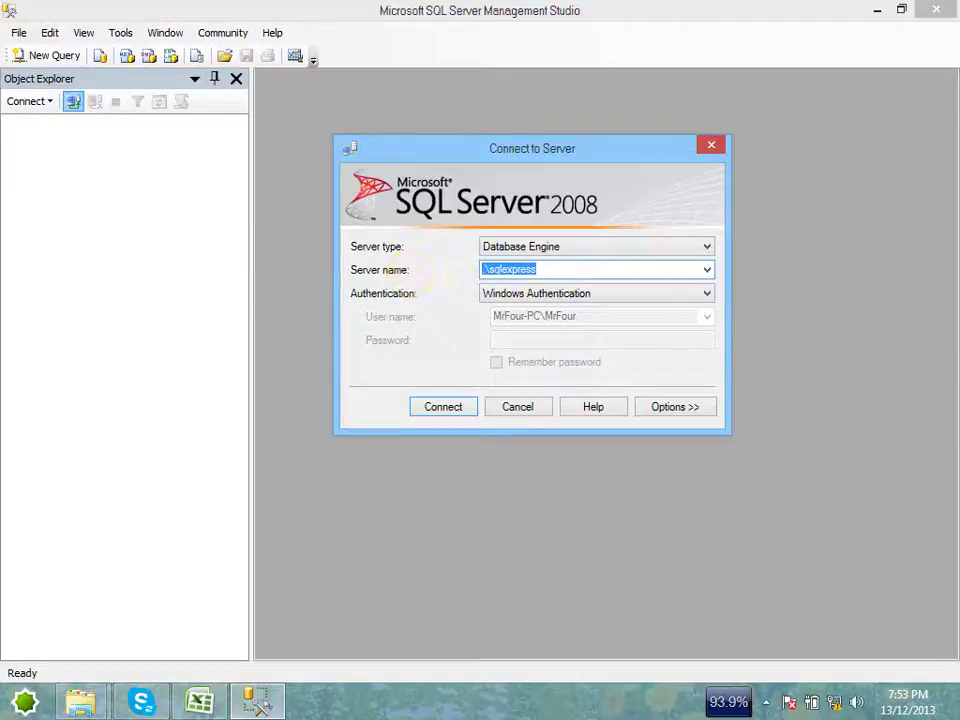
type("(local")
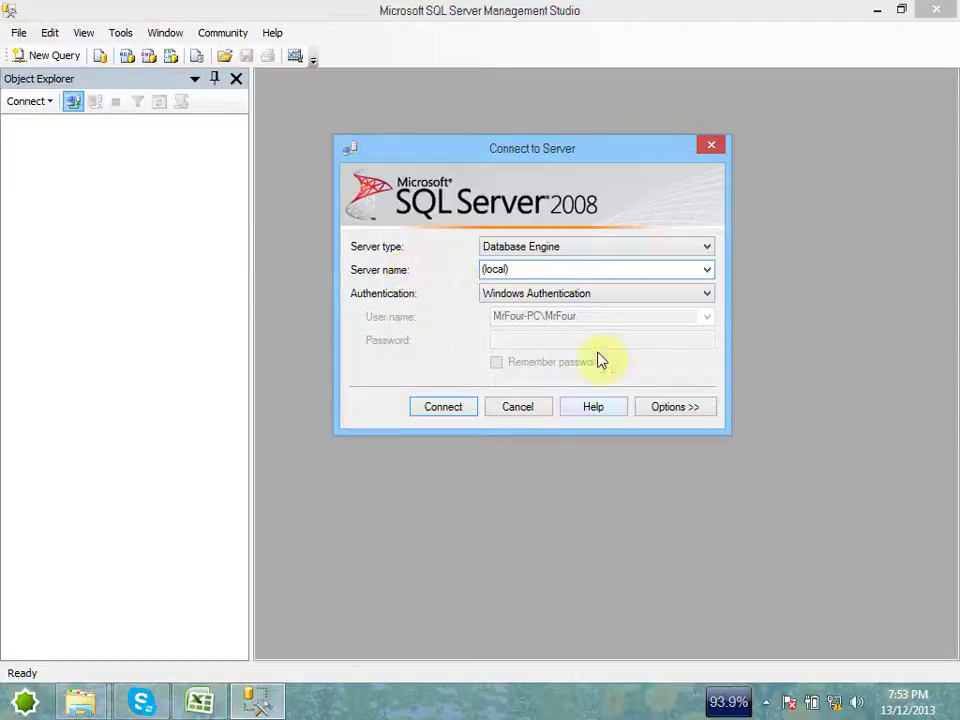
Step: Compare the authentication modes by choosing SQL Server Authentication and returning to Windows Authentication
left_click(624, 294)
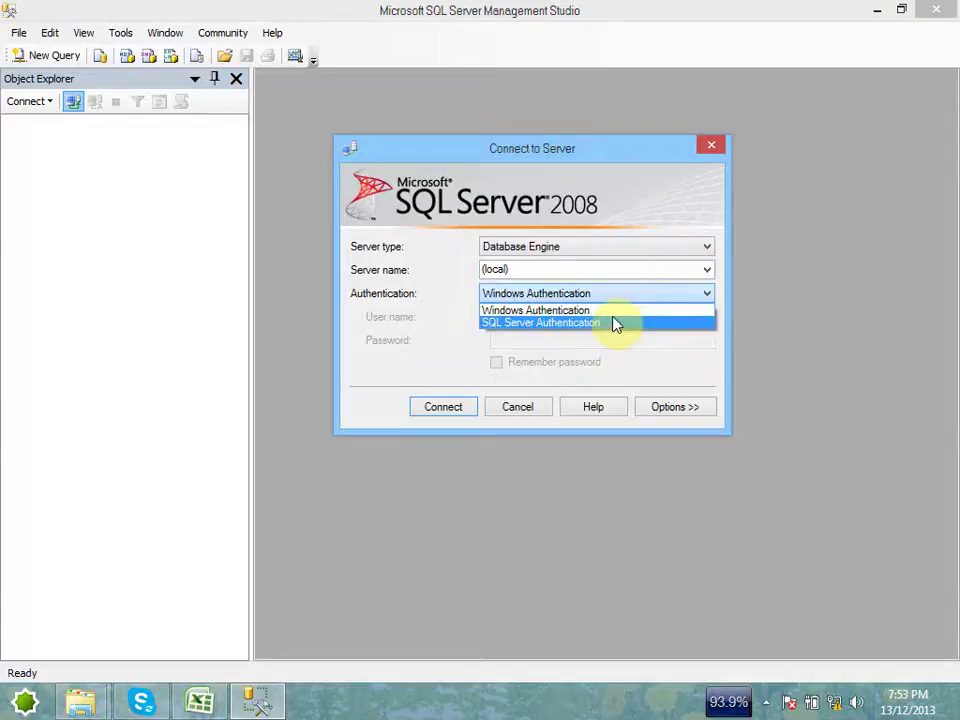
left_click(619, 312)
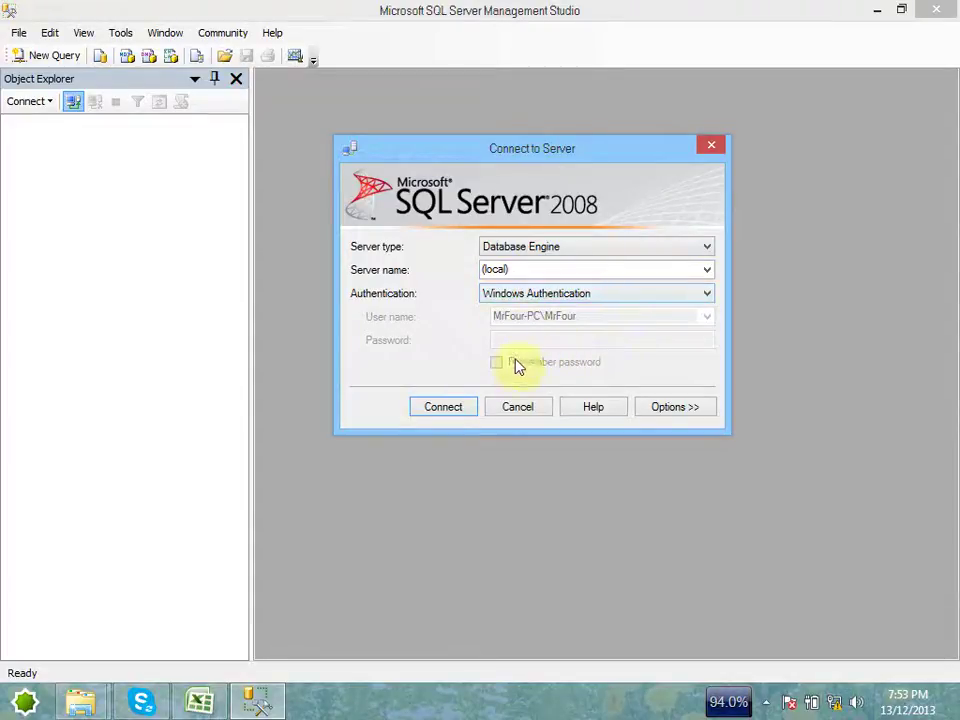
left_click(516, 293)
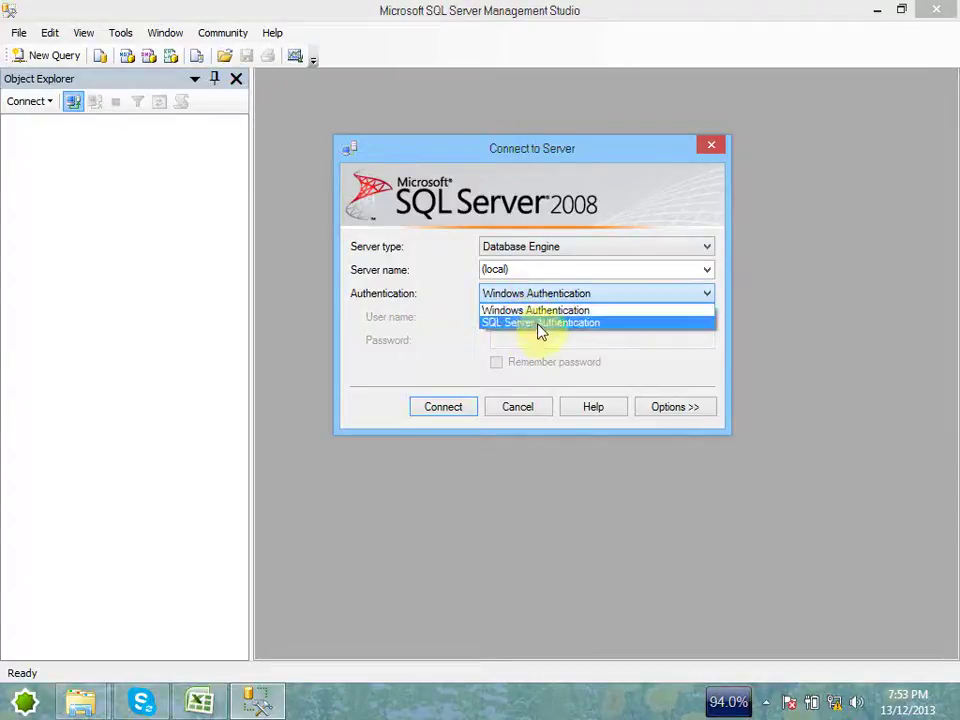
left_click(551, 325)
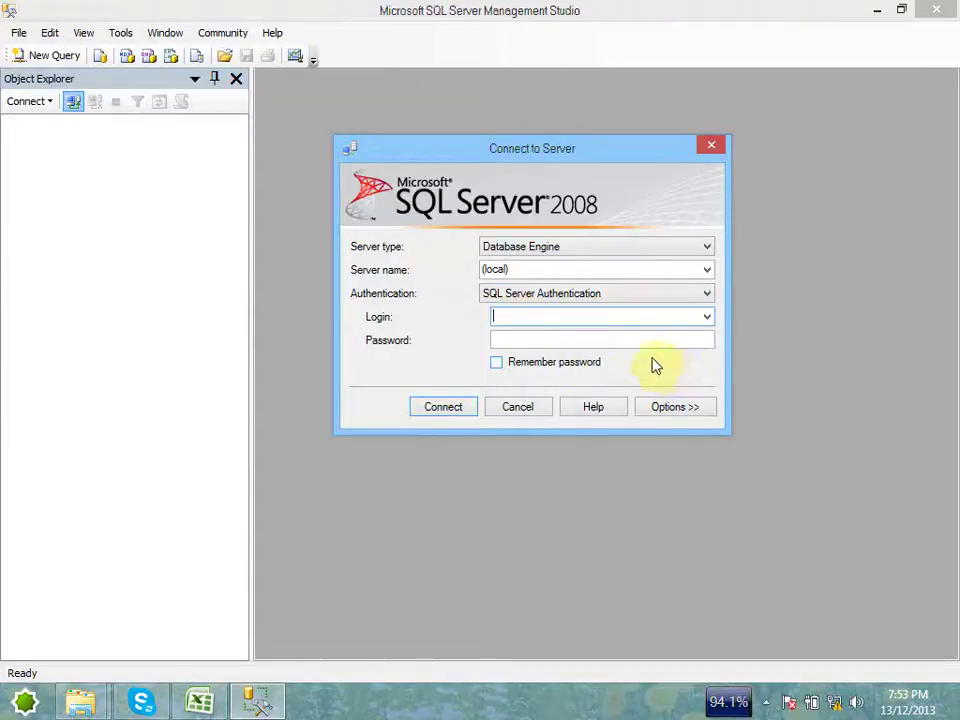
left_click(606, 294)
left_click(583, 310)
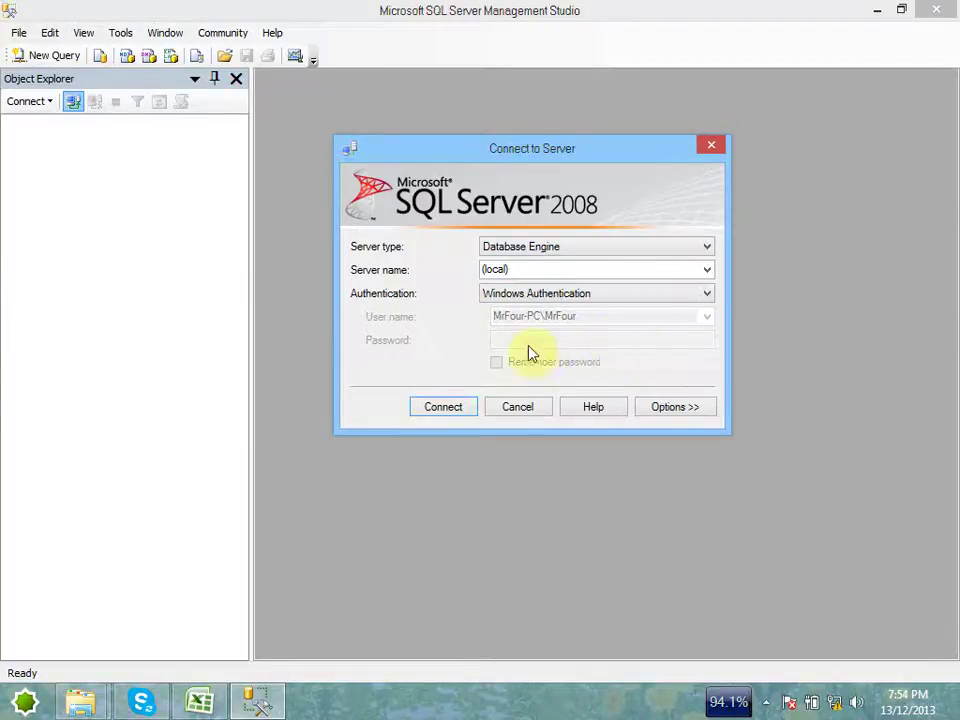
Step: Connect to the (local) server with Windows Authentication and expand its Databases folder in a widened Object Explorer
left_click(544, 271)
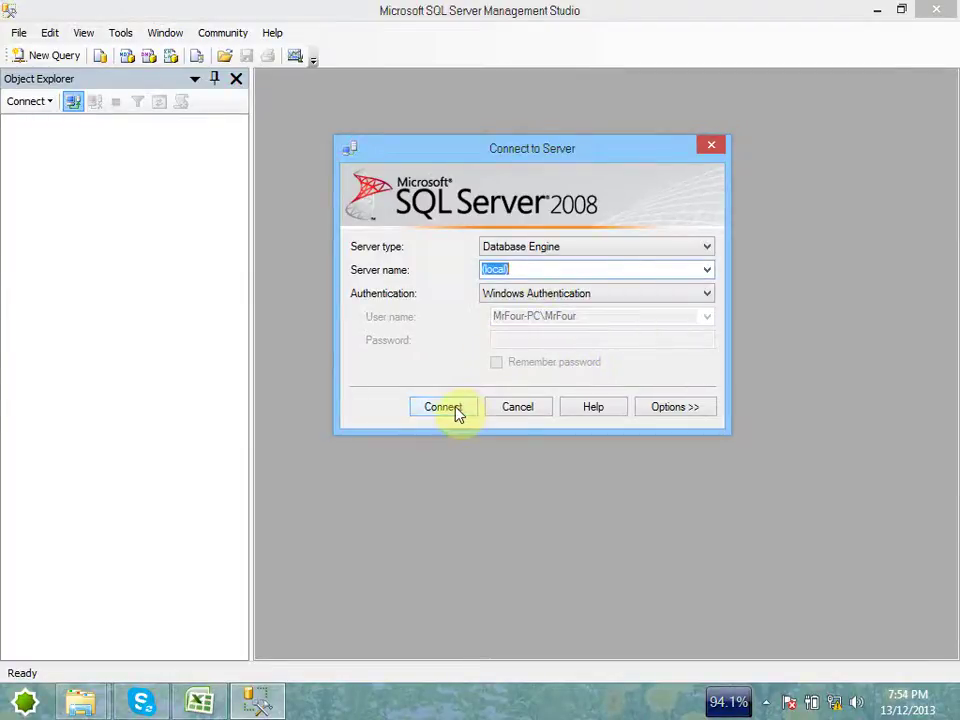
left_click(455, 408)
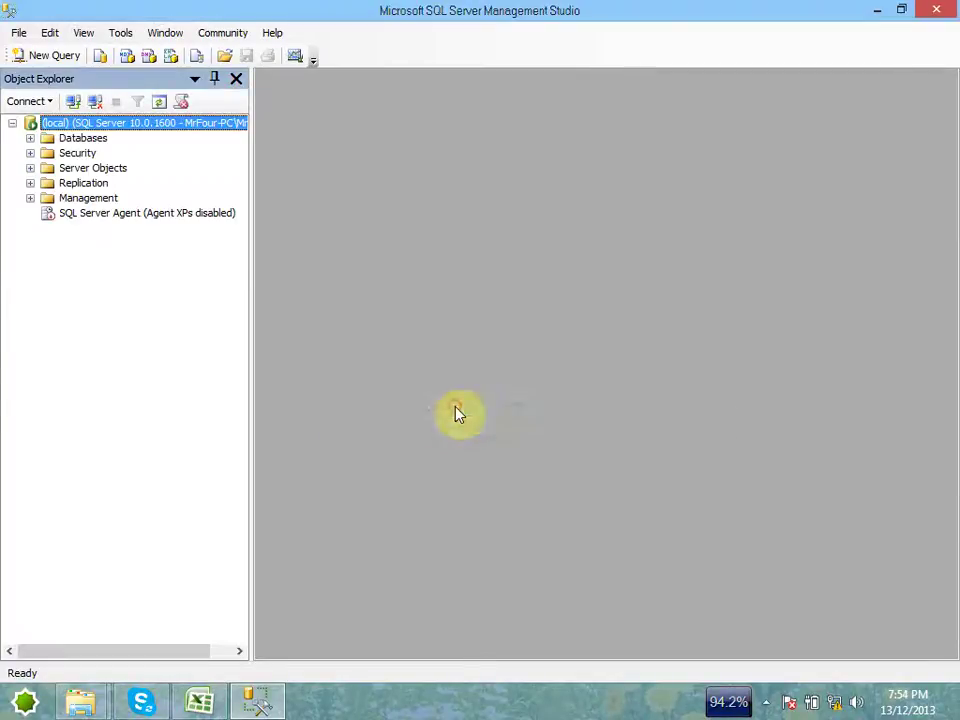
left_click(30, 138)
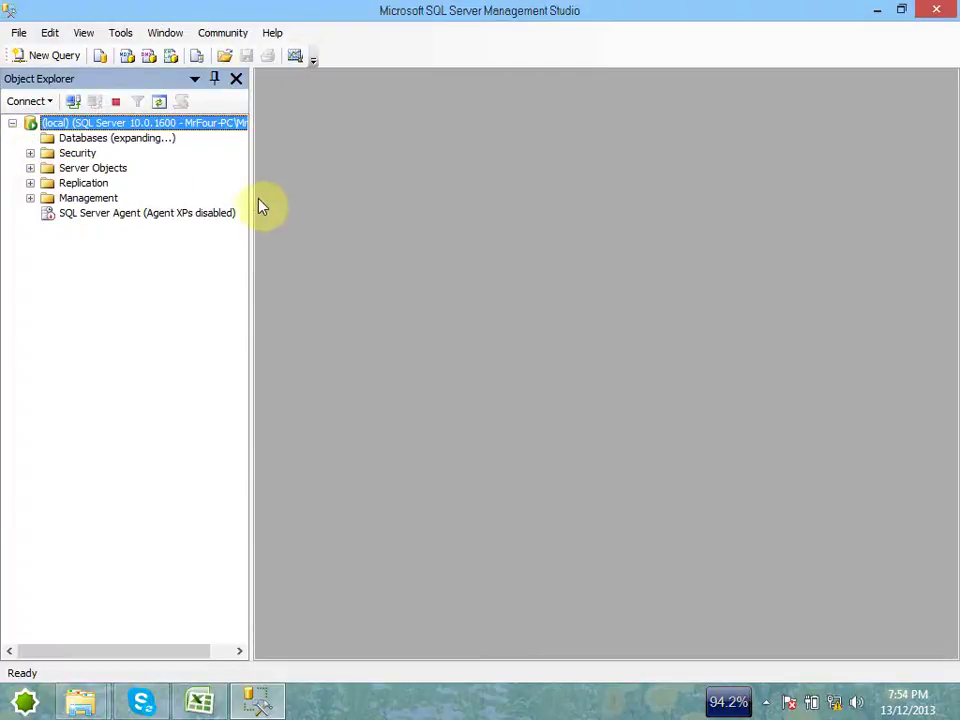
left_click_drag(251, 199, 409, 195)
left_click(93, 139)
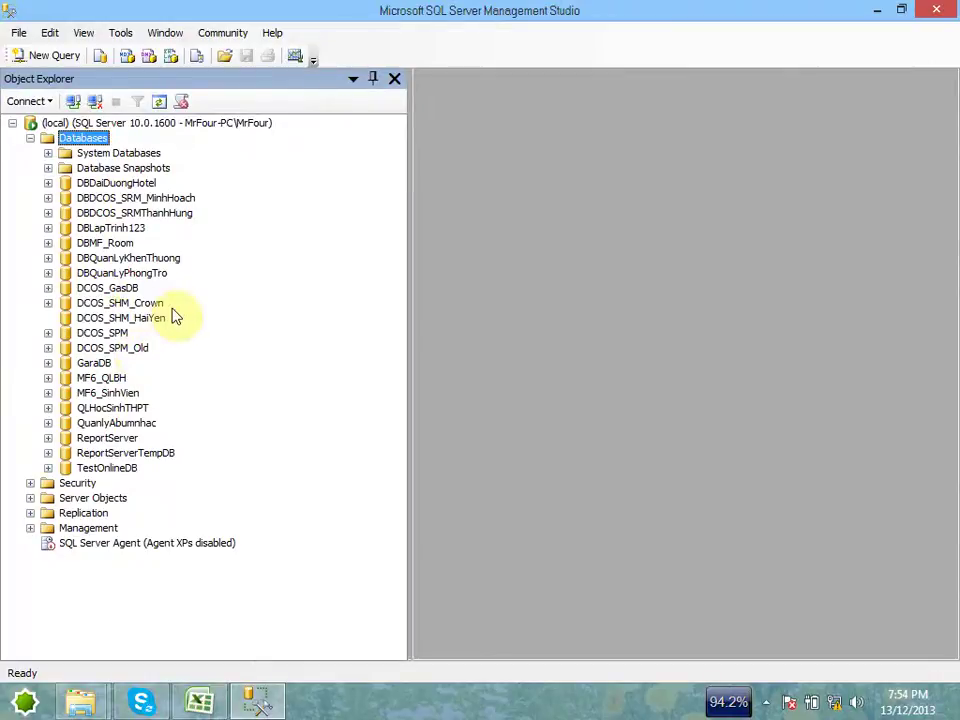
Step: Open another server connection for 123.30.235.107 and connect the computer to the first listed Wi-Fi network
left_click(73, 101)
key("Down")
left_click(836, 704)
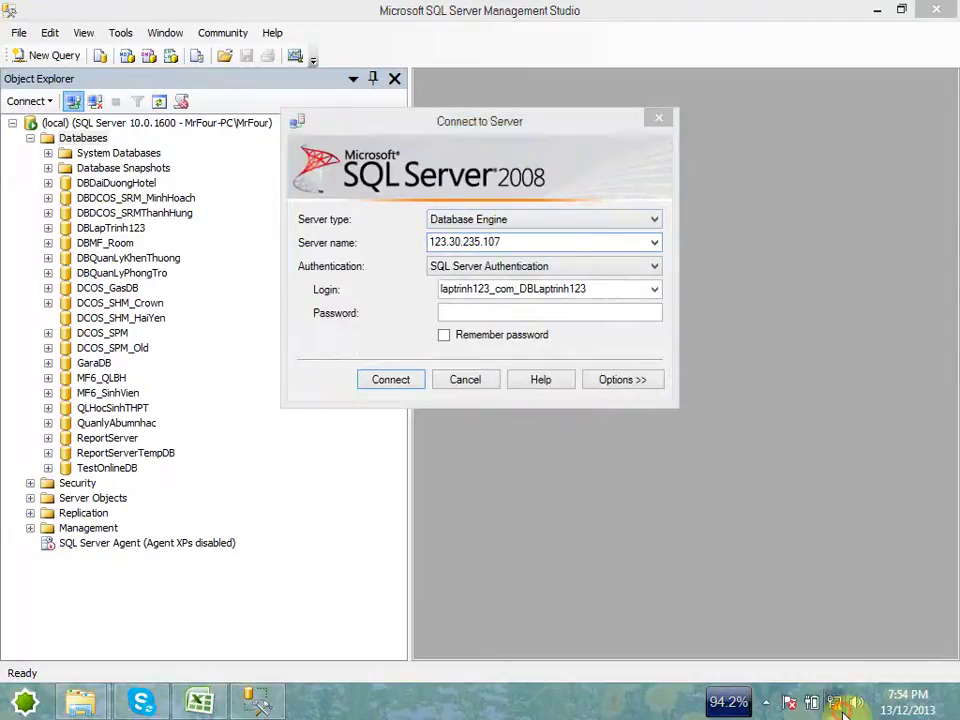
left_click(870, 318)
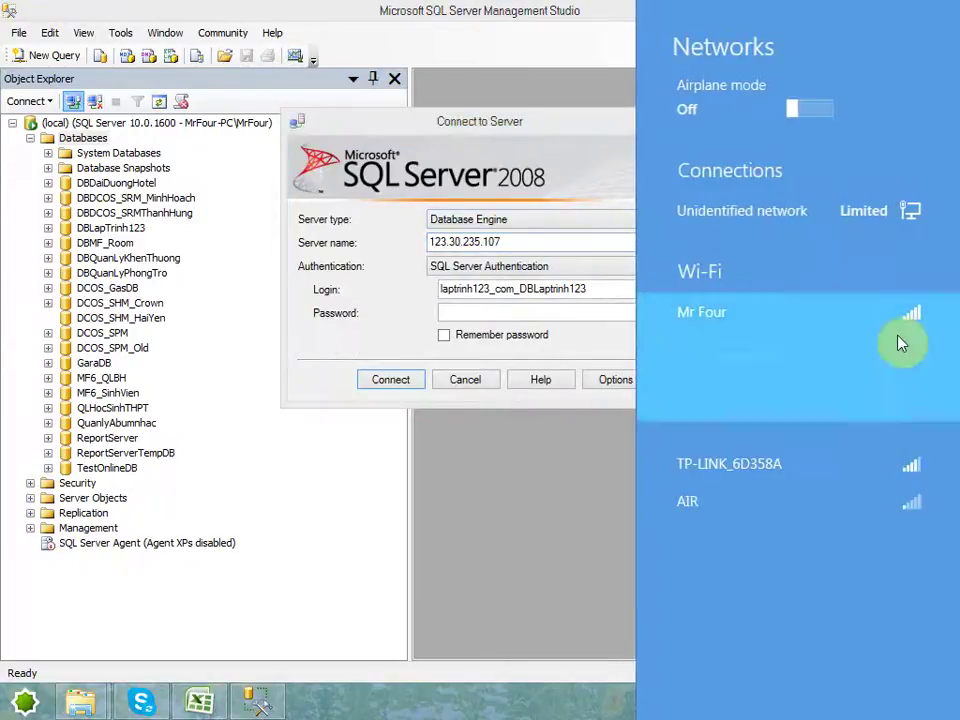
left_click(800, 361)
left_click(845, 460)
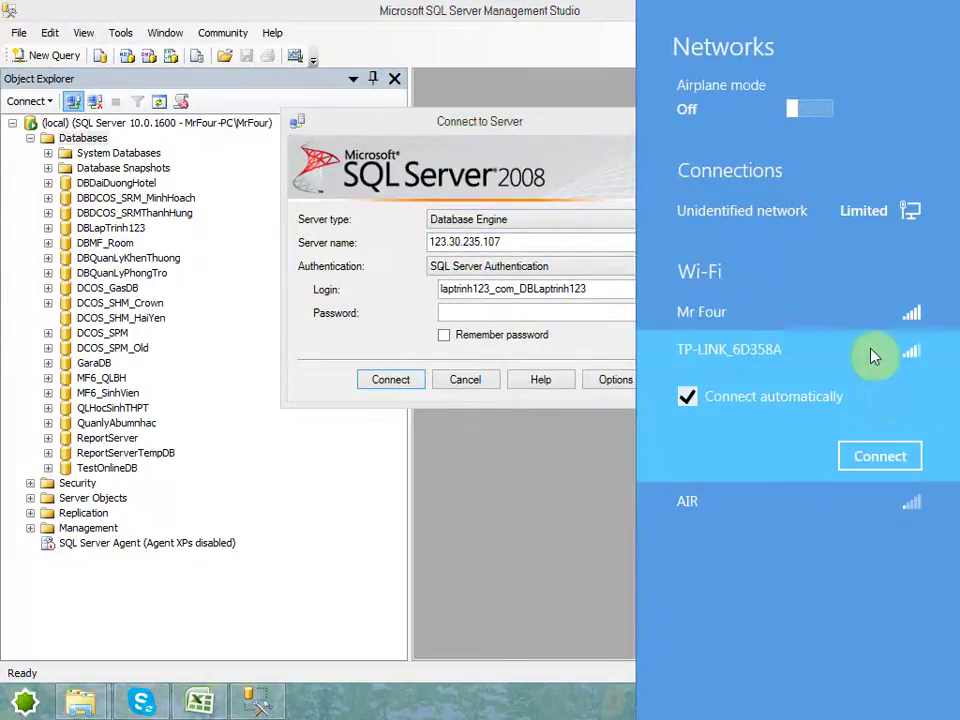
left_click(870, 316)
left_click(800, 364)
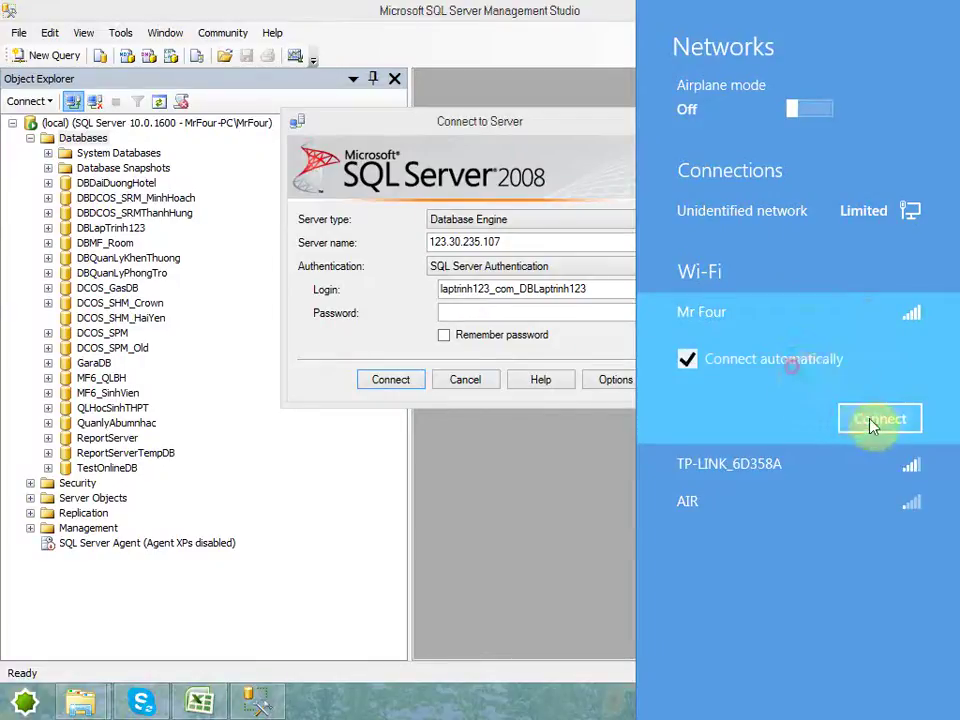
left_click(872, 424)
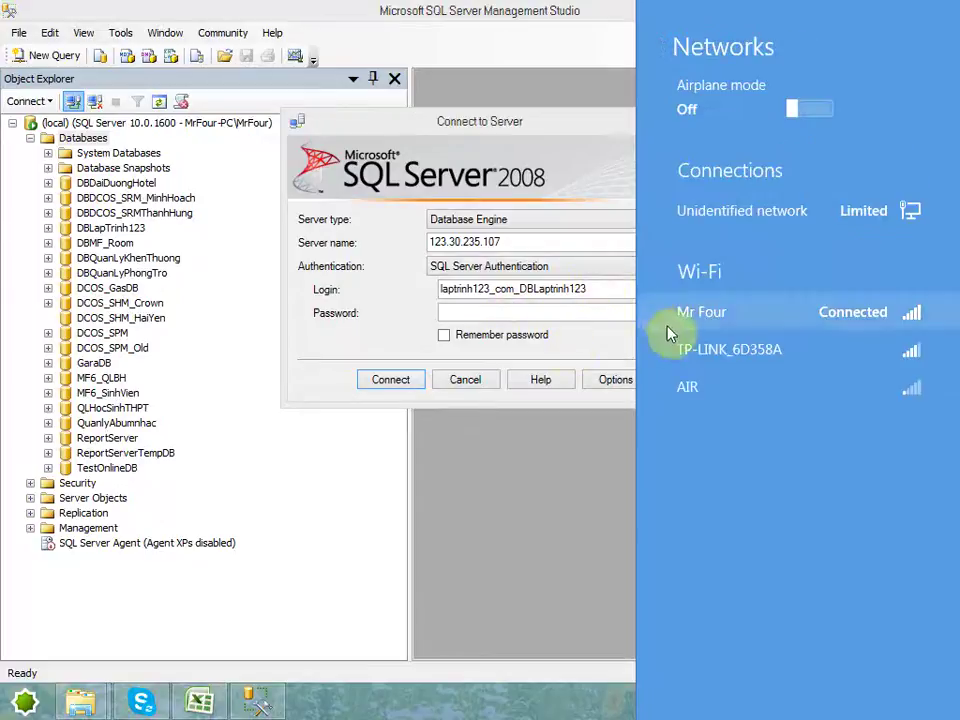
left_click(500, 315)
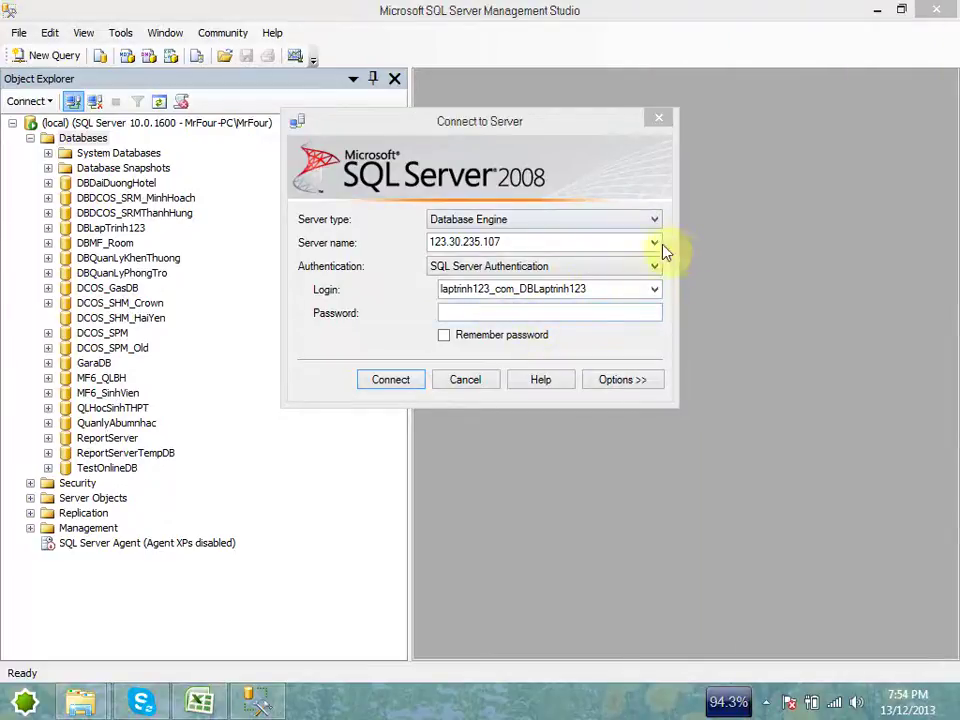
Step: Enter the login's password and try to connect to the remote server 123.30.235.107
left_click(519, 305)
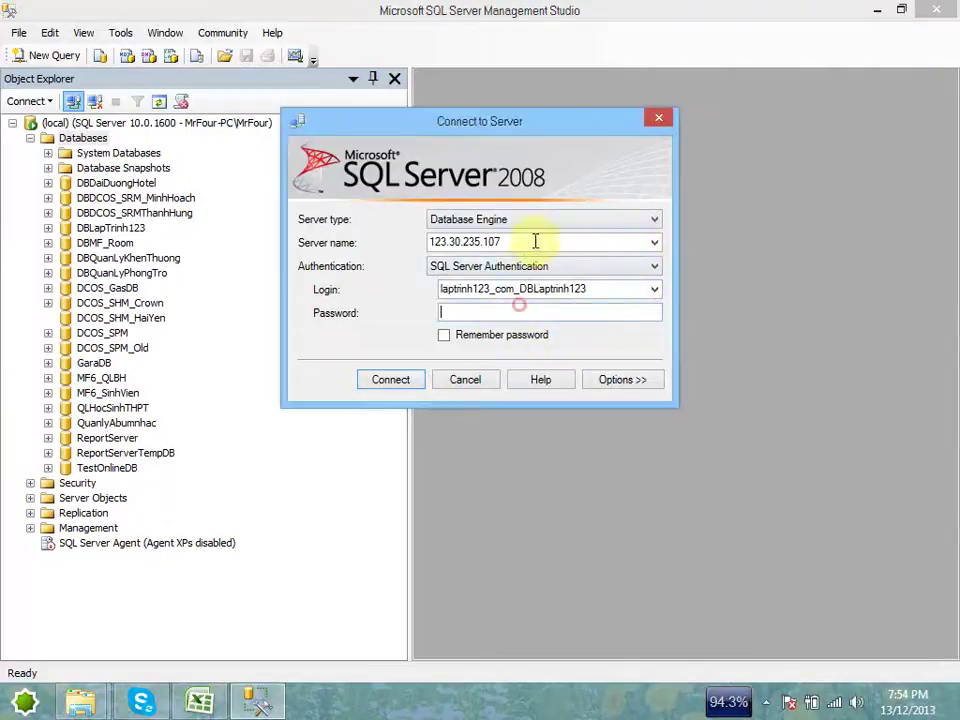
left_click(535, 241)
left_click(497, 316)
type("*")
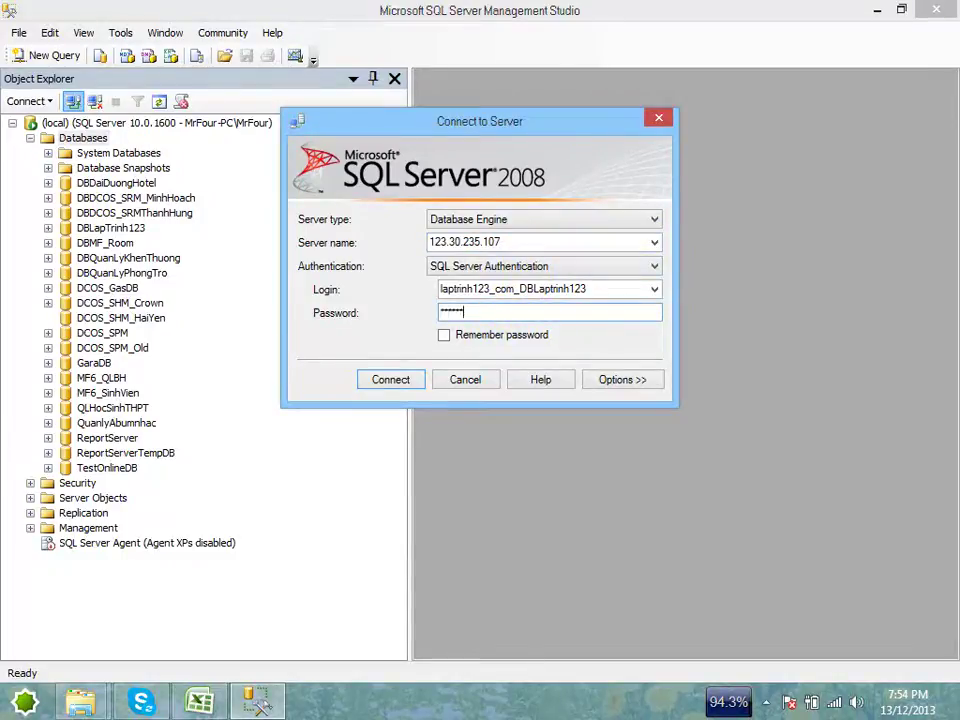
key("Return")
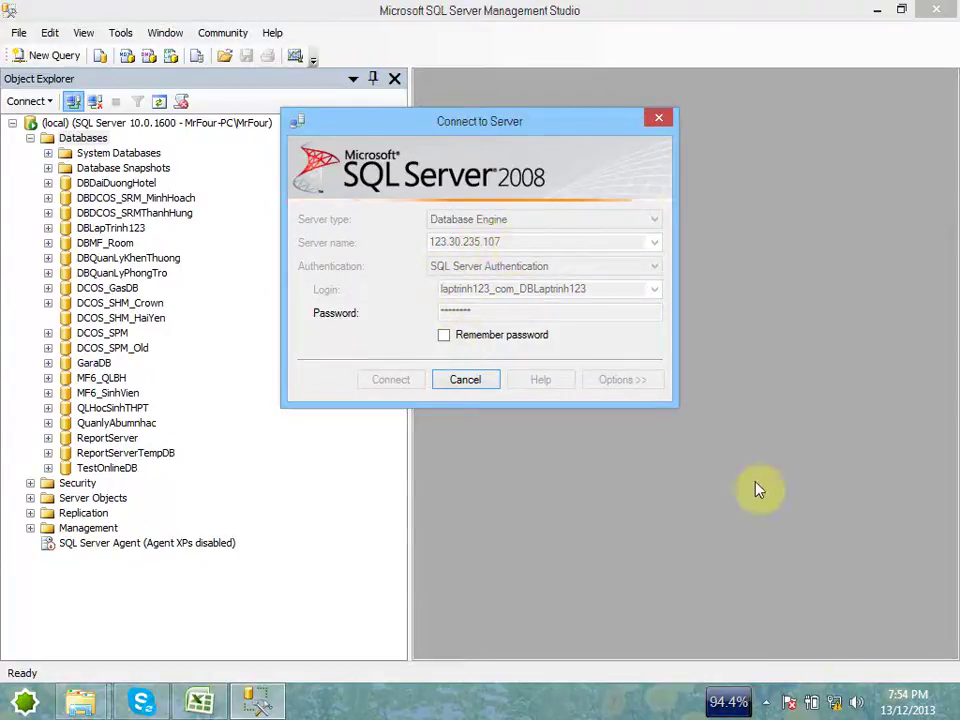
Step: Check the computer's Wi-Fi connection status while the remote server connection is pending
left_click(838, 703)
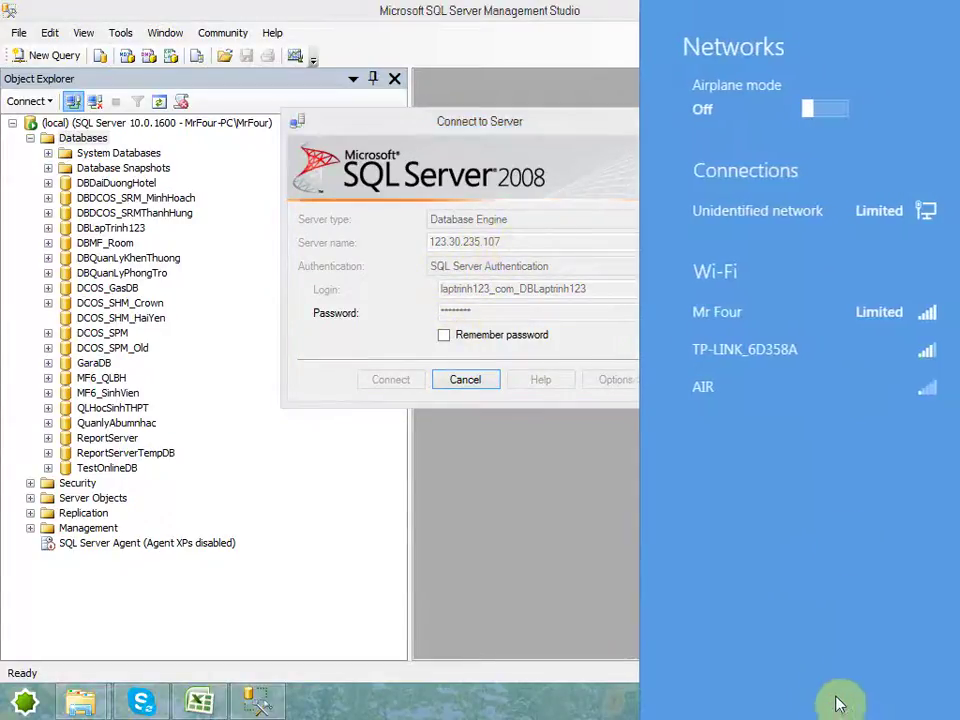
left_click(905, 322)
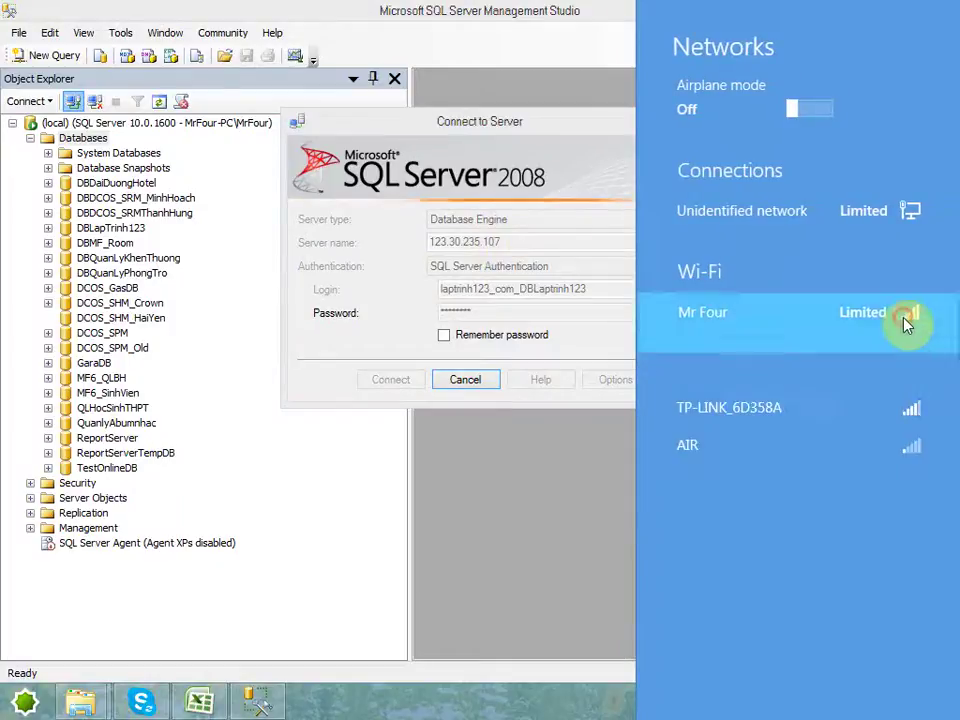
left_click(832, 588)
left_click(506, 321)
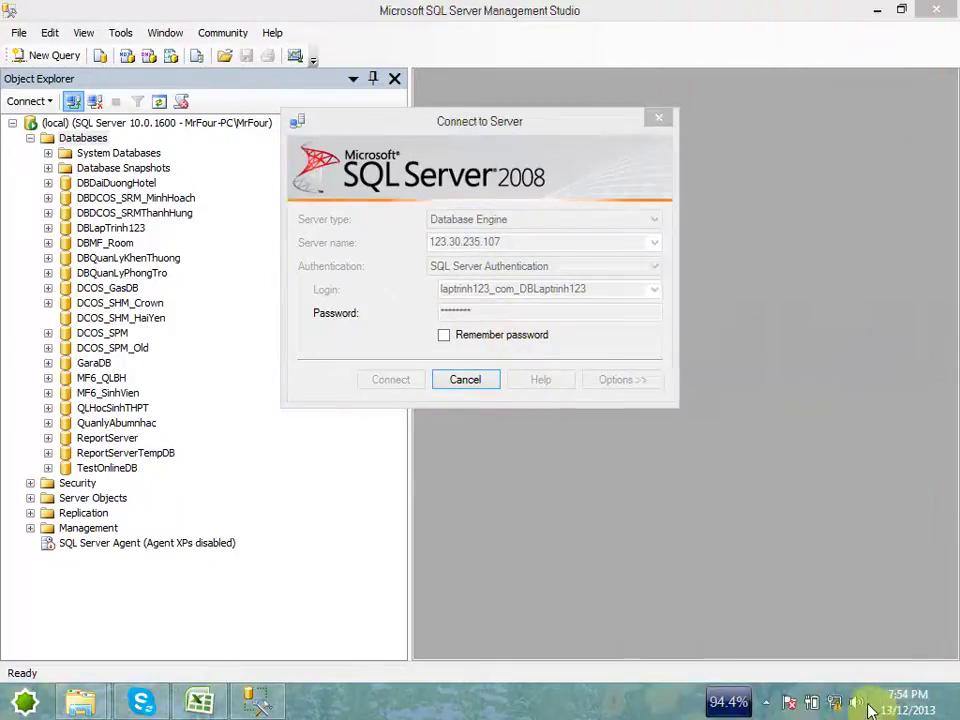
mouse_move(846, 707)
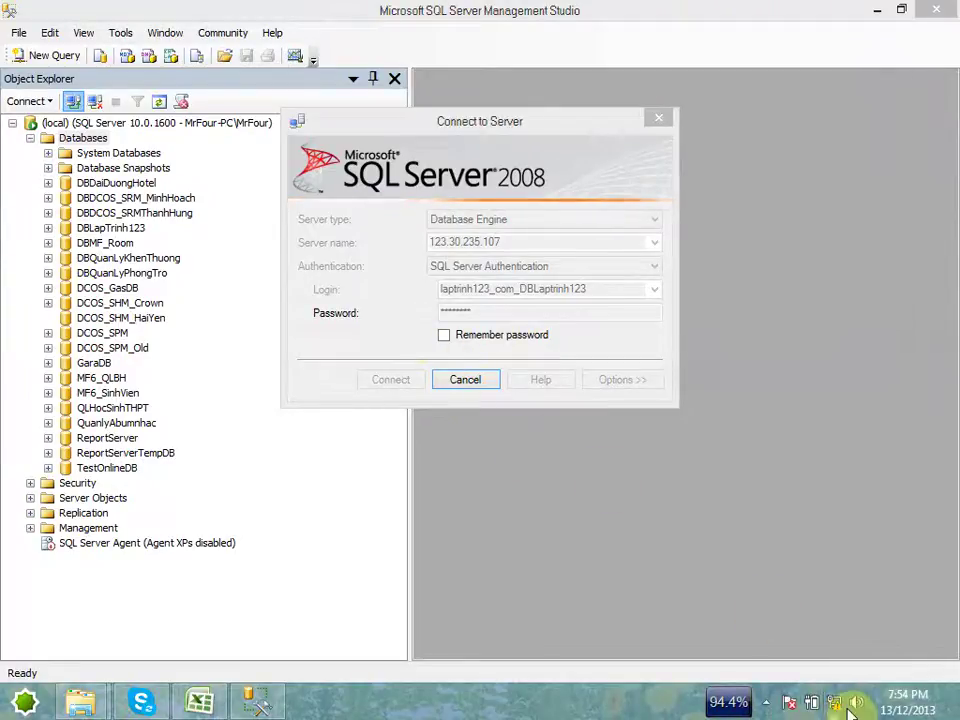
left_click(840, 707)
left_click(440, 590)
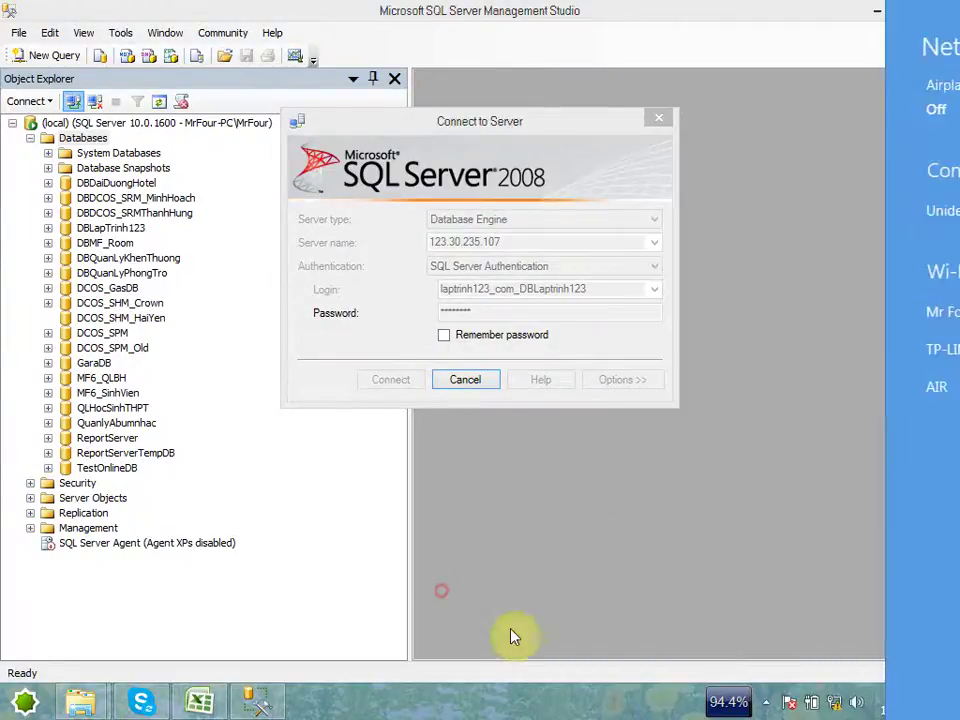
left_click(766, 703)
left_click(735, 606)
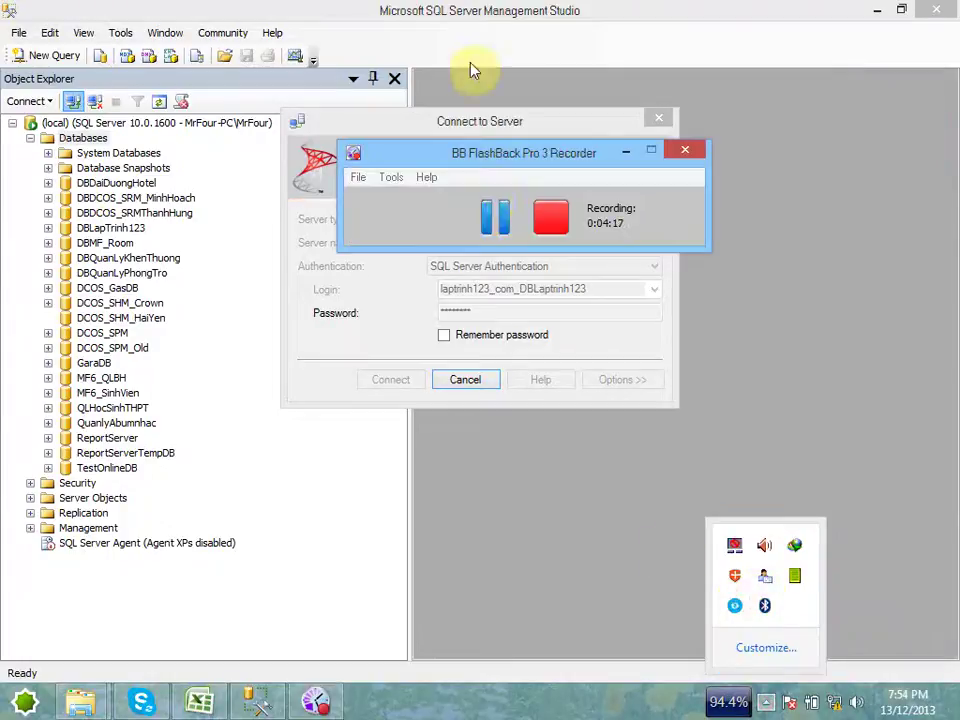
left_click(630, 150)
Step: Cancel the pending remote connection attempt and dismiss the Connect to Server dialog
left_click(467, 380)
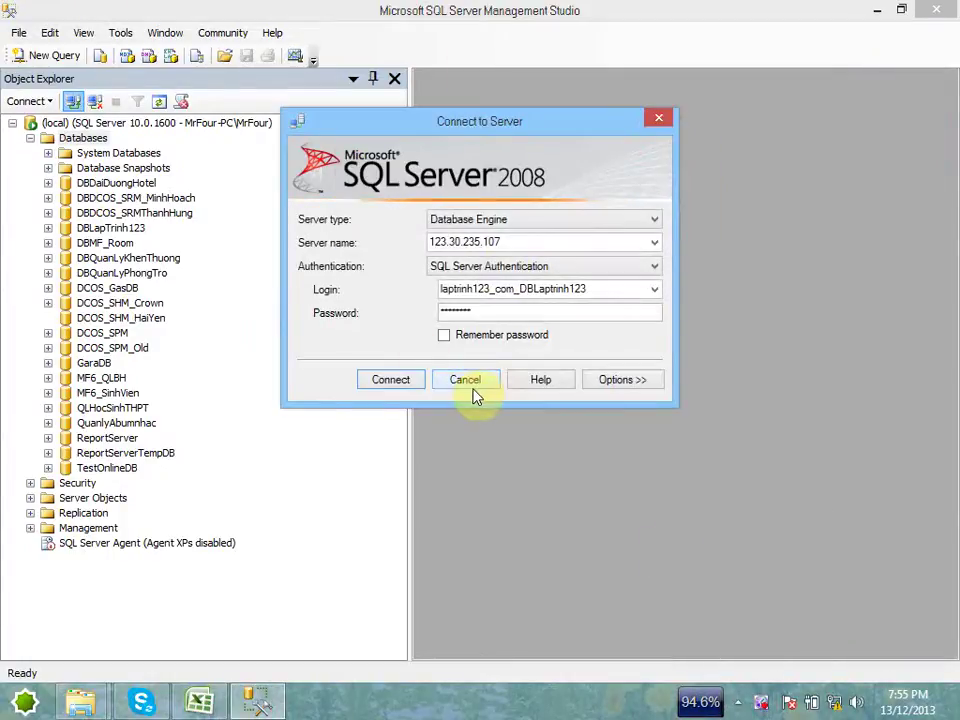
left_click(488, 385)
Step: Look through the existing databases on the local server, from DBLapTrinh123 down to TestOnlineDB
left_click(112, 228)
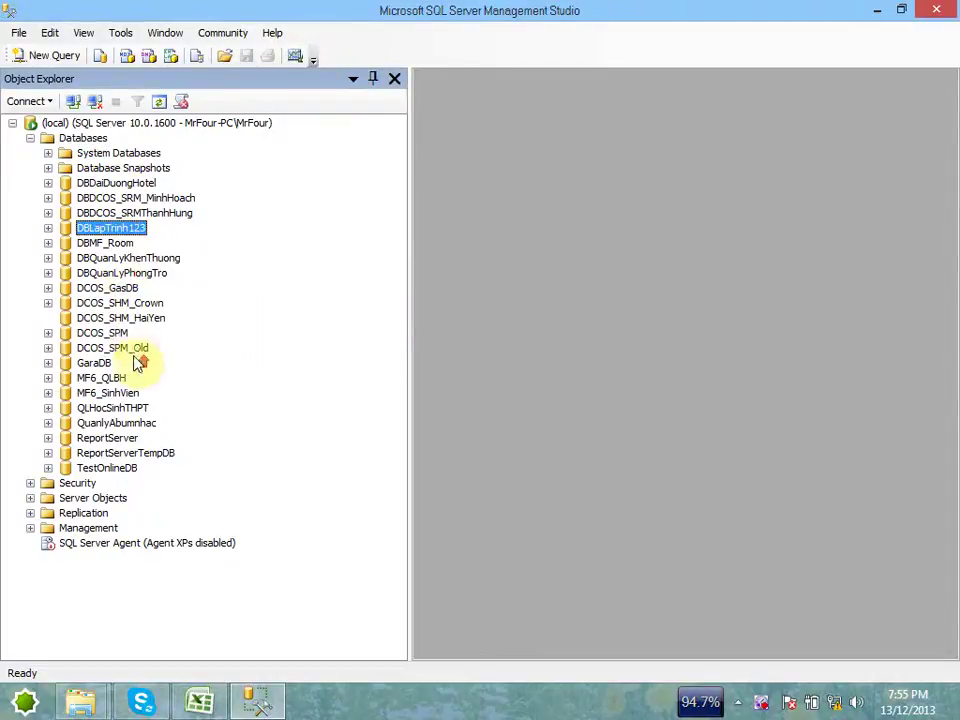
left_click(119, 259)
left_click(100, 288)
left_click(100, 243)
left_click(107, 468)
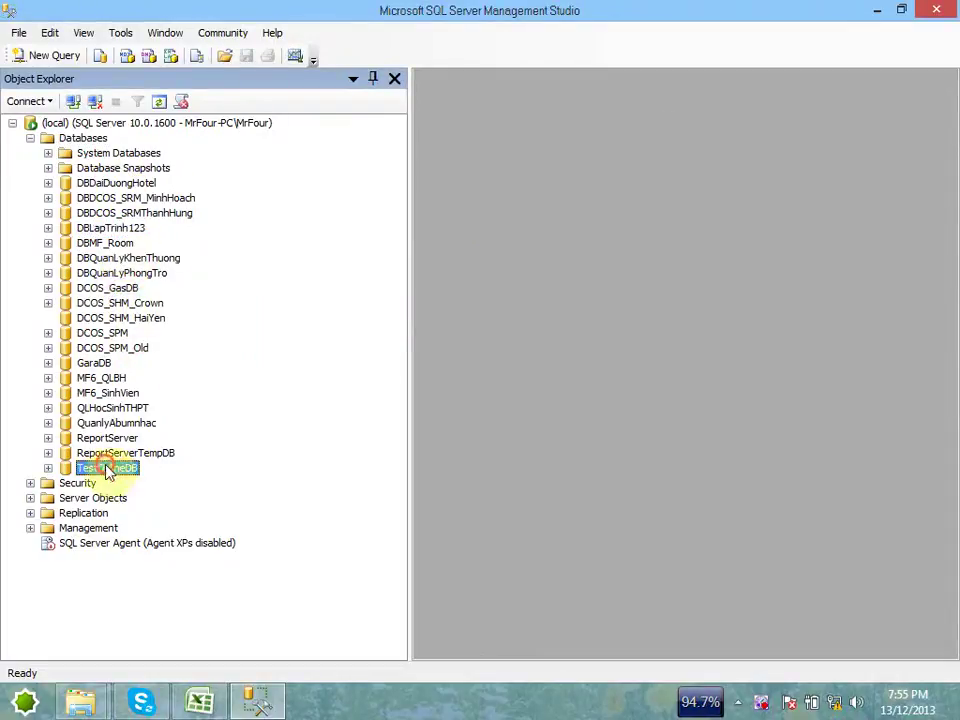
Step: Switch to the Excel course outline, highlight the "Tạo DB" topic row, and return to SQL Server Management Studio
left_click(212, 702)
left_click(285, 328)
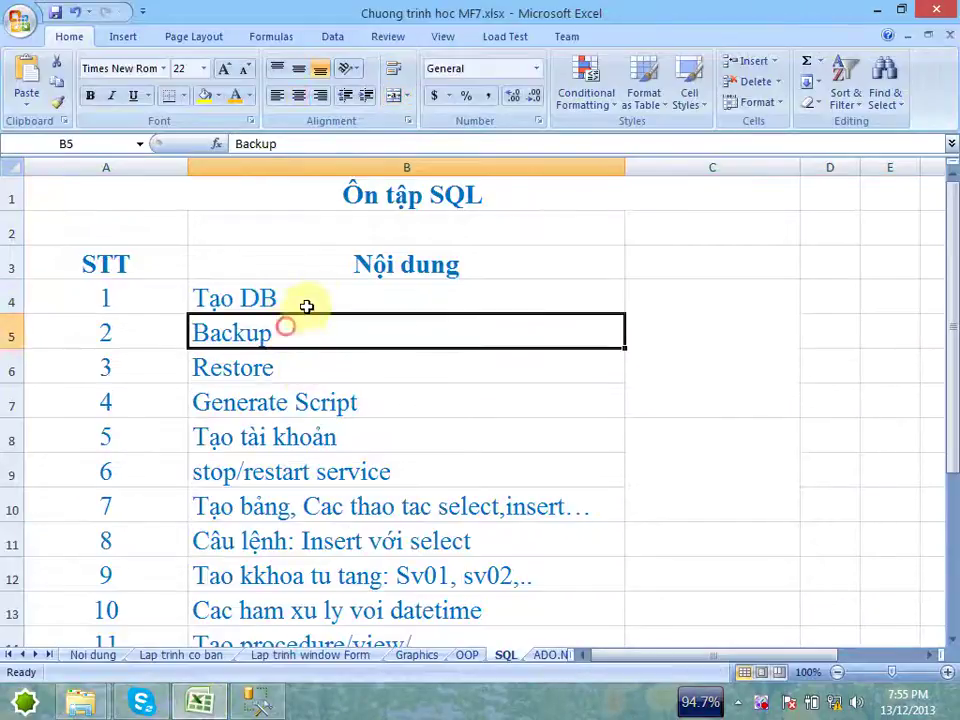
left_click(318, 297)
left_click(12, 299)
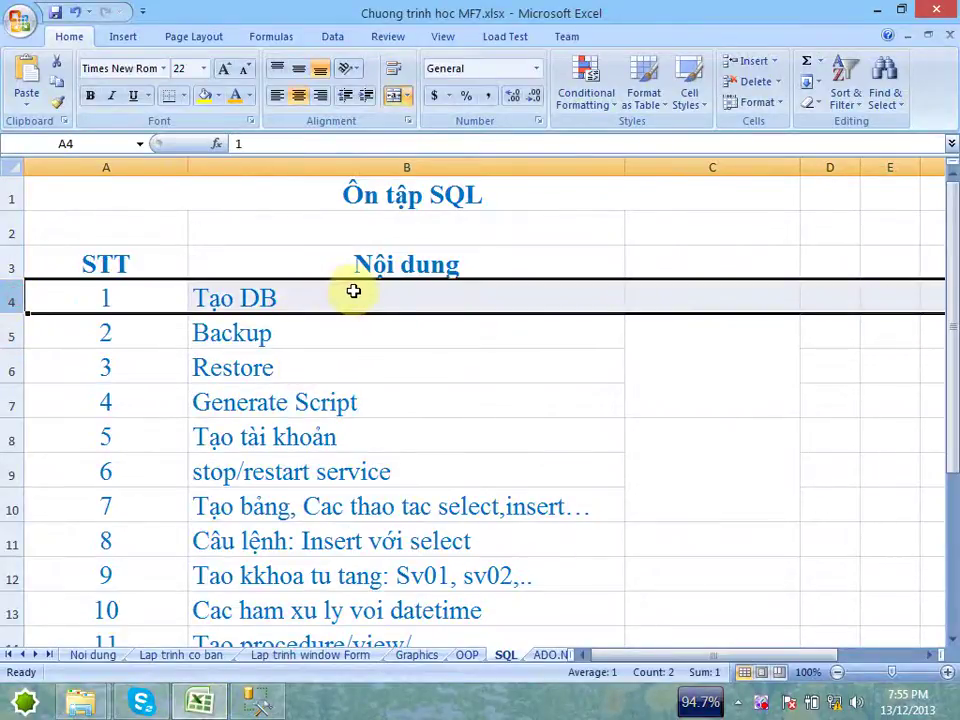
left_click(880, 10)
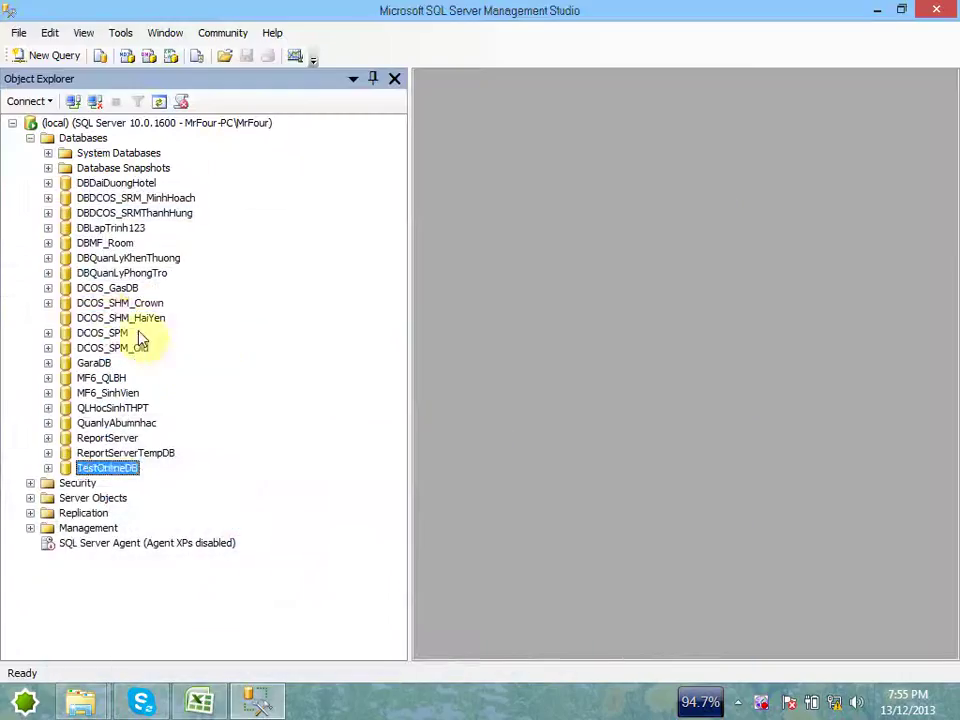
Step: Collapse the Databases folder of the local server and open the New Database dialog for it
left_click(111, 316)
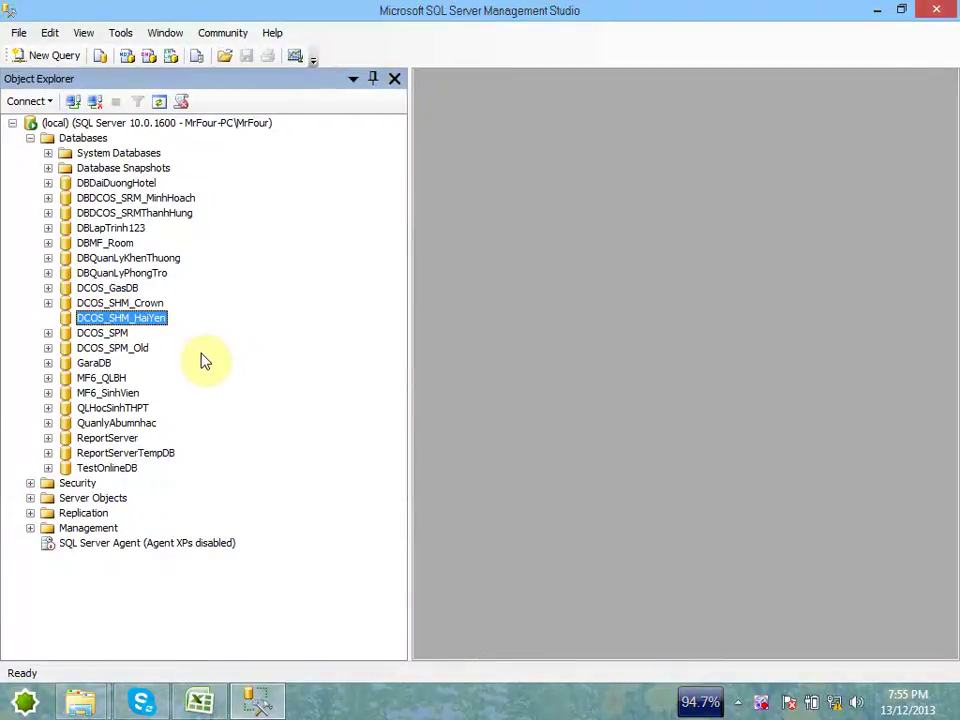
left_click(100, 152)
left_click(60, 138)
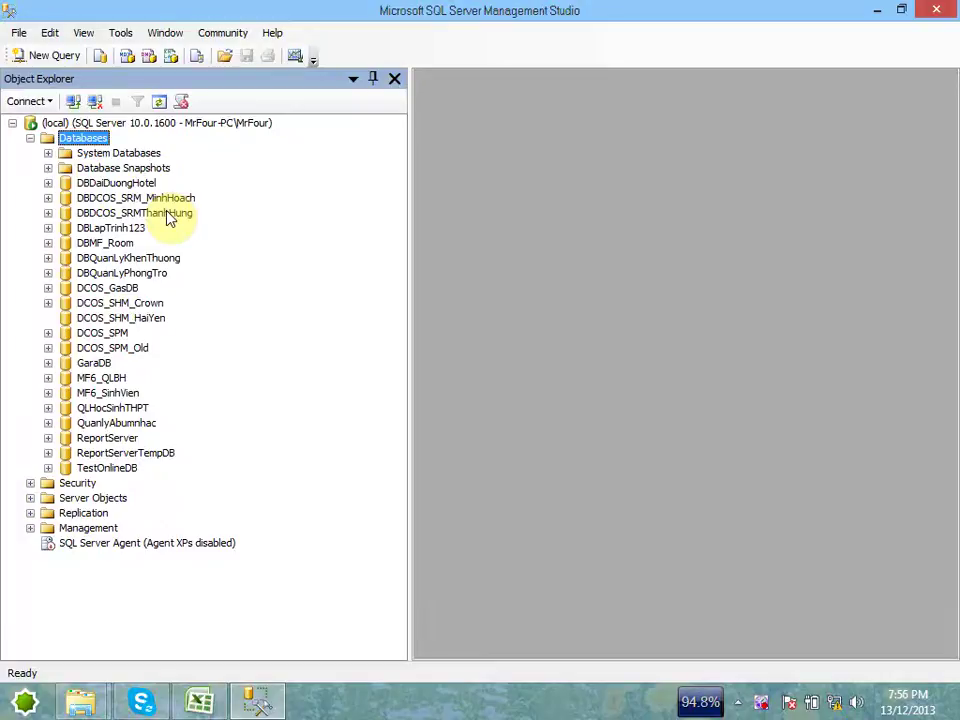
left_click(30, 138)
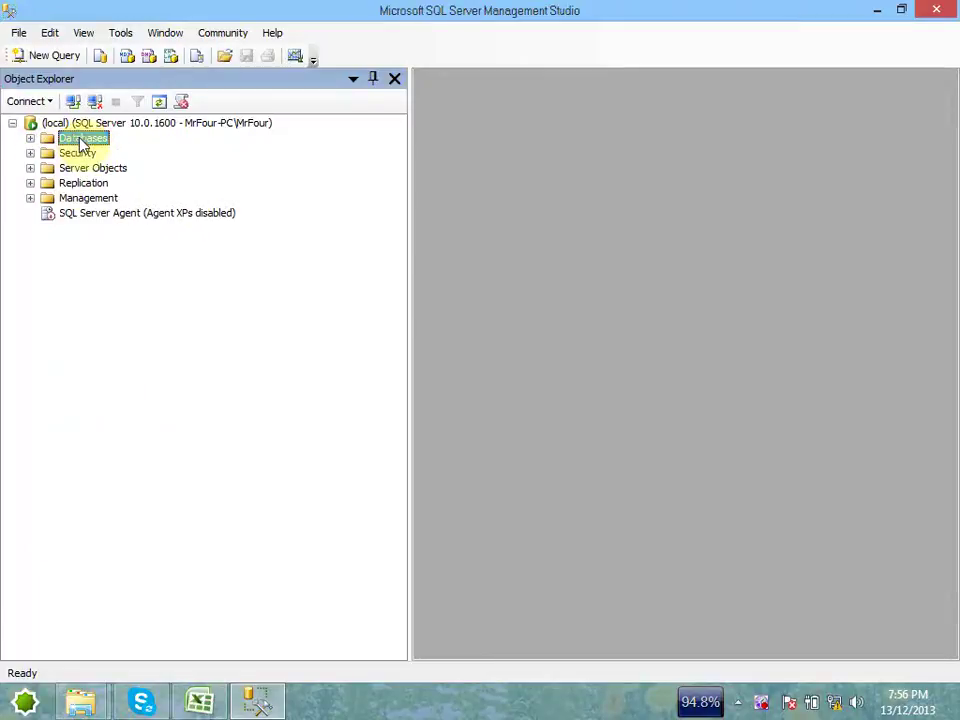
right_click(81, 142)
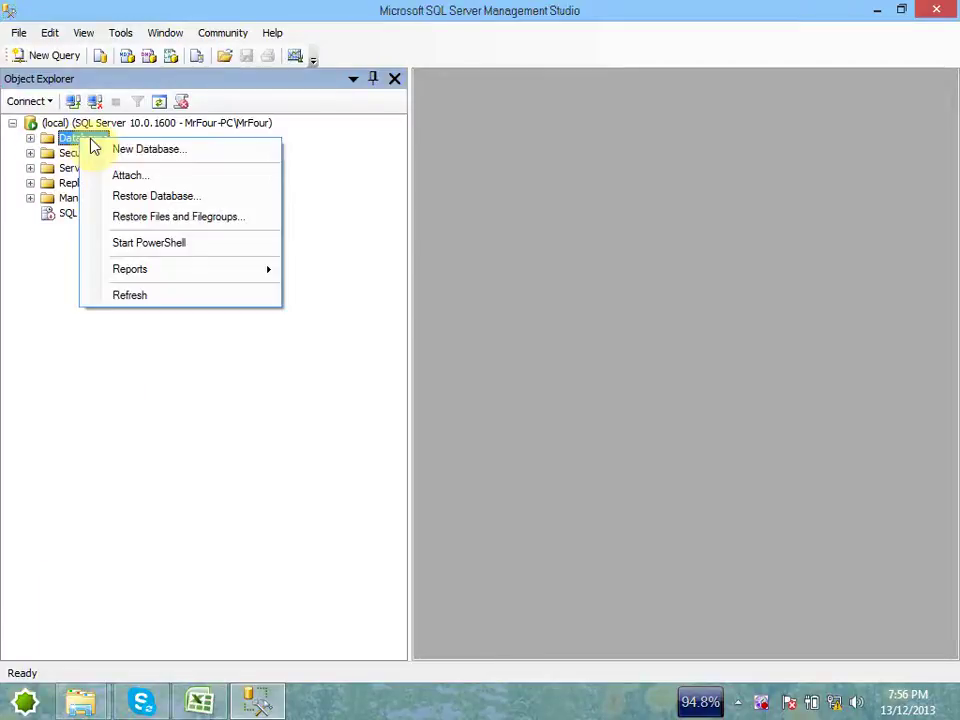
left_click(180, 154)
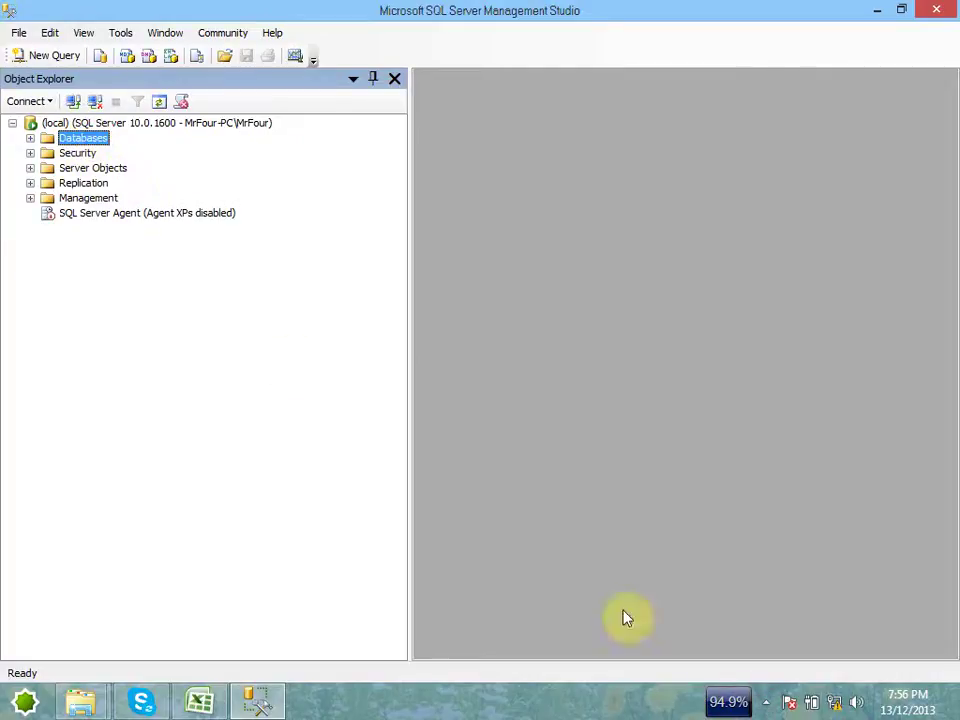
left_click(766, 703)
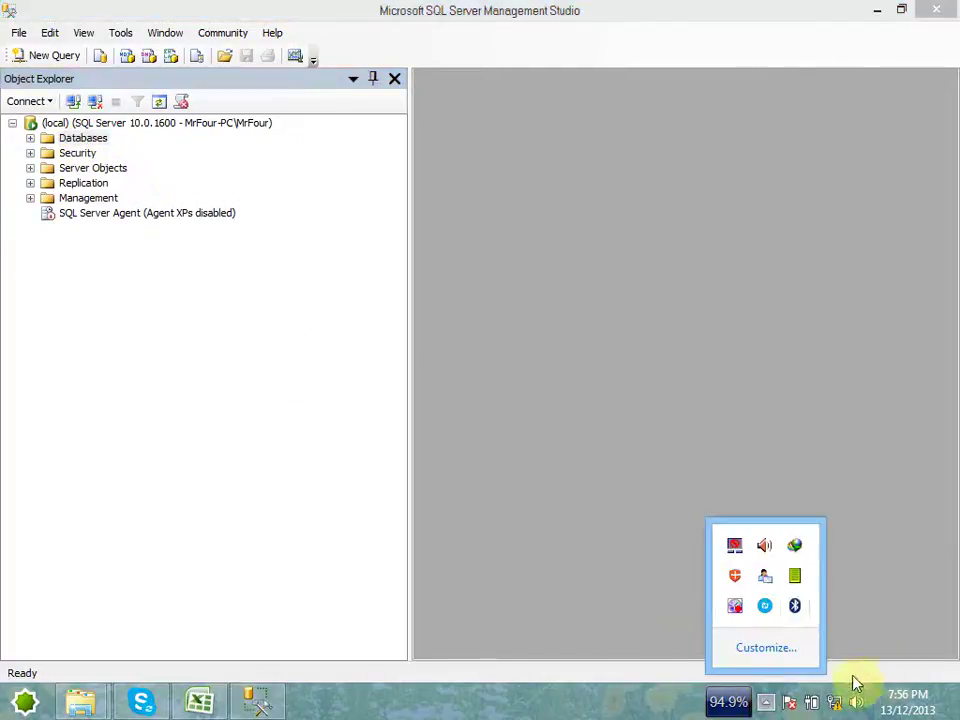
left_click(621, 702)
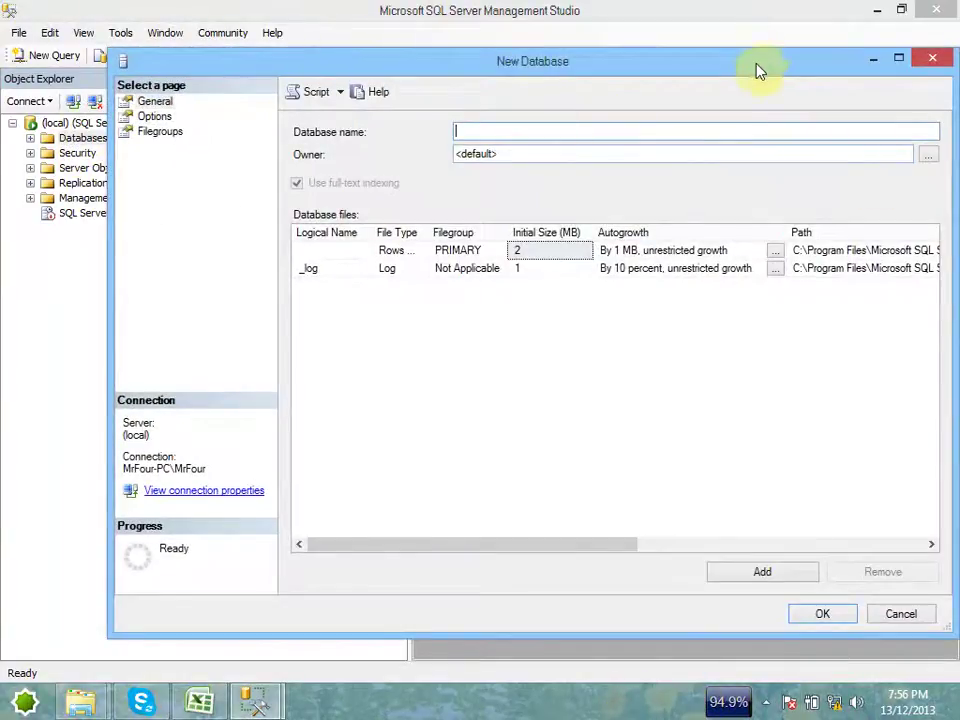
Step: Move the New Database dialog into clear view and name the database DBMF7
left_click_drag(757, 70, 686, 60)
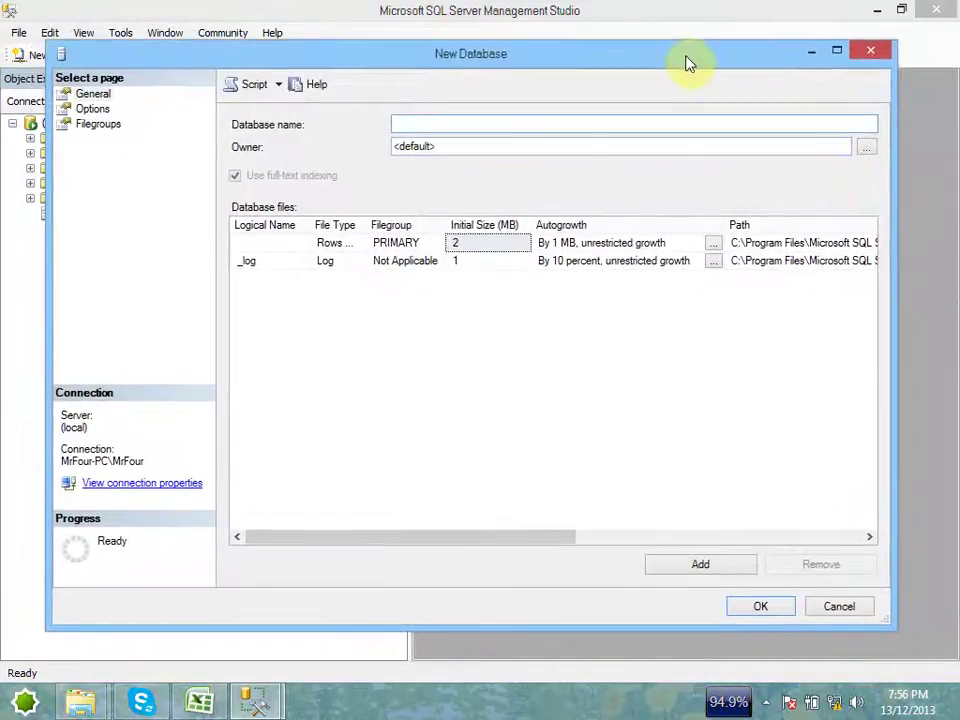
left_click(492, 123)
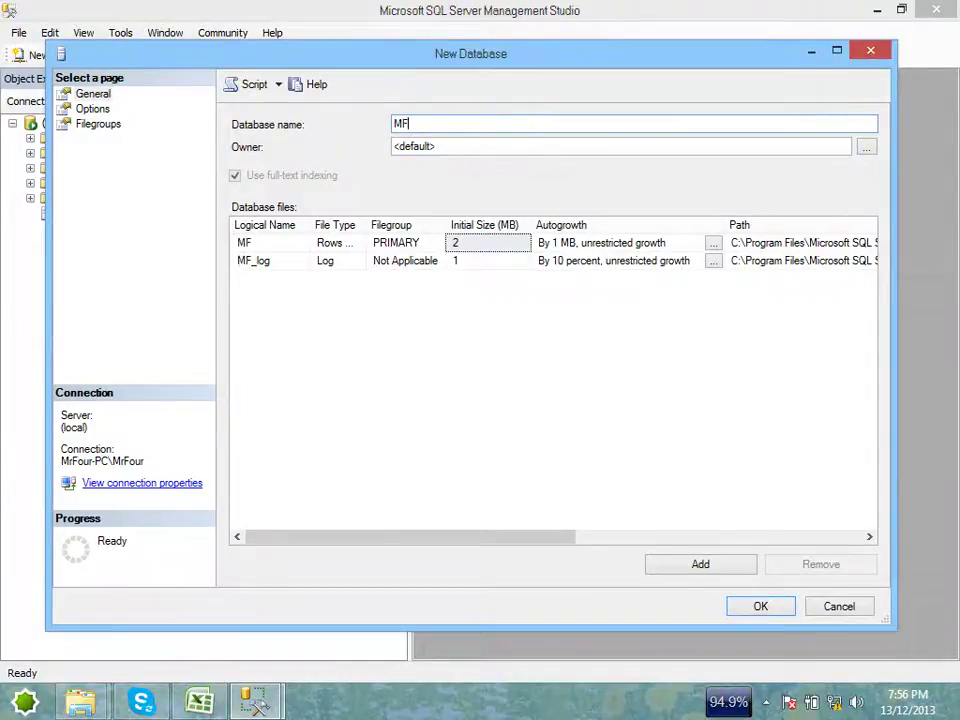
type("MF")
key("BackSpace")
key("BackSpace")
type("DBMF7")
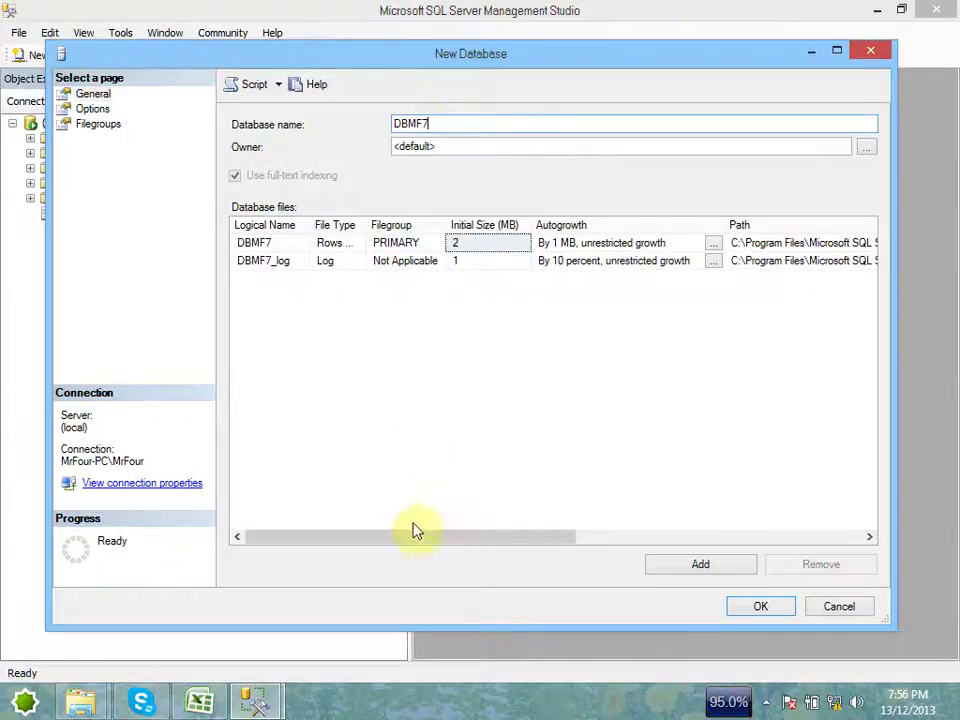
Step: Examine the default storage path of the DBMF7 data file and highlight it
left_click_drag(409, 540, 544, 530)
left_click(560, 243)
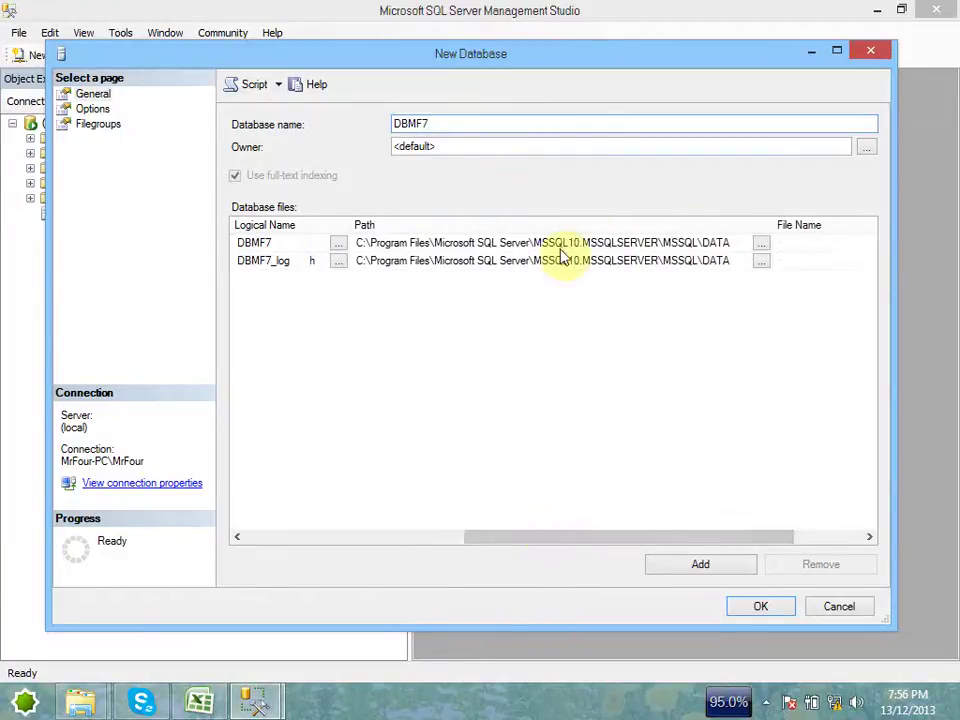
left_click_drag(743, 243, 331, 228)
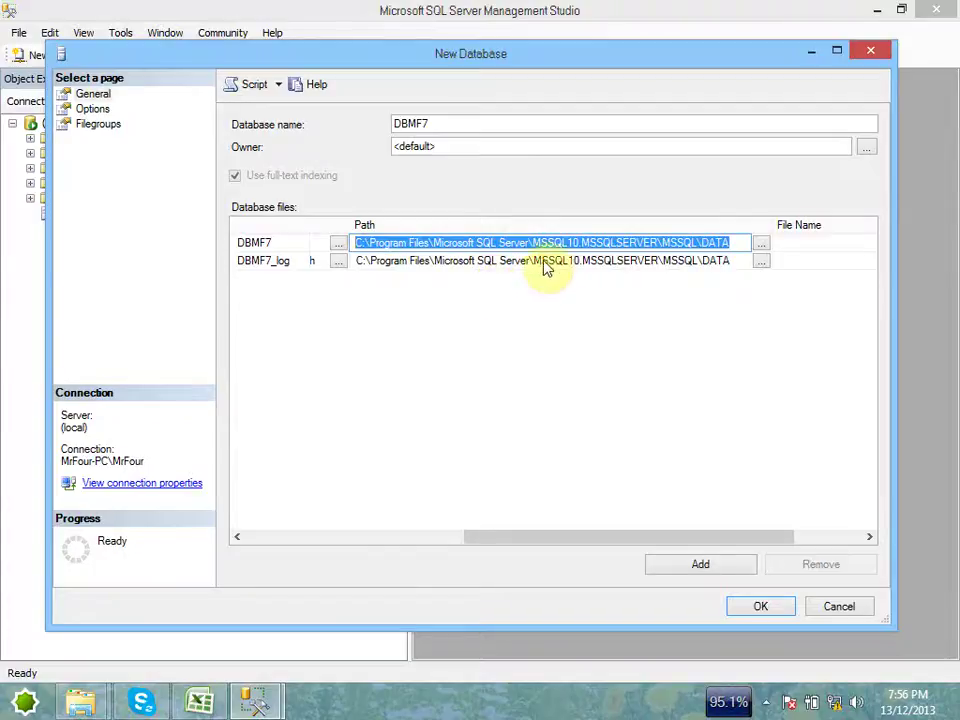
left_click(685, 243)
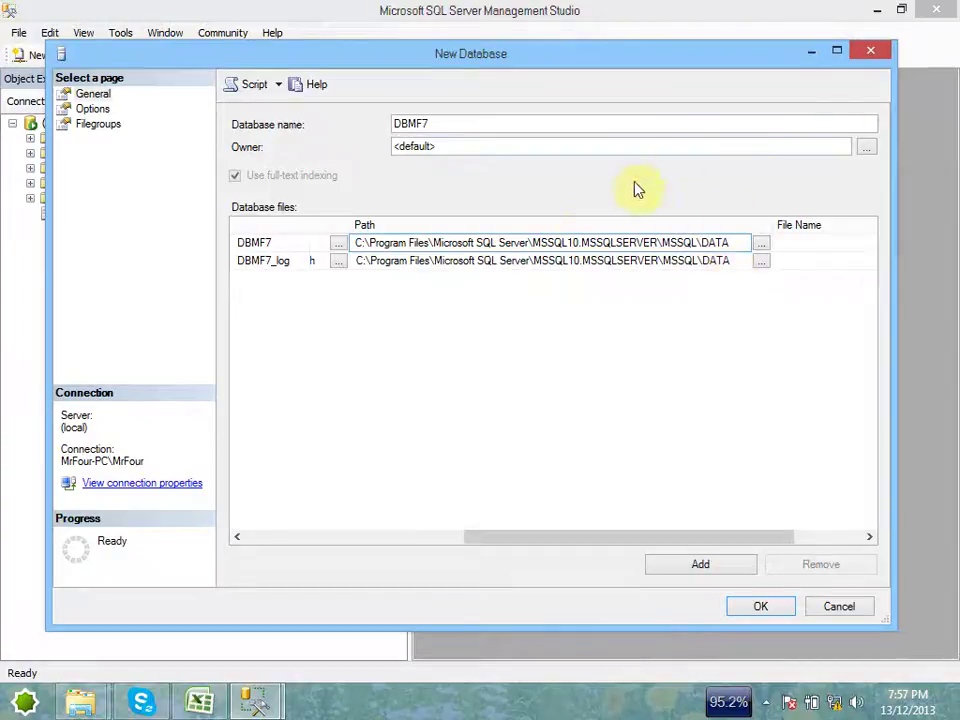
left_click(735, 243)
left_click(354, 243, "shift")
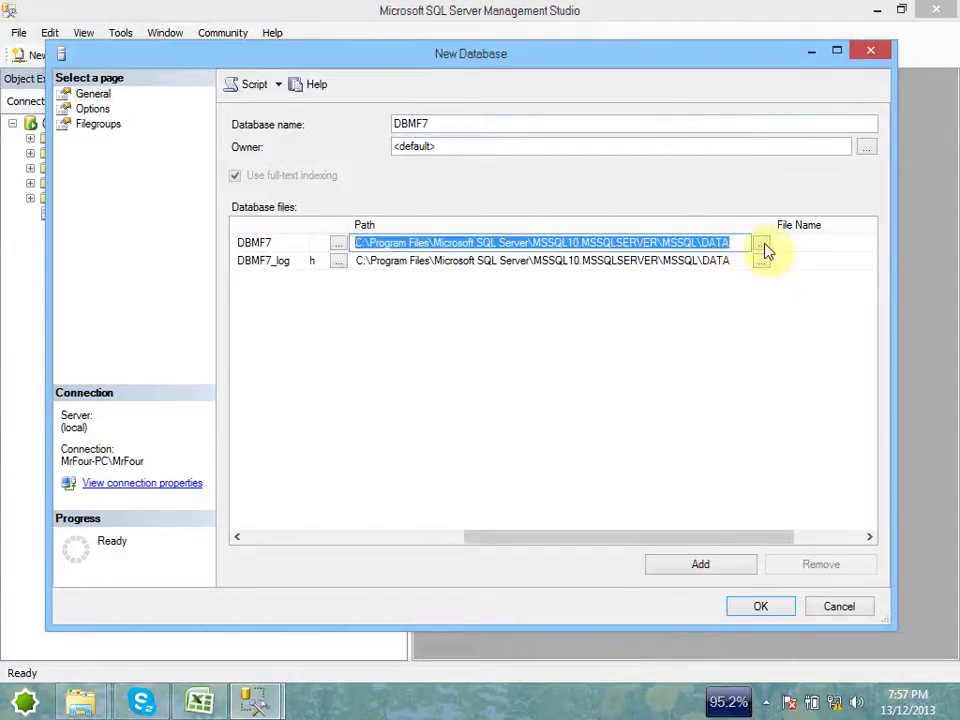
Step: Open the folder picker for the DBMF7 data file's path and browse the F: and E: drives for a storage location
left_click(764, 248)
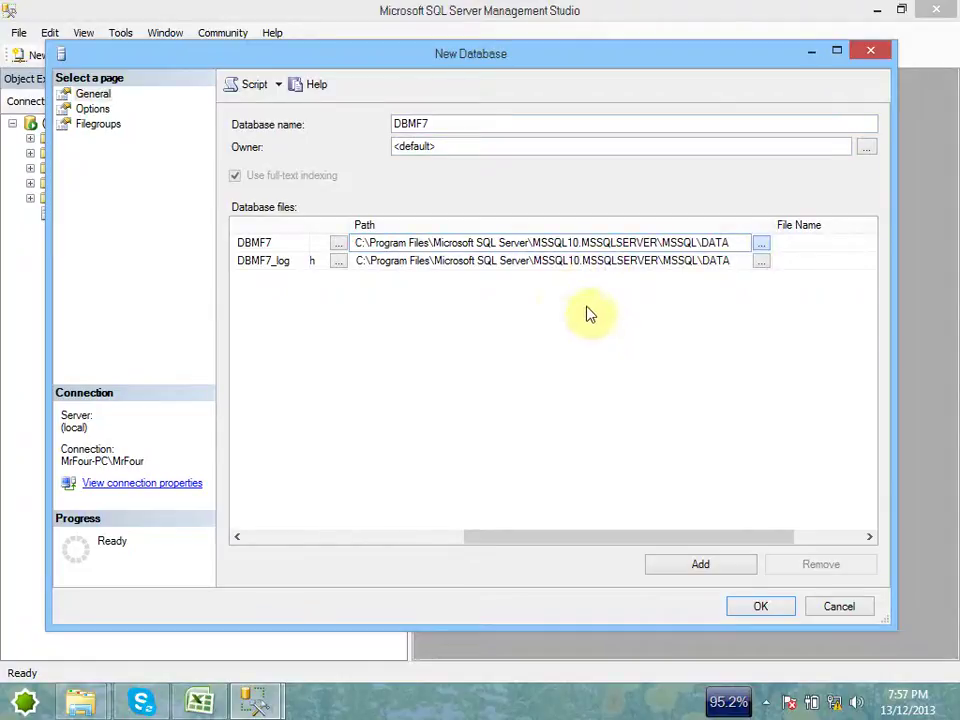
left_click(761, 243)
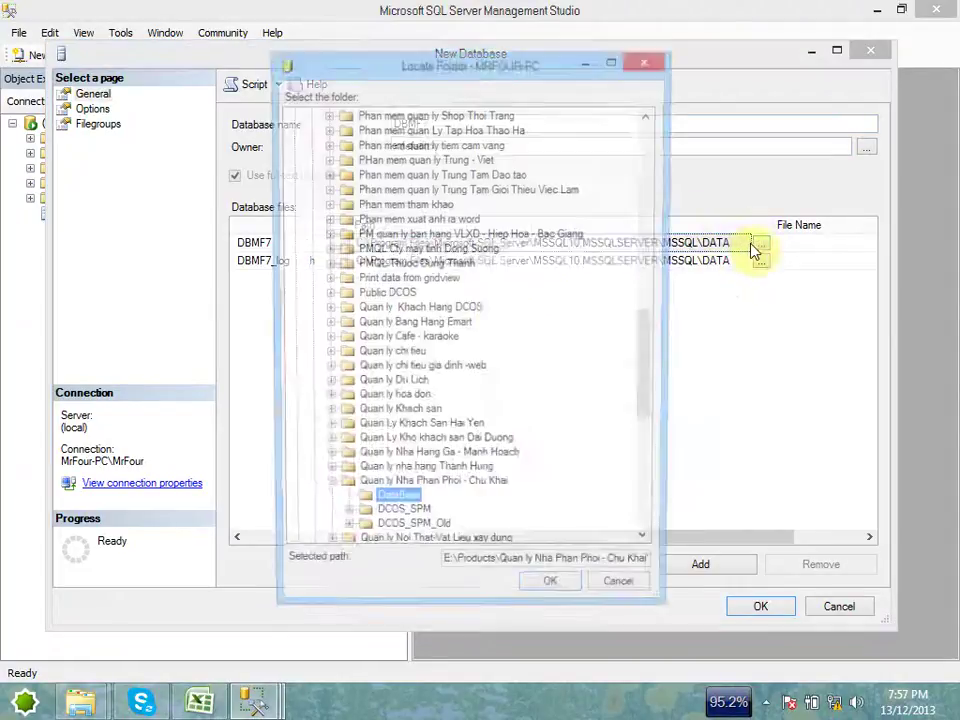
scroll(439, 396, "up", 15)
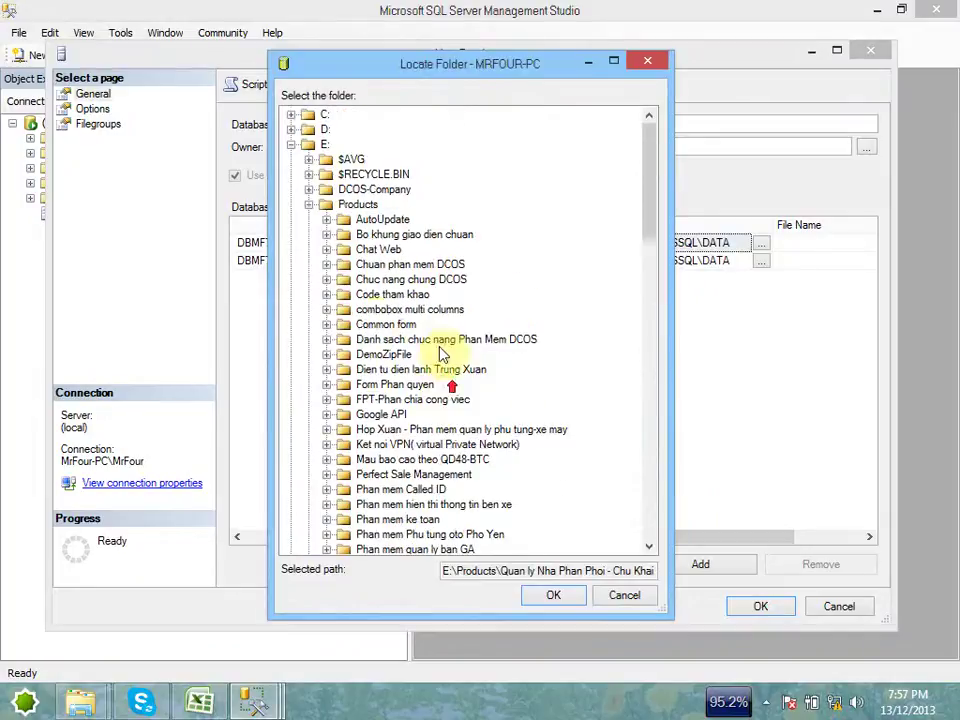
left_click(309, 204)
left_click(291, 144)
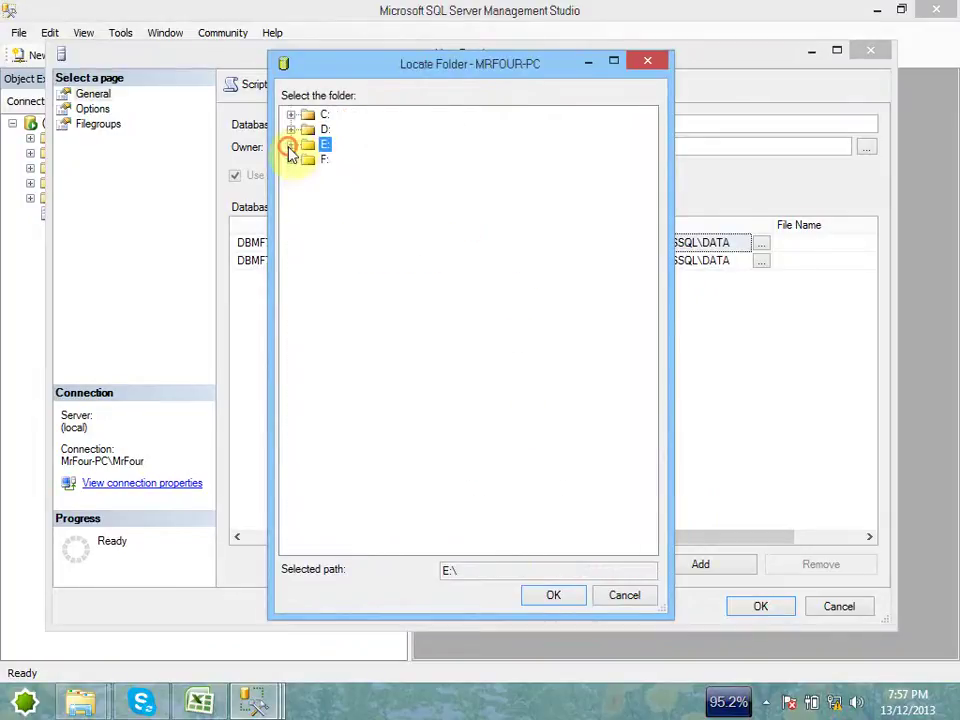
double_click(322, 160)
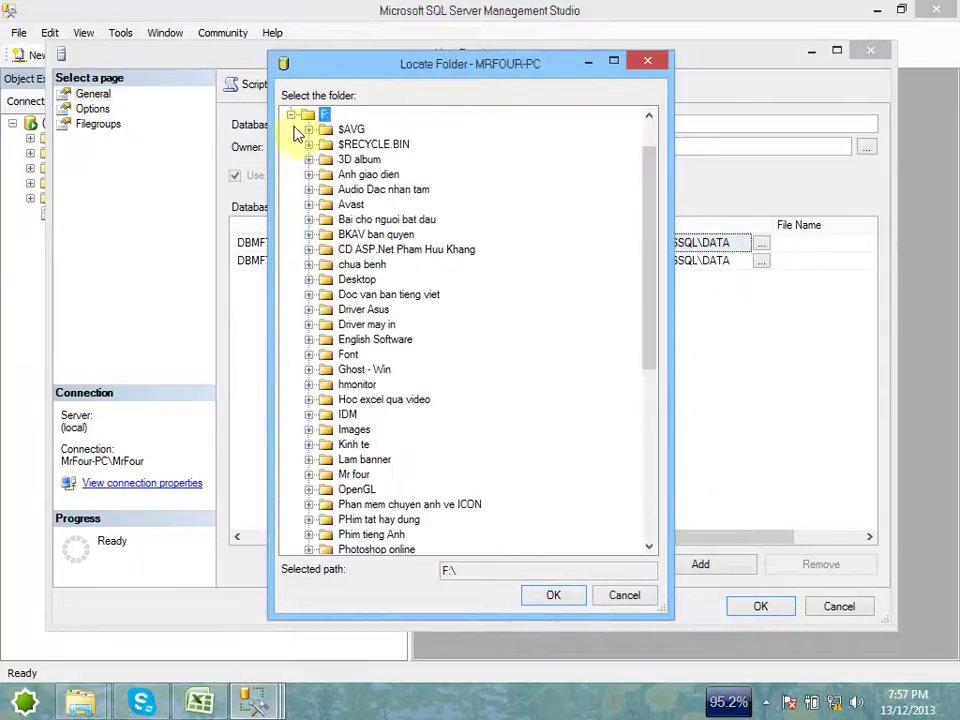
double_click(315, 112)
double_click(322, 145)
left_click(360, 189)
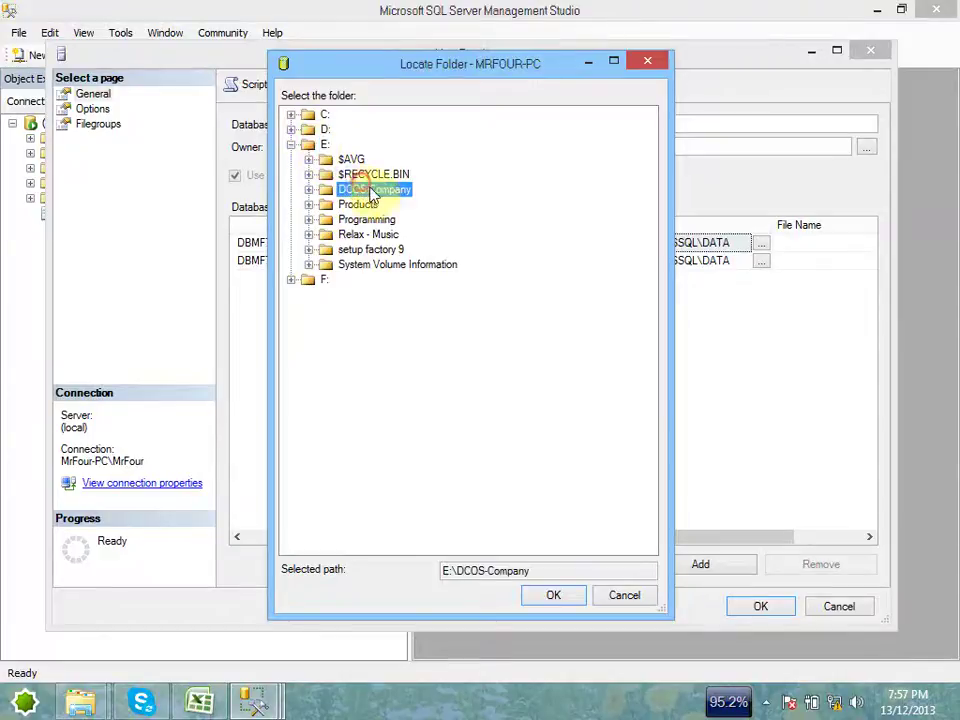
left_click(365, 204)
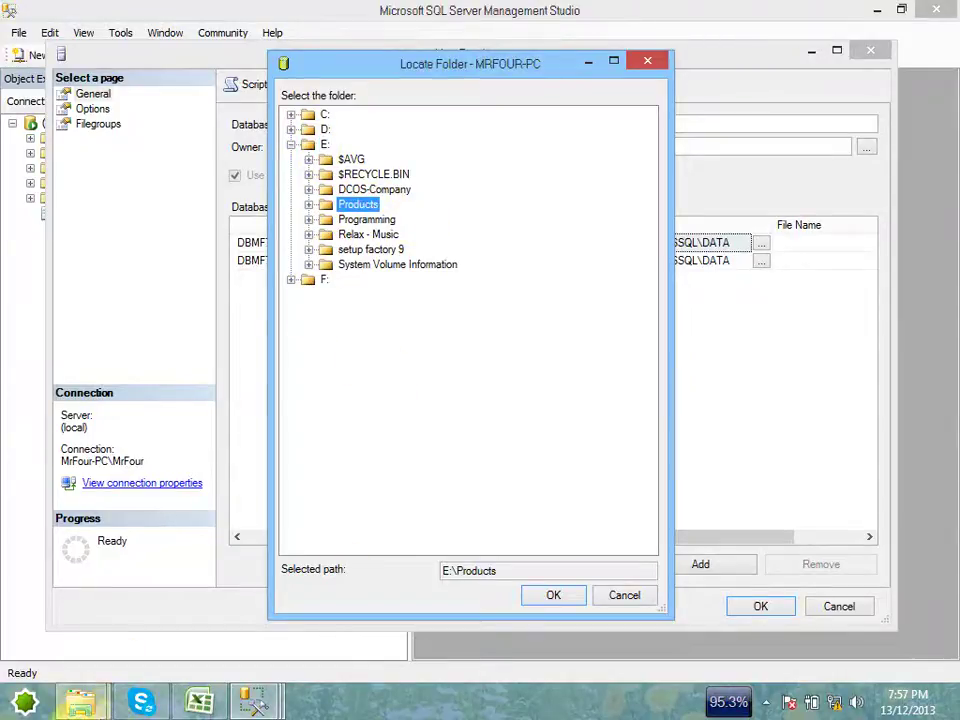
Step: Switch to File Explorer, create a folder named Database on the E: drive, and return to SQL Server Management Studio
left_click(80, 702)
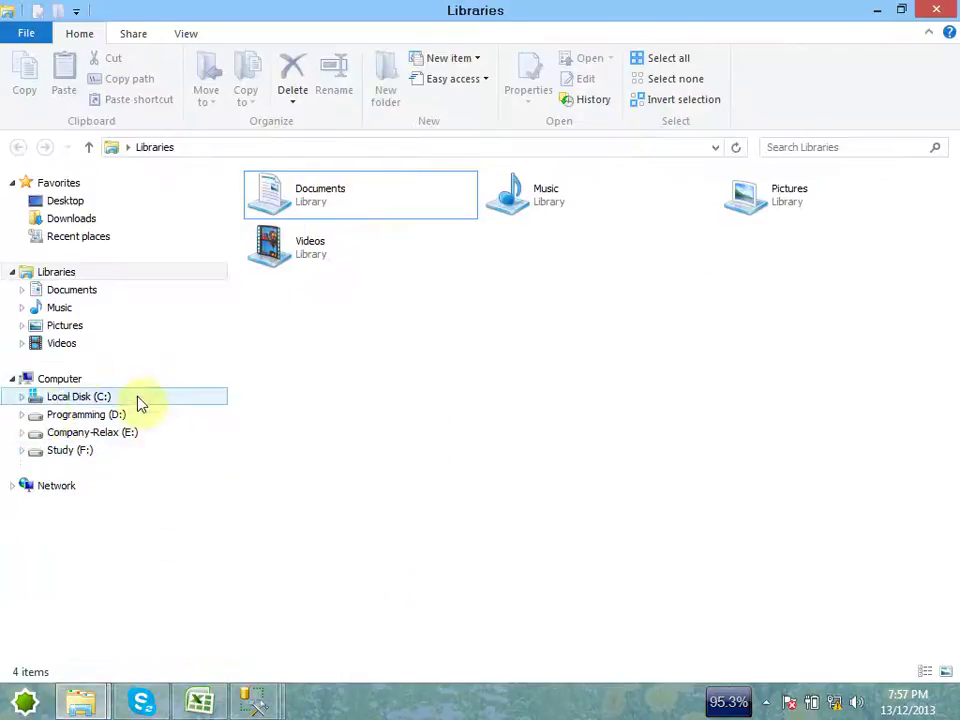
left_click(50, 434)
left_click(424, 459)
left_click(387, 90)
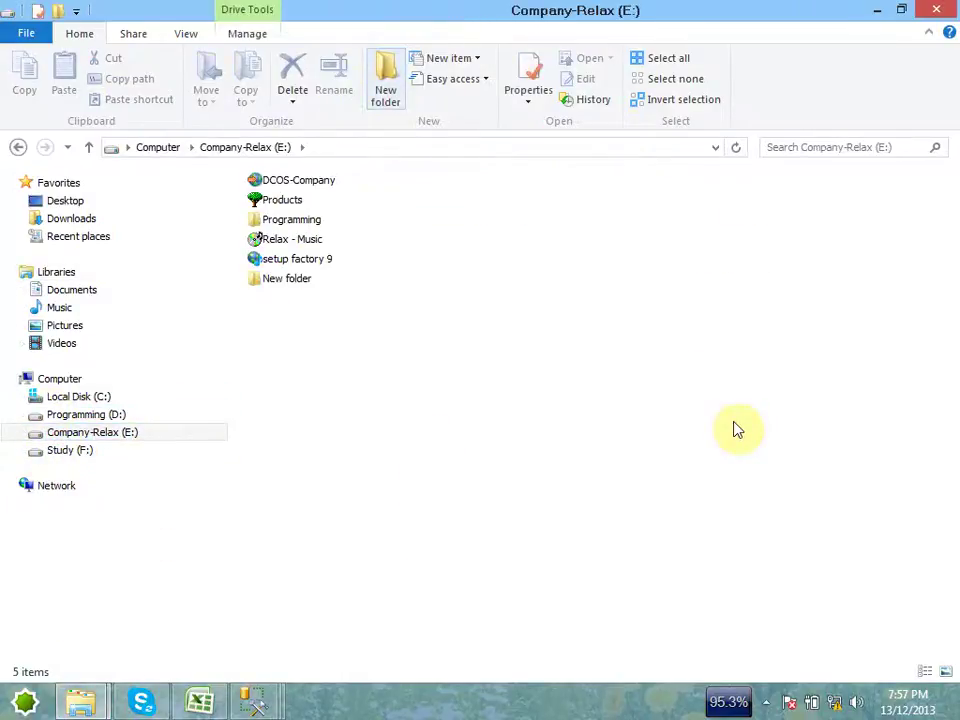
type("DB")
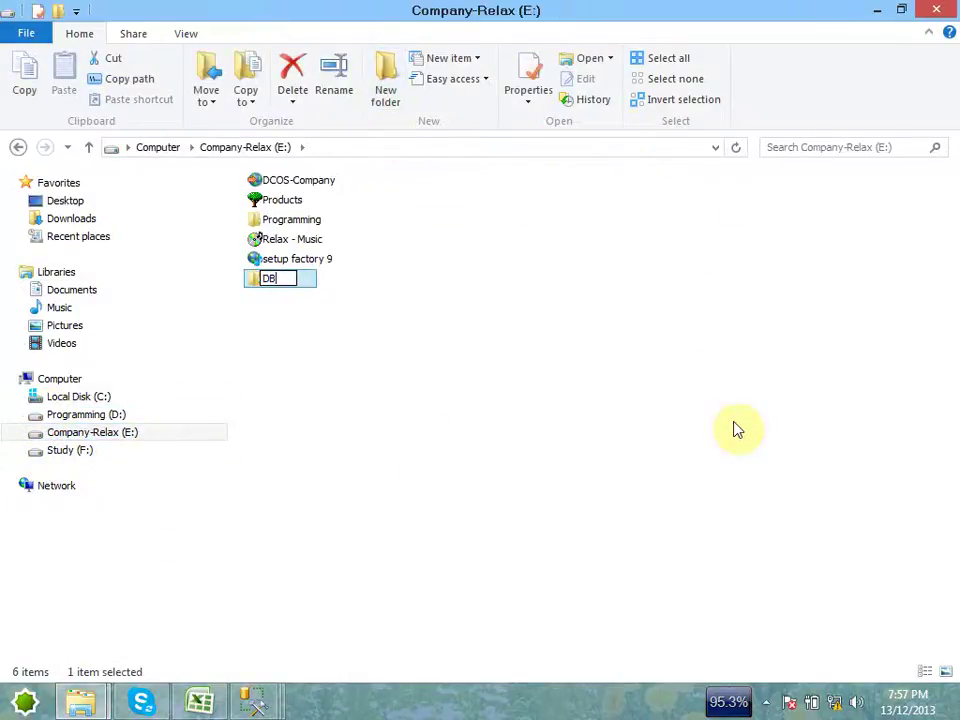
type("tabase")
key("Return")
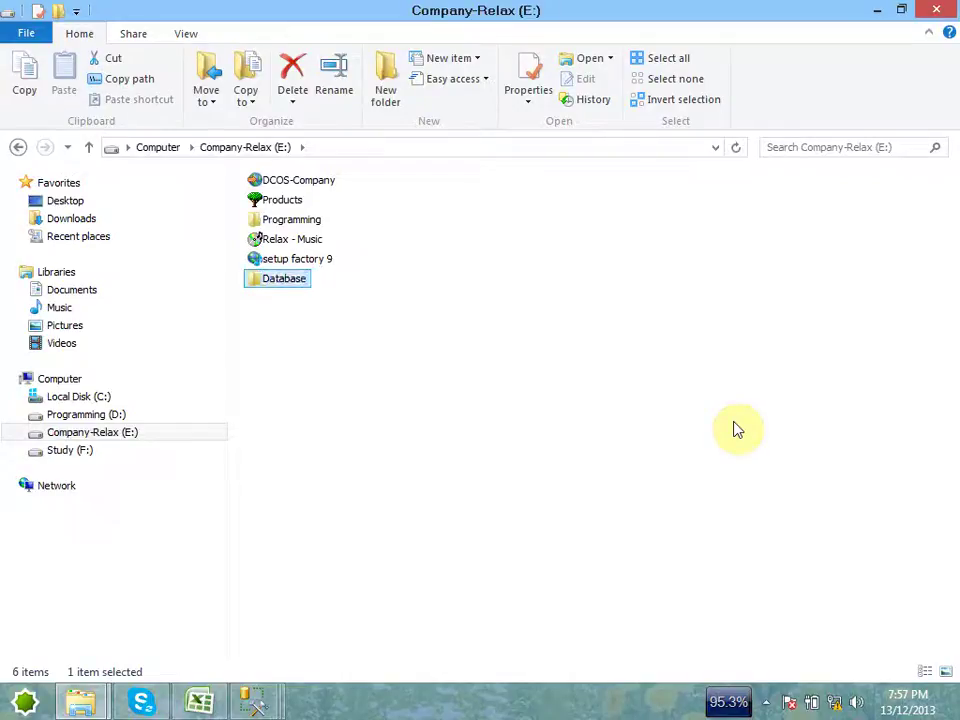
left_click(876, 14)
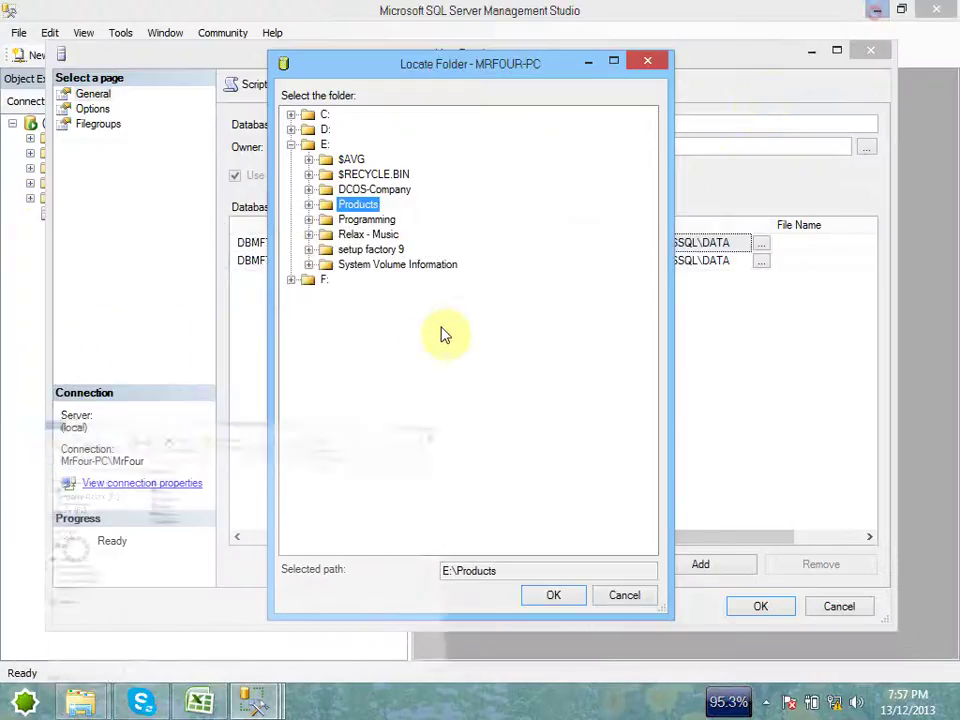
Step: Refresh the E: drive's folder list and set the DBMF7 data file's path to E:\Database
left_click(291, 146)
left_click(291, 146)
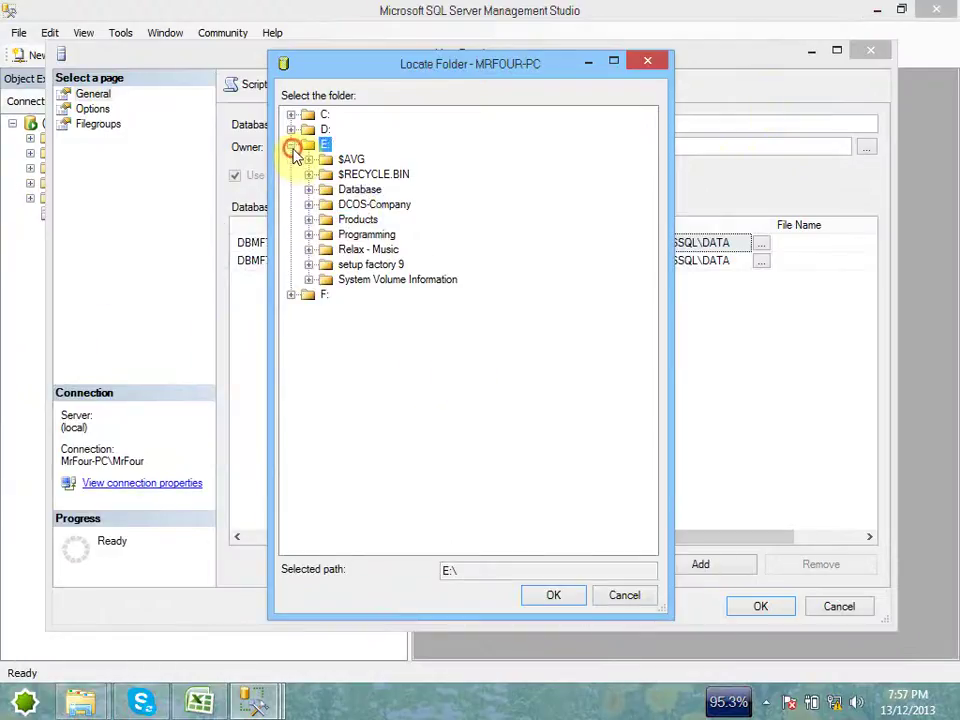
left_click(360, 204)
left_click(358, 190)
left_click(551, 595)
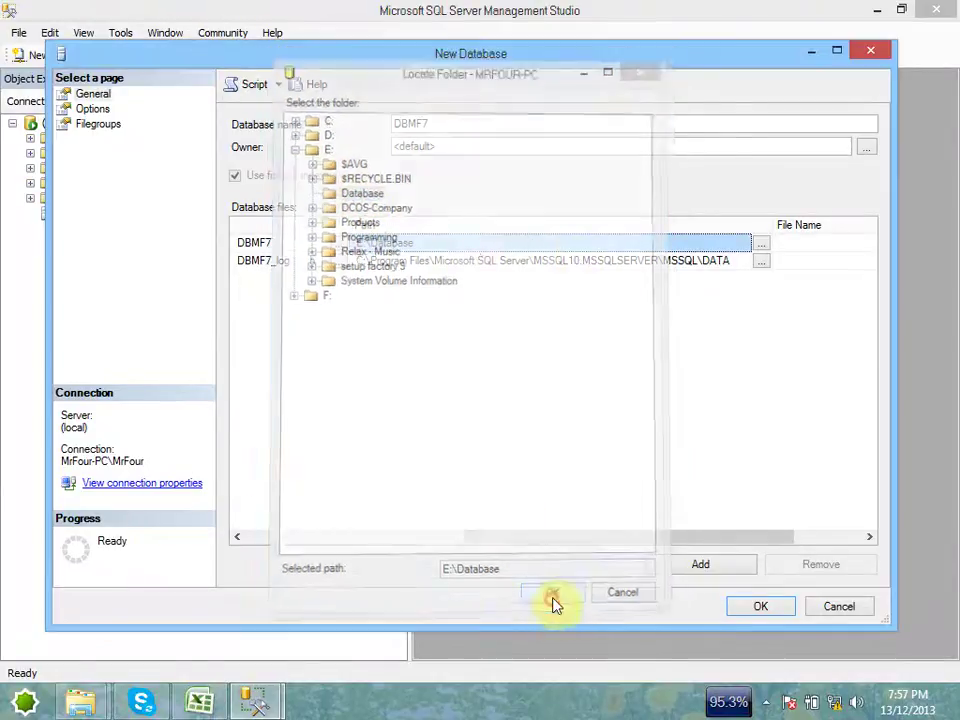
Step: Copy the data file's path and set the DBMF7_log file's path to E:\Database as well
left_click(469, 242)
left_click_drag(508, 244, 236, 236)
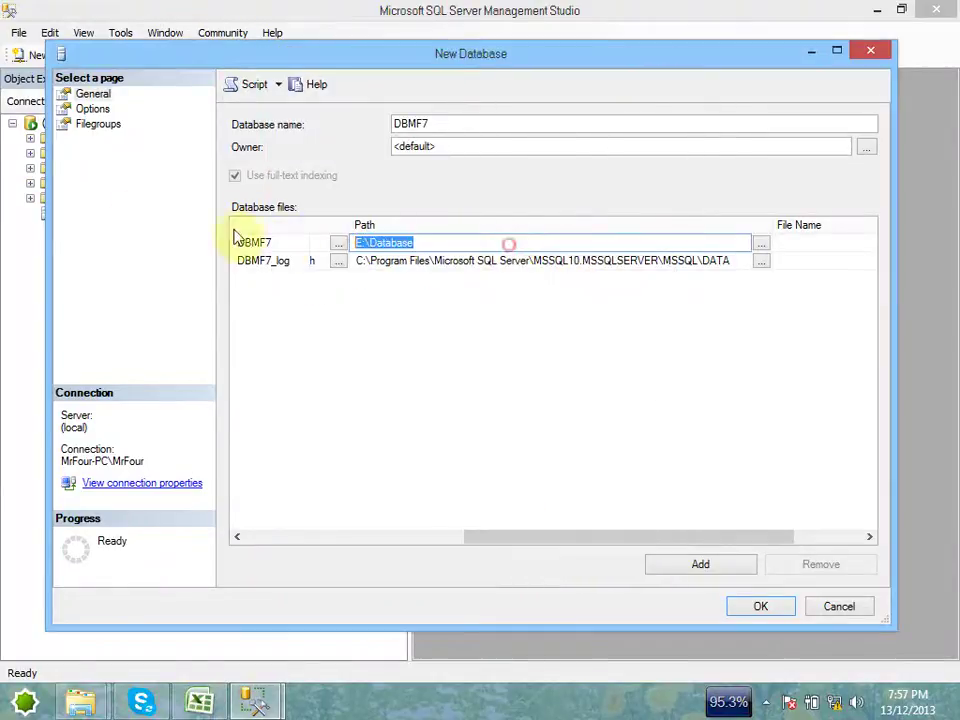
left_click(361, 260)
left_click_drag(358, 260, 754, 261)
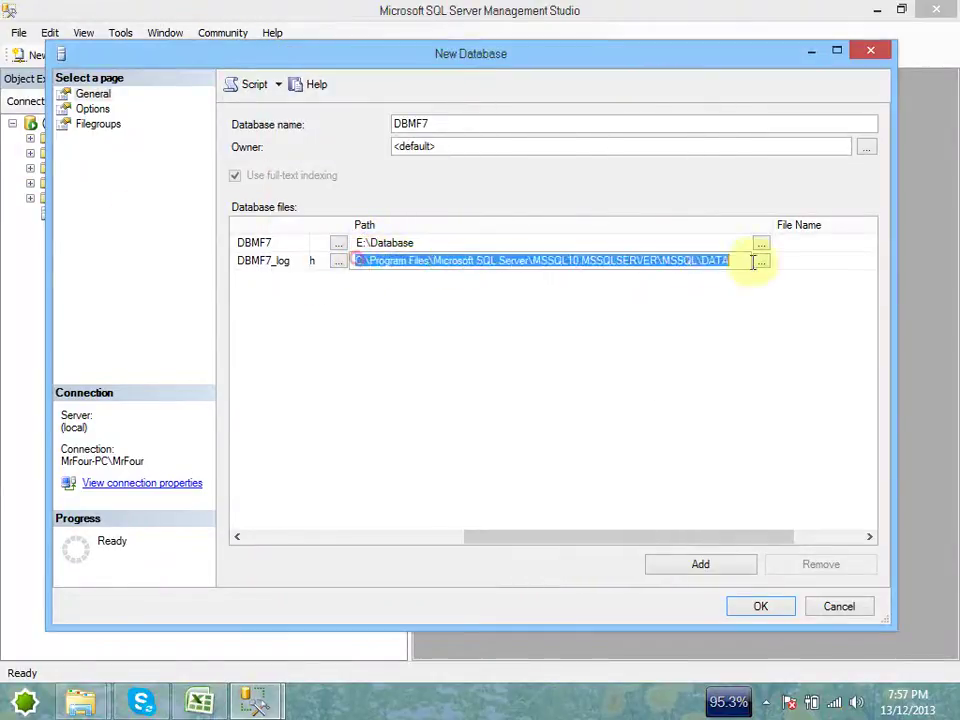
type("E:\\Database")
left_click(452, 242)
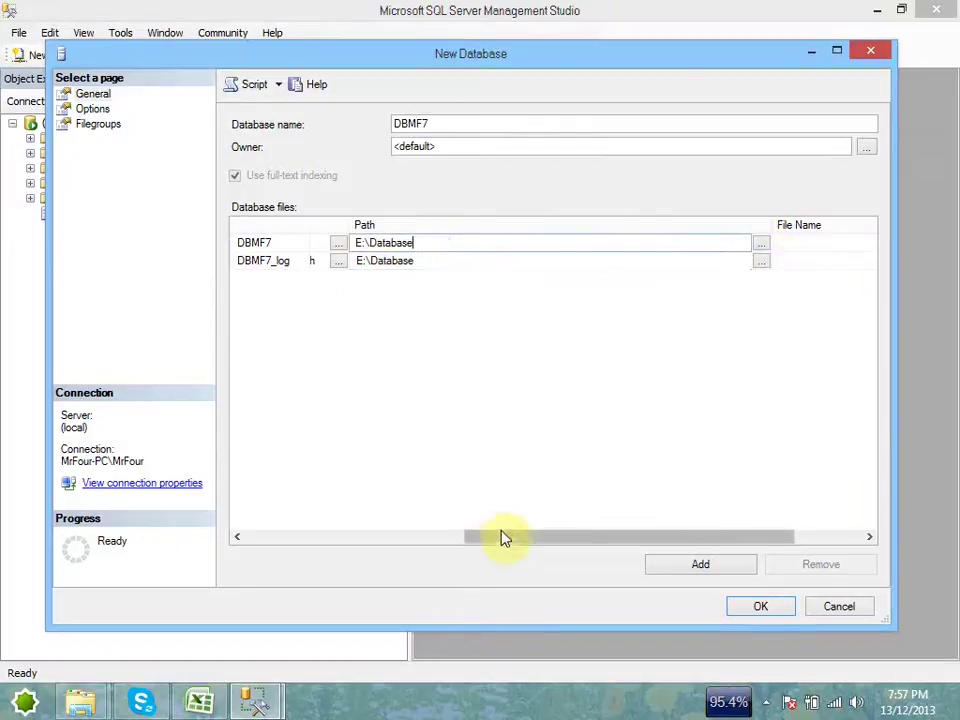
Step: Widen the Logical Name column in the database files list and highlight the logical name of the log file
left_click_drag(501, 536, 256, 535)
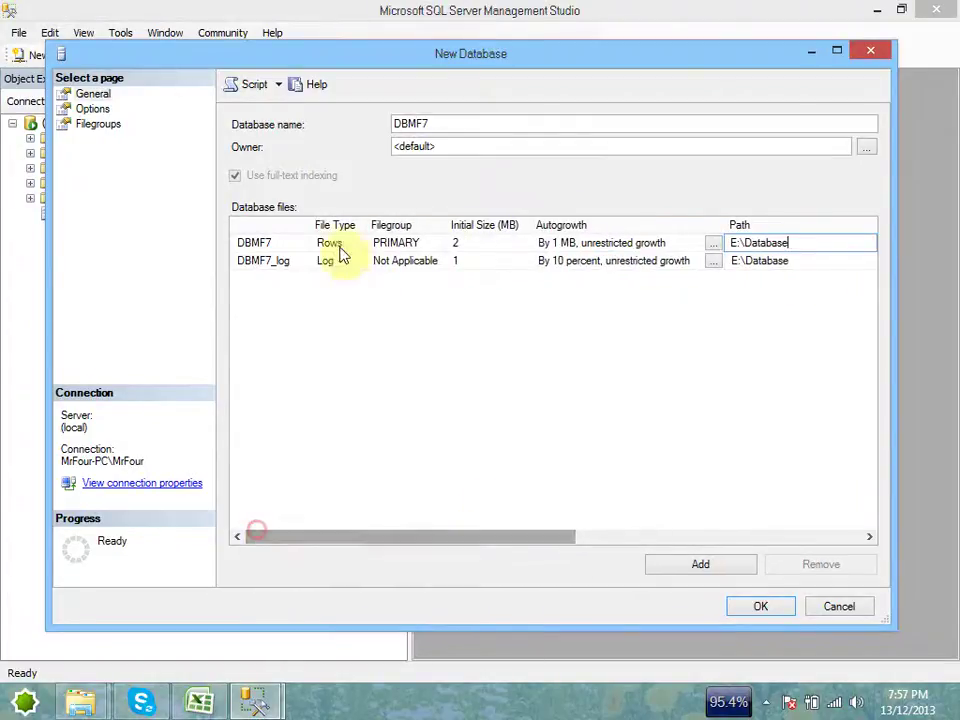
left_click_drag(309, 225, 325, 225)
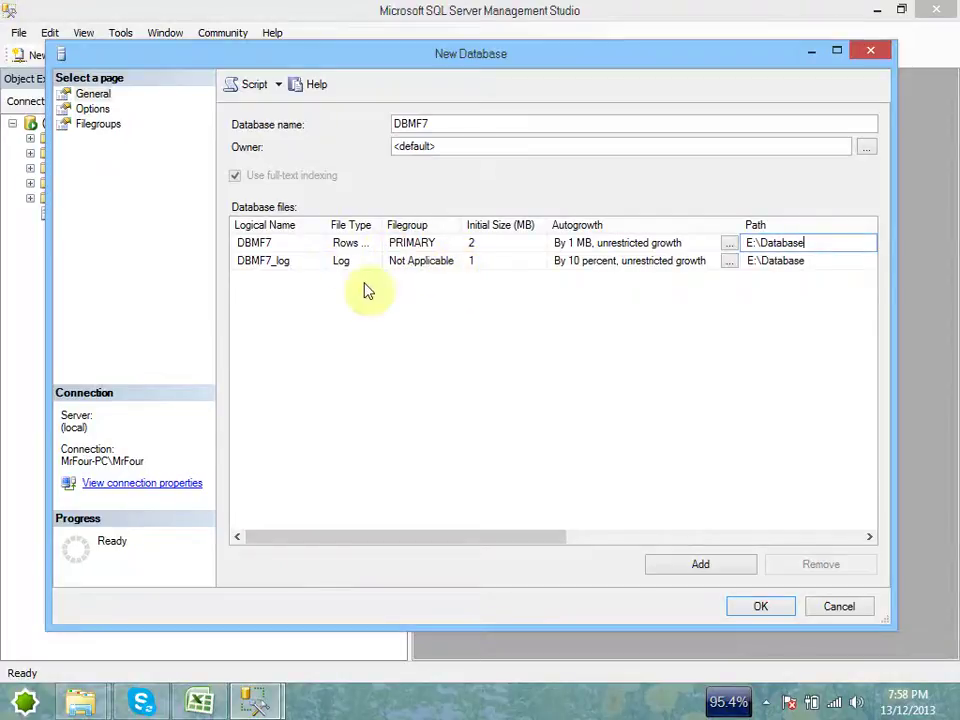
left_click(328, 261)
left_click(297, 263)
left_click(296, 261)
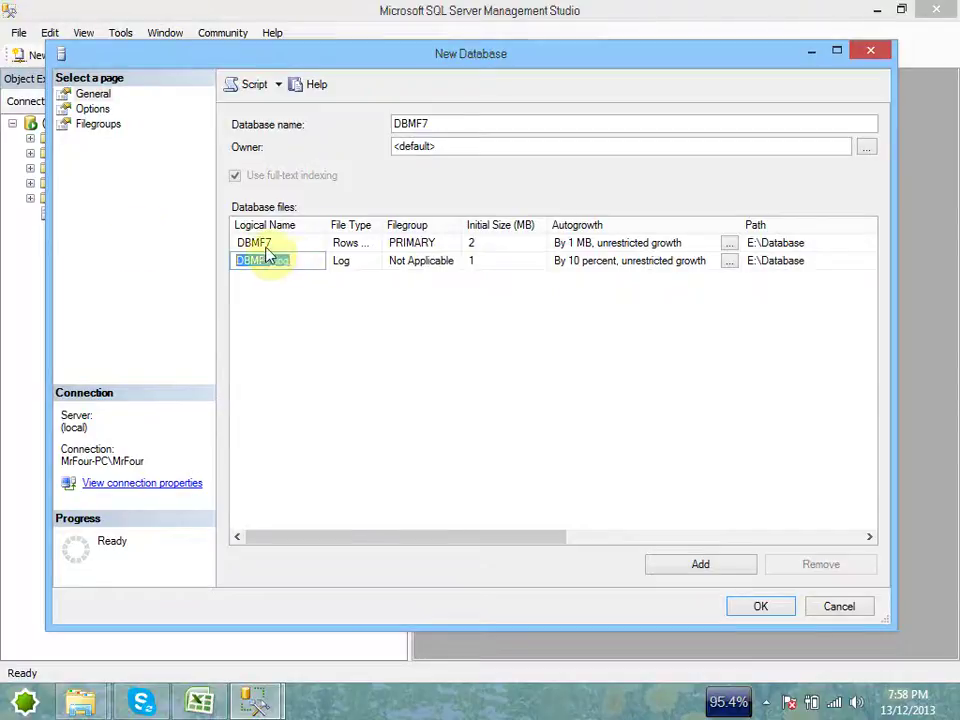
left_click(298, 255)
double_click(311, 260)
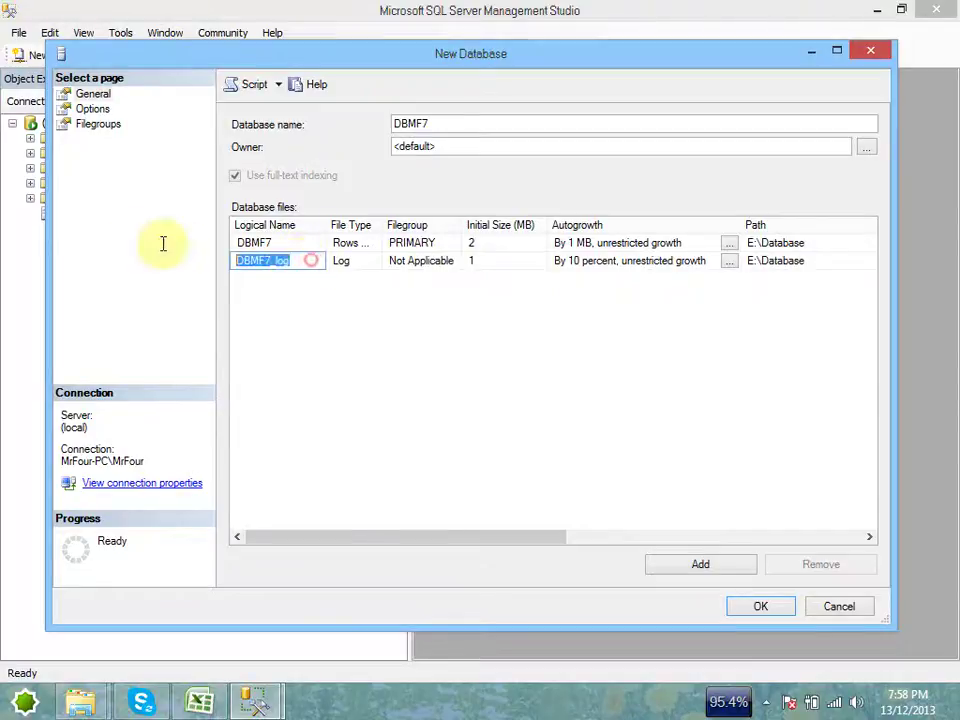
Step: Examine the logical names and file types of the DBMF7 data and log files
left_click(281, 260)
left_click_drag(275, 260, 239, 265)
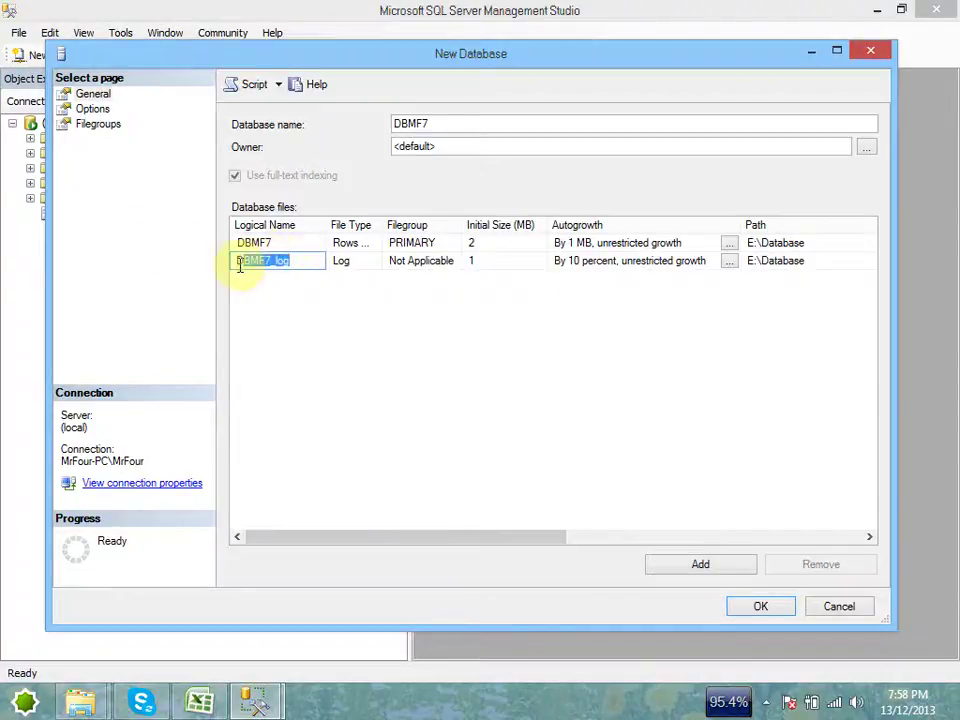
left_click(387, 268)
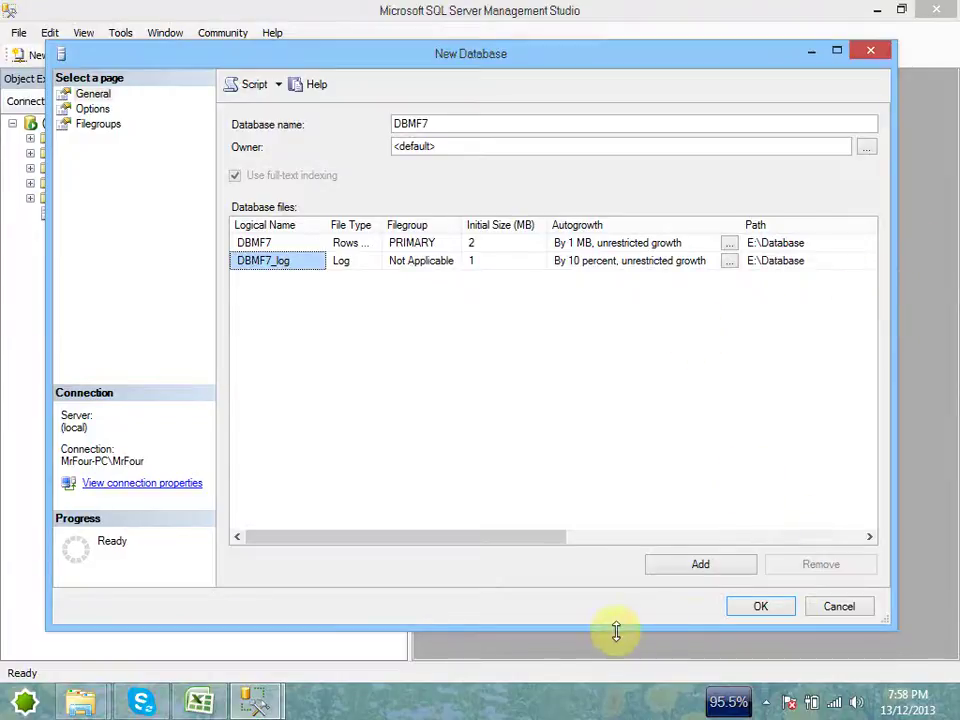
left_click_drag(381, 539, 341, 512)
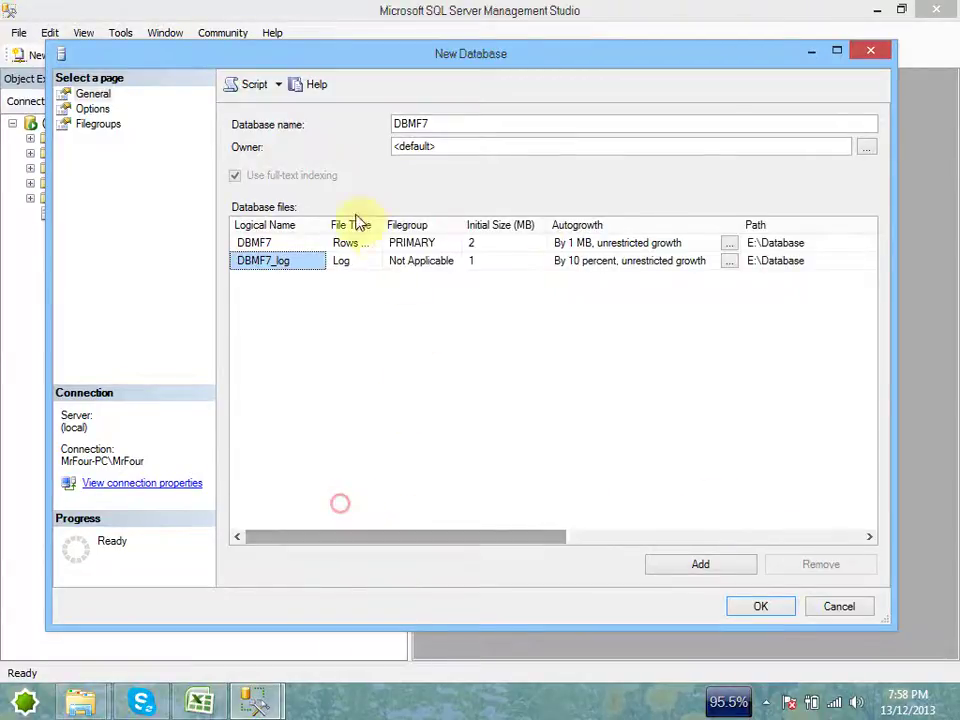
left_click(349, 259)
left_click(362, 244)
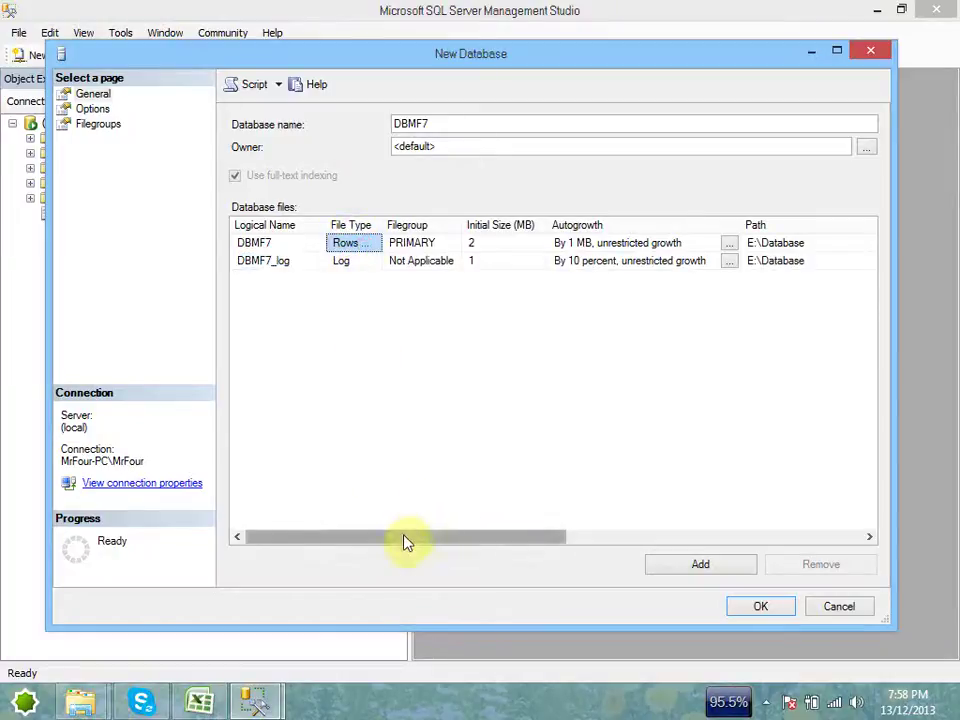
left_click_drag(407, 537, 214, 553)
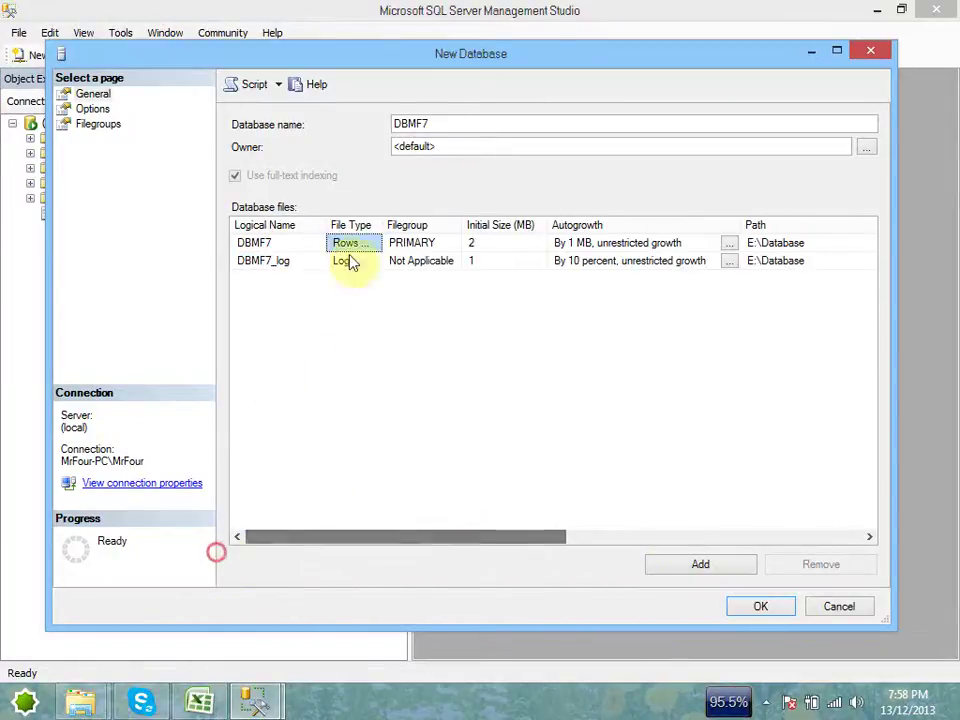
Step: Widen the File Type column in the database files list and create the DBMF7 database with the current settings
left_click_drag(380, 224, 514, 222)
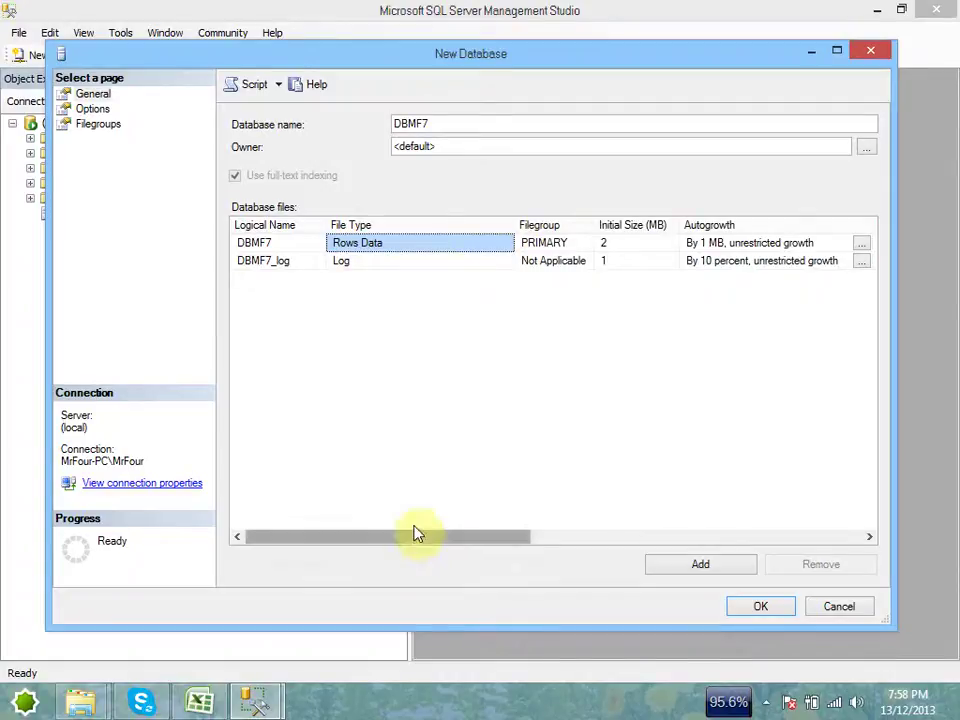
left_click_drag(416, 534, 750, 543)
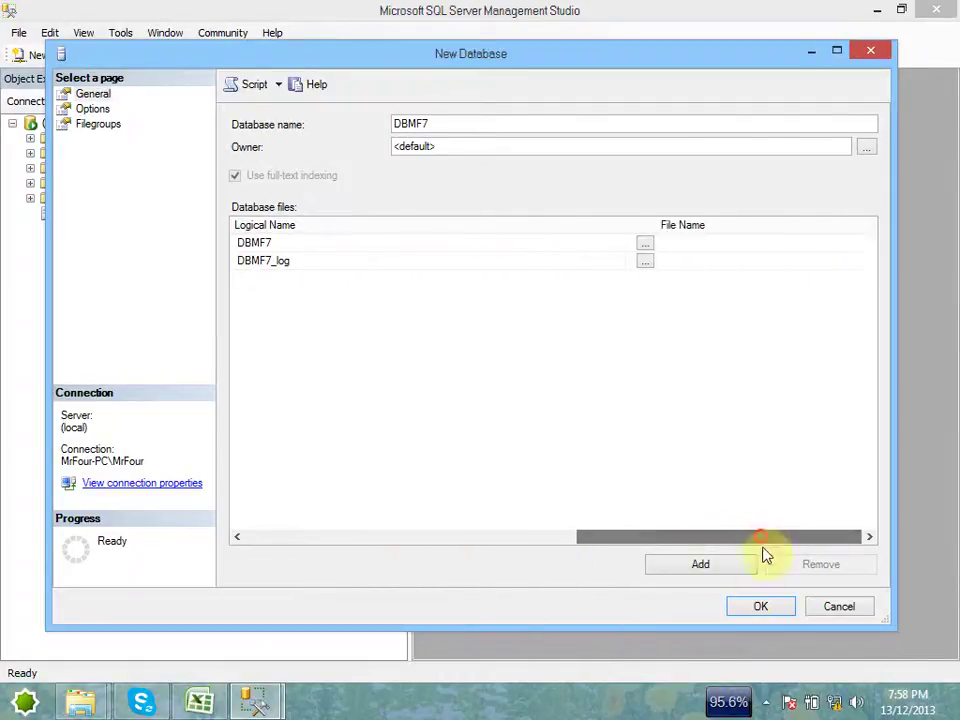
left_click(765, 612)
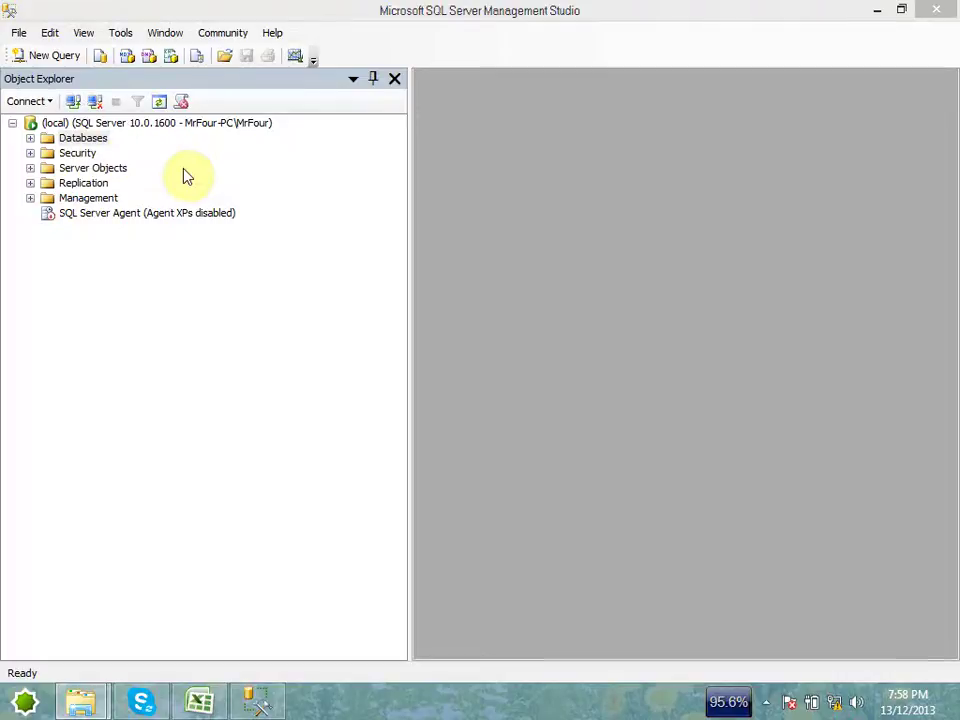
left_click(877, 11)
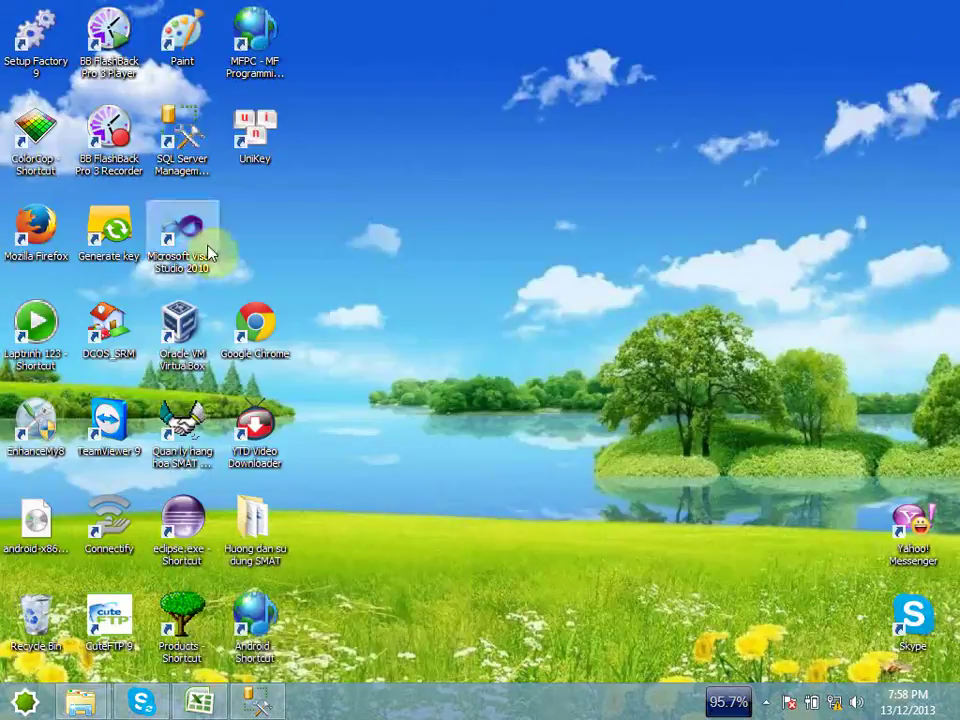
right_click(180, 131)
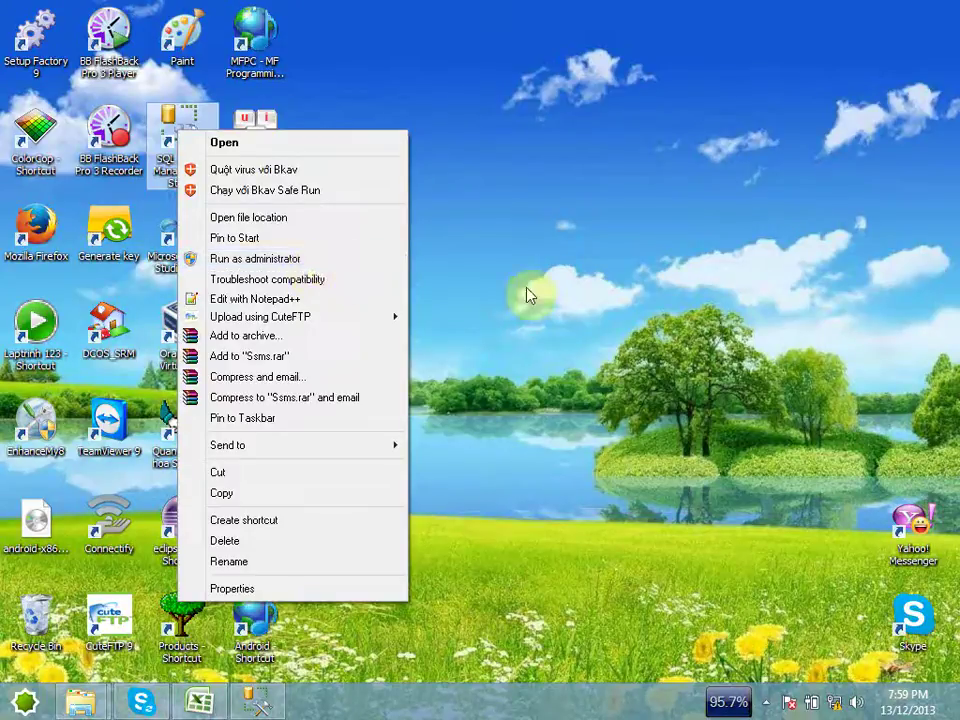
left_click(570, 292)
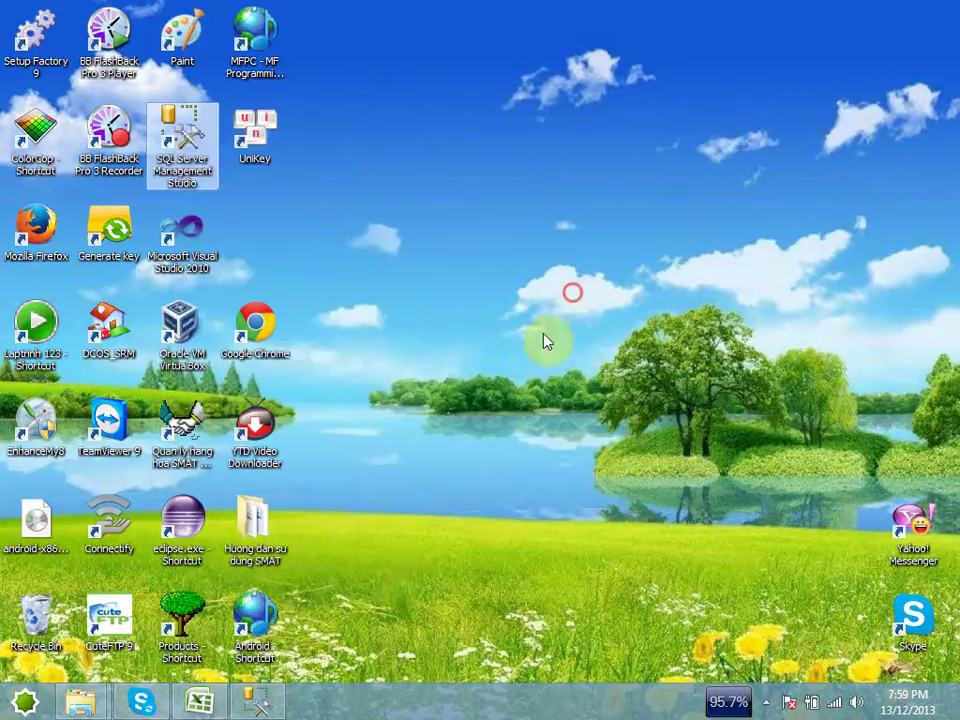
left_click(258, 701)
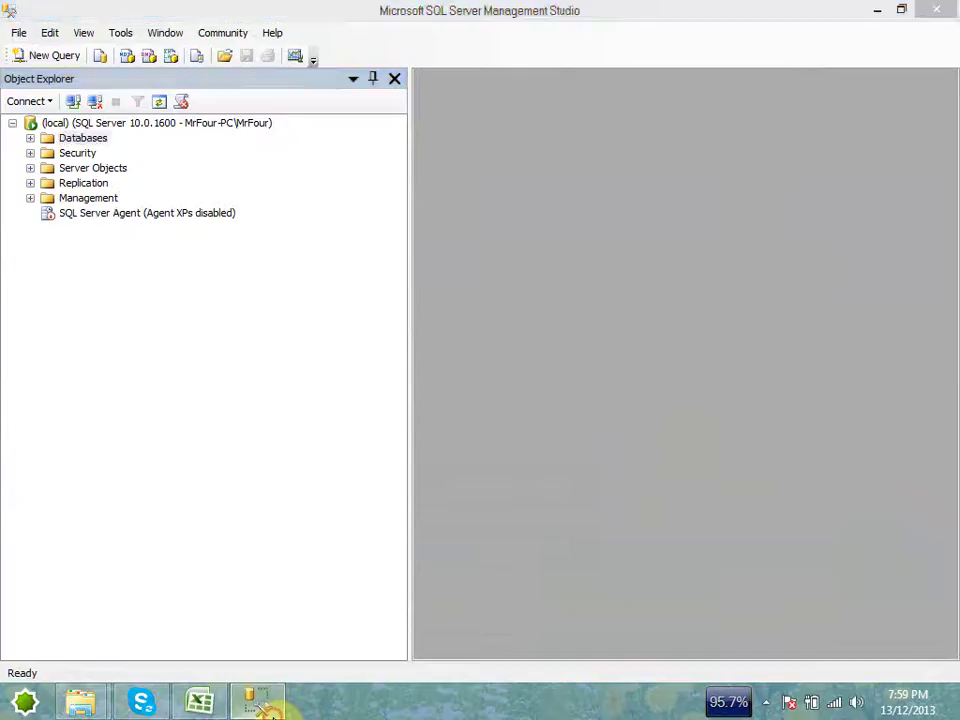
left_click(258, 701)
right_click(192, 150)
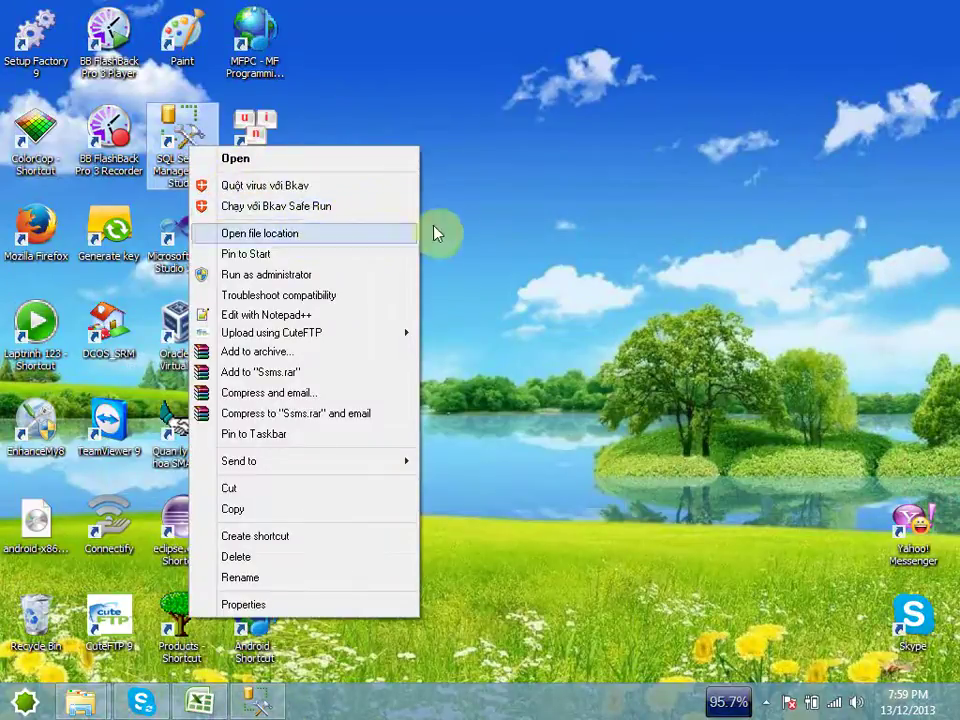
left_click(640, 247)
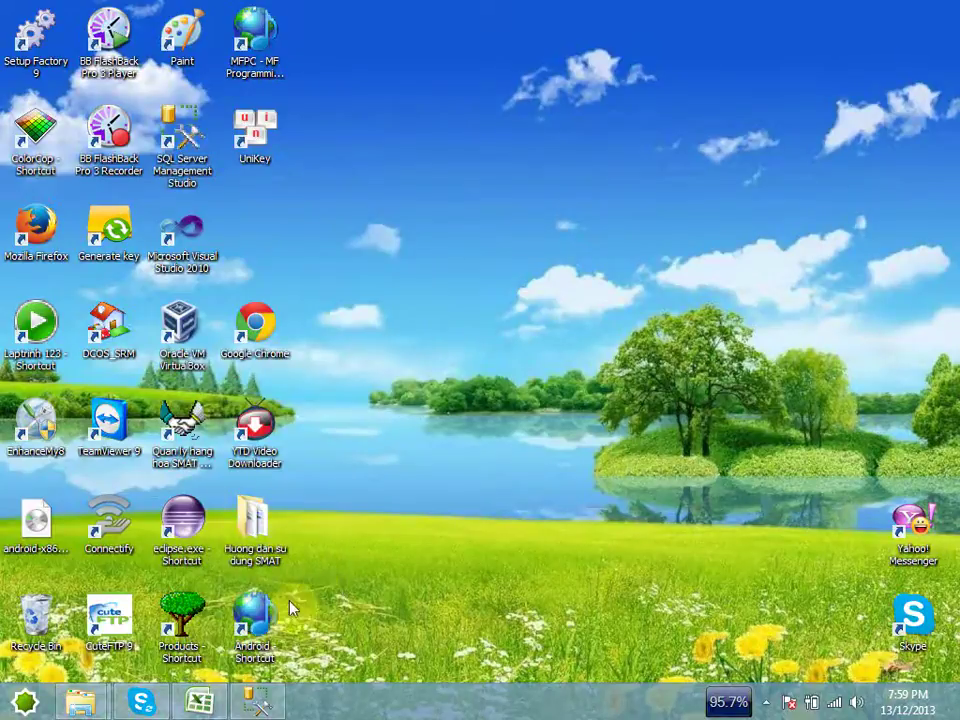
left_click(258, 701)
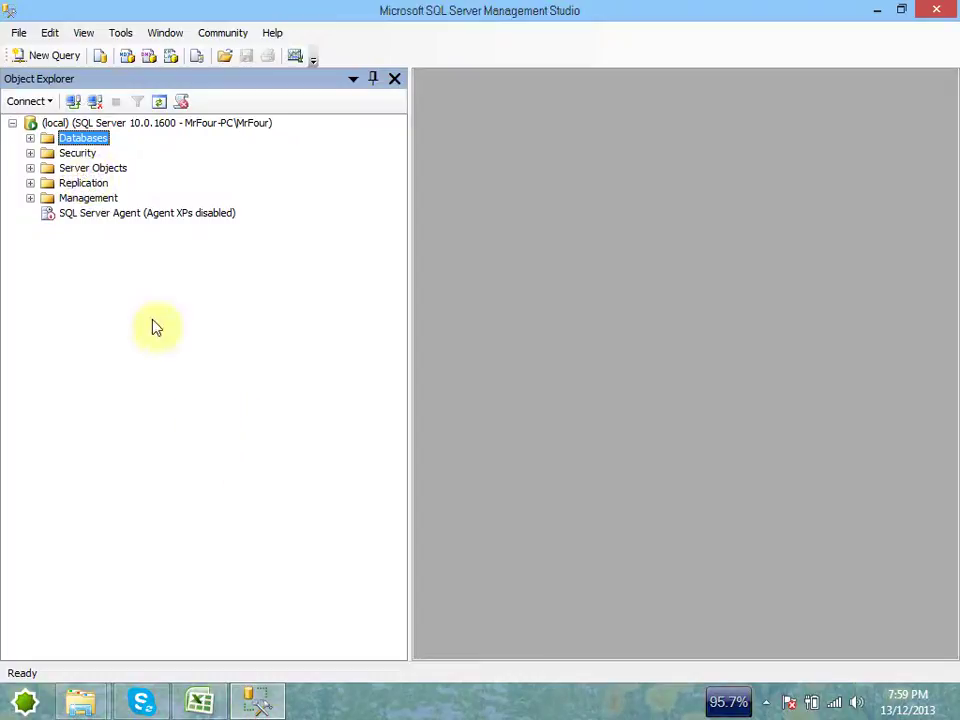
Step: Expand the server's databases, the DBMF7 database and its Tables folder
left_click(30, 138)
left_click(92, 483)
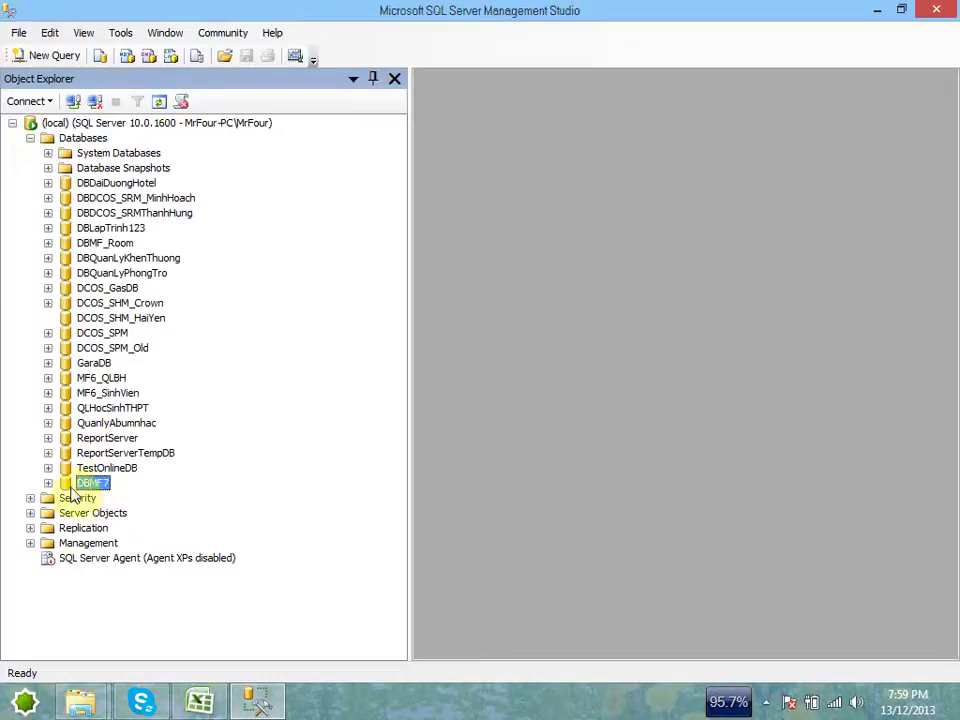
left_click(48, 483)
left_click(100, 469)
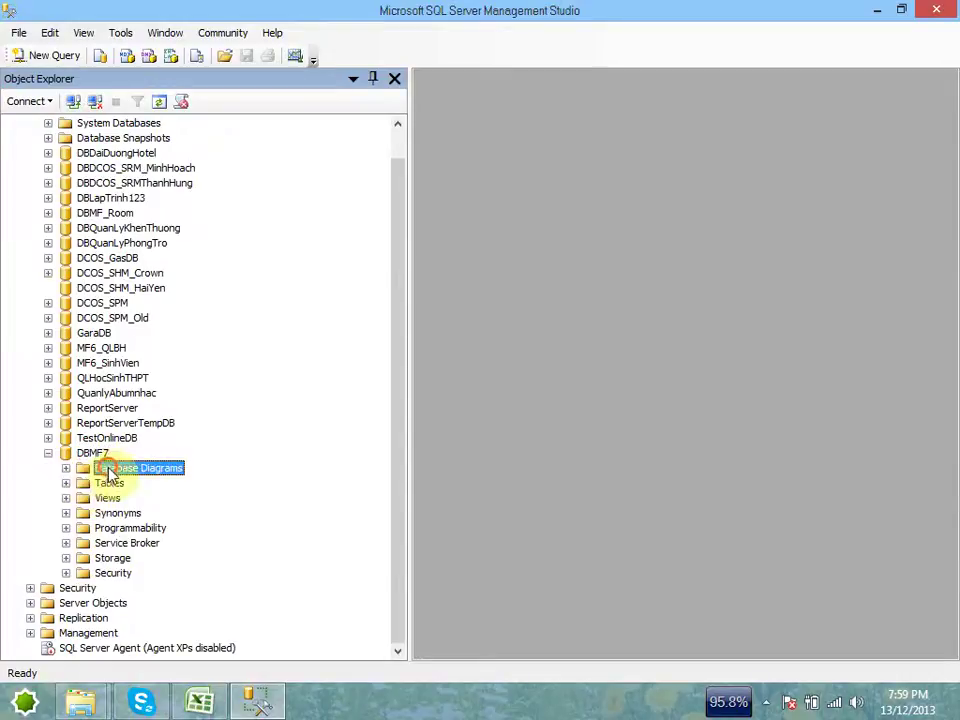
left_click(66, 483)
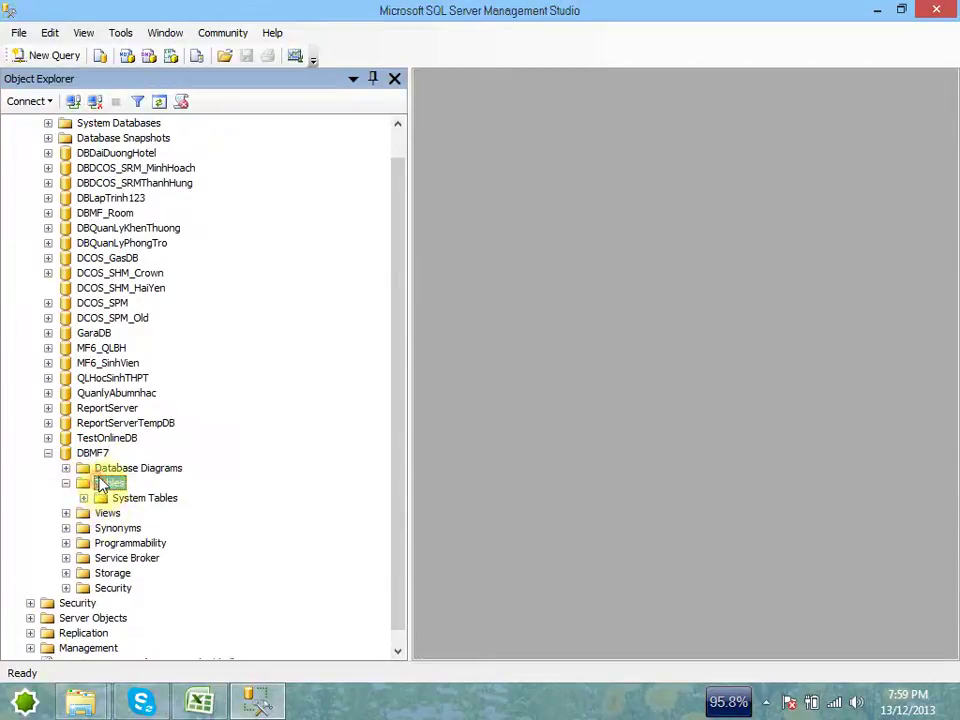
left_click(105, 498)
left_click(108, 483)
Step: Start designing a new table in the DBMF7 database
scroll(180, 510, "up", 1)
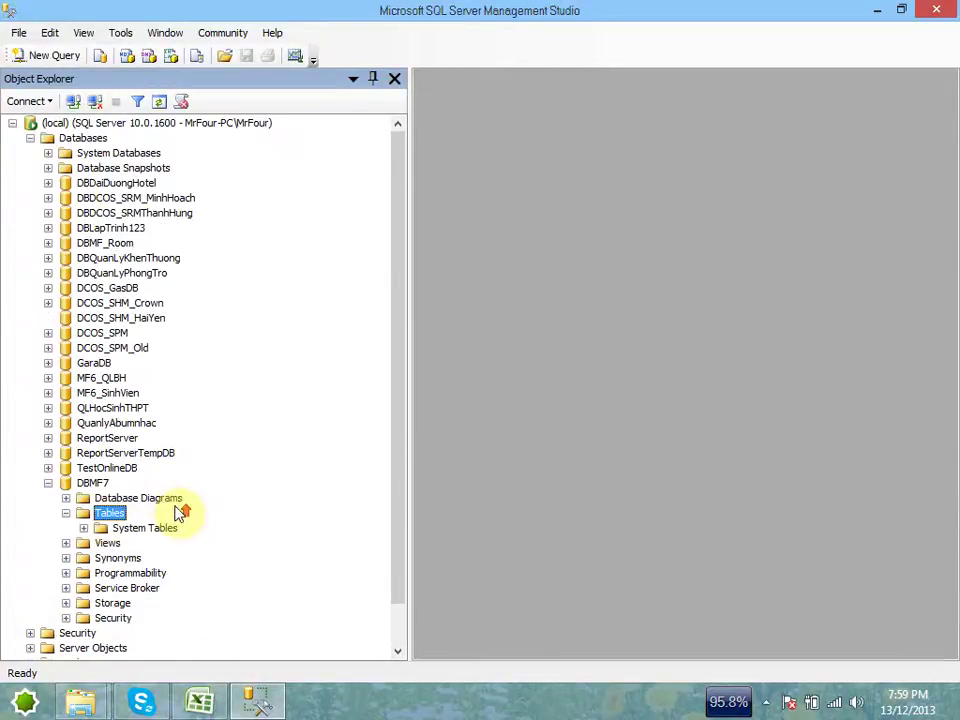
scroll(185, 515, "down", 1)
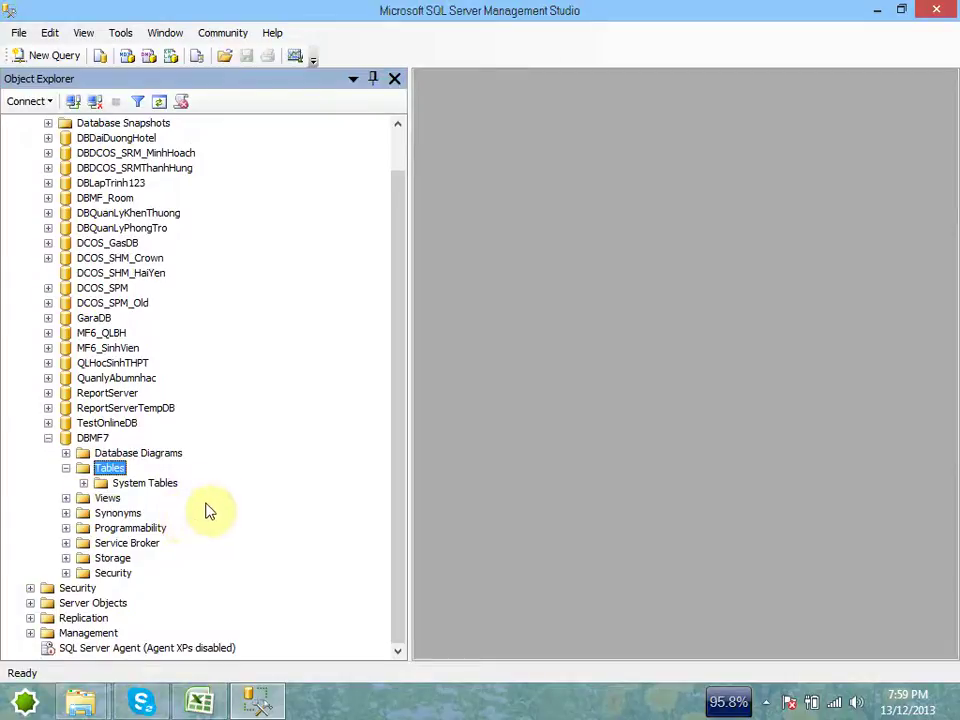
scroll(203, 507, "up", 1)
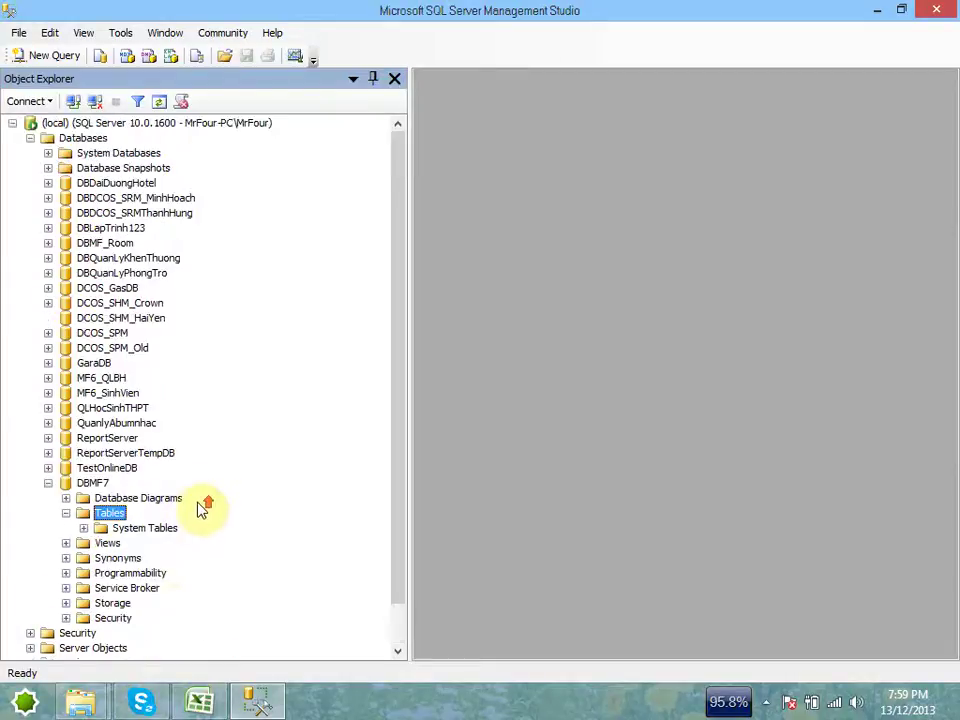
scroll(203, 507, "down", 1)
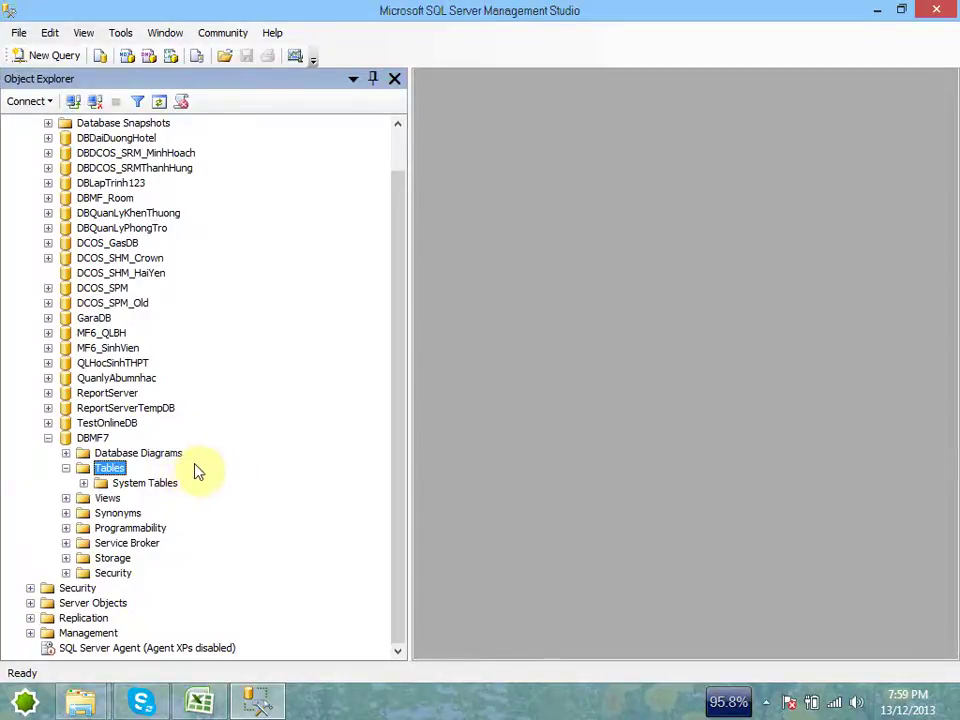
right_click(106, 470)
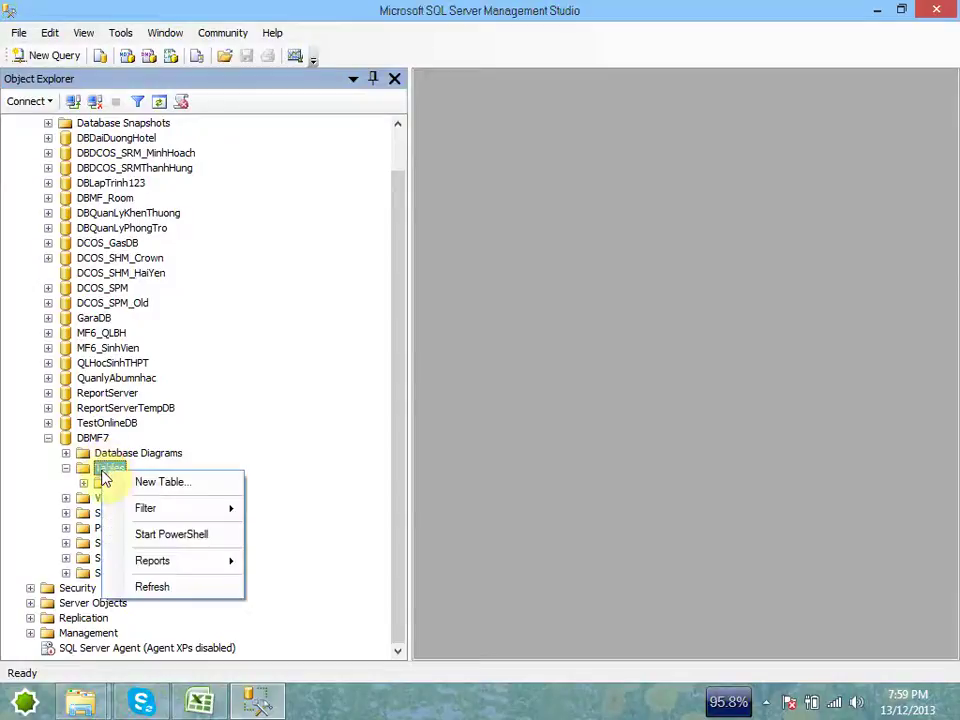
left_click(183, 490)
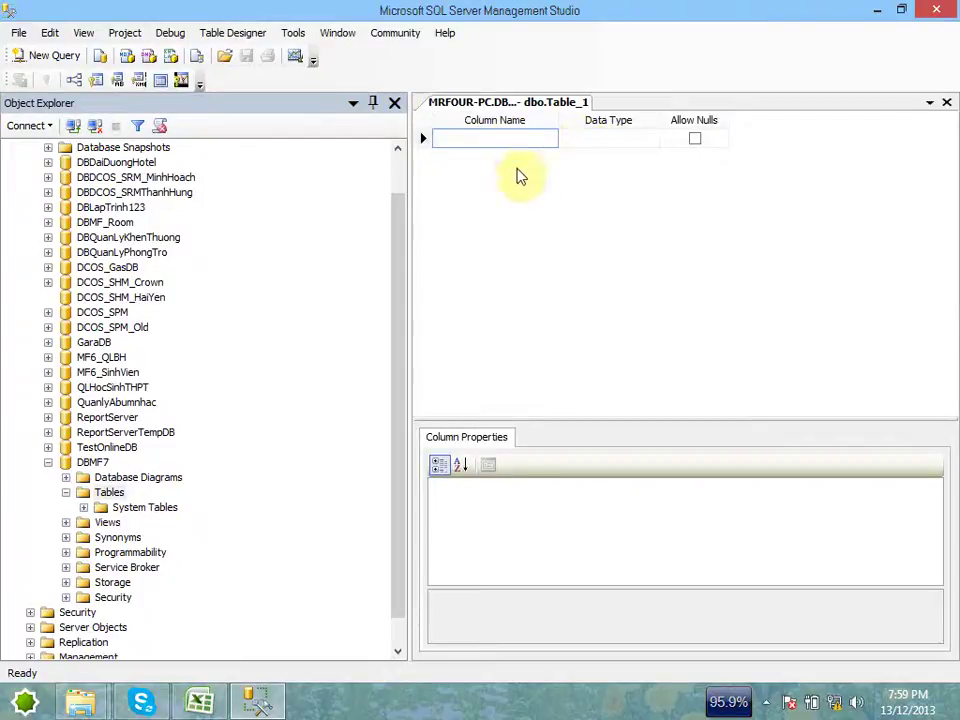
Step: Switch to File Explorer and open the SQL Server folder on the Programming (D:) drive
left_click(880, 12)
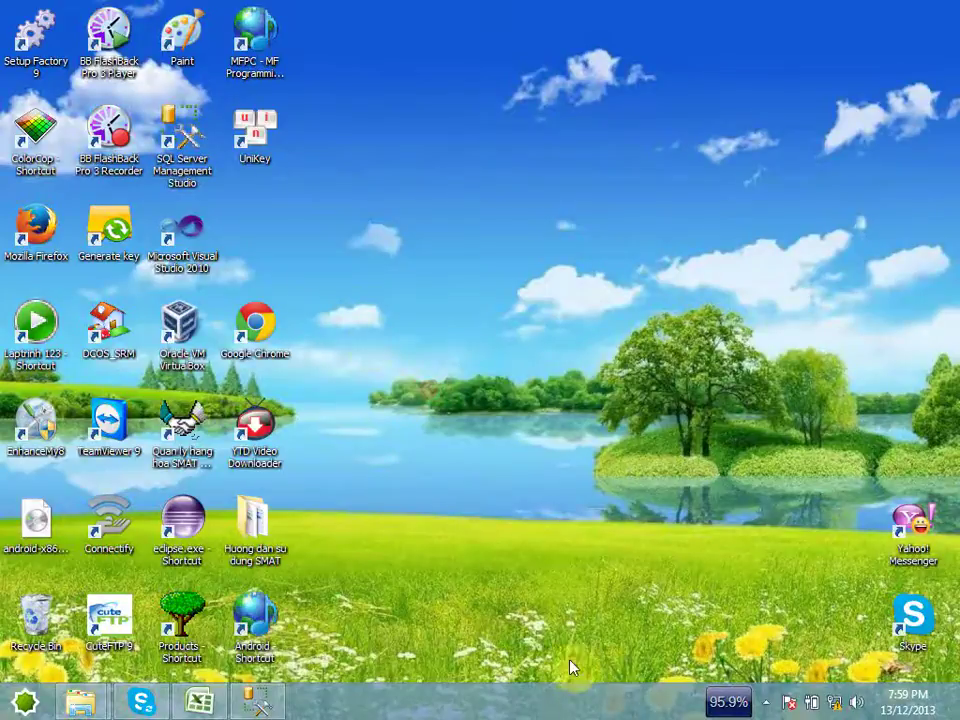
mouse_move(215, 25)
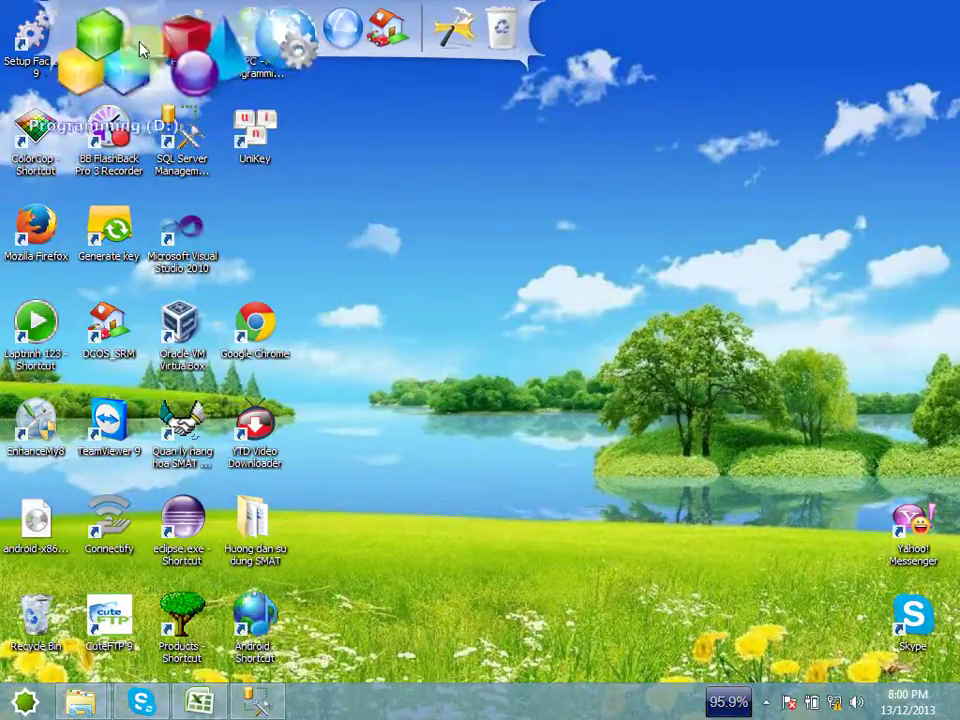
left_click(140, 50)
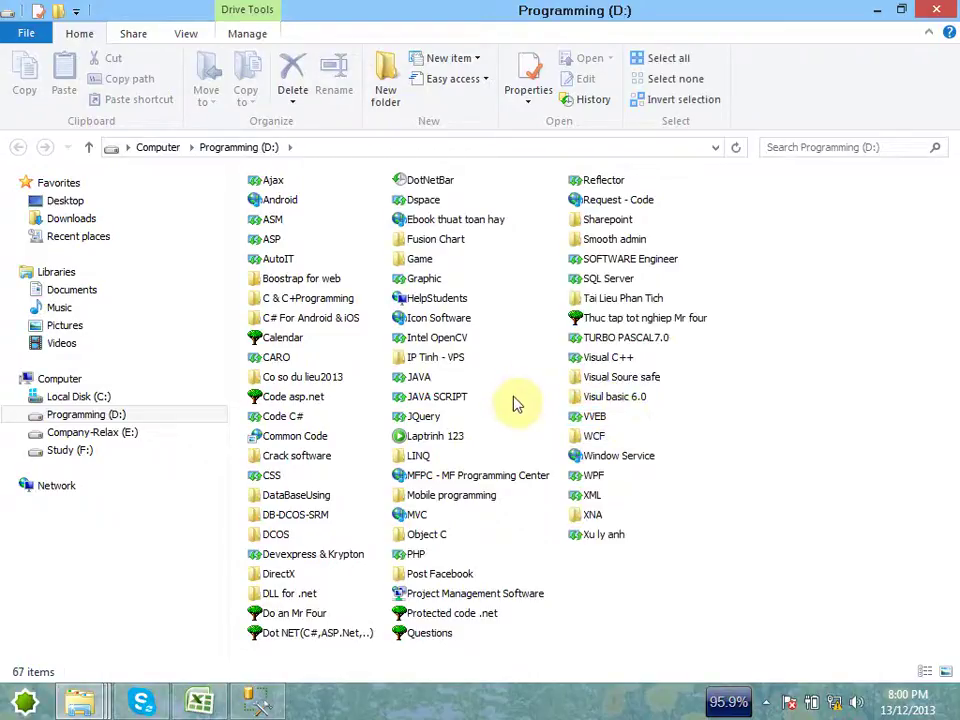
double_click(607, 278)
scroll(392, 386, "down", 2)
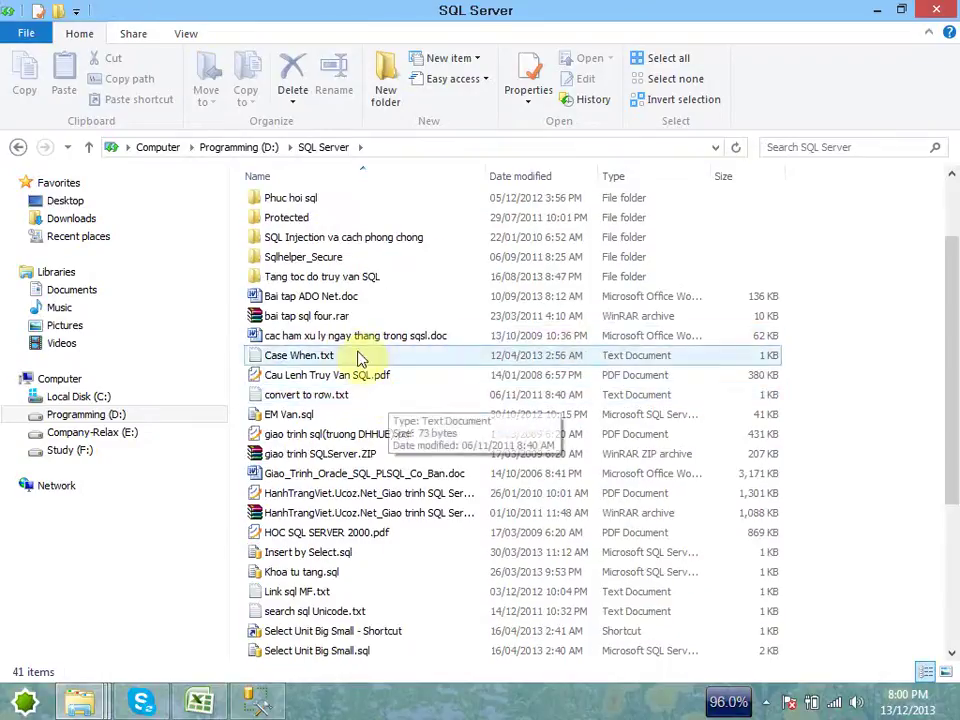
Step: Open the exercise document Bai tap ADO Net.doc from the SQL Server folder in Word
left_click(364, 336)
left_click(365, 300)
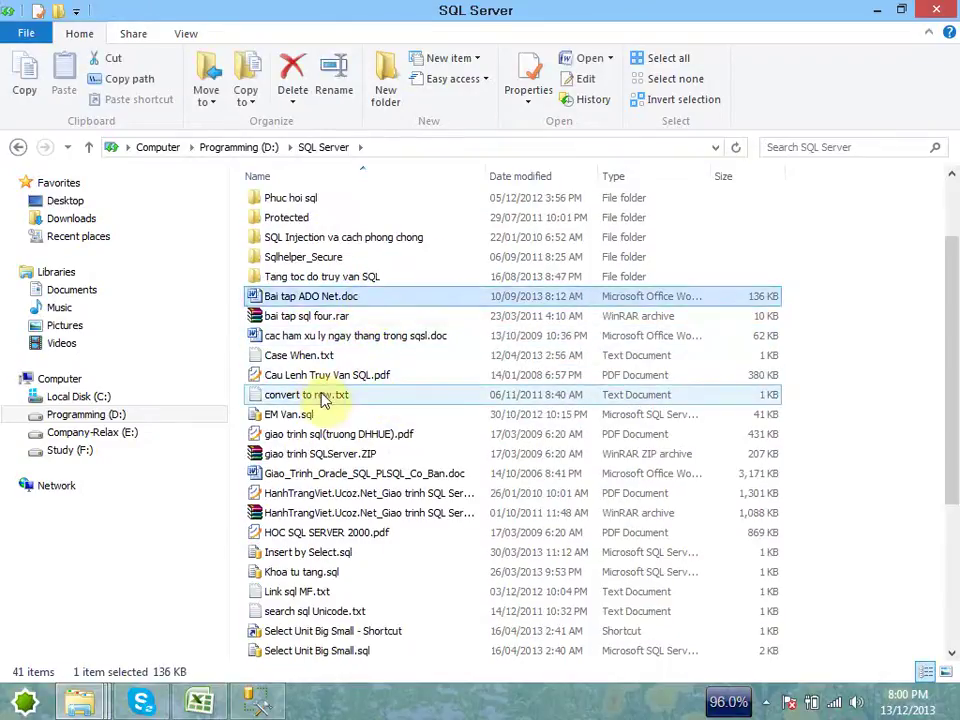
left_click(368, 334)
left_click(362, 470)
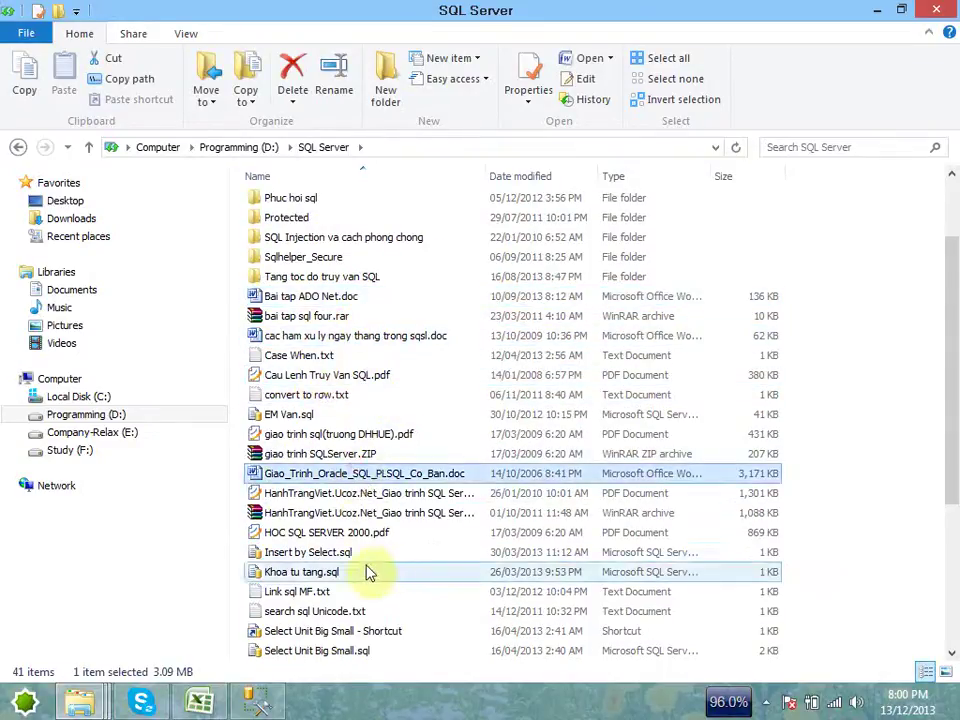
left_click(352, 300)
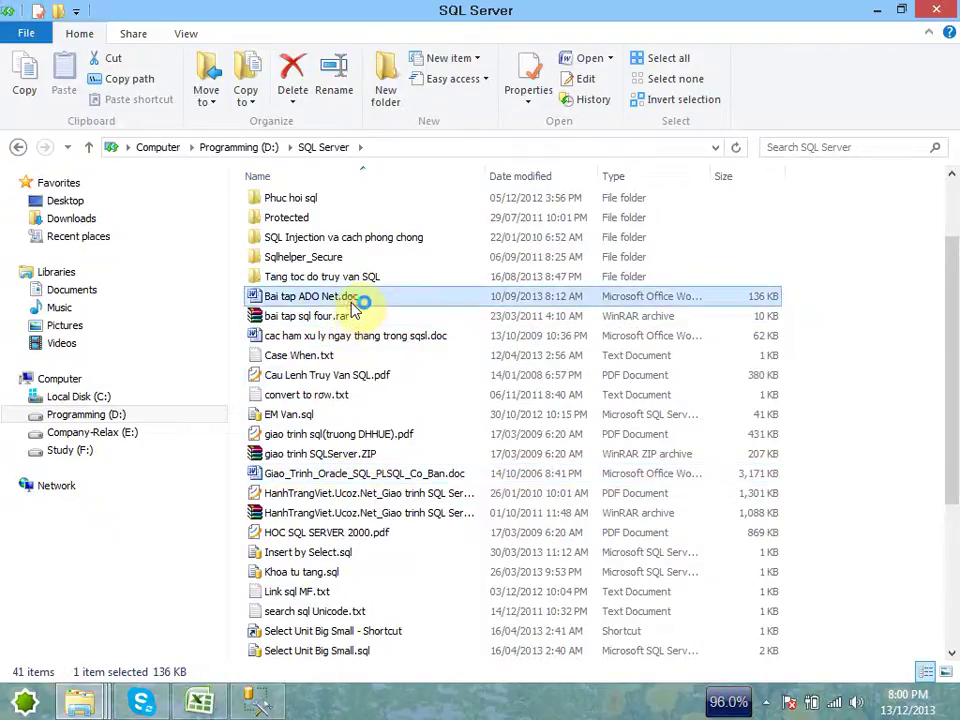
left_click(717, 385)
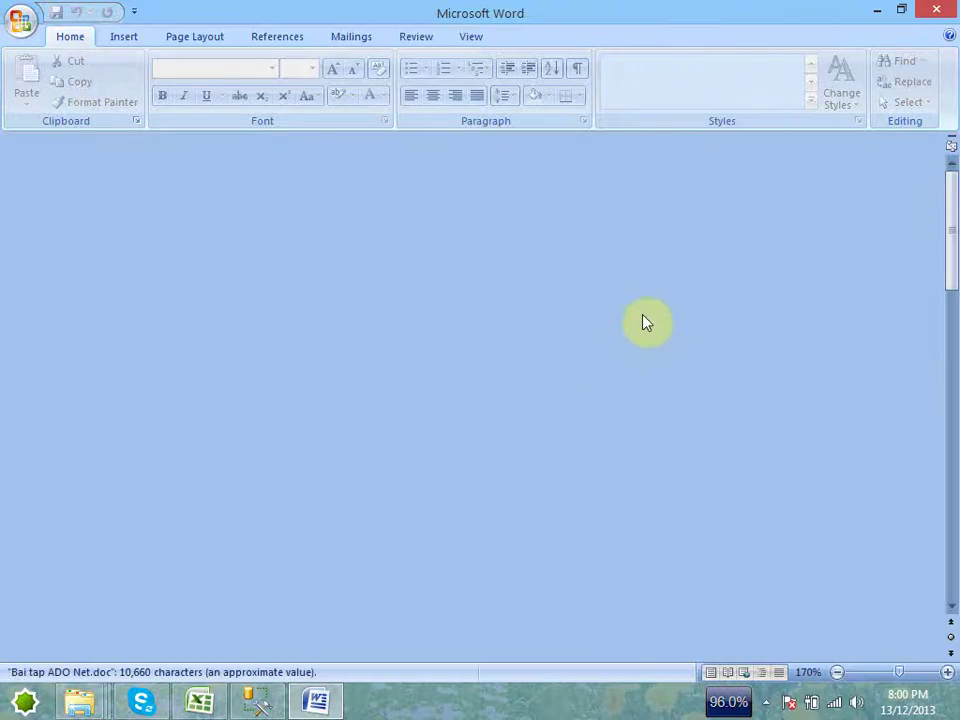
Step: Look through the exercises for a suitable database structure and examine the Bài 12 hotel tables KhachHang, Phong and DatPhong
scroll(630, 318, "down", 5)
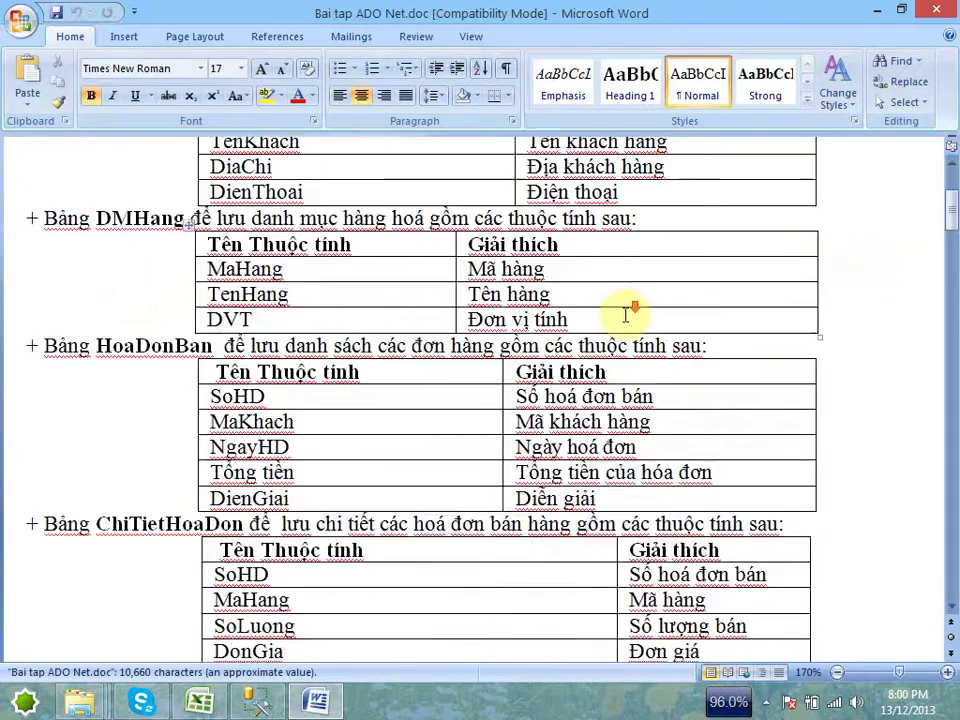
scroll(626, 318, "down", 15)
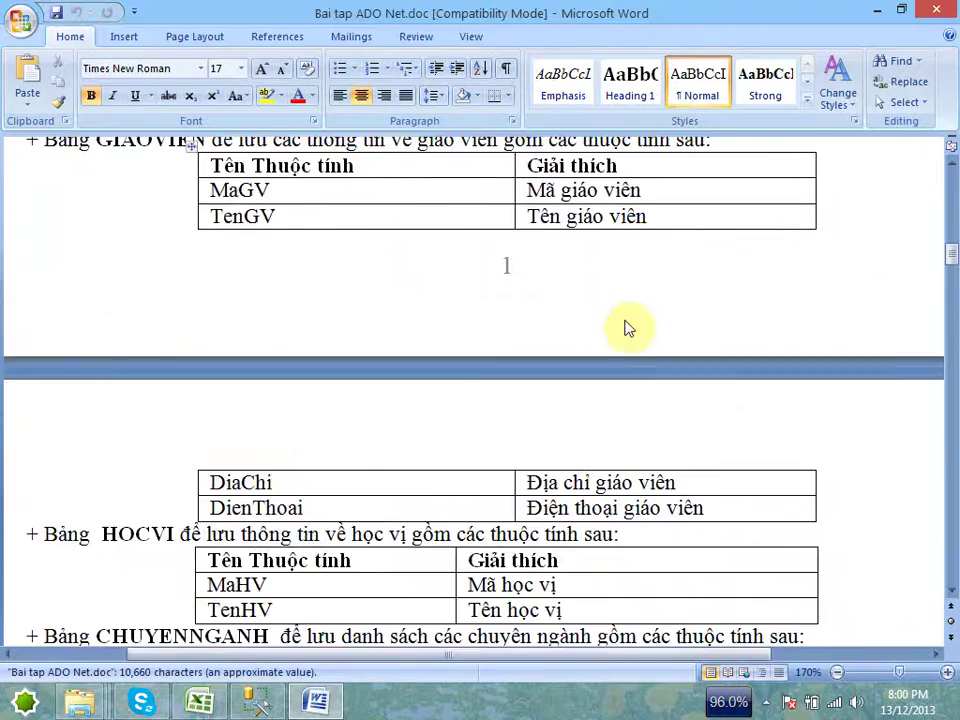
scroll(626, 325, "down", 6)
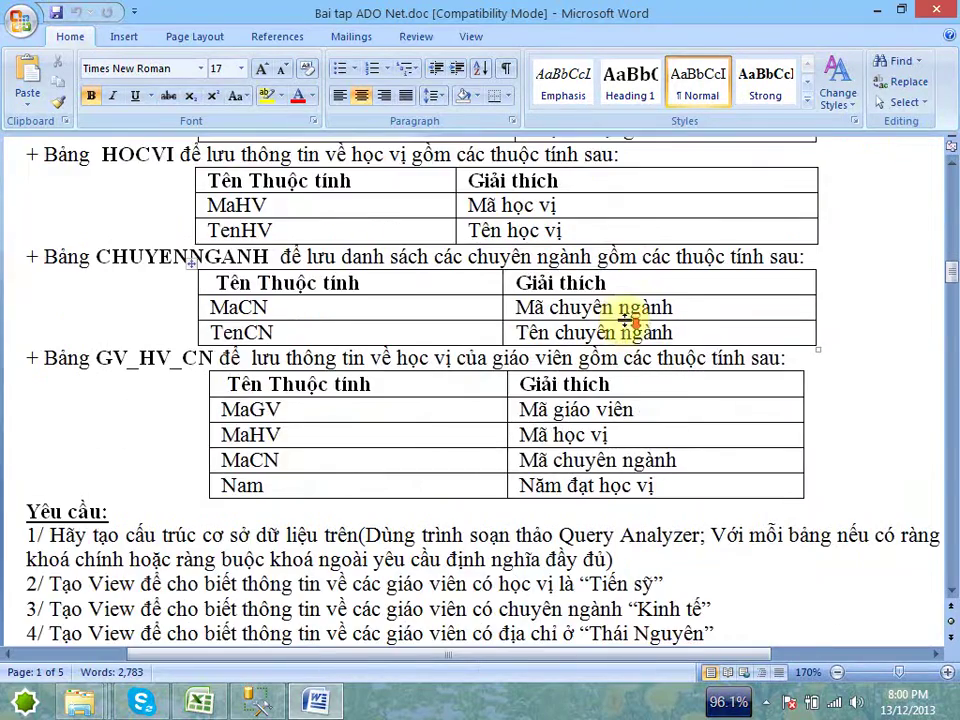
scroll(622, 330, "down", 10)
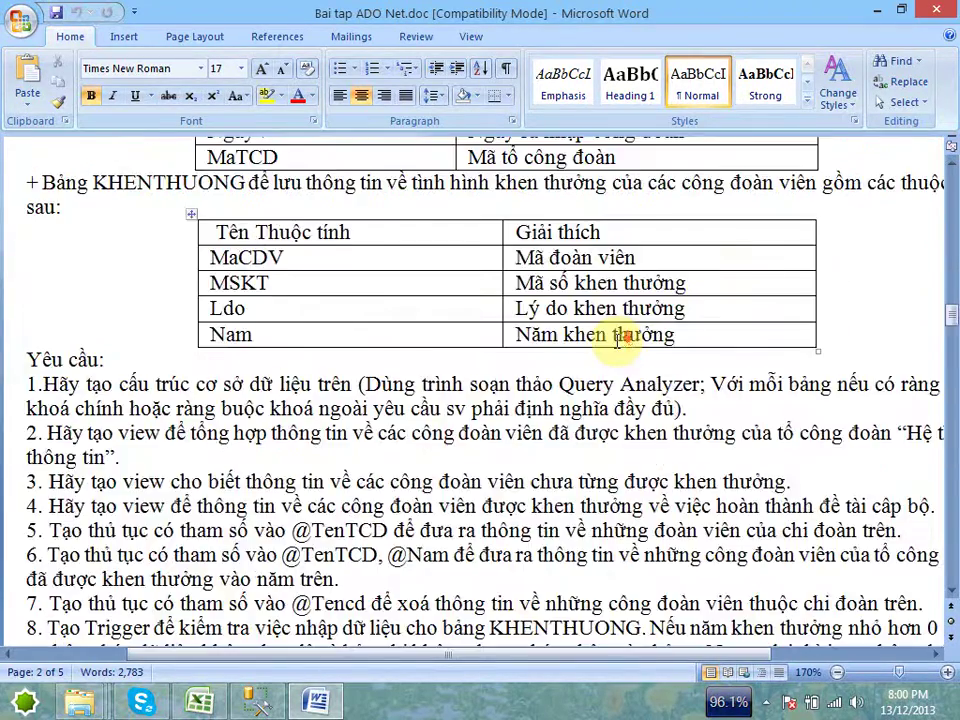
scroll(617, 340, "down", 9)
scroll(616, 342, "down", 9)
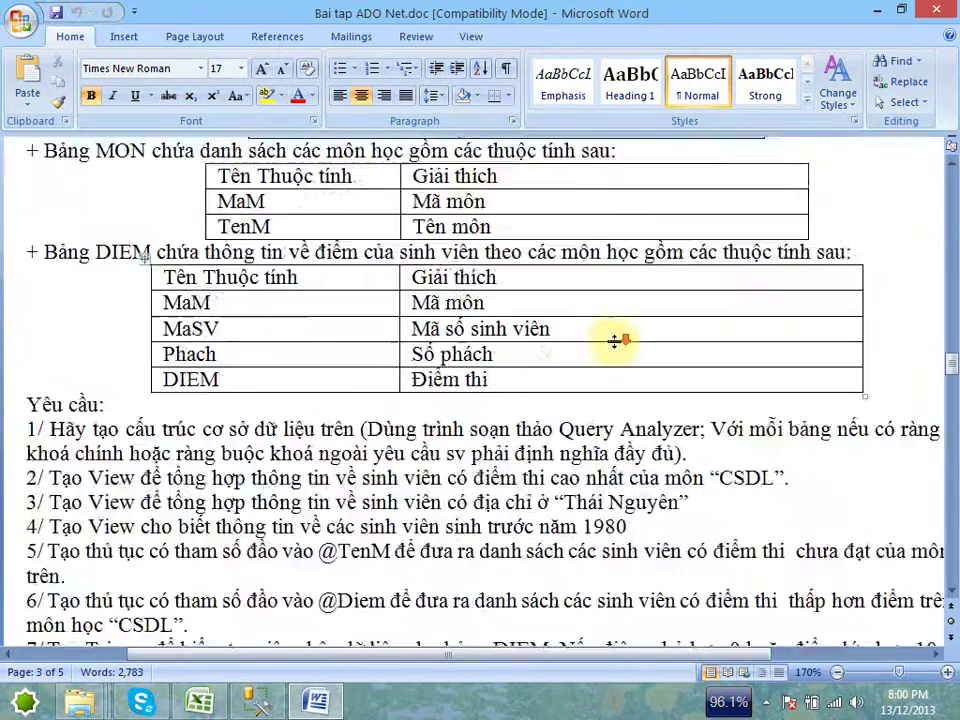
scroll(610, 346, "down", 3)
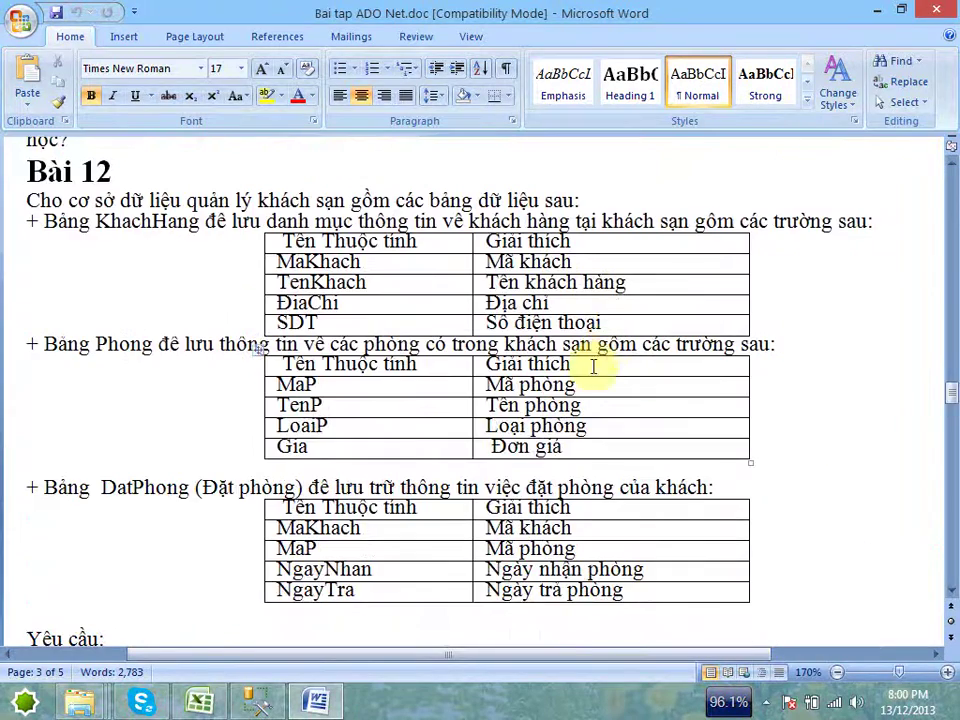
scroll(460, 400, "down", 1)
scroll(380, 405, "down", 3)
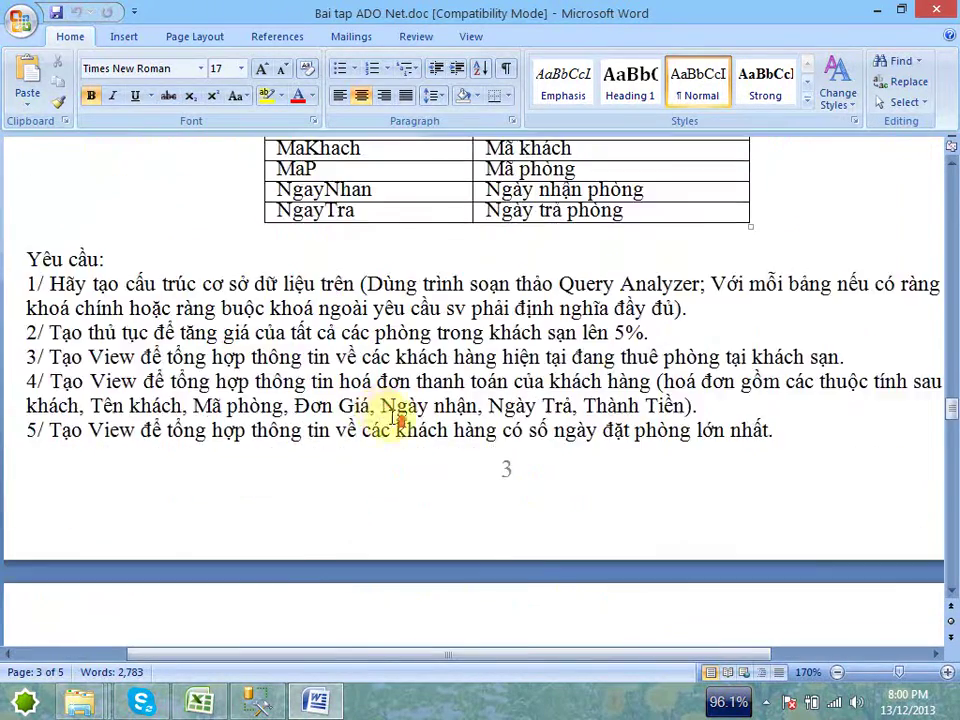
scroll(392, 400, "up", 4)
scroll(412, 405, "down", 1)
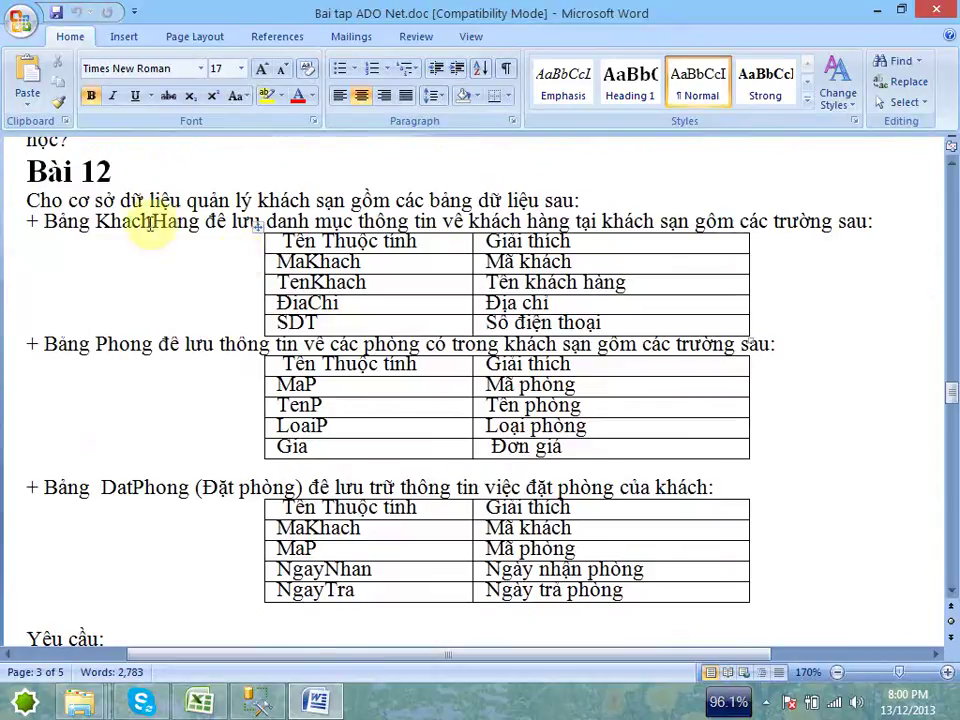
left_click(472, 193)
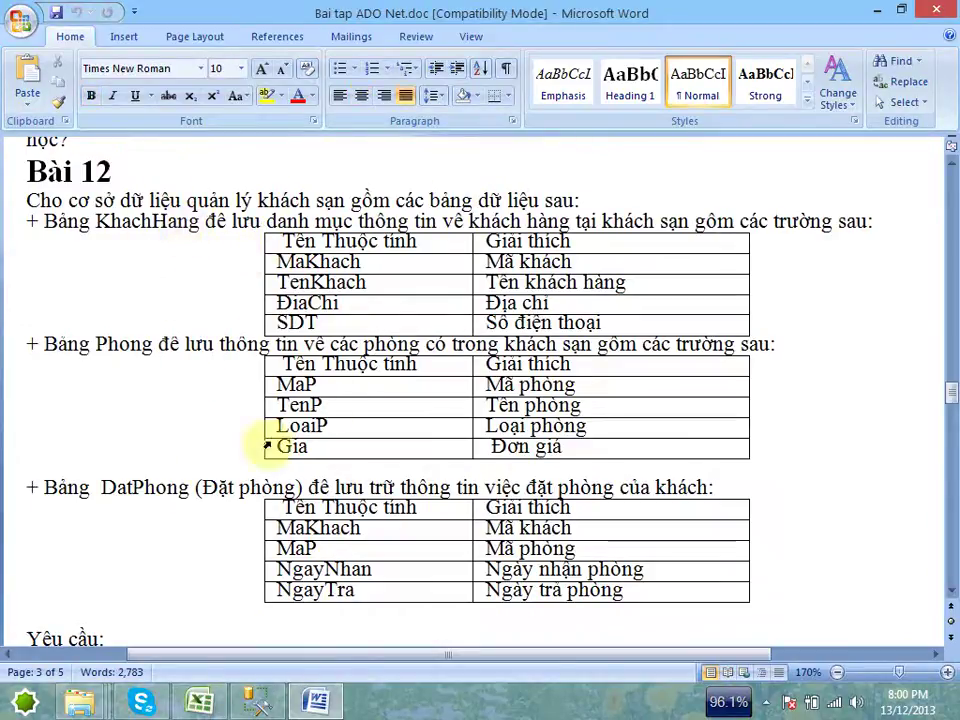
left_click(792, 319)
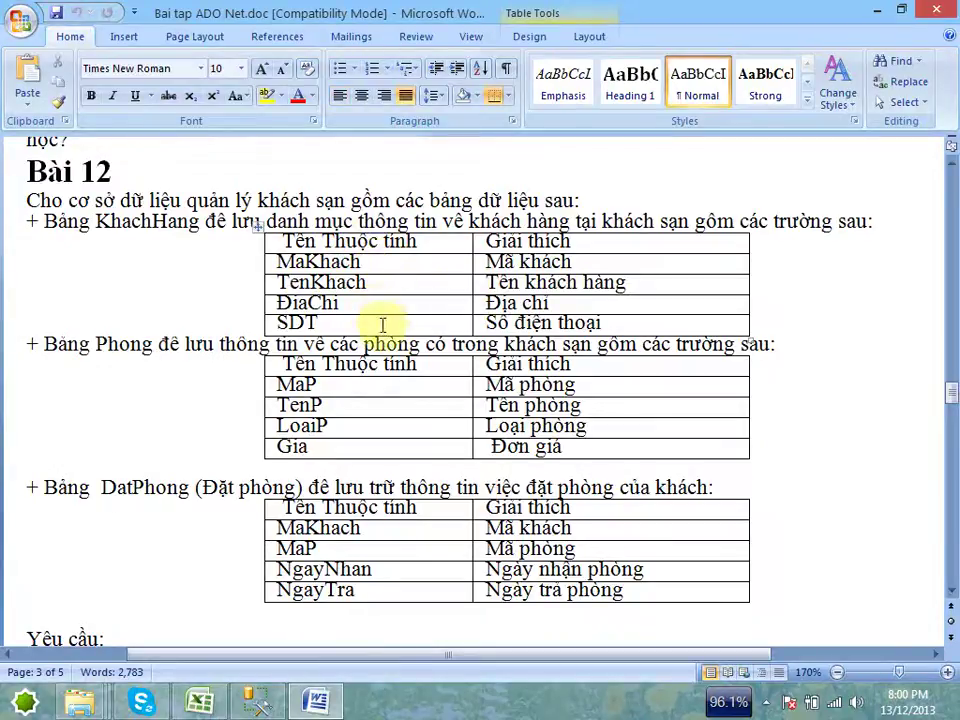
Step: Switch to SQL Server Management Studio and name the new table's first column MaKhach
left_click(252, 704)
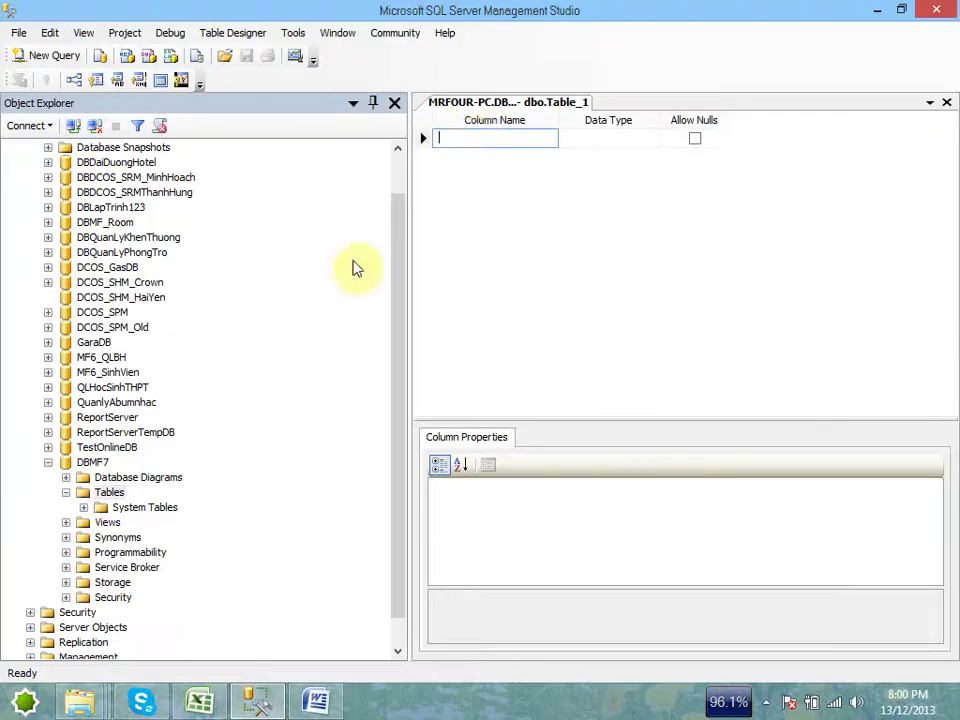
left_click(476, 137)
type("MaK")
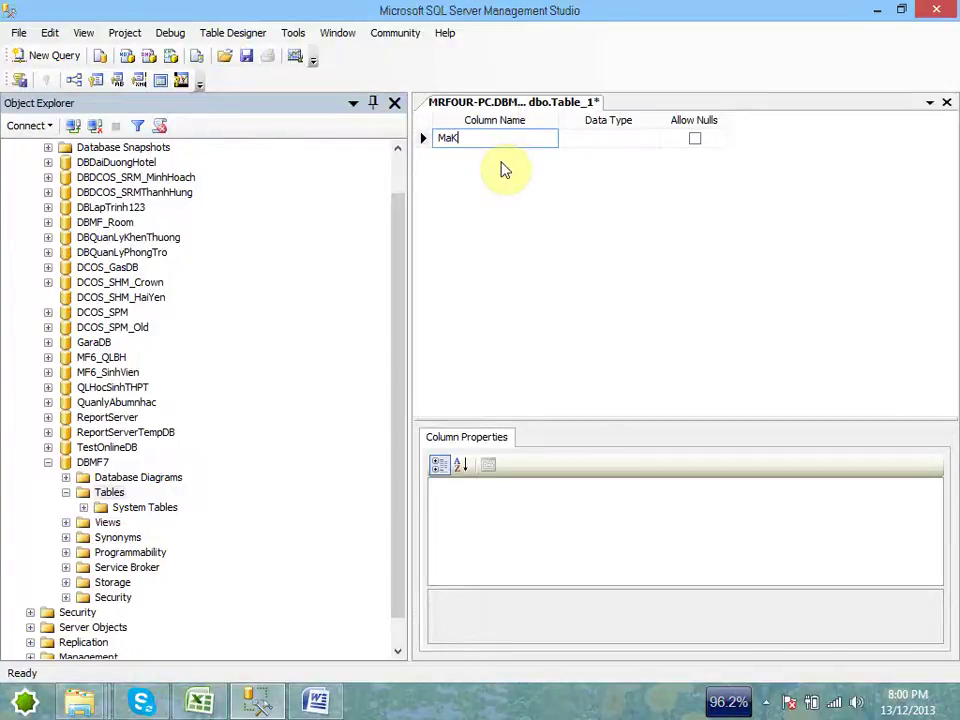
key("BackSpace")
key("BackSpace")
key("super")
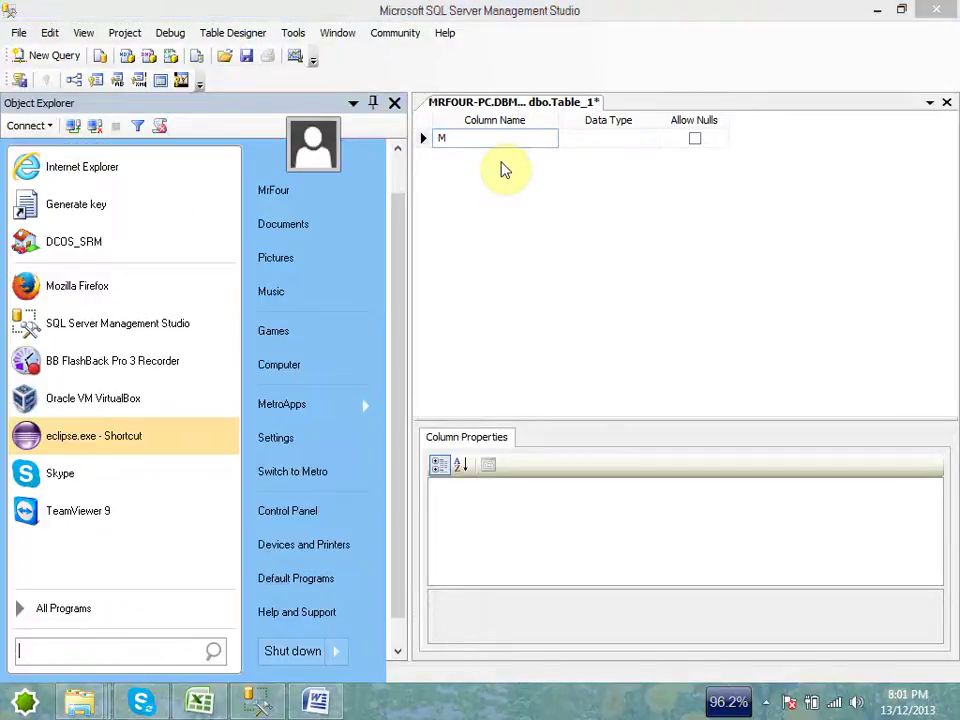
left_click(465, 142)
key("BackSpace")
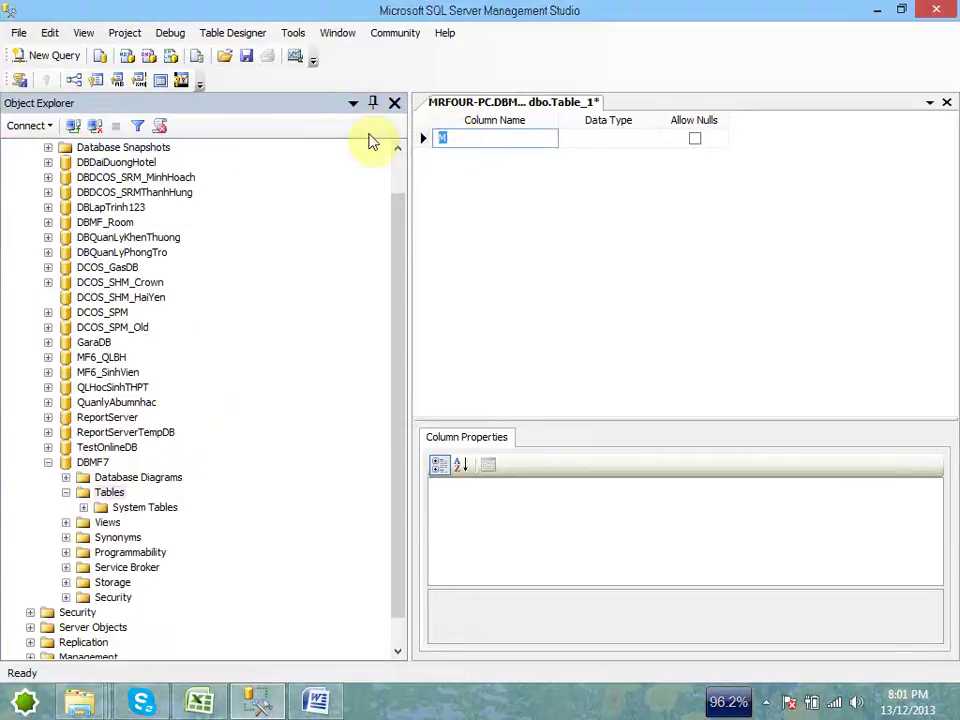
type("mak")
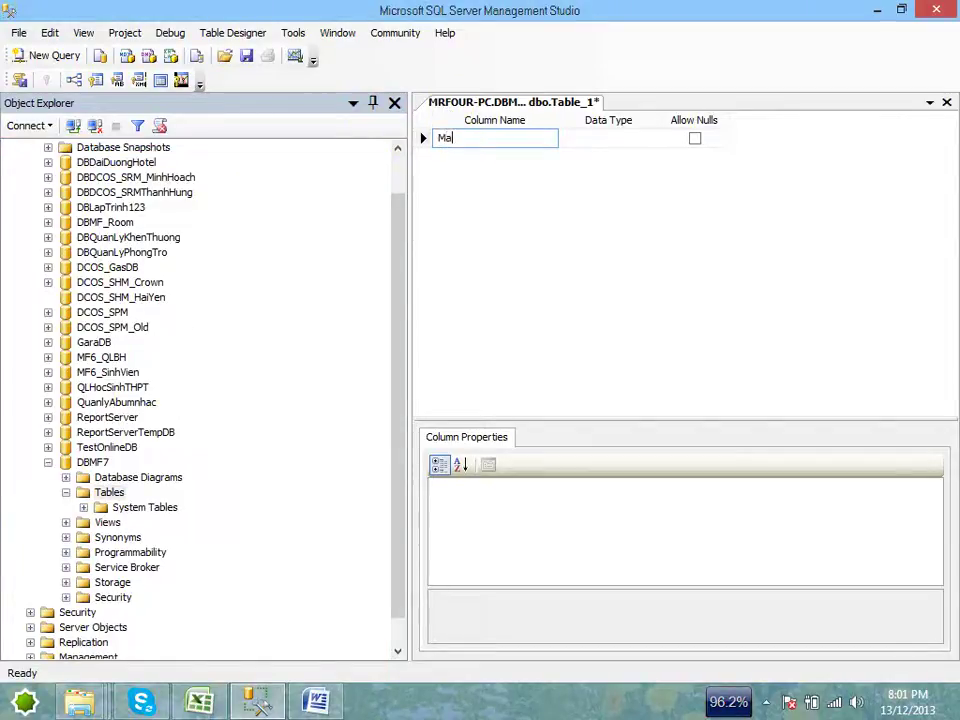
type("hach")
key("Tab")
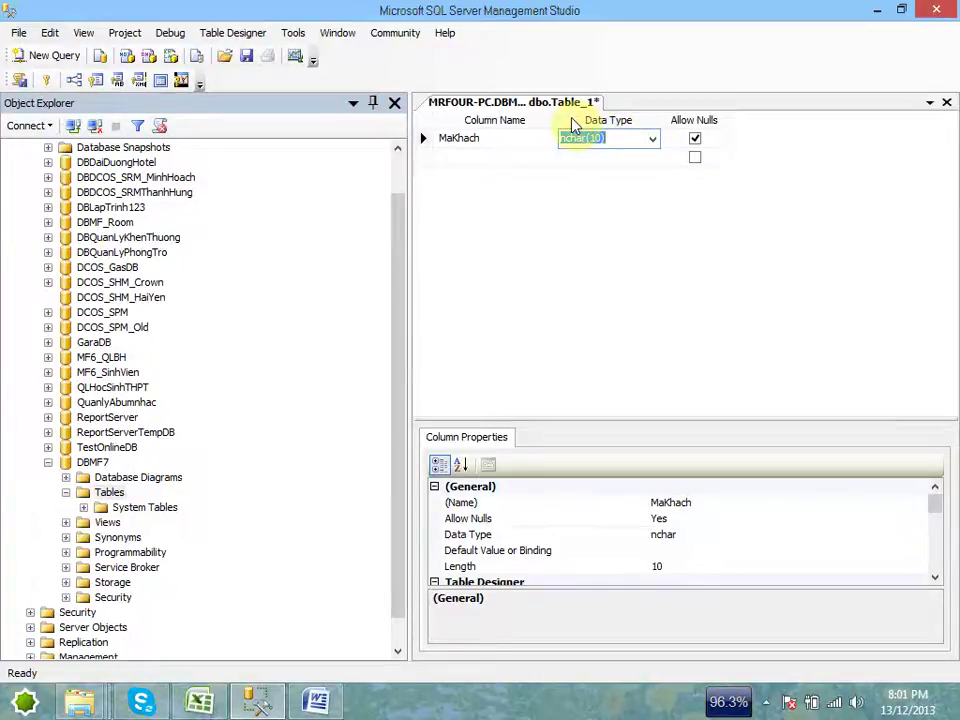
Step: Set the MaKhach column's data type to varchar(10)
left_click(604, 139)
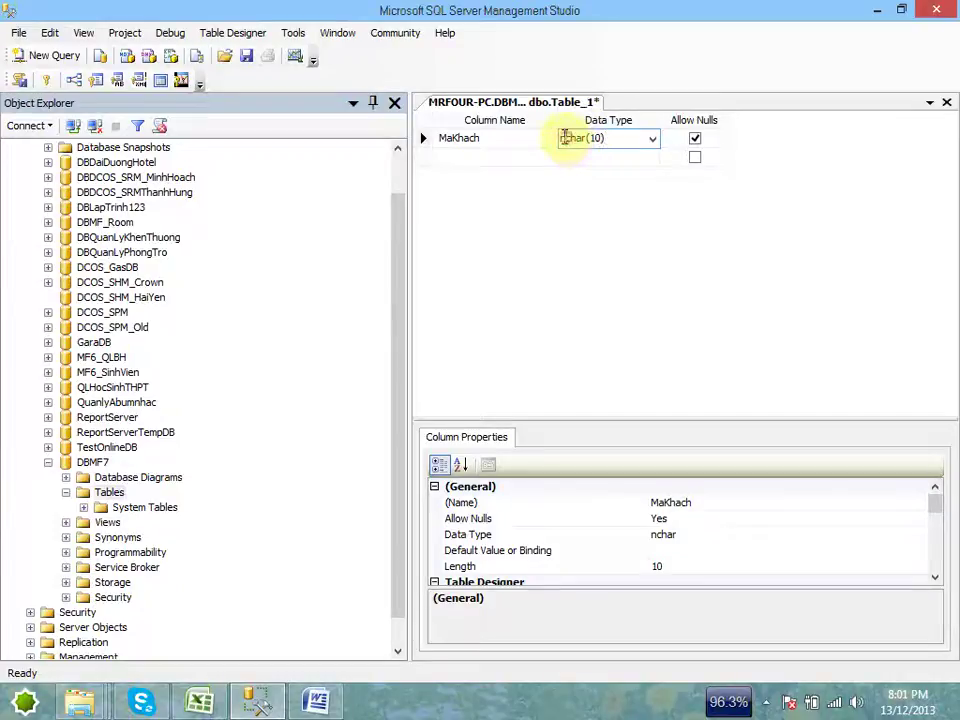
left_click(653, 141)
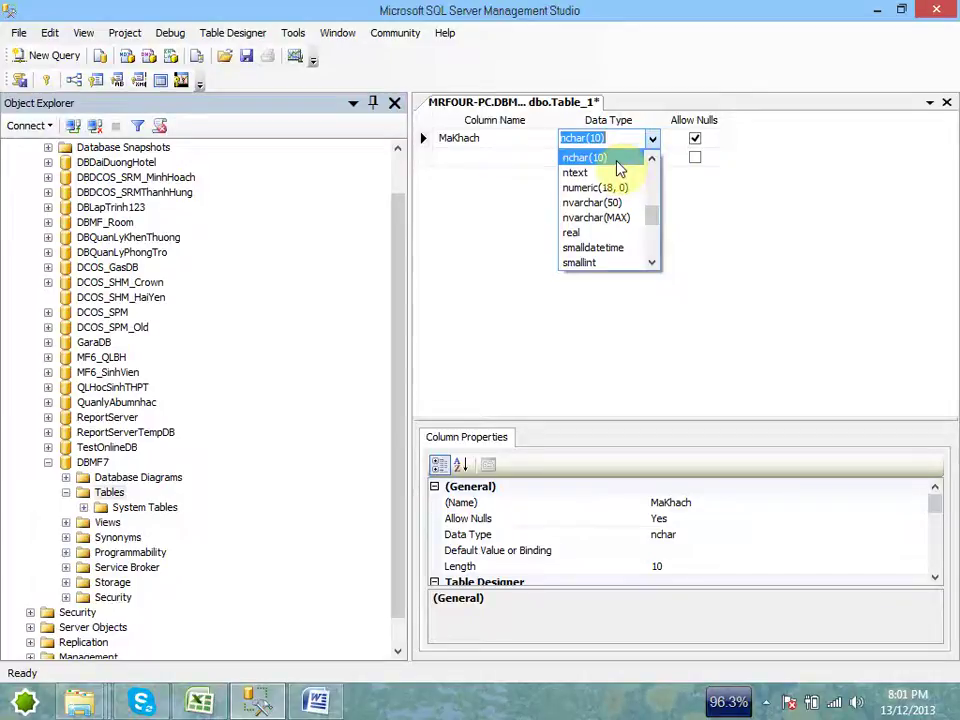
left_click(617, 165)
left_click(567, 138)
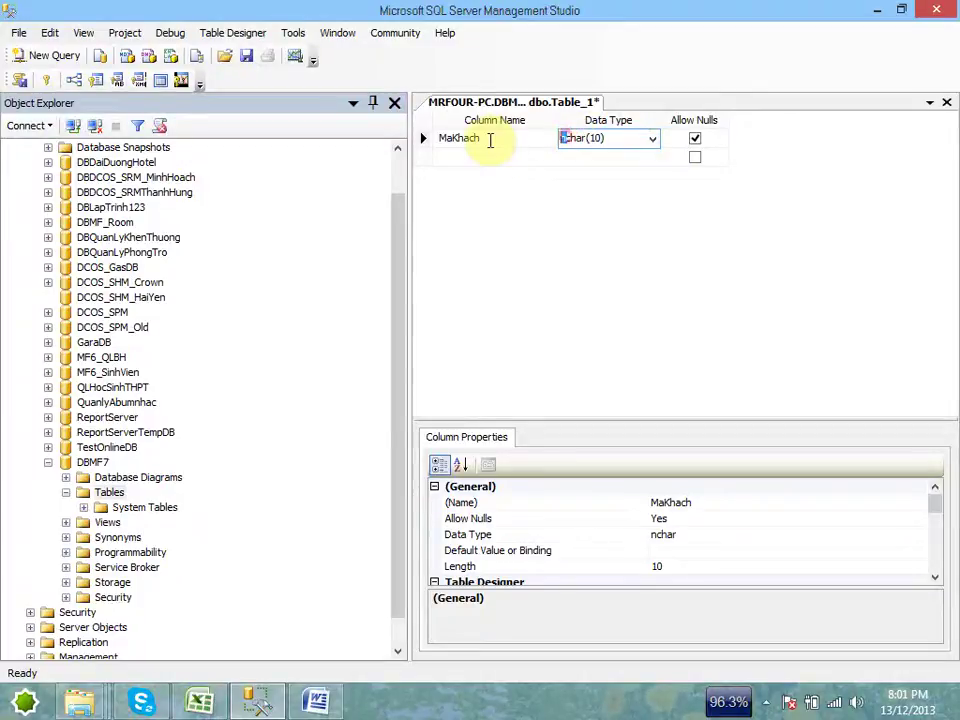
key("Delete")
type("var")
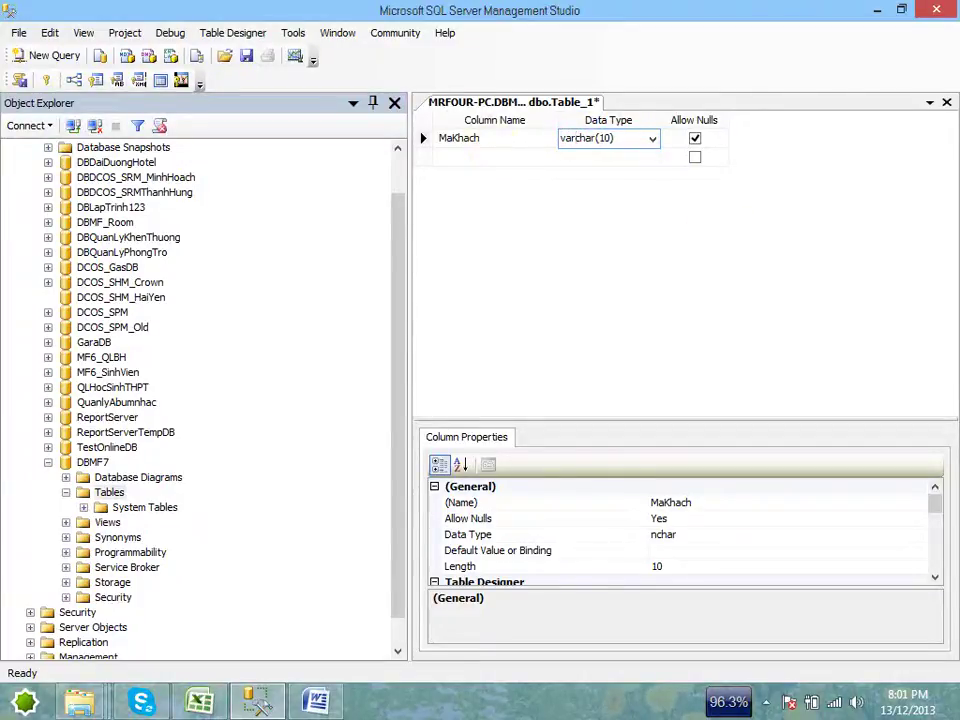
left_click_drag(578, 138, 561, 138)
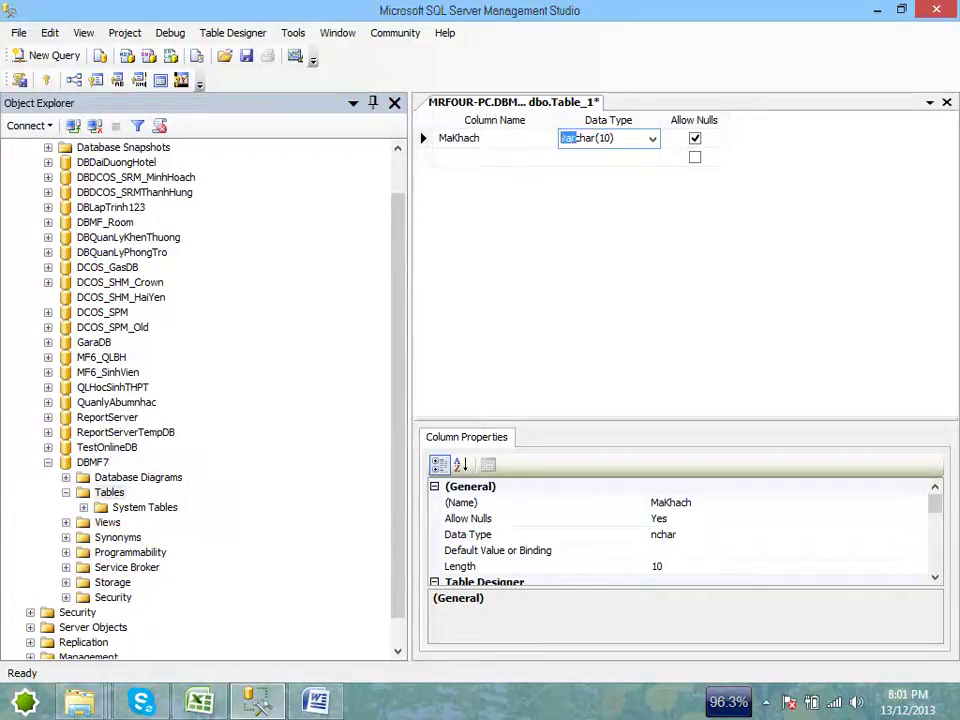
left_click(621, 135)
double_click(621, 135)
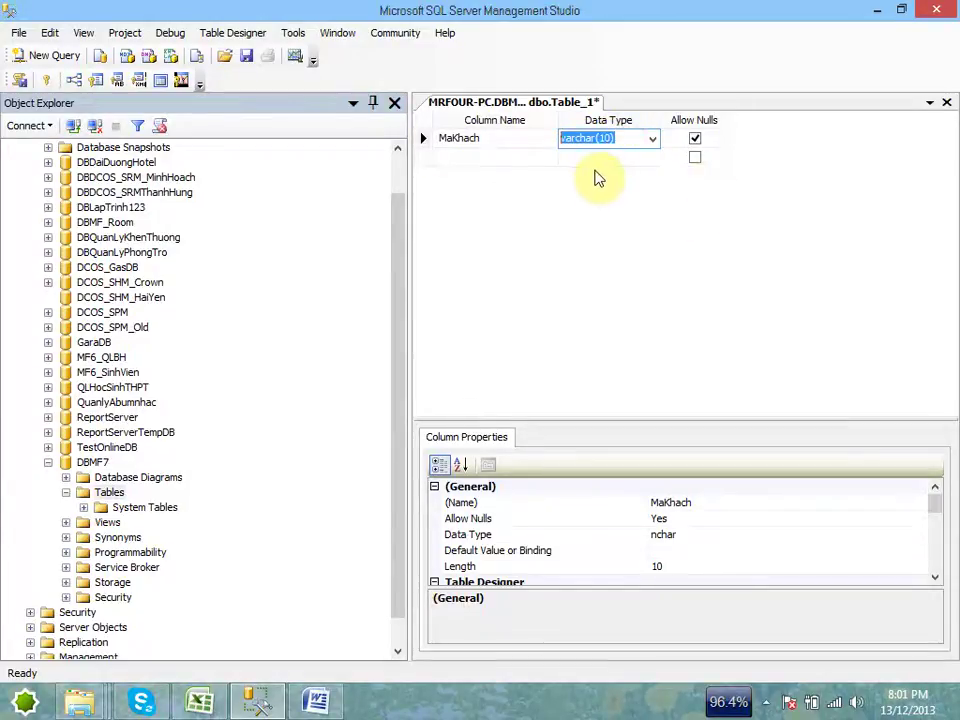
left_click(525, 155)
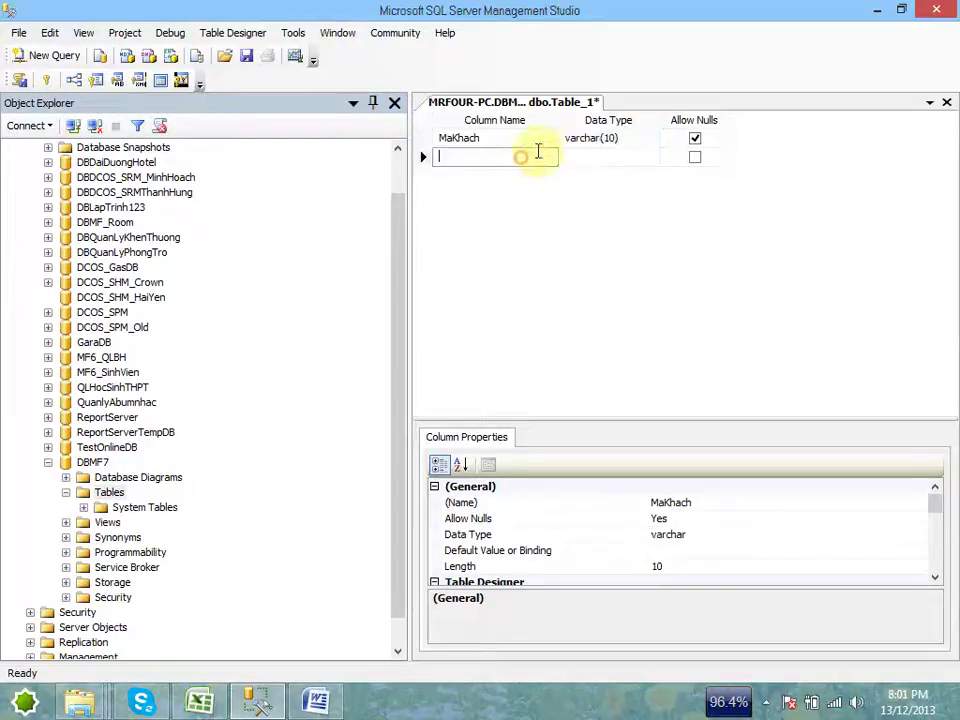
Step: Enter char(10) as the data type in the unnamed second row, for comparison with MaKhach's varchar(10)
left_click(630, 140)
left_click(476, 157)
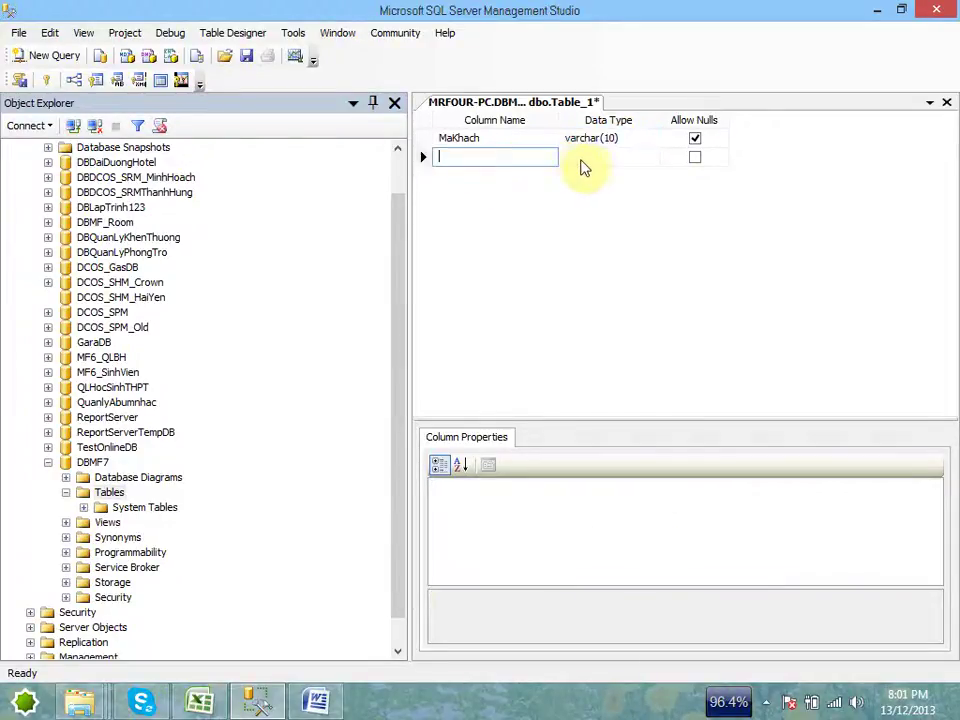
left_click(583, 159)
type("char(10")
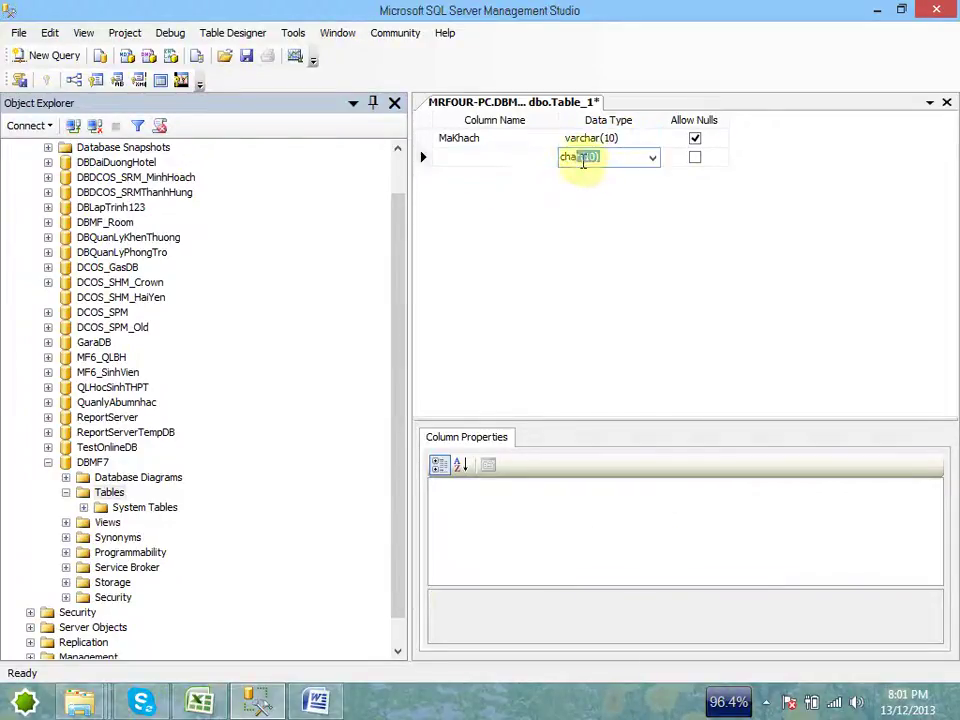
left_click(575, 142)
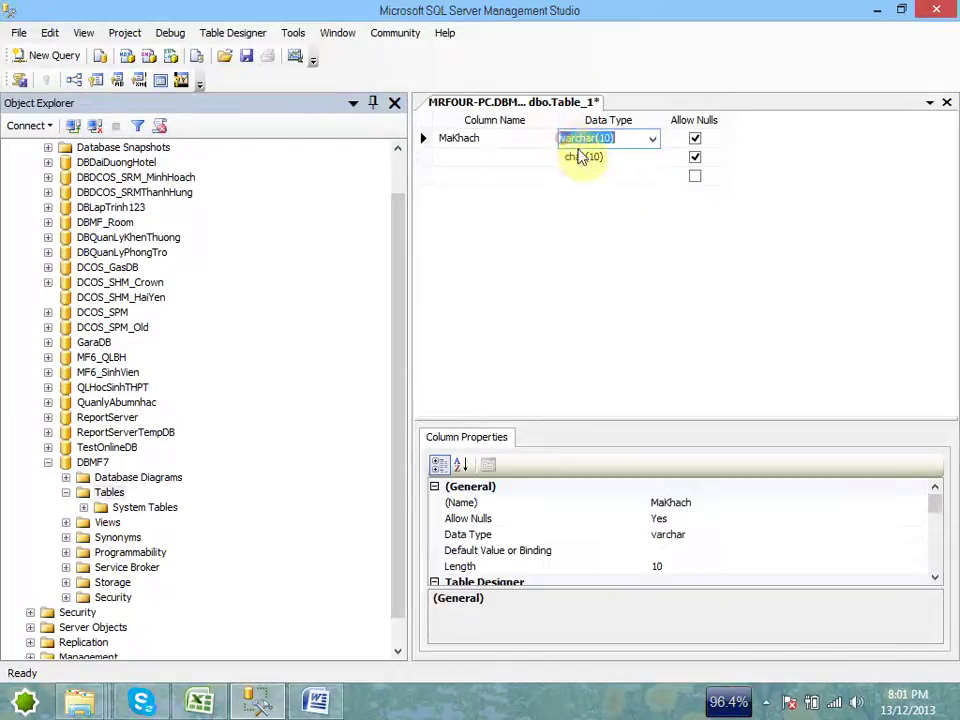
left_click(580, 157)
left_click(597, 139)
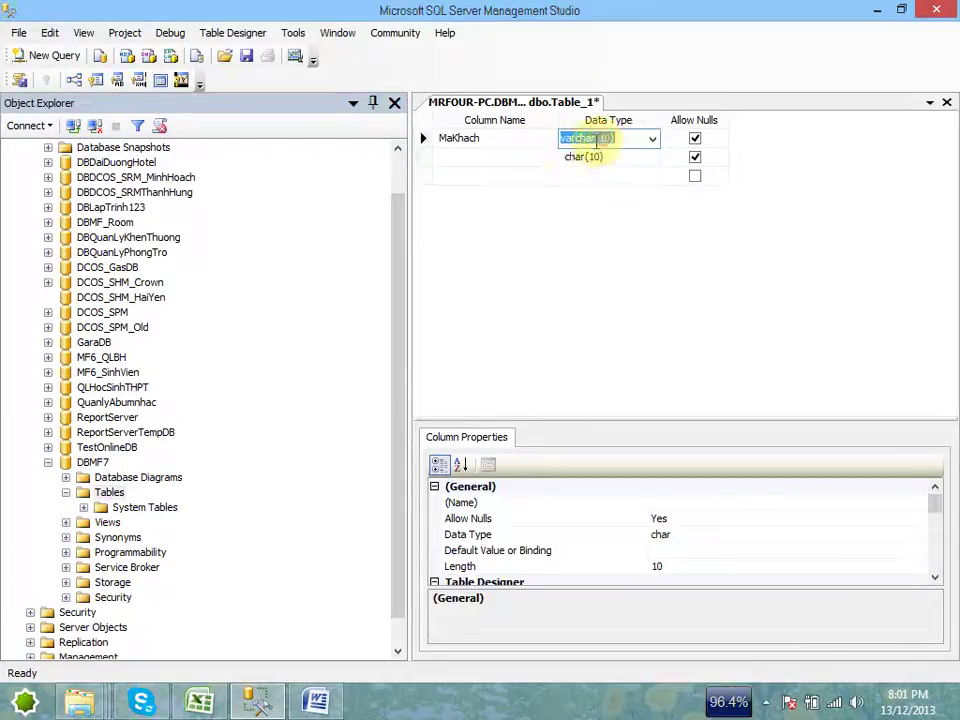
left_click(605, 155)
left_click(617, 140)
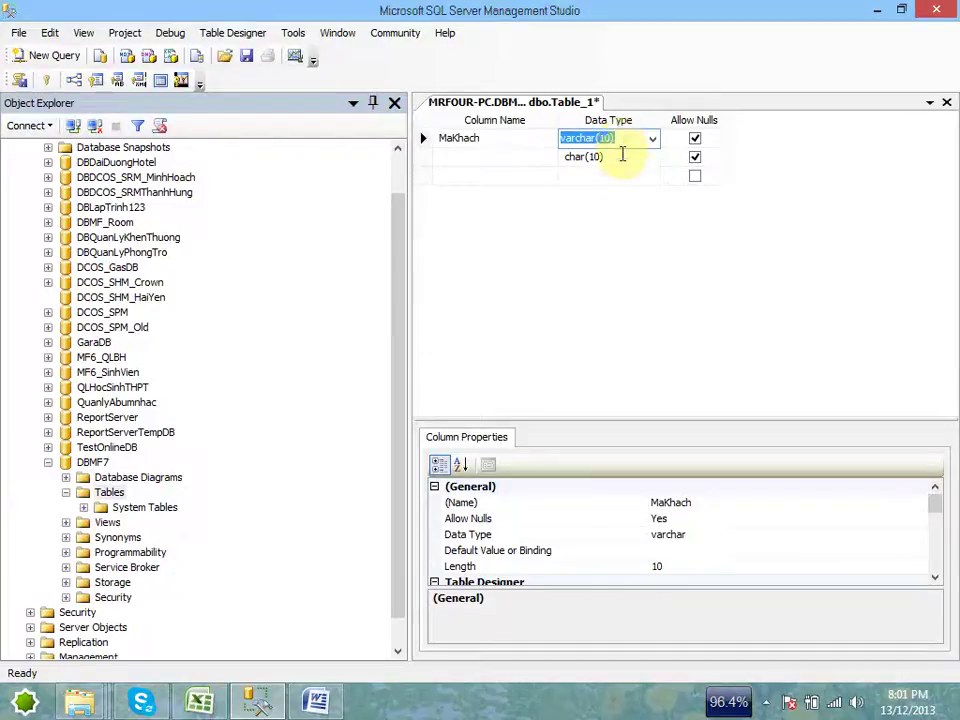
left_click(621, 162)
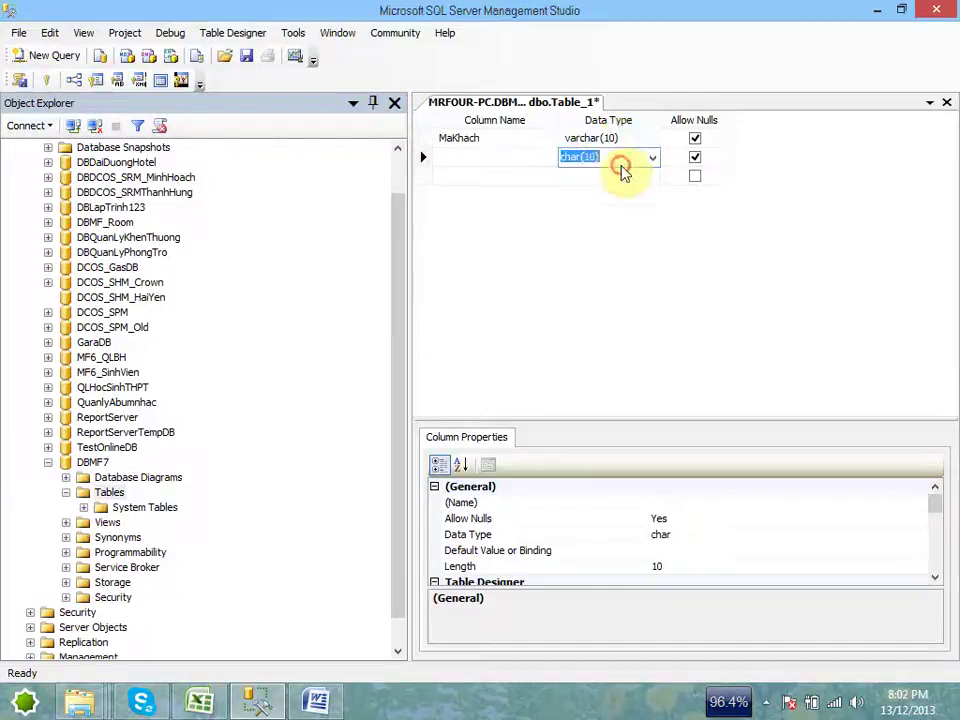
left_click(573, 140)
left_click(573, 140)
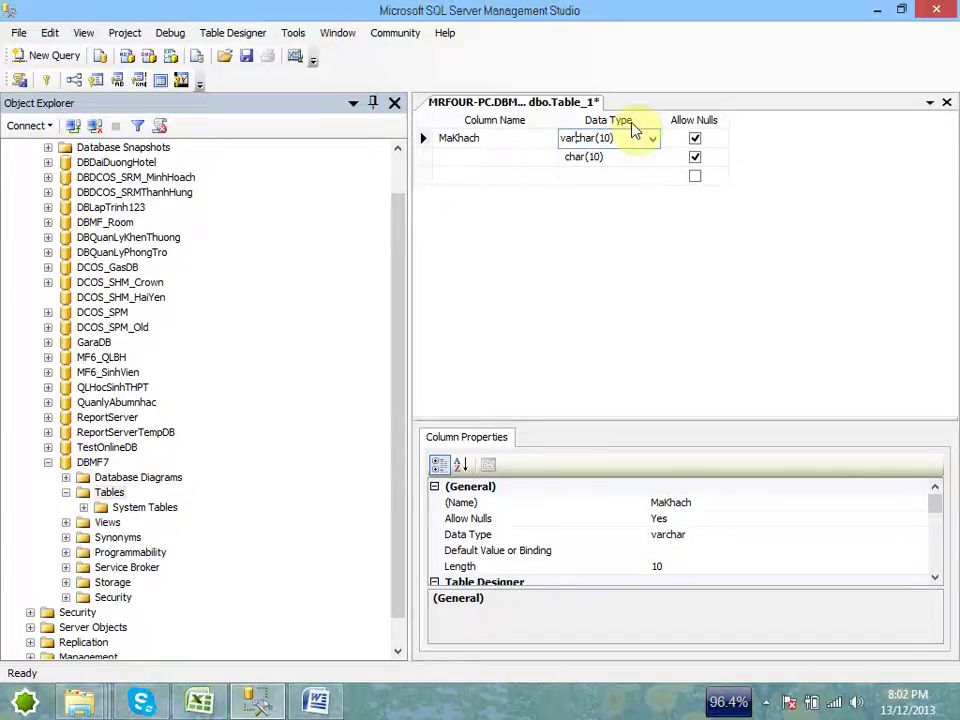
Step: Enter the sample customer code kh01 as the column name in the third row to illustrate the type comparison
left_click(493, 156)
left_click(488, 177)
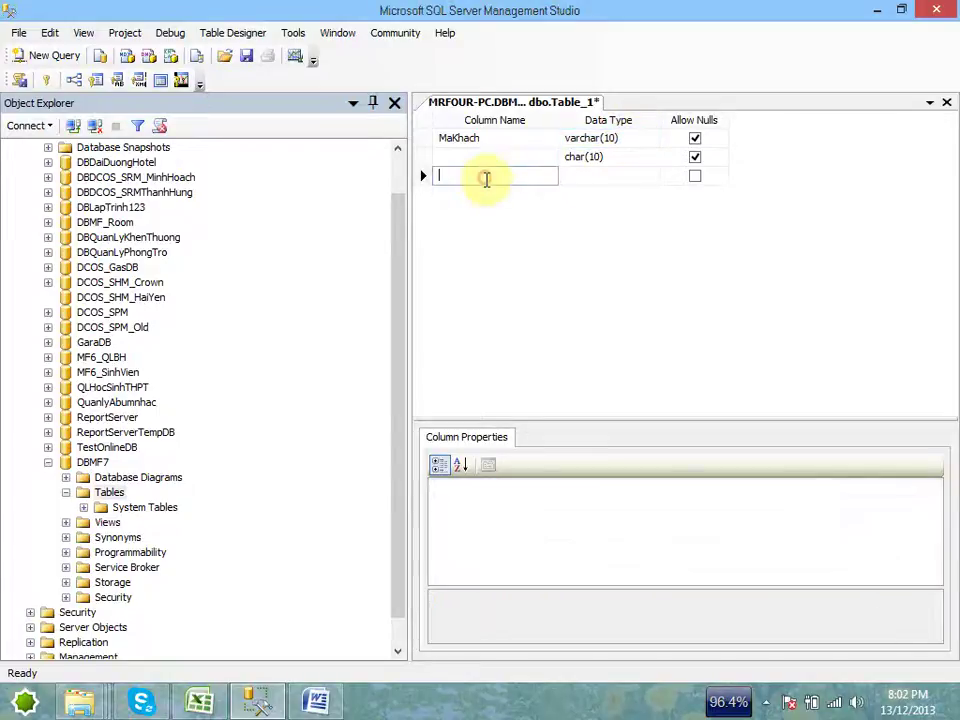
type("k01")
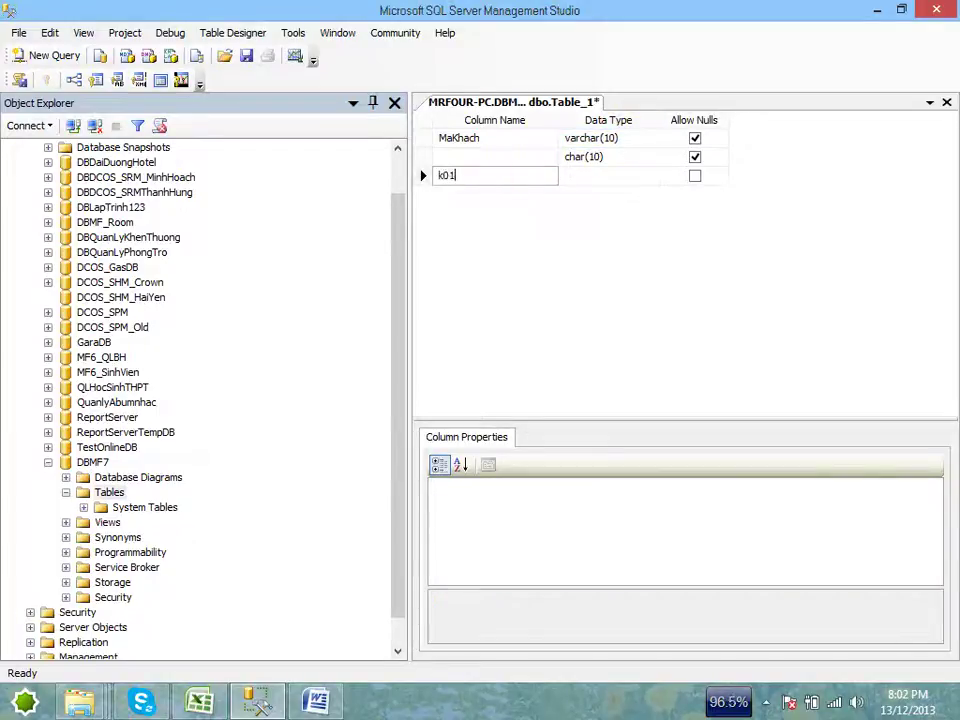
key("shift+Left")
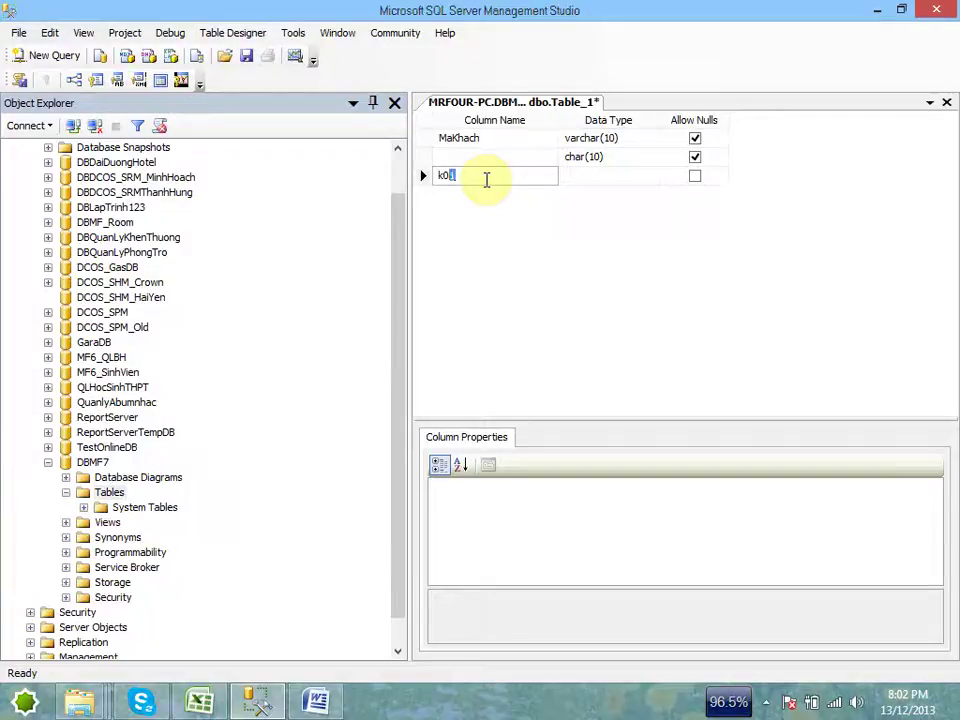
key("shift+Left")
key("shift+Left")
key("Right")
key("Left")
key("Left")
type("h")
left_click_drag(490, 175, 375, 182)
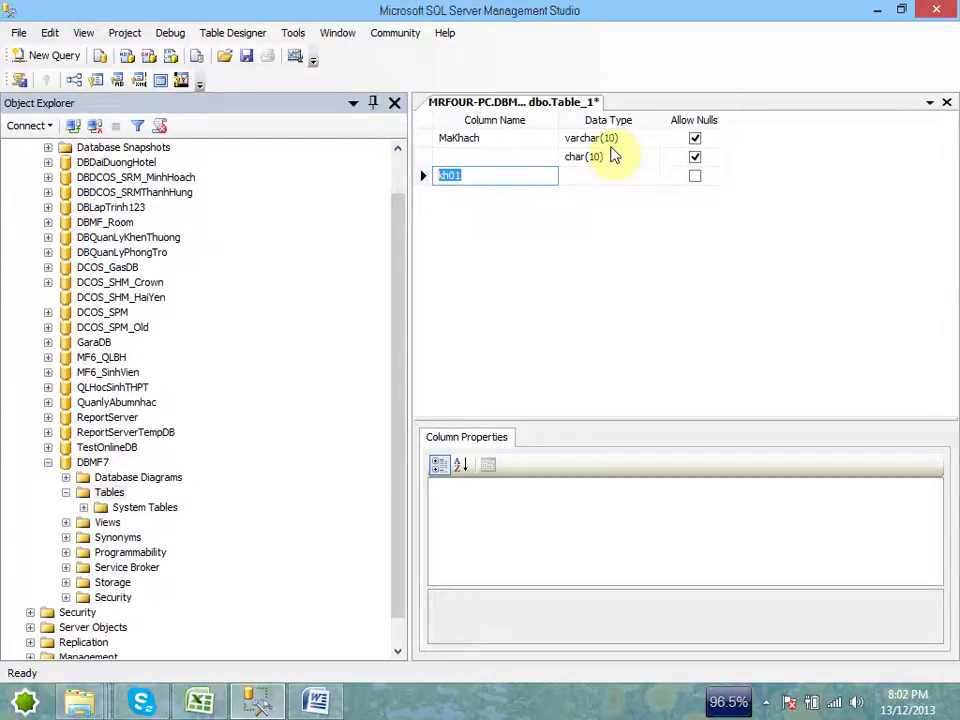
left_click(478, 178)
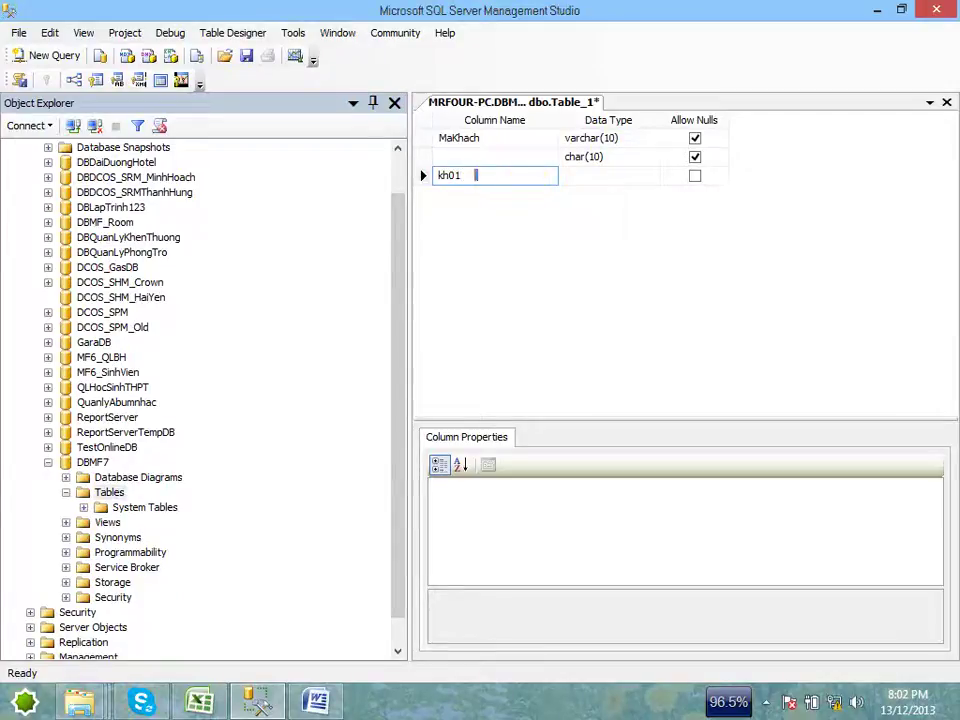
key("shift+Home")
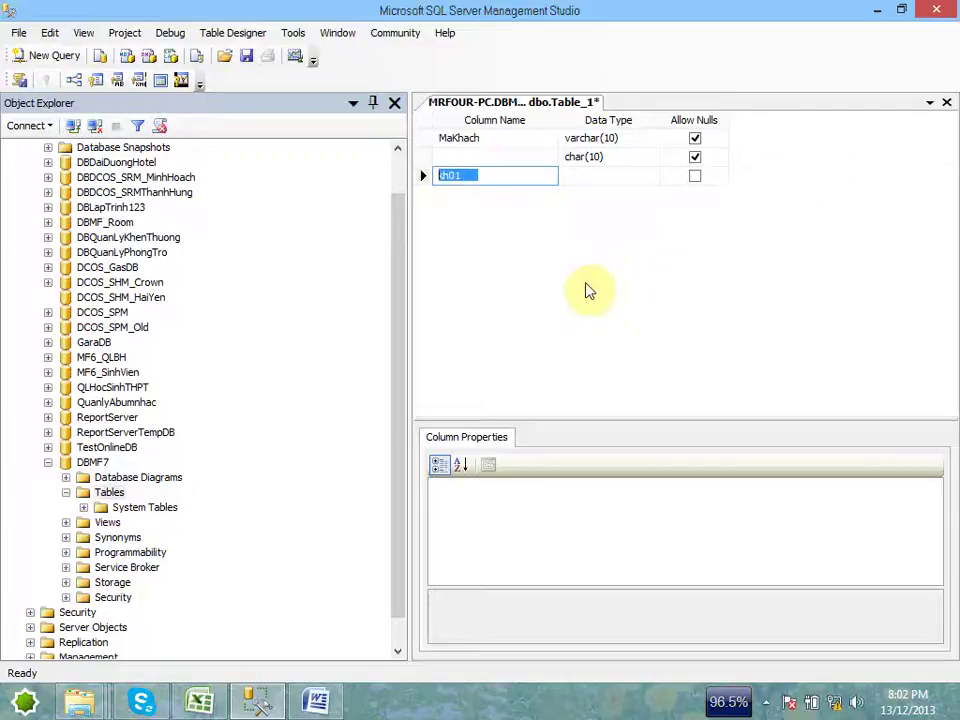
left_click(506, 156)
left_click(497, 178)
double_click(504, 176)
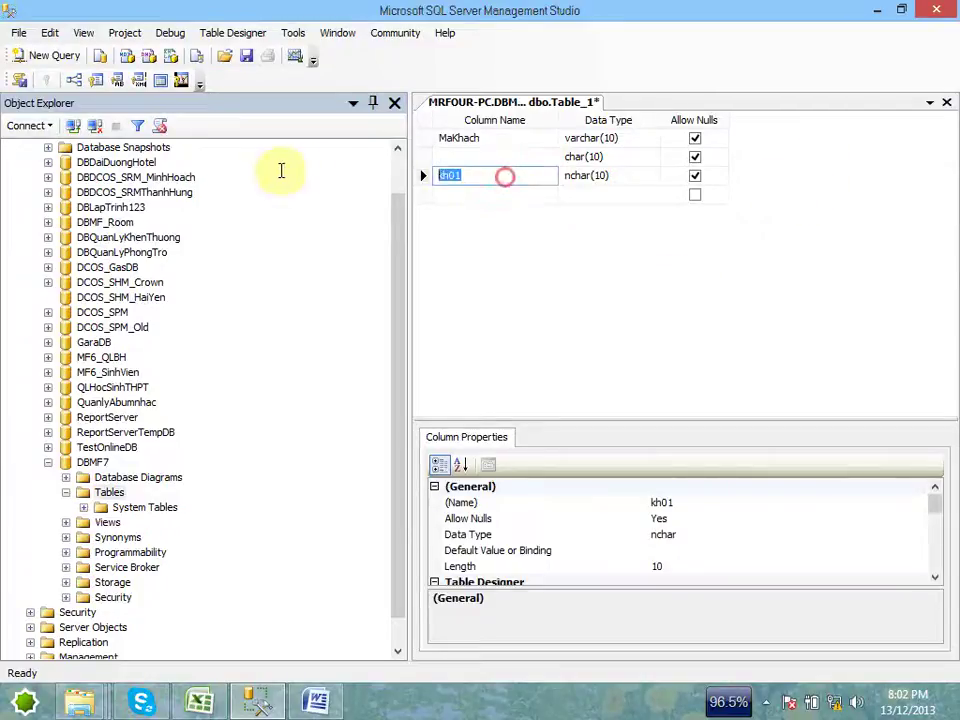
left_click(478, 177)
double_click(478, 177)
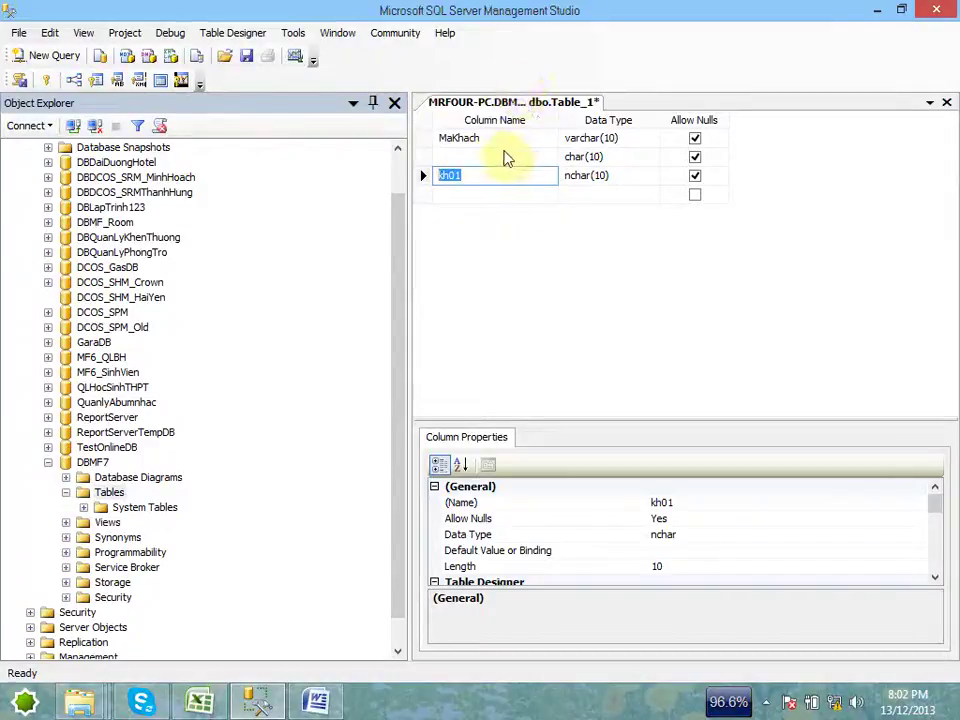
Step: Change the kh01 row's data type to char(10) for comparison with MaKhach's varchar type
left_click(607, 137)
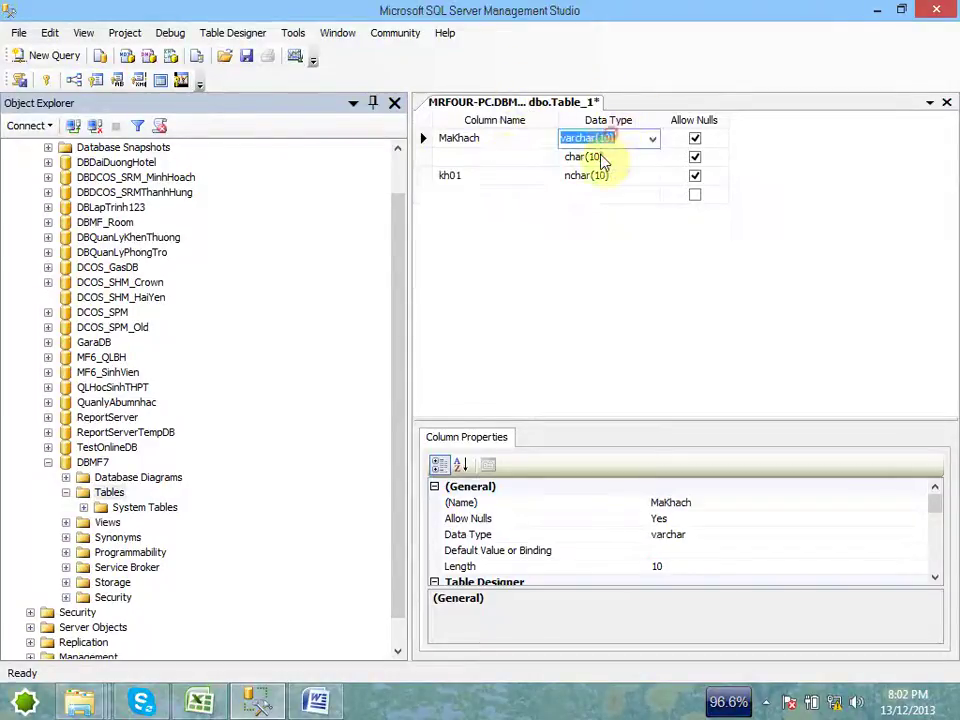
left_click(571, 176)
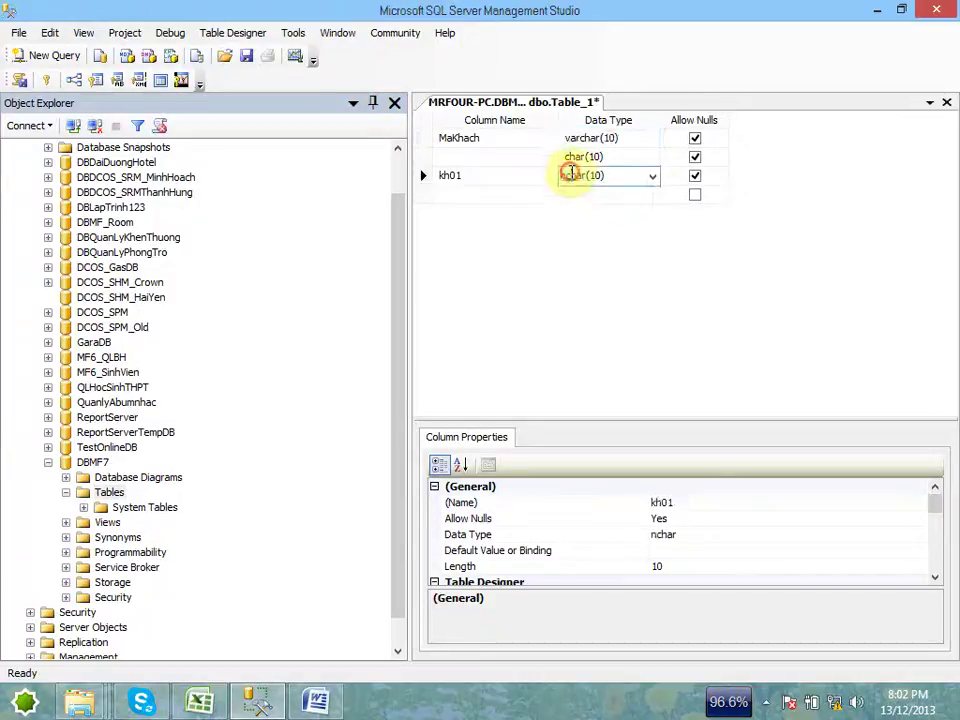
key("Left")
key("BackSpace")
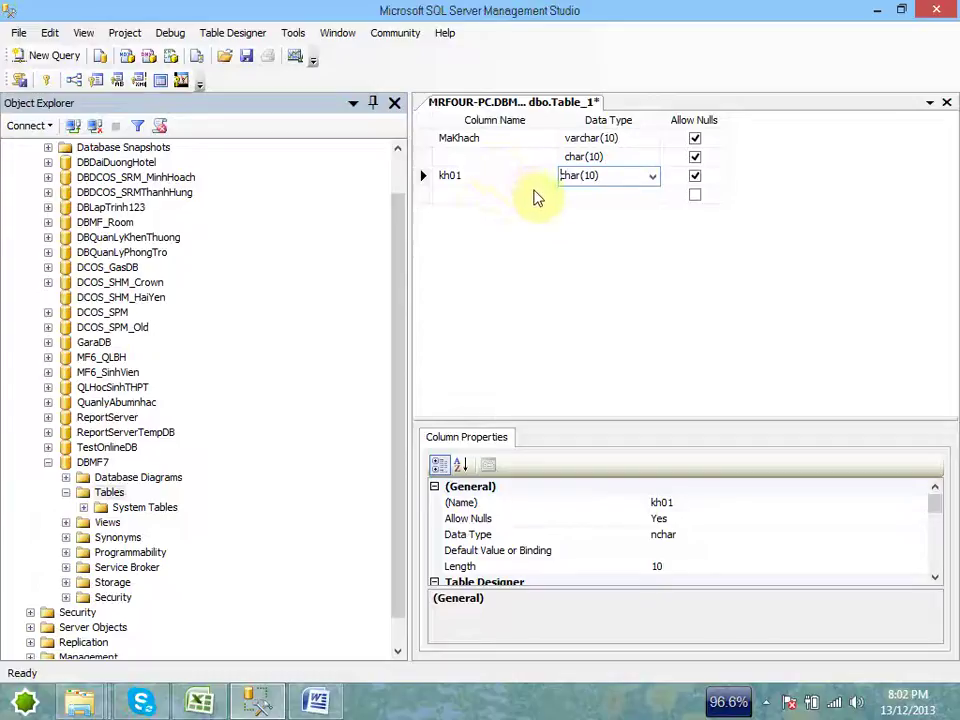
Step: Look through the available data types for the MaKhach column and pick ntext
left_click(650, 140)
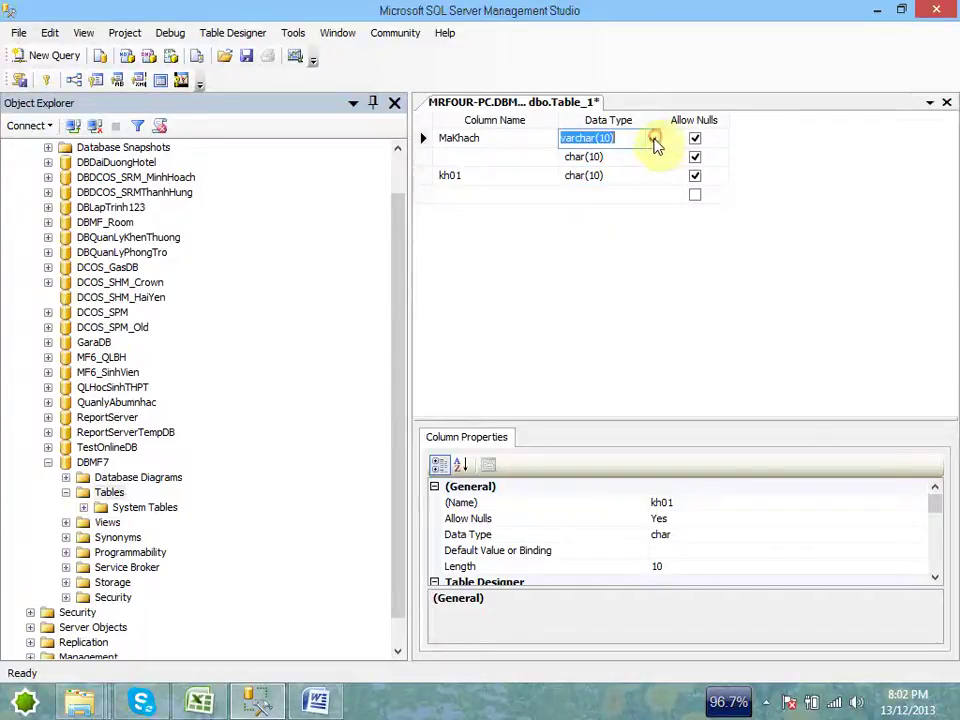
left_click(652, 140)
scroll(621, 231, "up", 9)
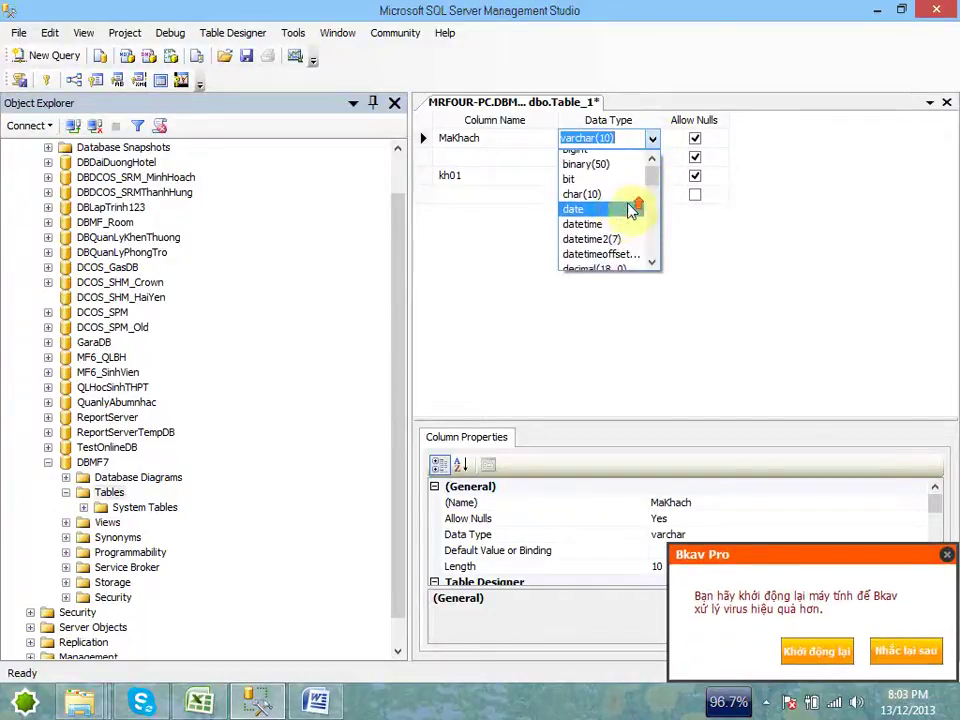
scroll(608, 218, "down", 5)
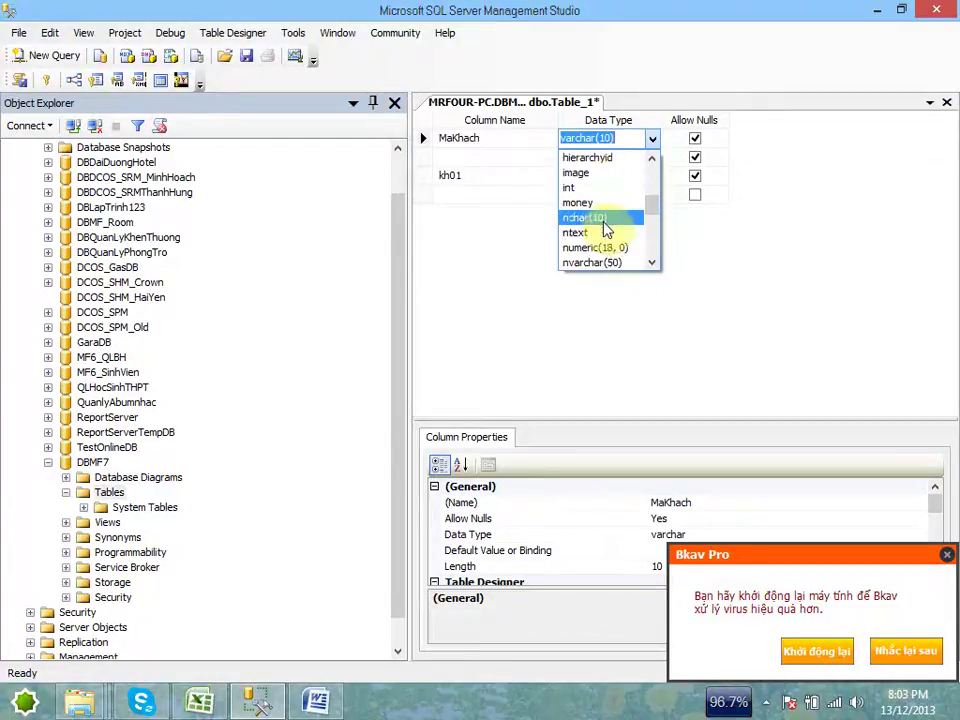
left_click(590, 188)
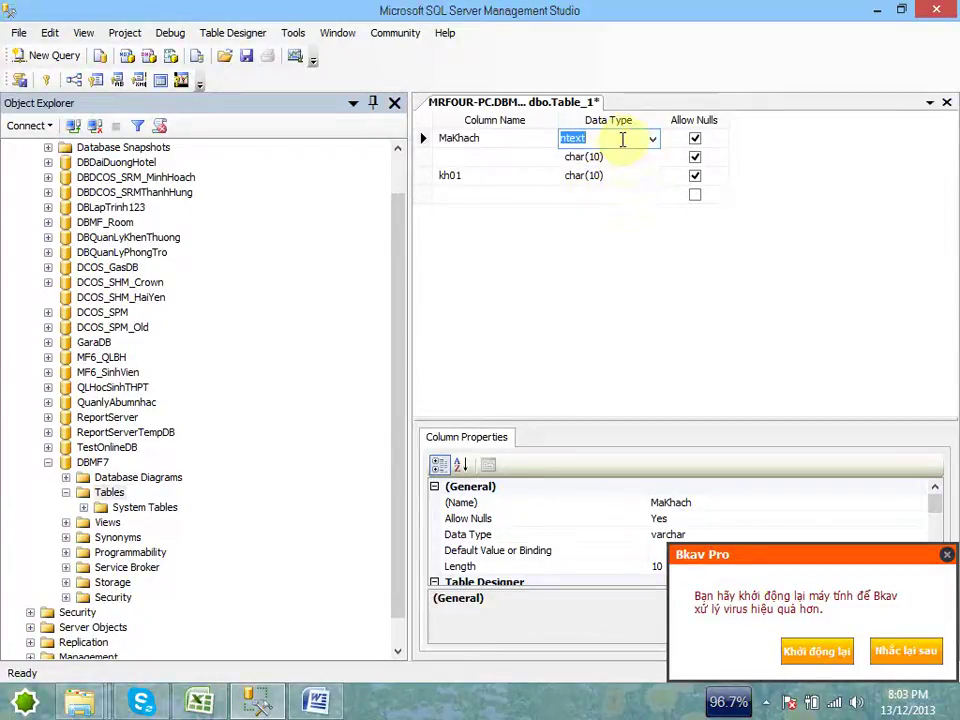
left_click(504, 155)
Step: Set the MaKhach column's data type to varchar(20)
left_click(621, 139)
type("varchar(50")
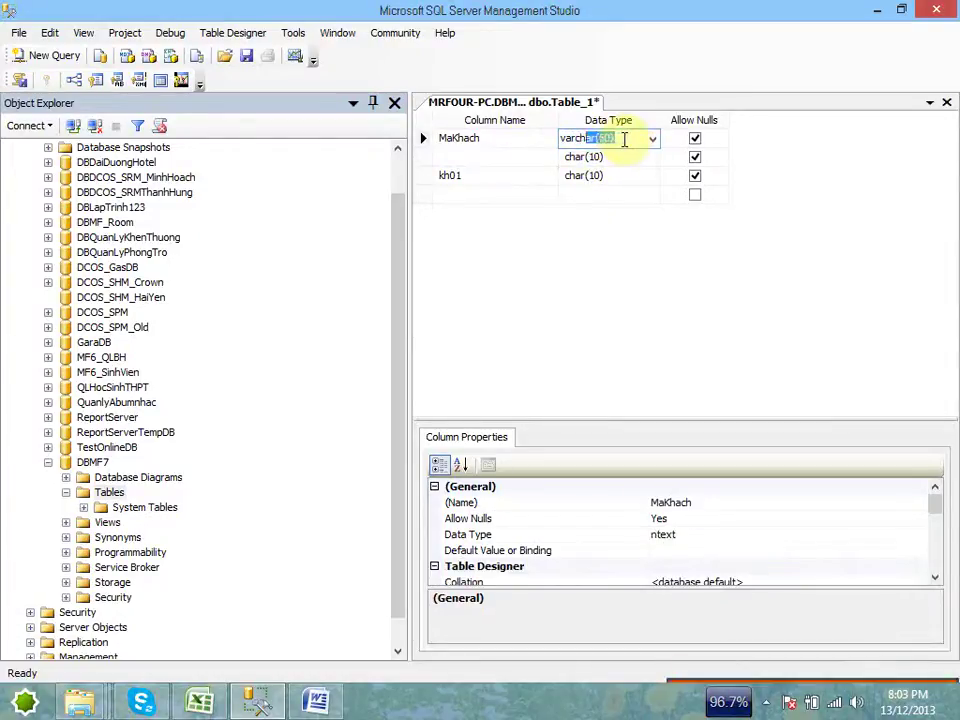
left_click(604, 138)
key("BackSpace")
type("2")
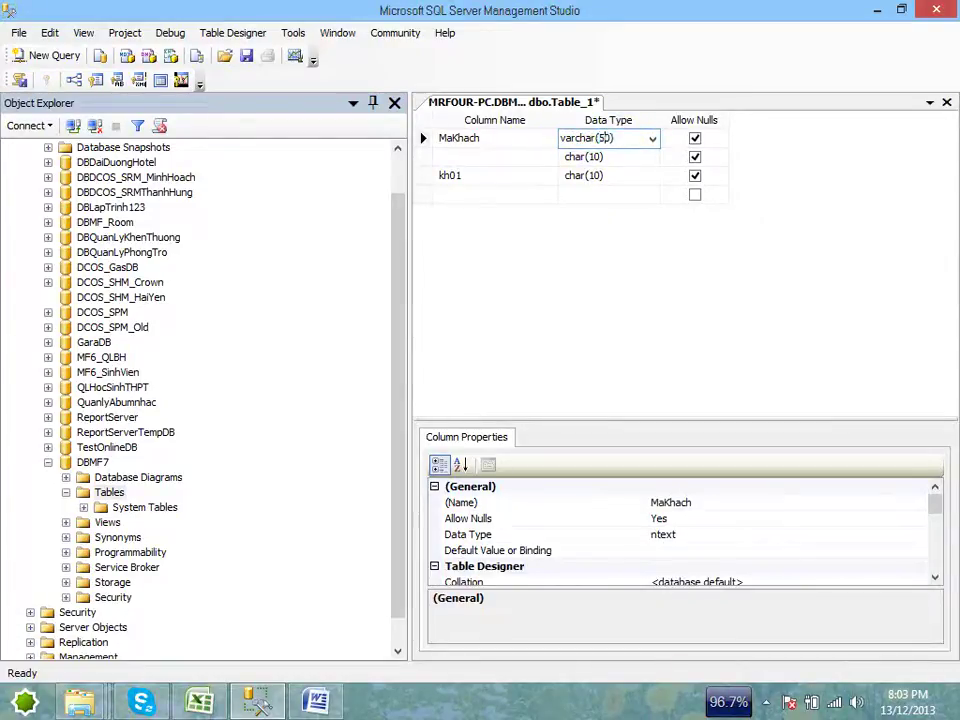
Step: Name the unnamed second column TenKhach and give it the data type nvarchar(50)
left_click(508, 156)
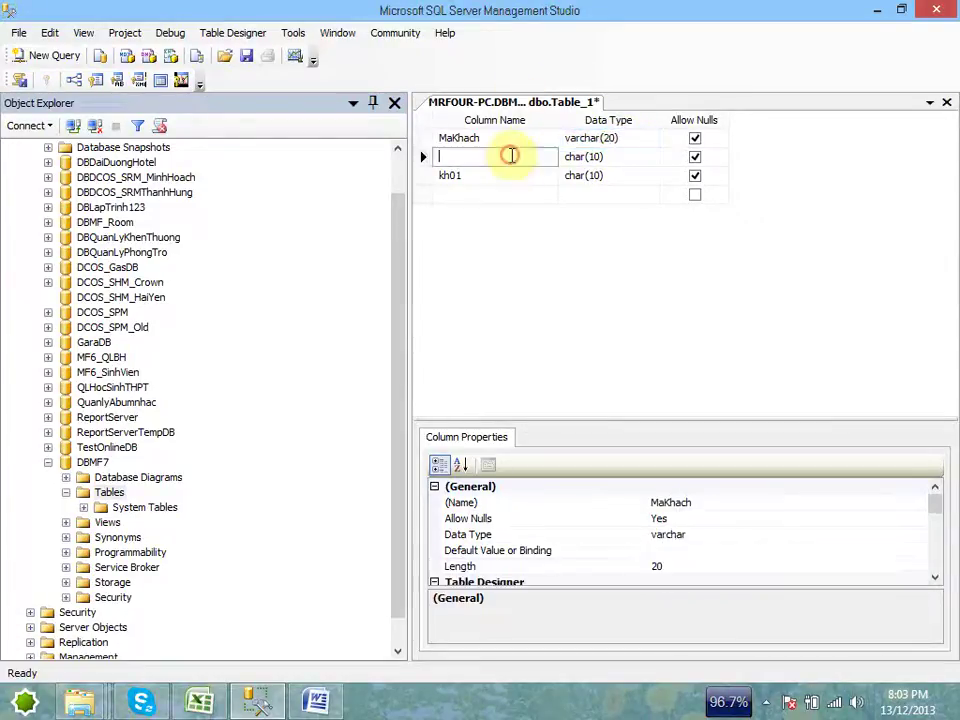
type("Ten")
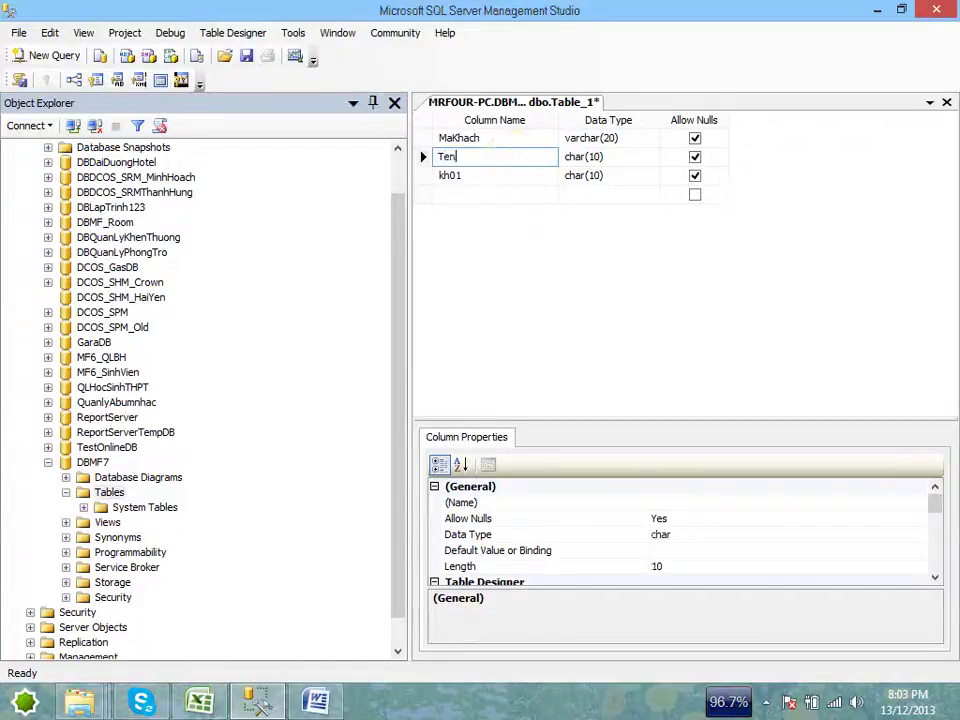
type("Khach")
key("Tab")
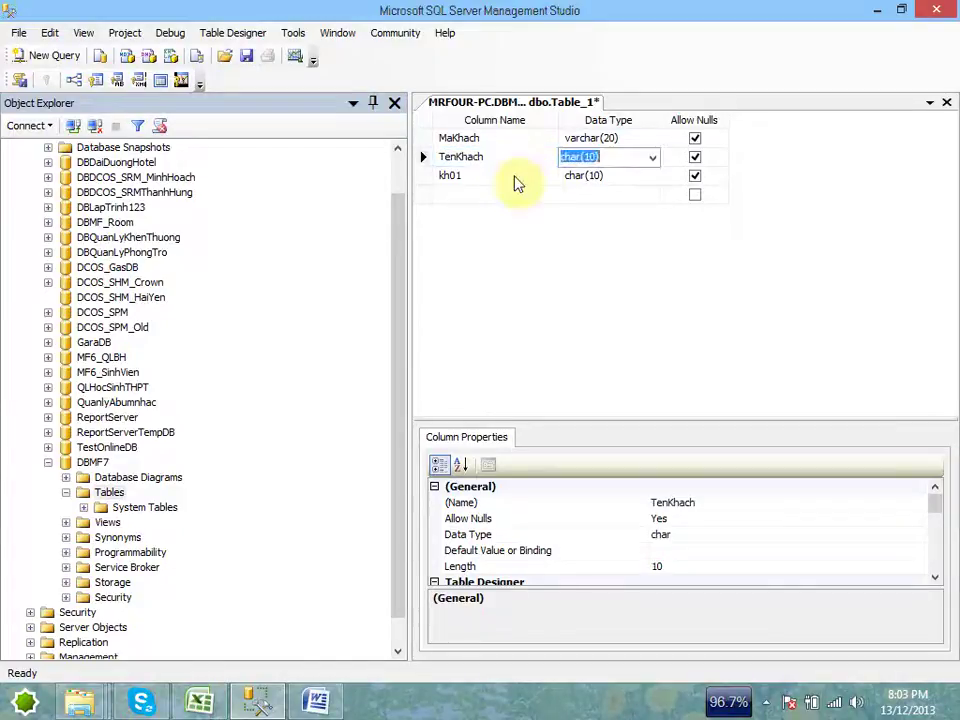
type("nvarchar(50)")
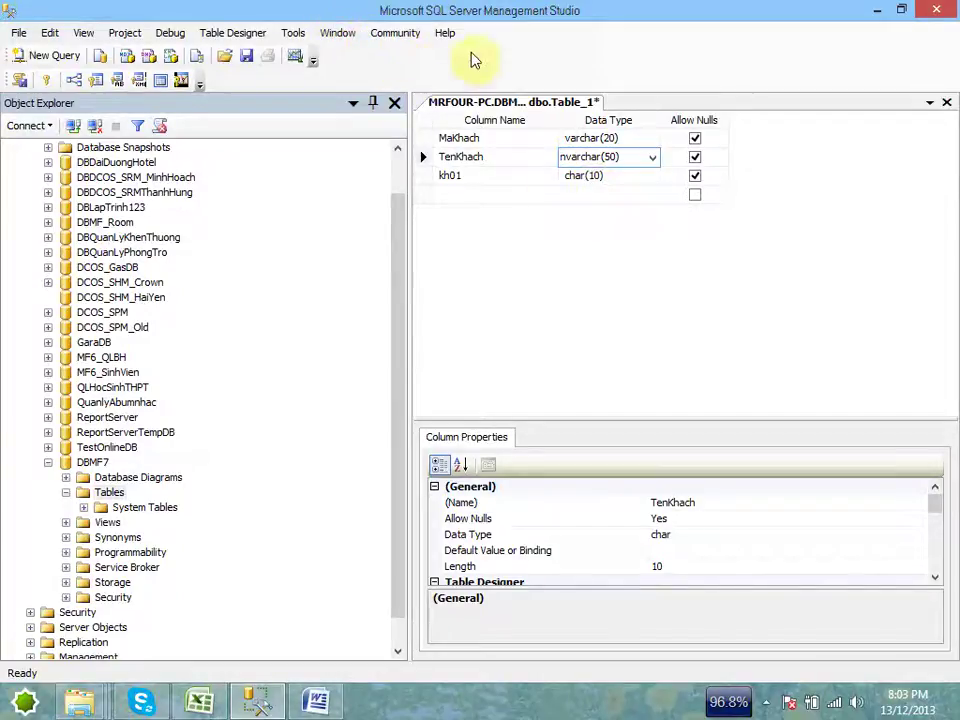
Step: Increase the TenKhach column's length so its data type is nvarchar(150)
left_click(545, 162)
left_click(621, 156)
double_click(607, 158)
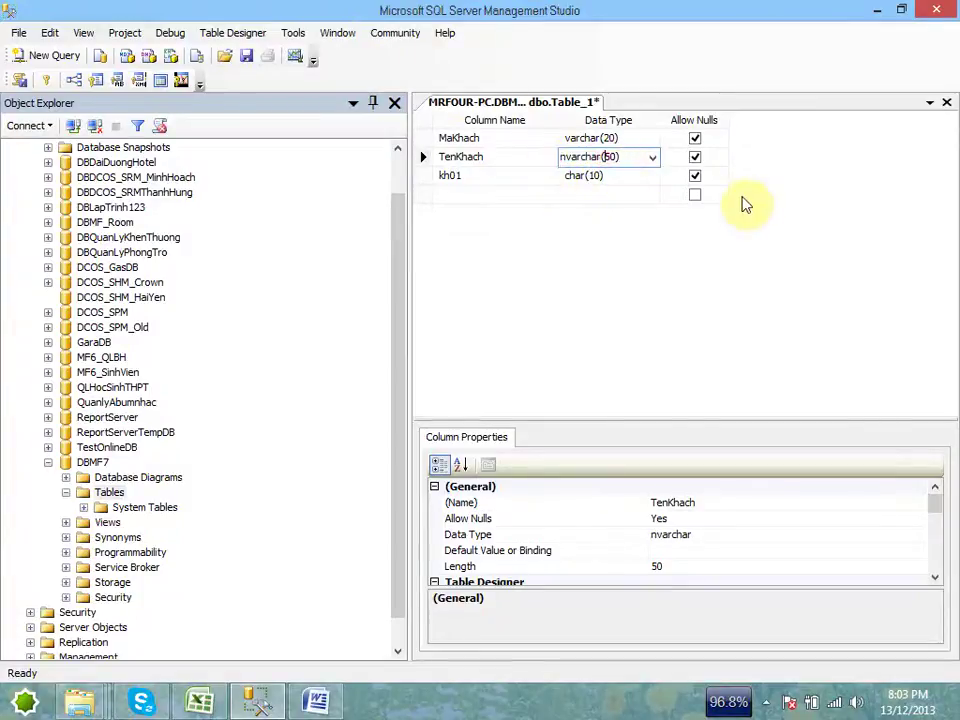
key("Left")
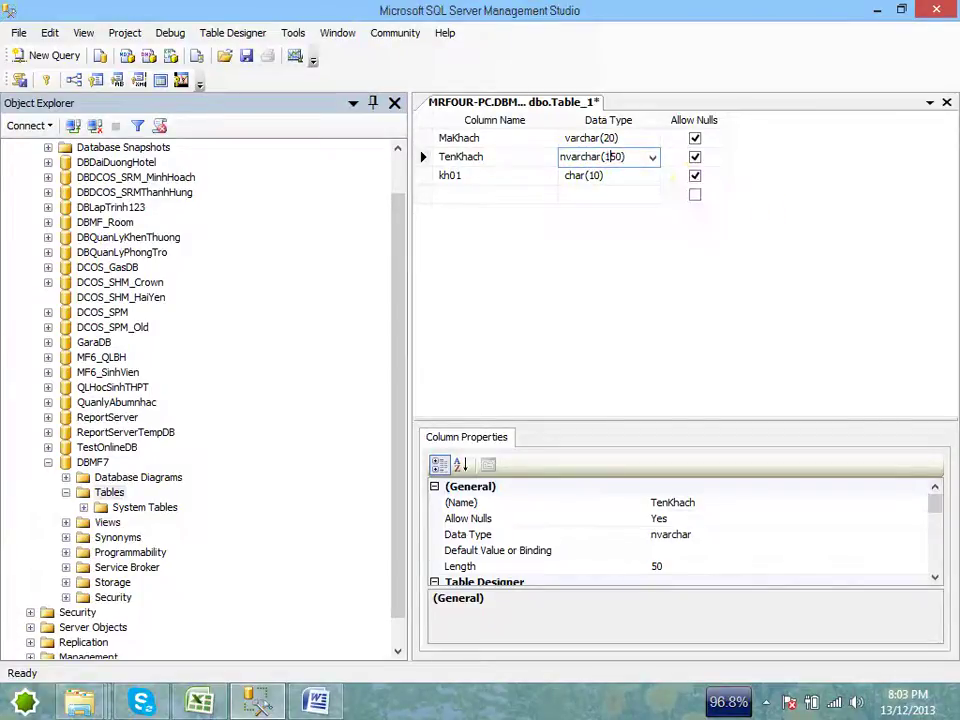
type("1")
left_click(590, 177)
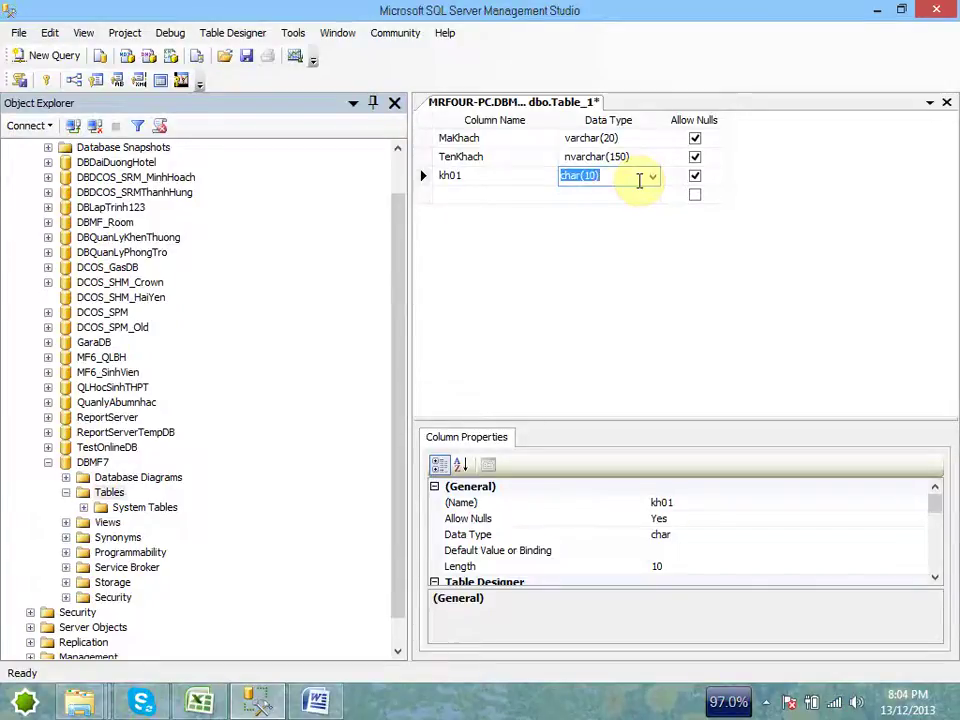
left_click(617, 157)
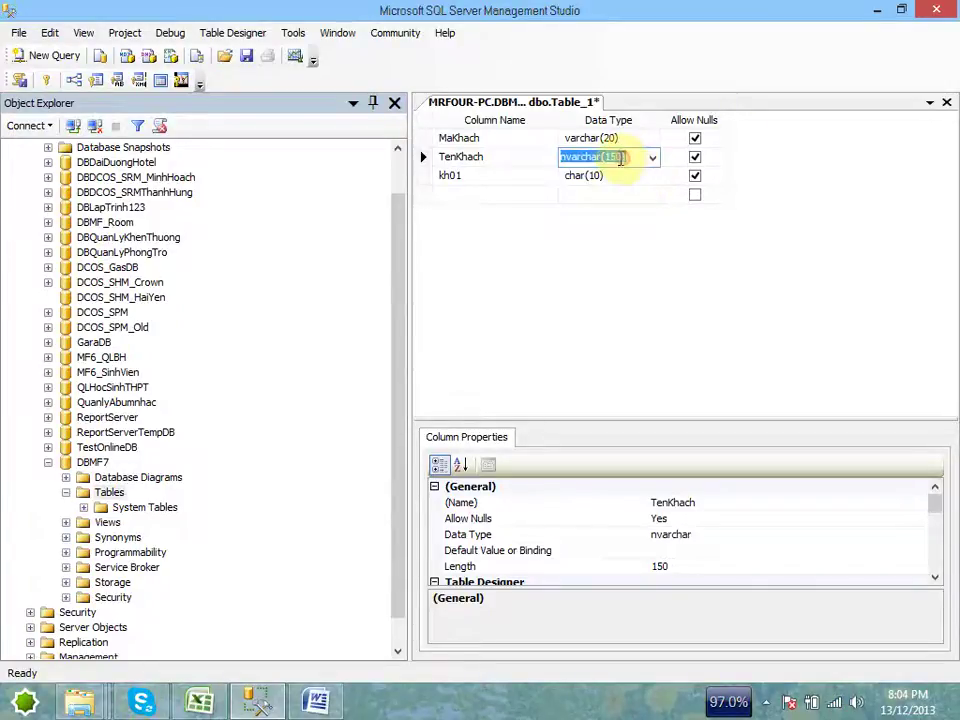
left_click(617, 157)
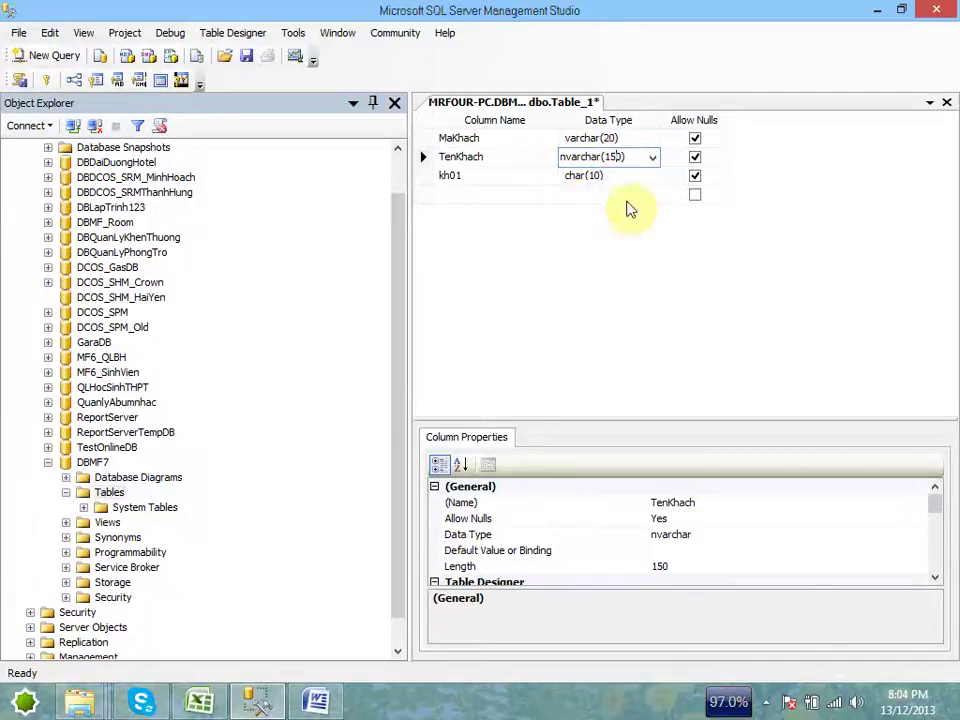
left_click(565, 157)
left_click(553, 176)
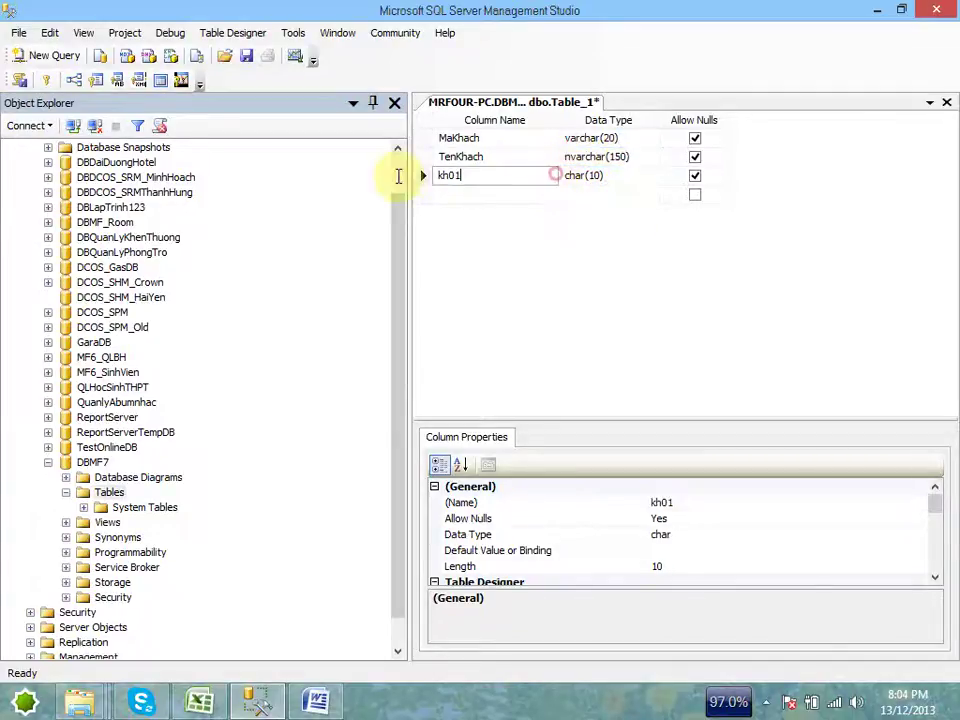
left_click(421, 176)
left_click(483, 180)
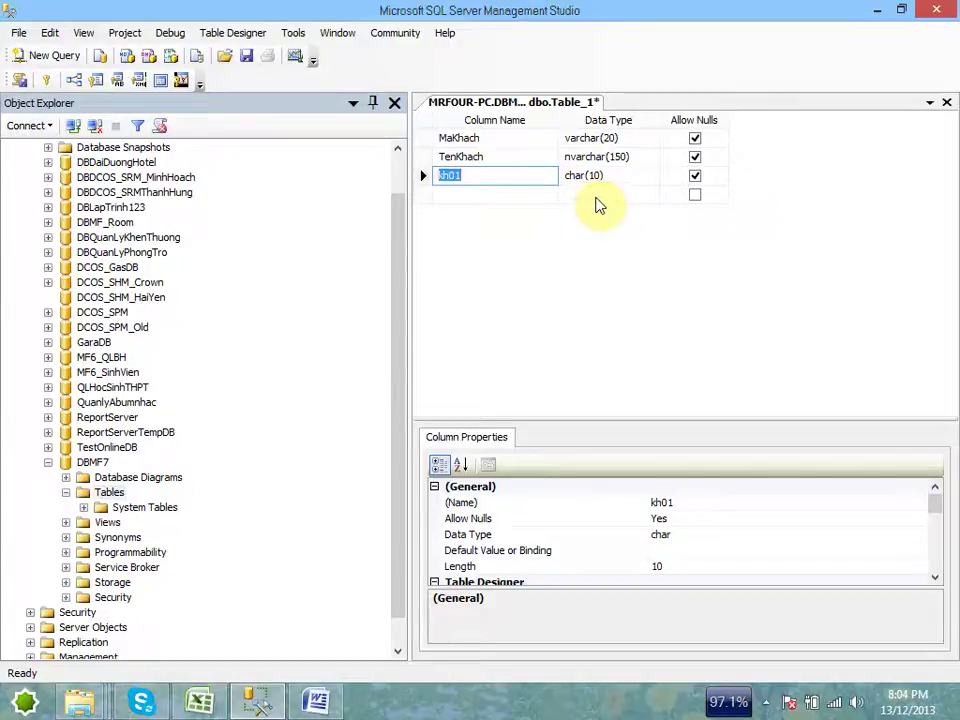
left_click(476, 157)
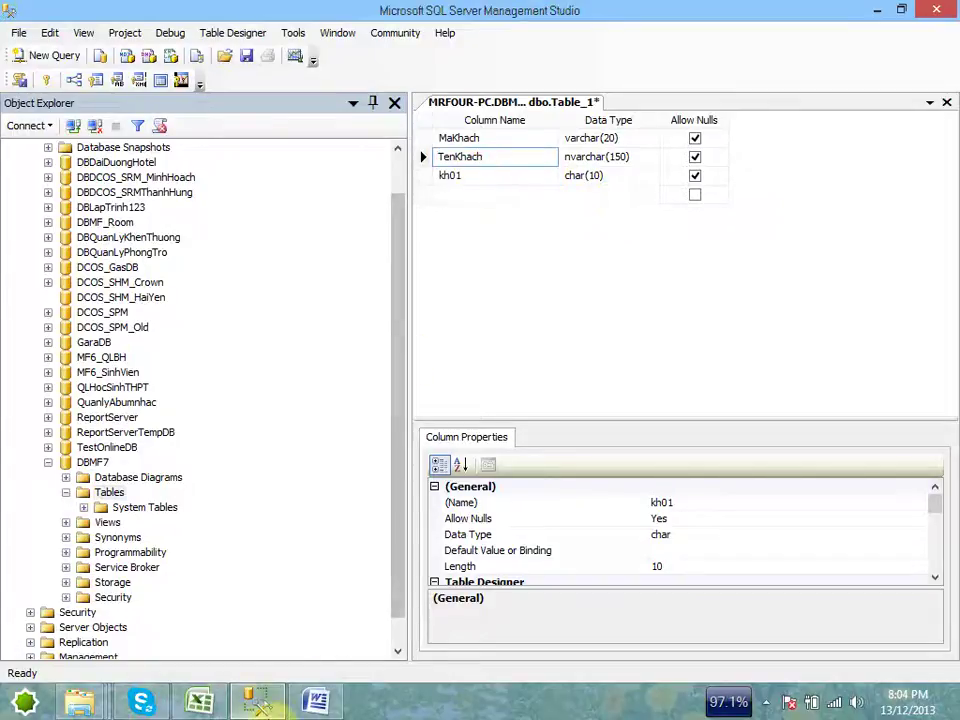
Step: Check the KhachHang field list in the Word exercise and rename the kh01 column DiaChi in SQL Server Management Studio
key("alt+Tab")
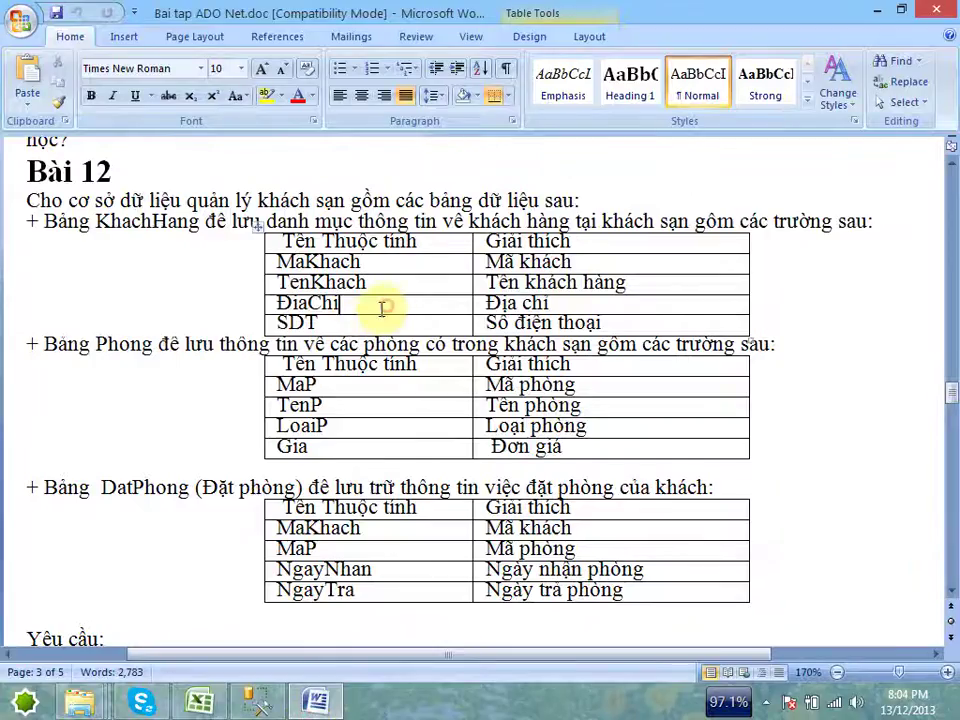
key("alt+Tab")
left_click(497, 175)
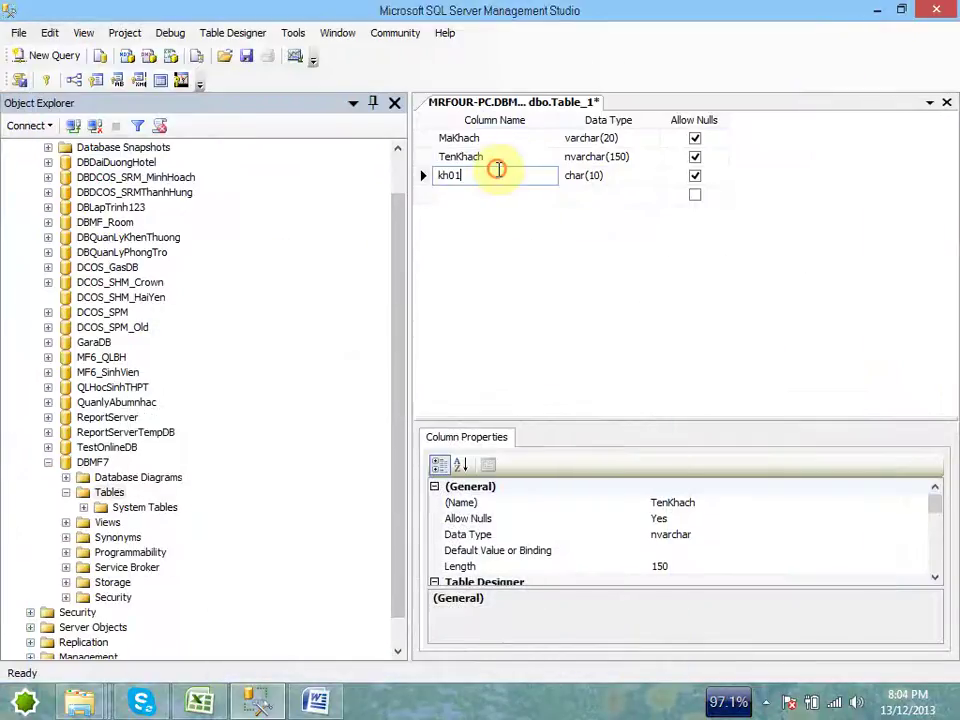
type("DiaChi")
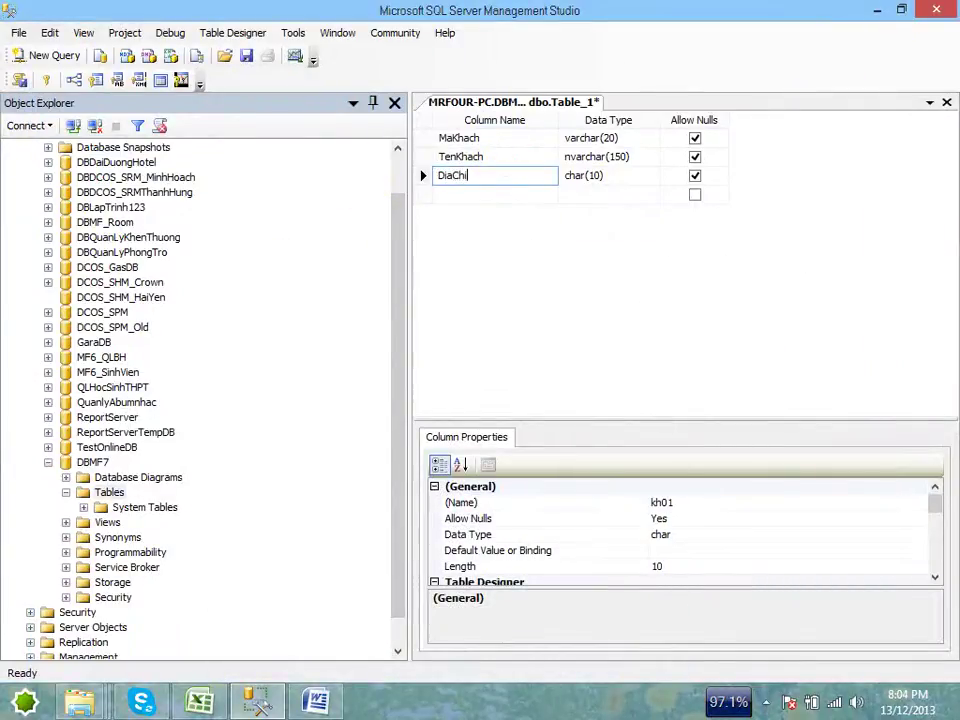
Step: Set the DiaChi column's data type to nvarchar(250)
key("Tab")
type("nvarchar(50)")
key("Left")
key("Left")
key("Left")
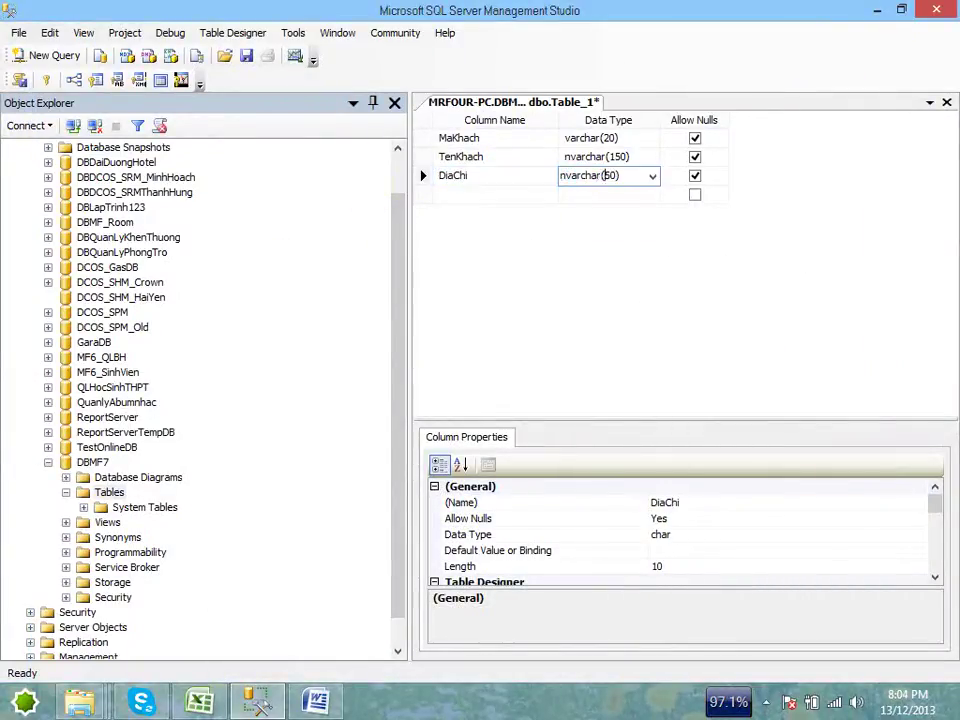
type("2")
key("Tab")
key("Tab")
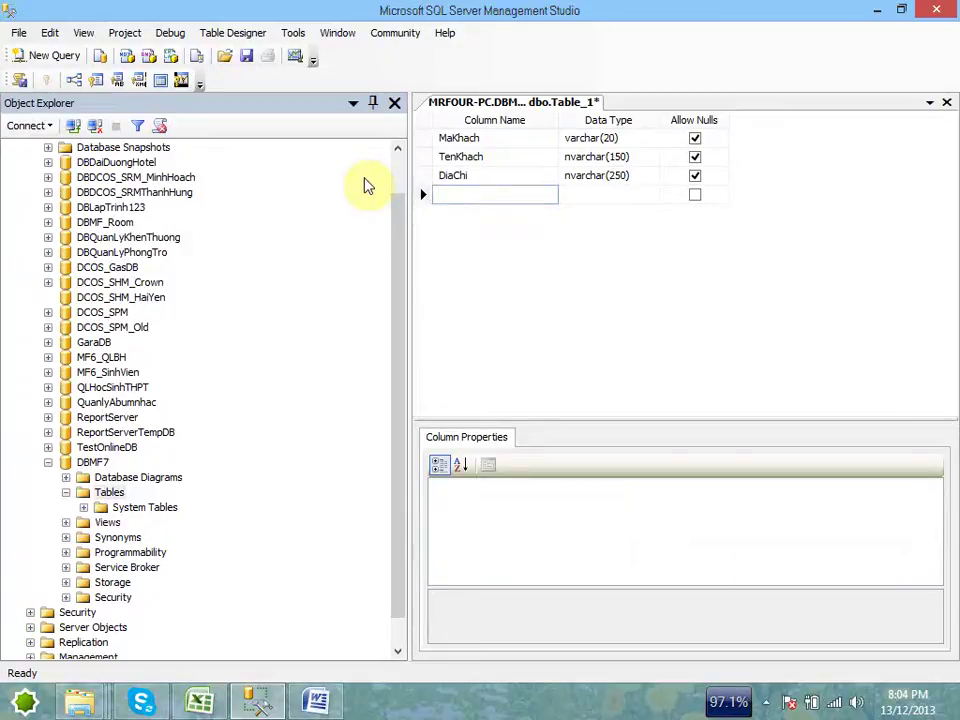
Step: Add a fourth column named SoDT with the data type varchar(50)
type("SoDT")
key("Tab")
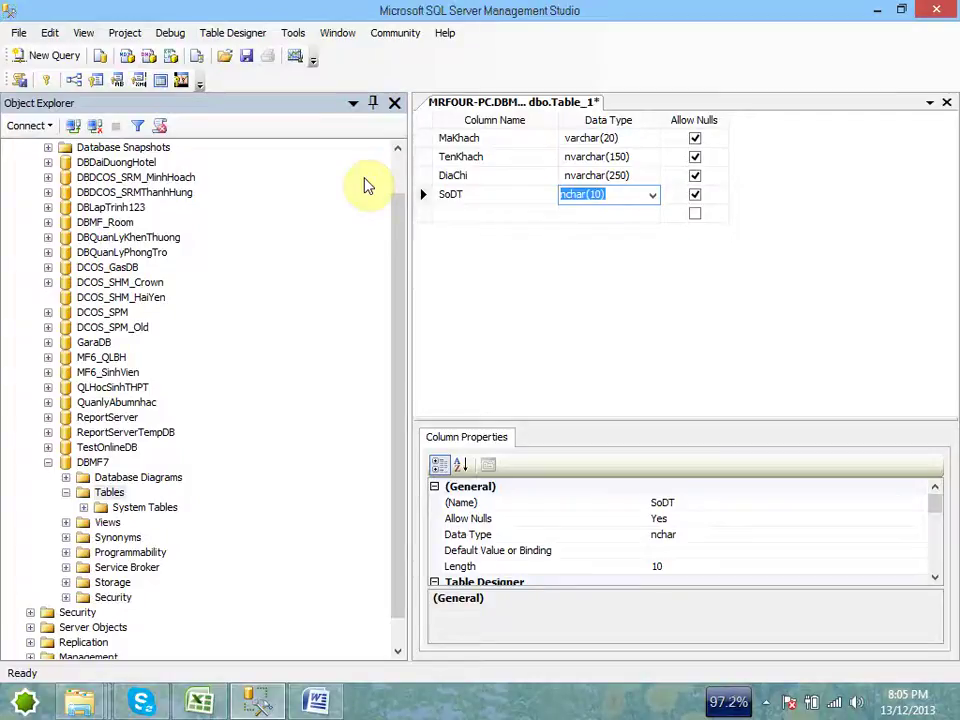
key("BackSpace")
type("c")
key("BackSpace")
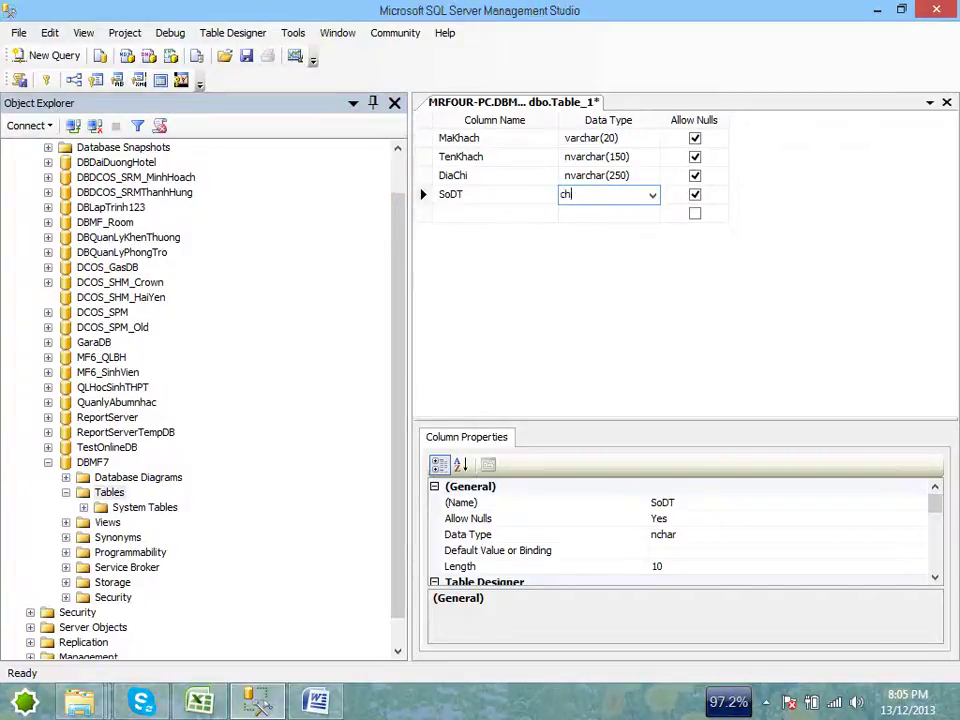
key("BackSpace")
type("varchar(5")
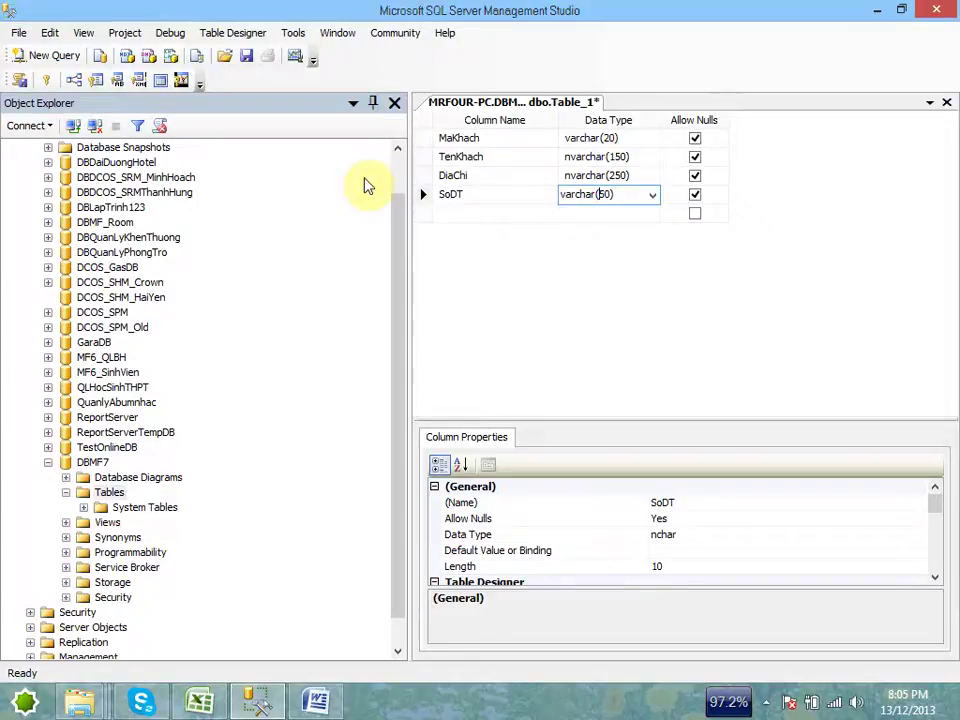
type("0")
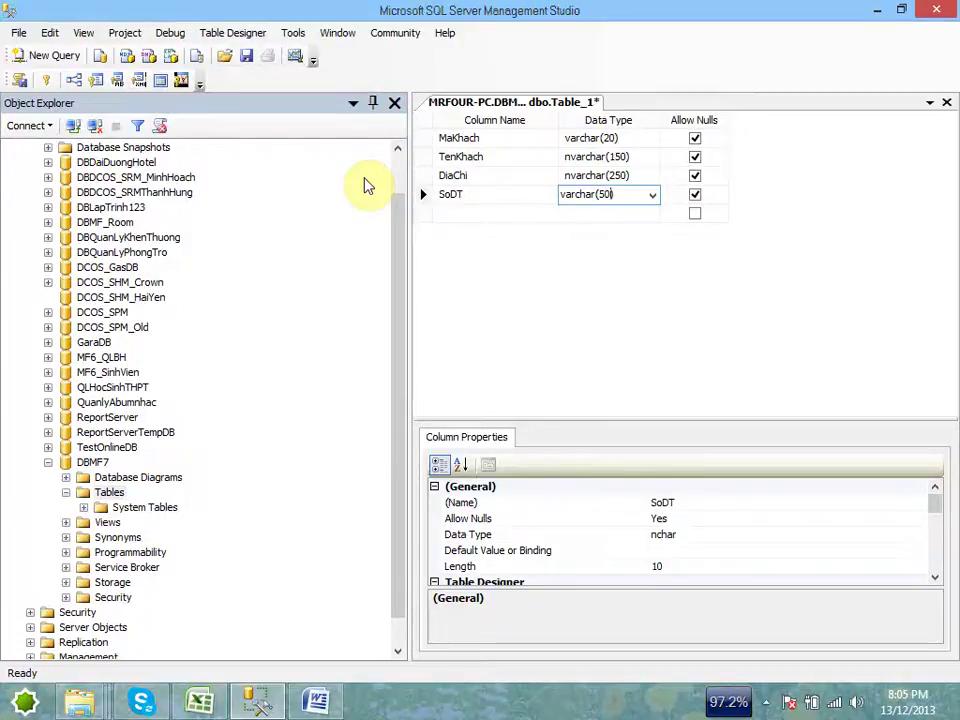
key("BackSpace")
key("BackSpace")
type("50")
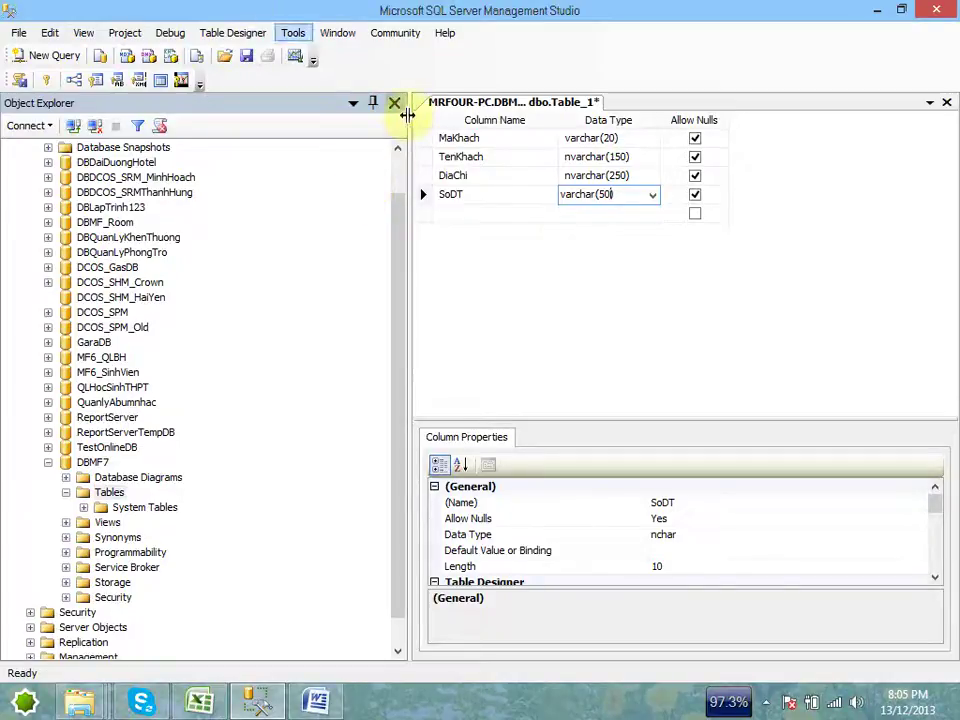
left_click(491, 213)
left_click(497, 192)
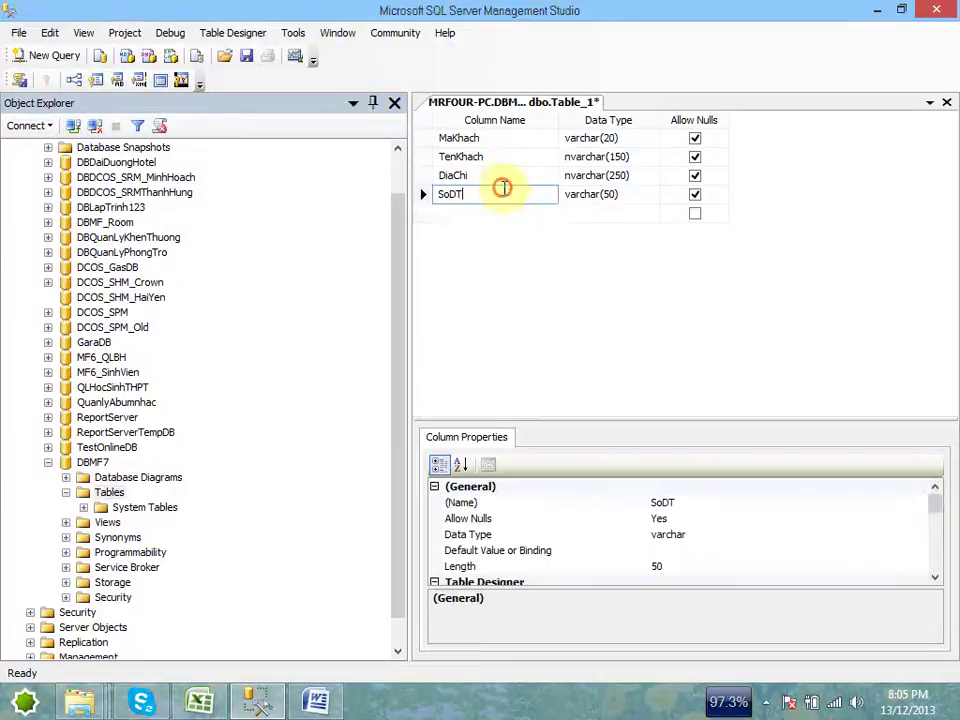
left_click(624, 195)
left_click(611, 212)
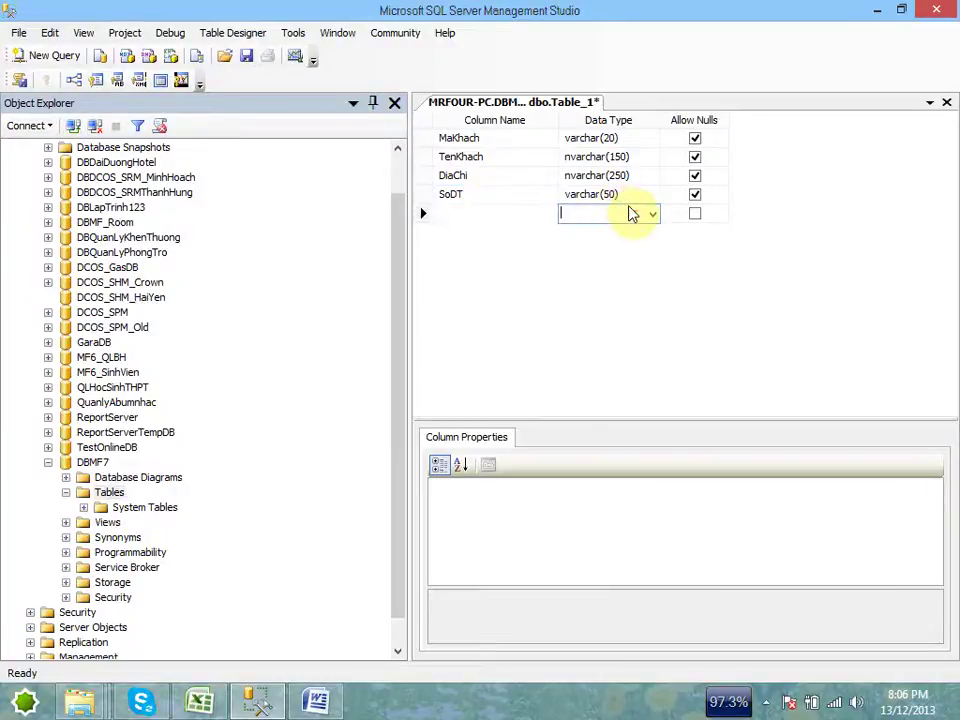
left_click(422, 138)
left_click(422, 156)
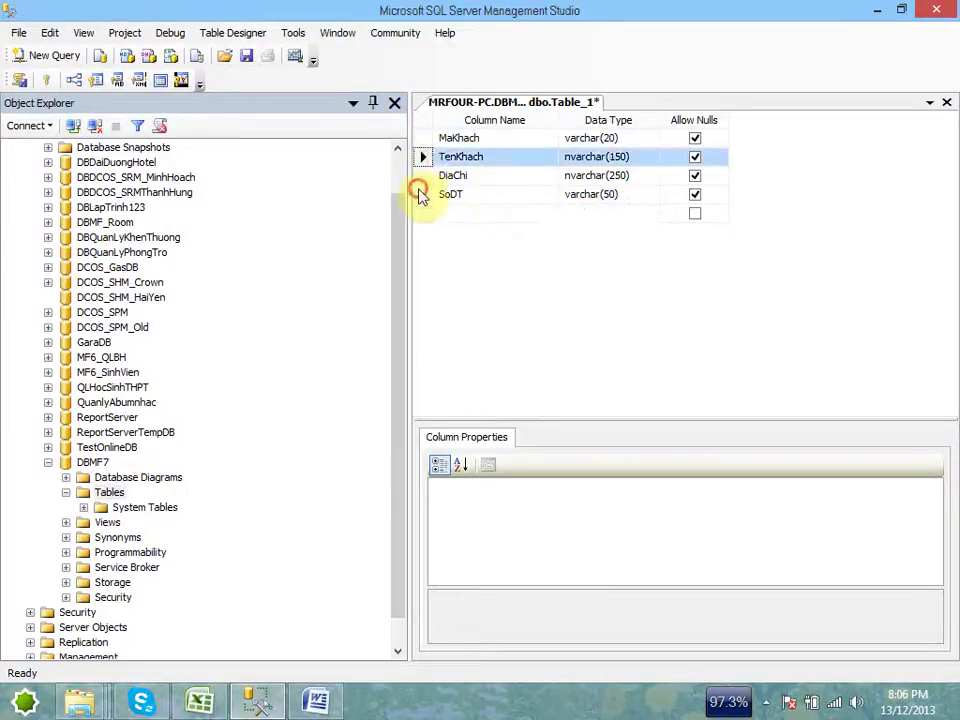
left_click(424, 194)
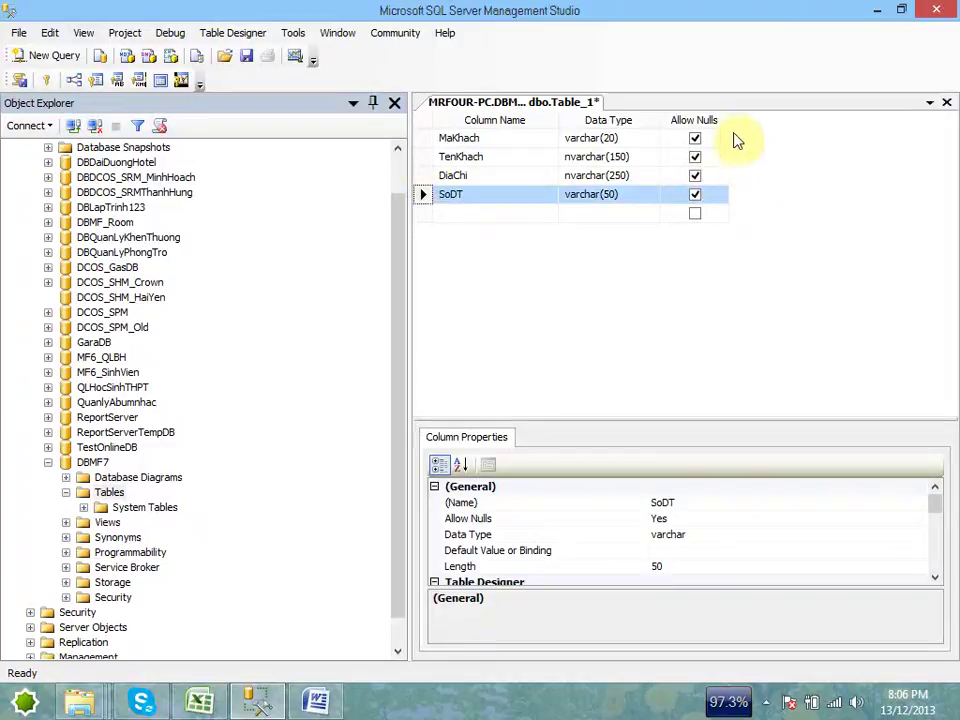
Step: Disallow null values for the MaKhach column and allow them again
left_click(424, 138)
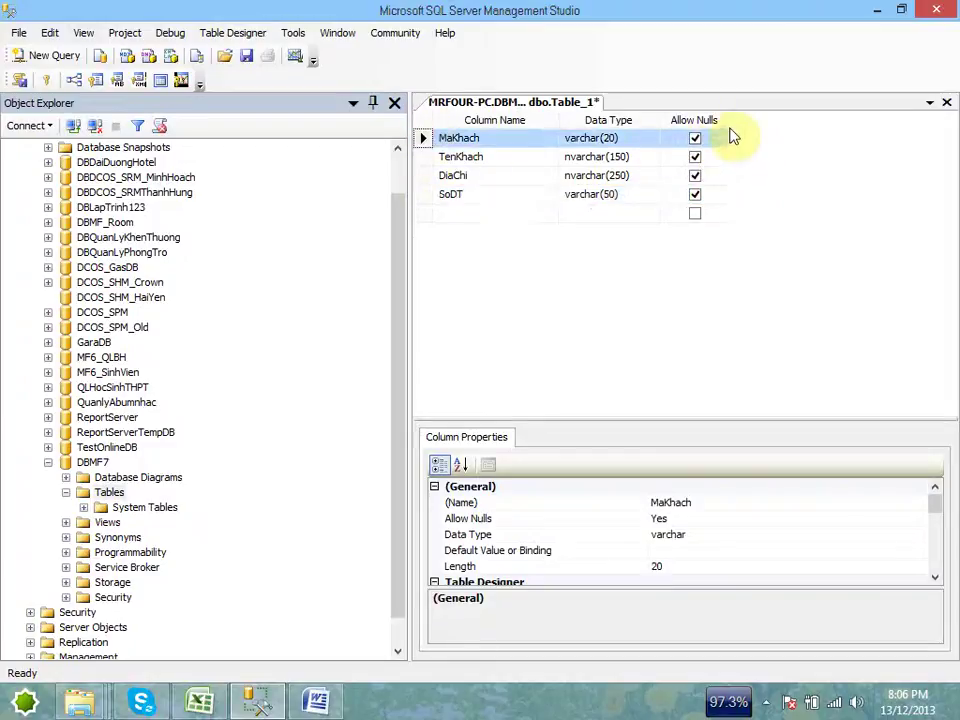
left_click(695, 138)
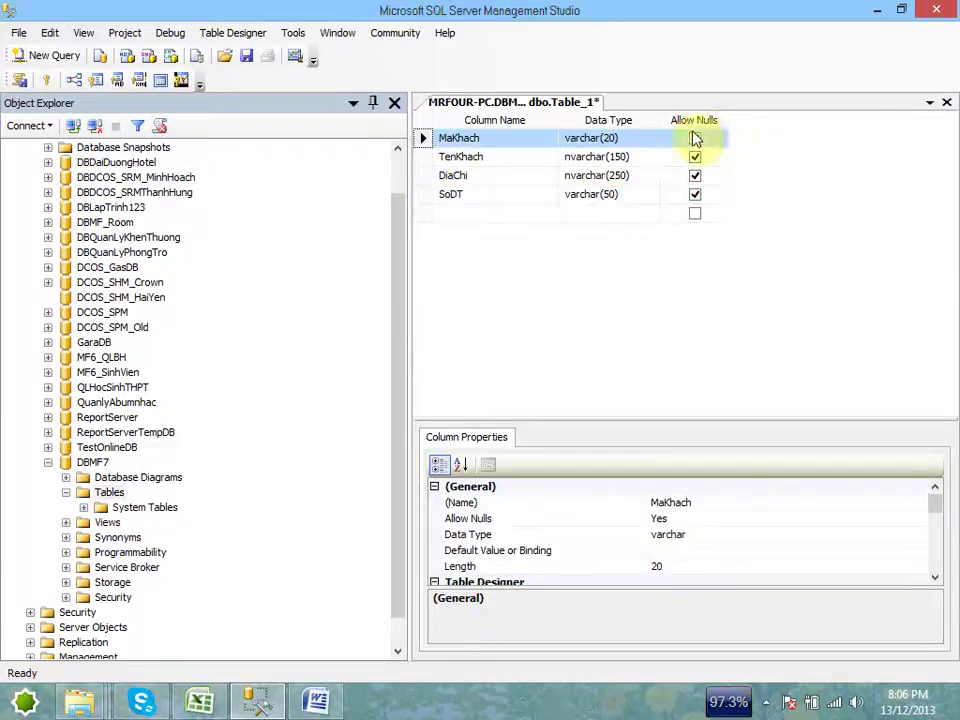
left_click(695, 138)
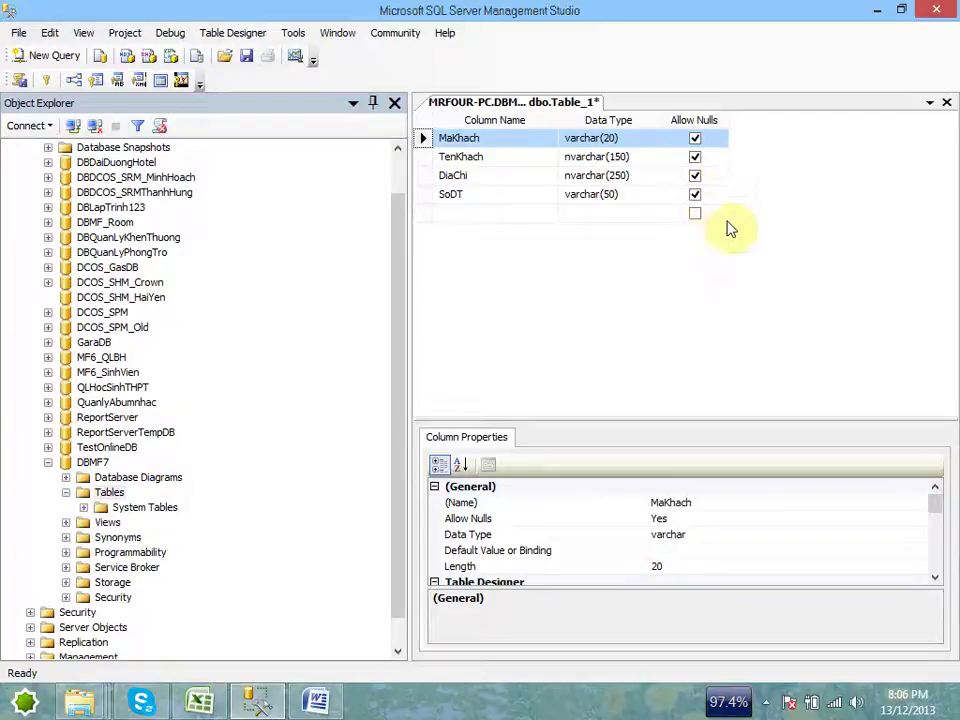
Step: Set the MaKhach column as the table's primary key
left_click(424, 156)
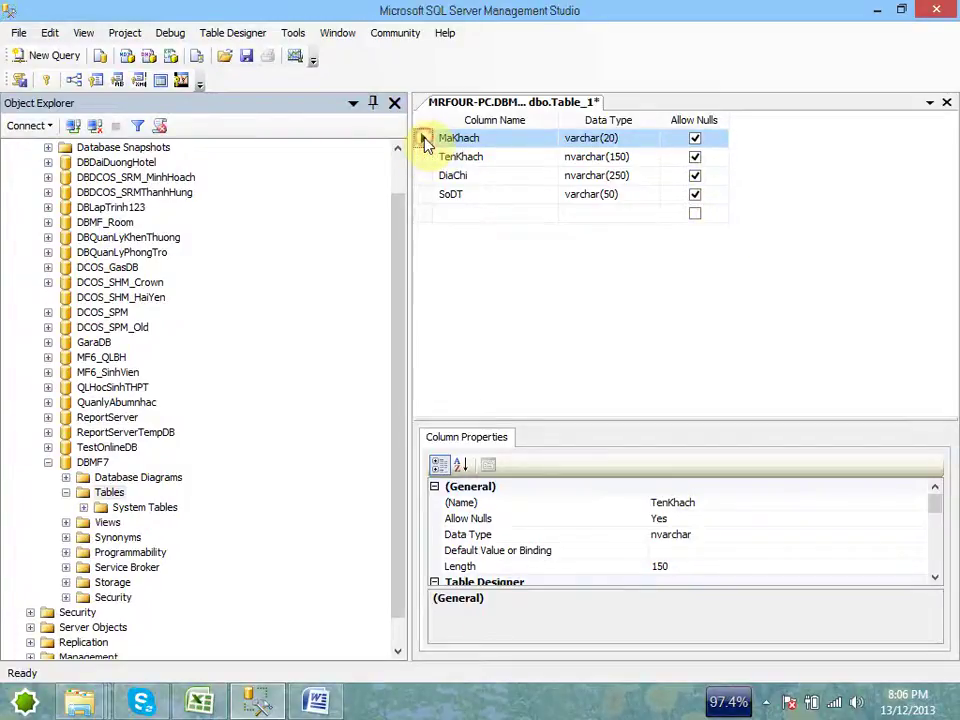
left_click(424, 140)
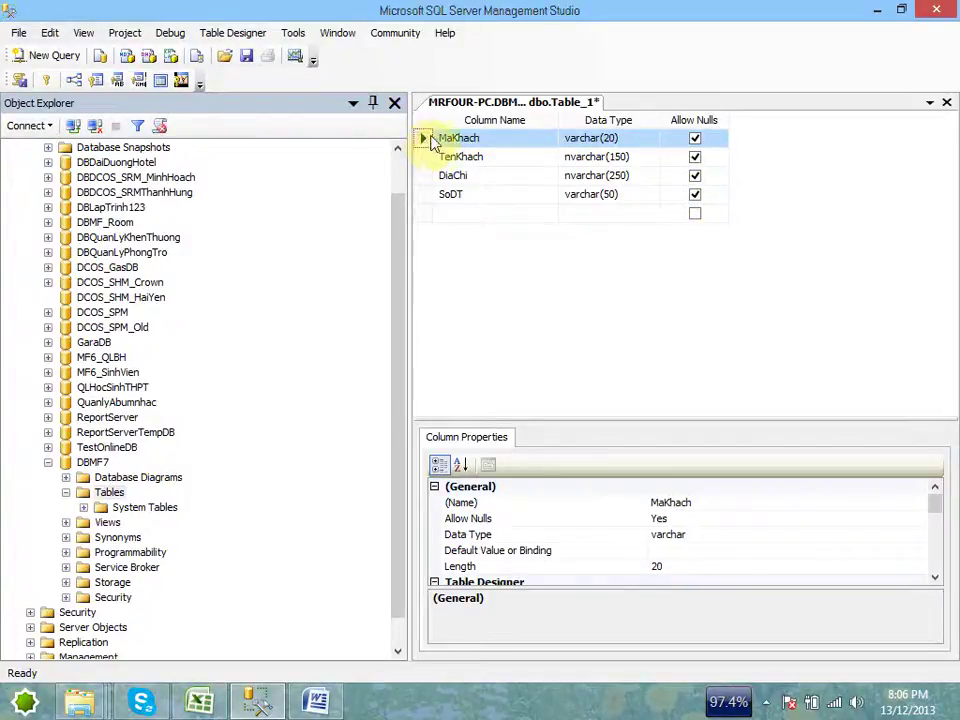
right_click(424, 139)
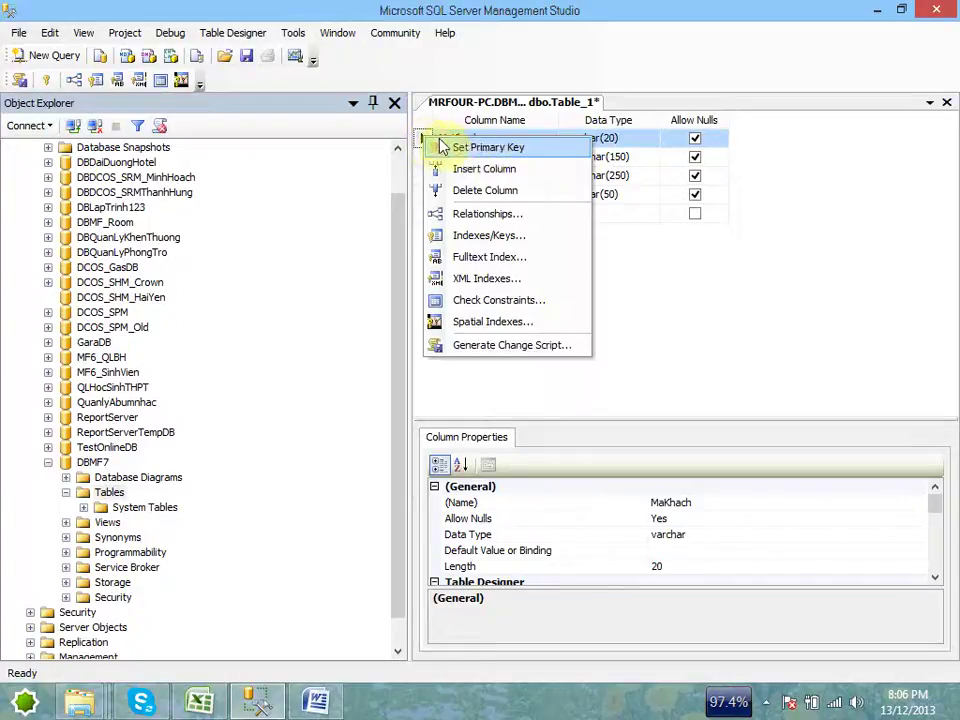
left_click(514, 150)
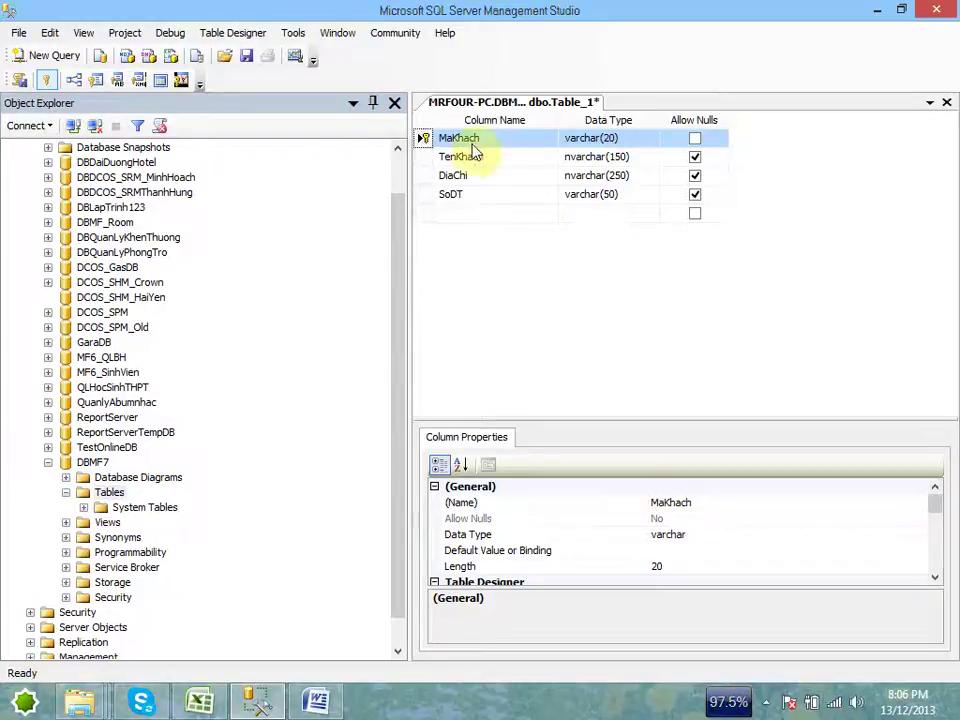
Step: Set MaKhach, TenKhach and DiaChi together as a composite primary key
left_click(424, 156)
left_click(428, 138)
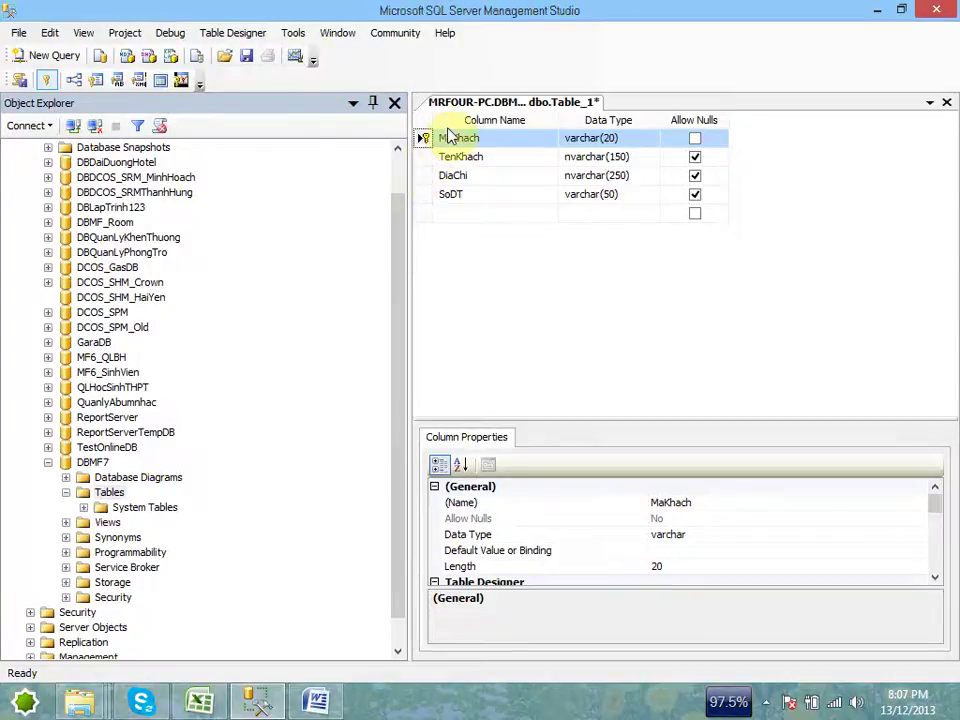
left_click(444, 157)
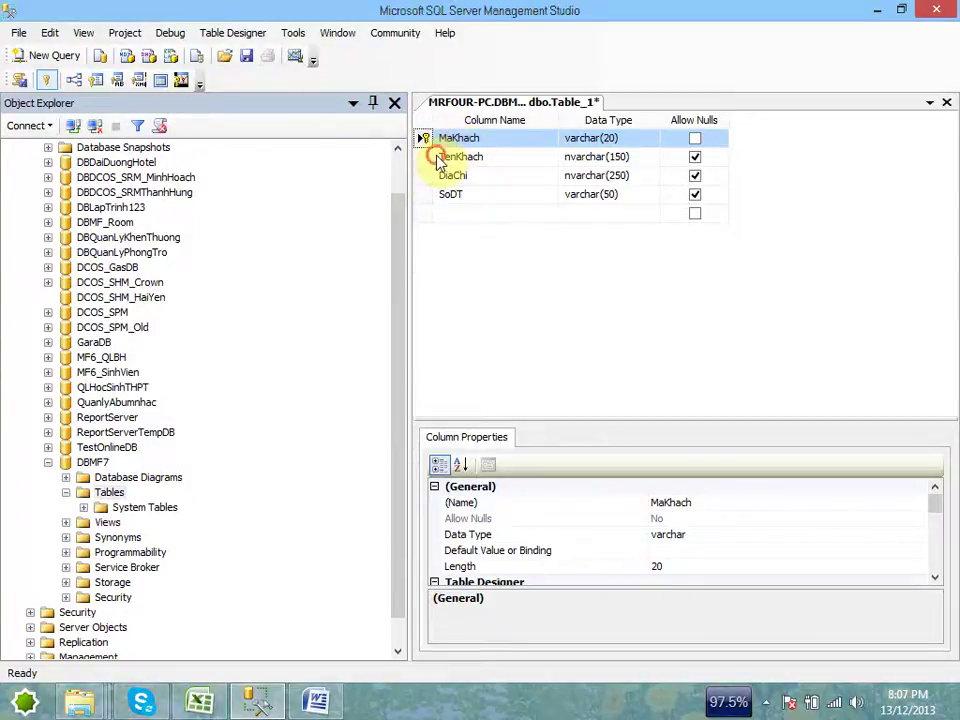
left_click(430, 175)
left_click(422, 137)
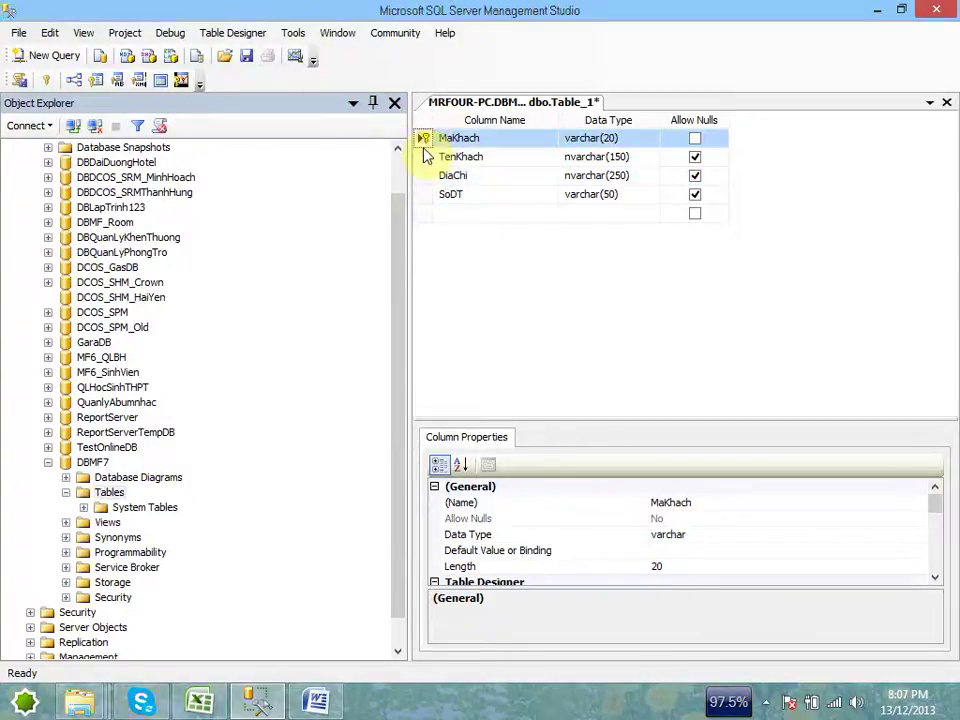
left_click(428, 184, "shift")
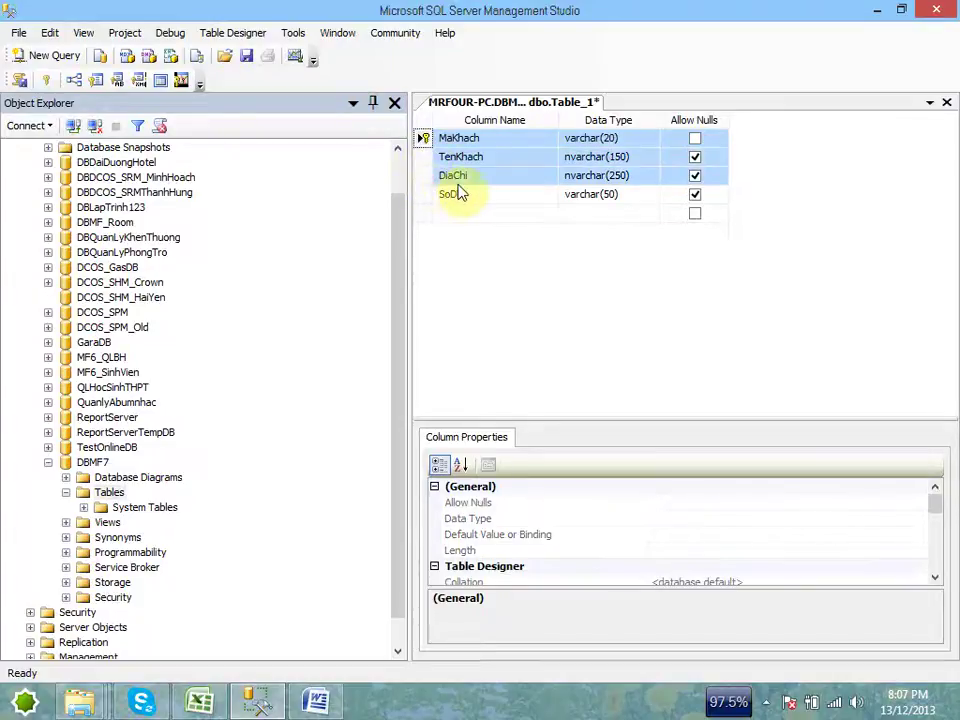
left_click(456, 193)
left_click(425, 156)
left_click(424, 139)
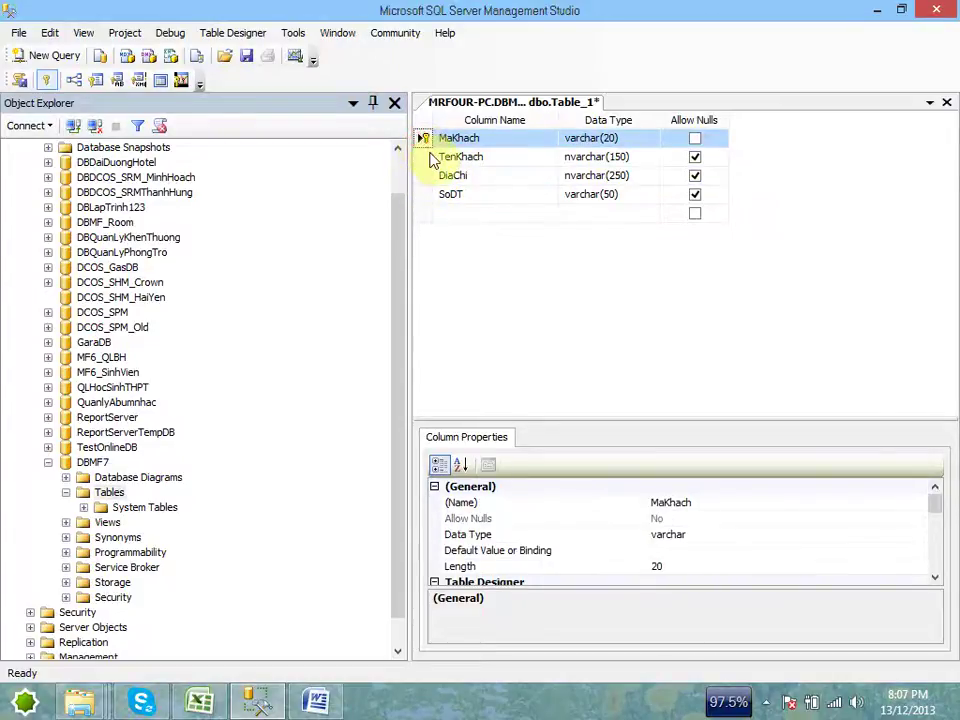
left_click(427, 157, "shift")
left_click(425, 175, "shift")
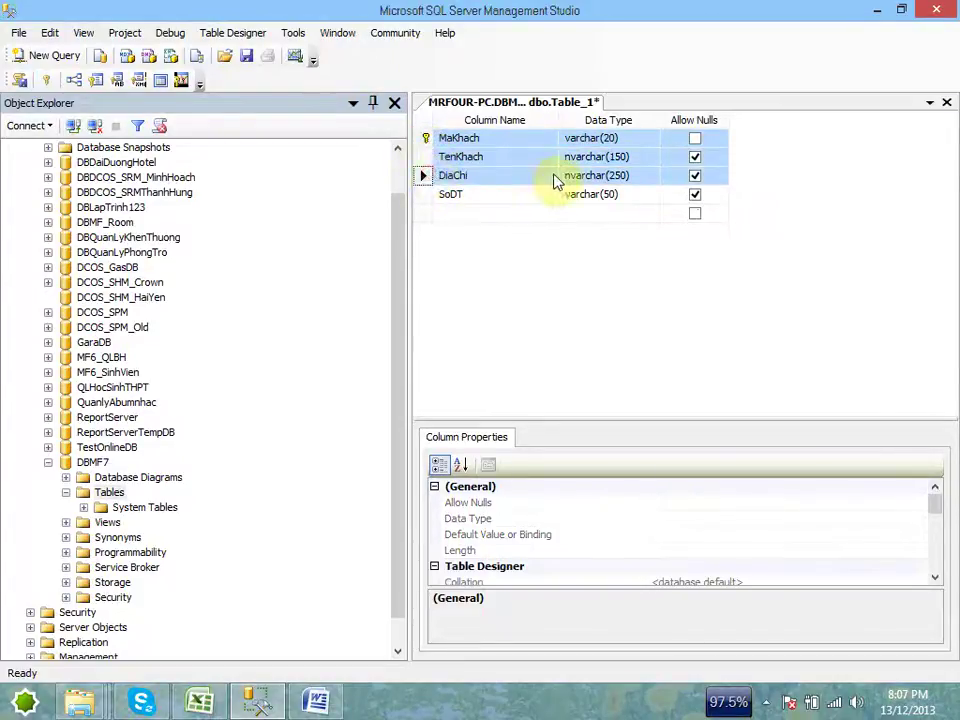
right_click(521, 169)
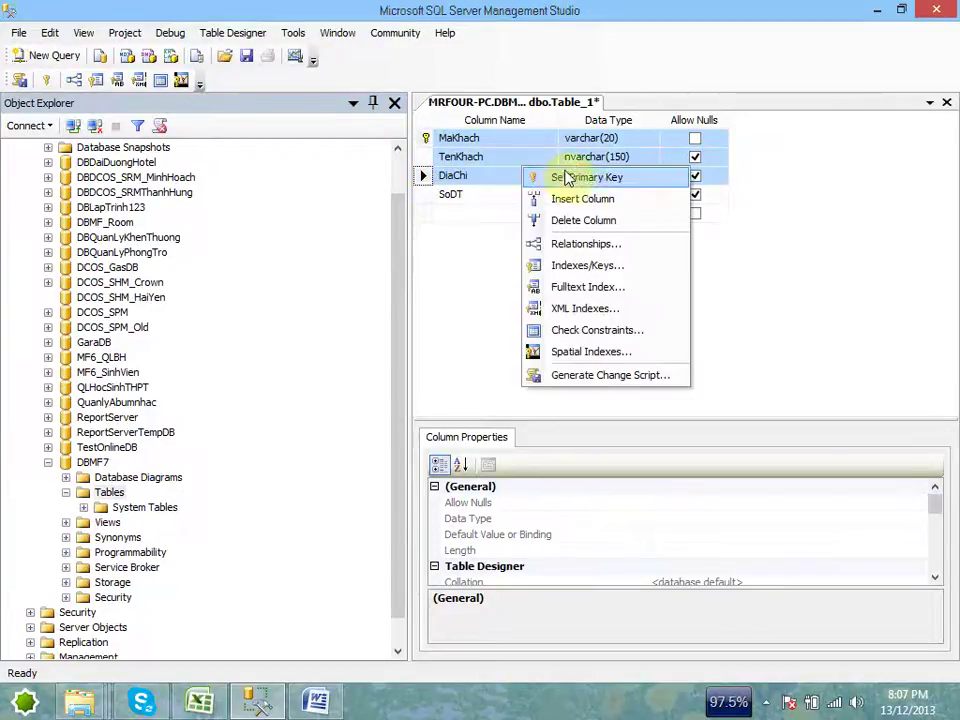
left_click(578, 178)
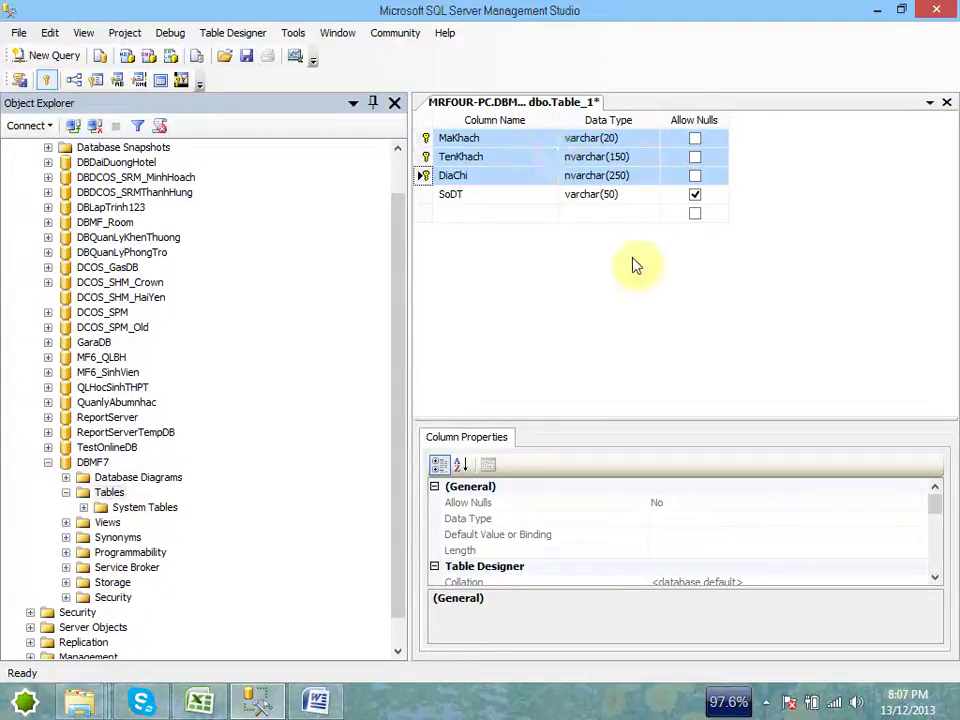
Step: Remove the three-column primary key and make MaKhach alone the primary key
right_click(486, 172)
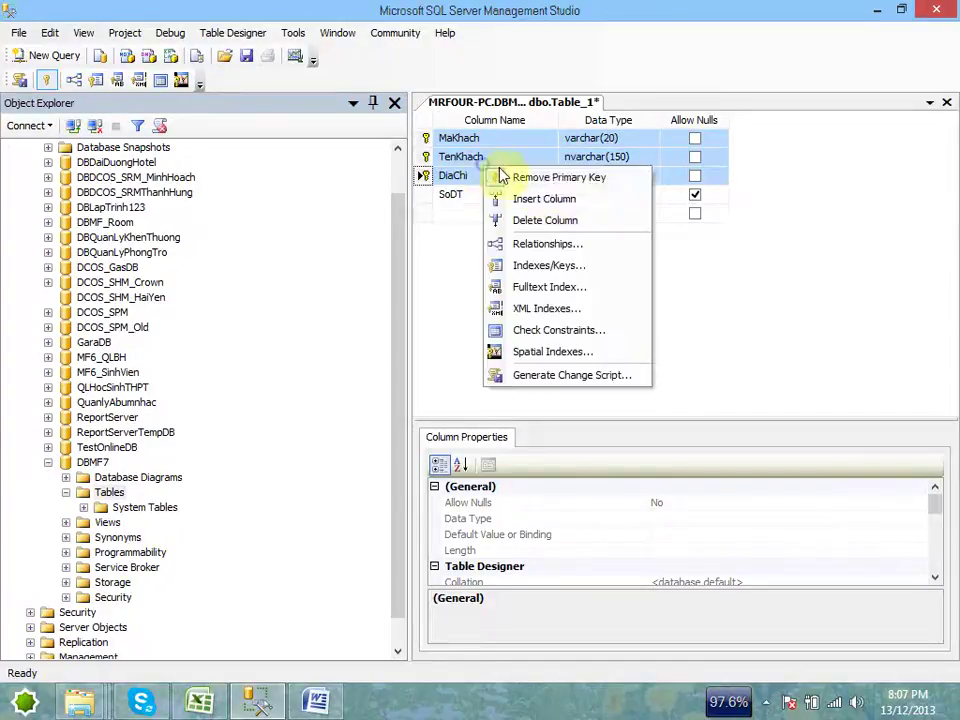
left_click(570, 182)
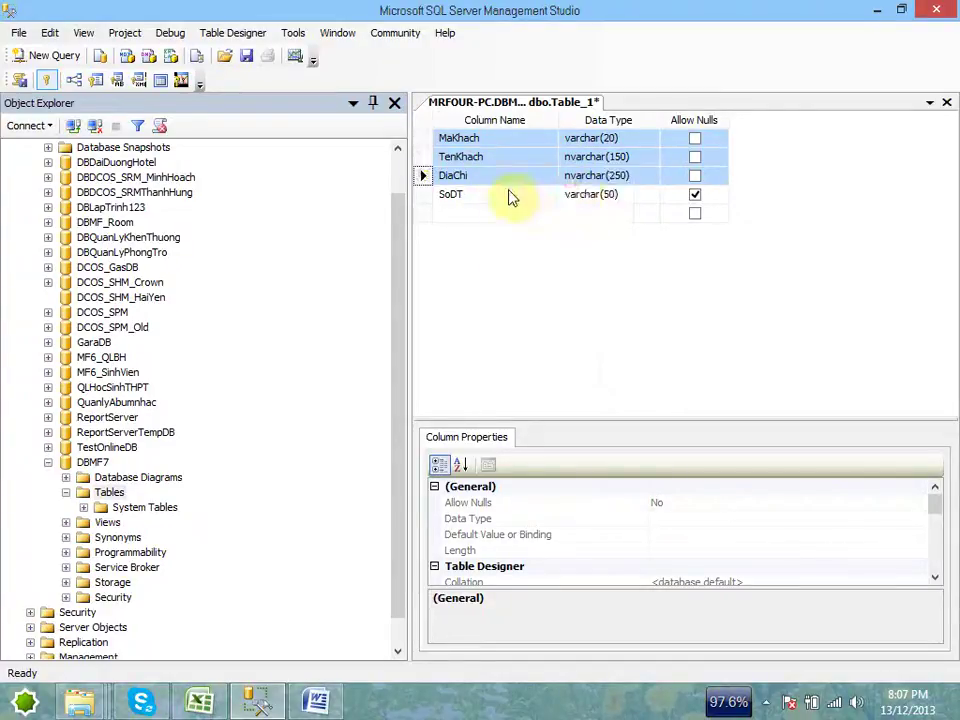
left_click(422, 156)
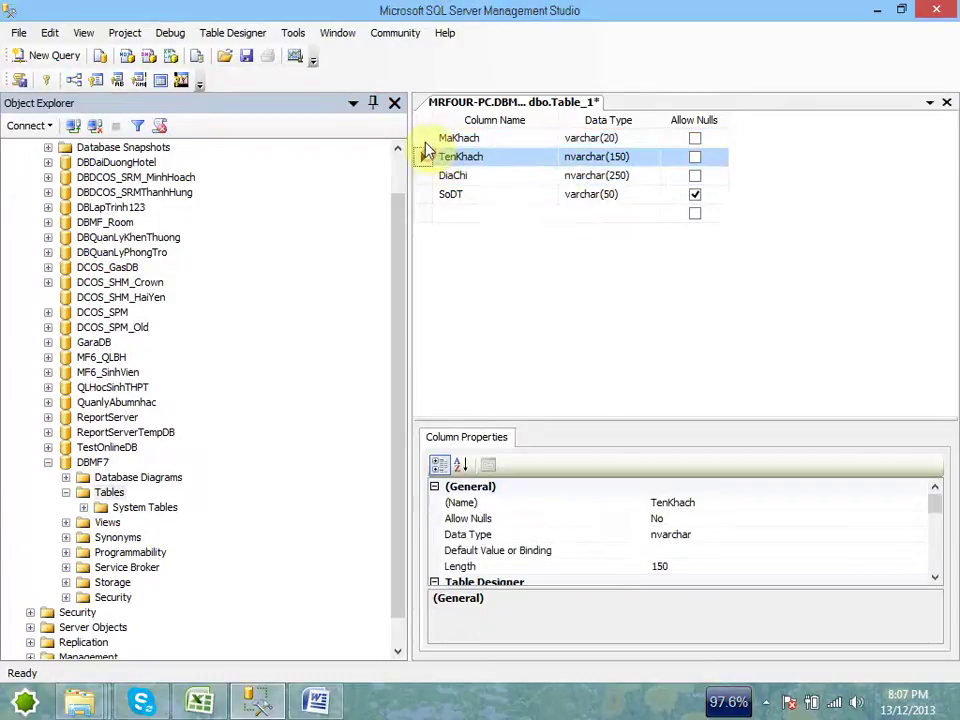
left_click(422, 139)
right_click(424, 140)
left_click(489, 149)
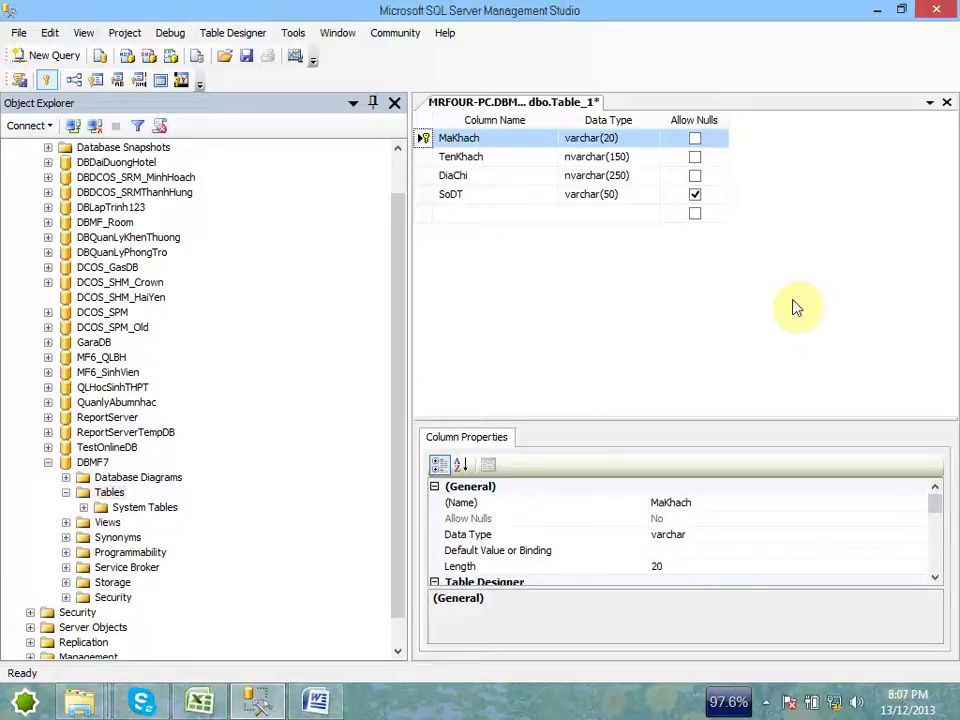
Step: Save the table as KhachHang in SQL Server Management Studio, checking its name in the Word exercise
key("ctrl+s")
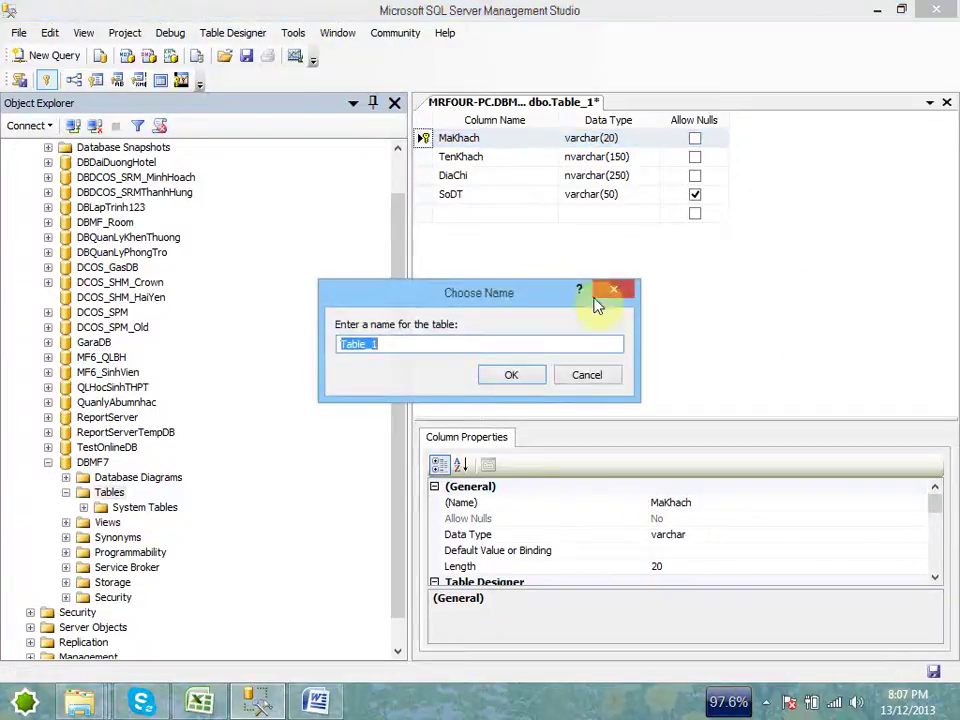
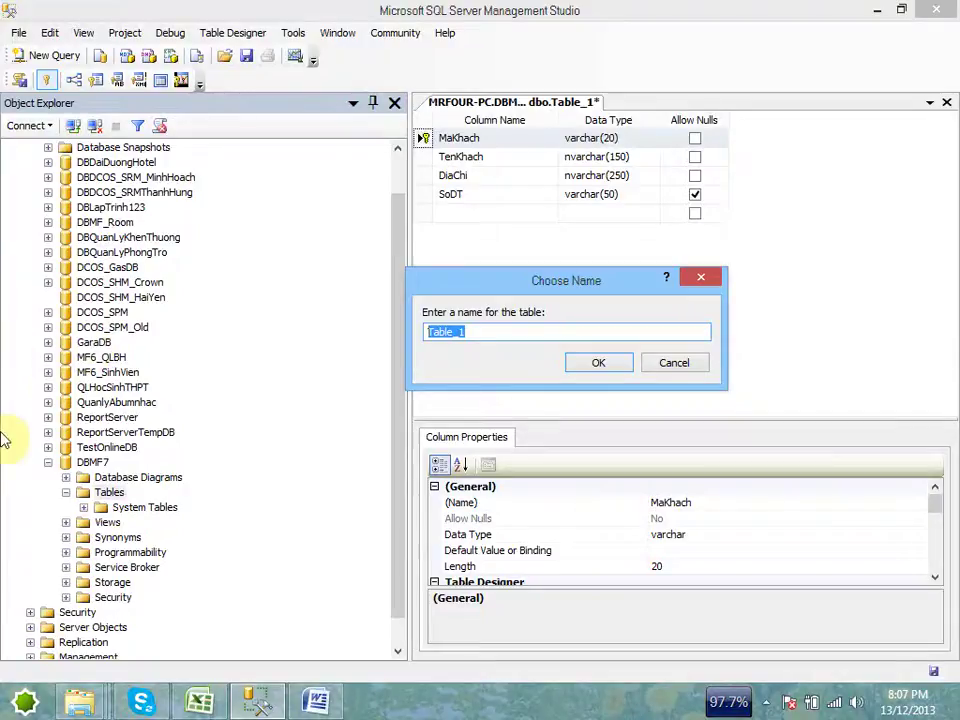
left_click(316, 700)
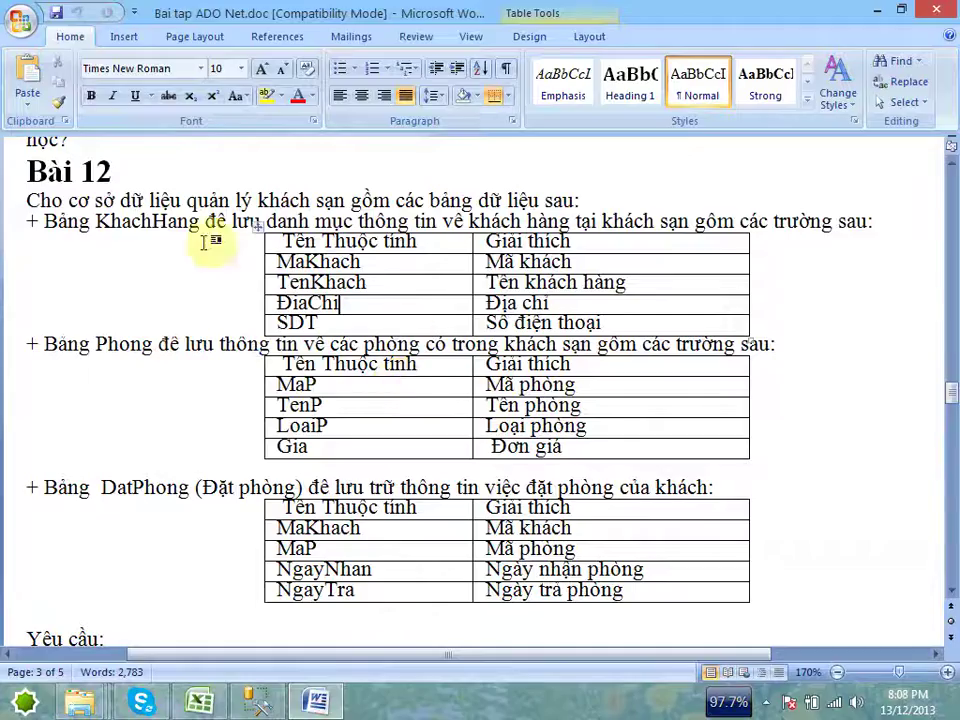
left_click(260, 705)
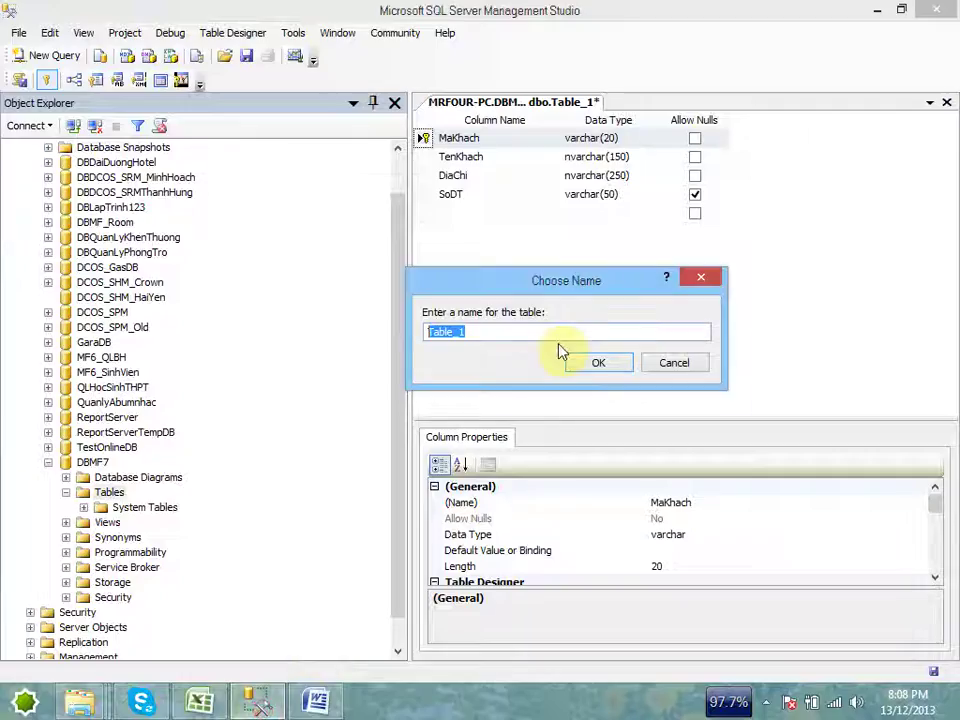
type("Khach")
type("Hang")
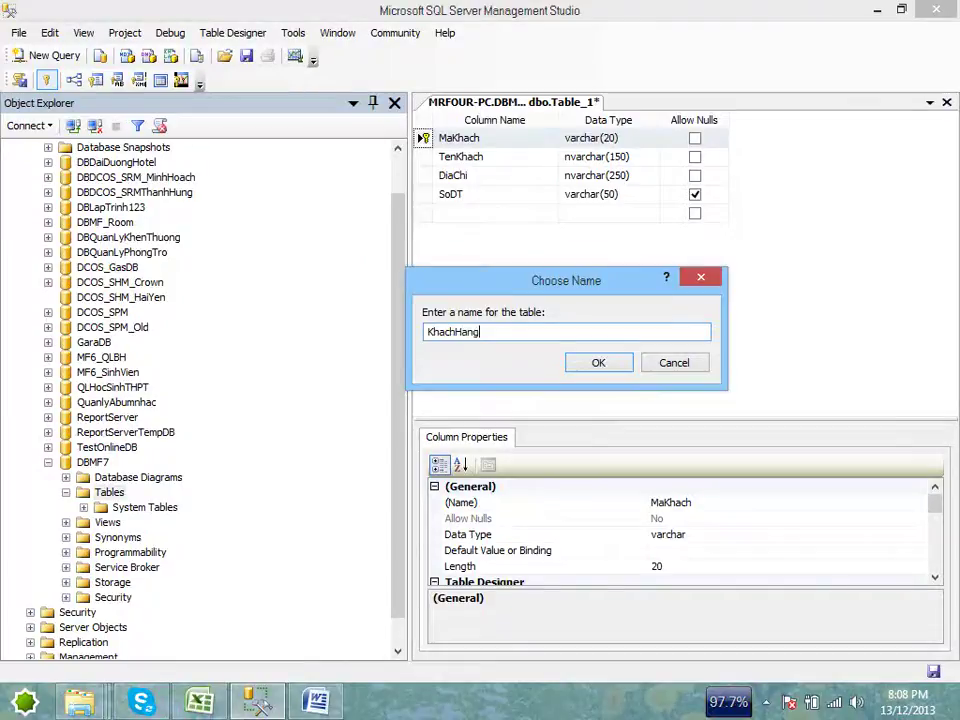
key("Return")
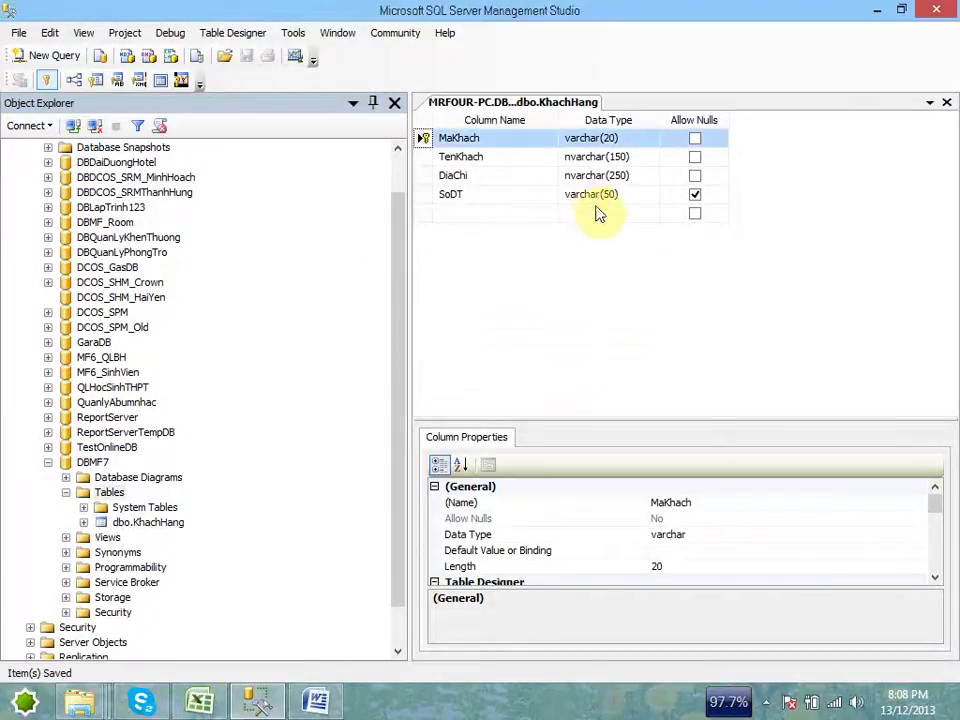
Step: Check the Phong field list in the Word exercise and start a new DBMF7 table in SQL Server Management Studio
left_click(110, 492)
scroll(135, 505, "down", 1)
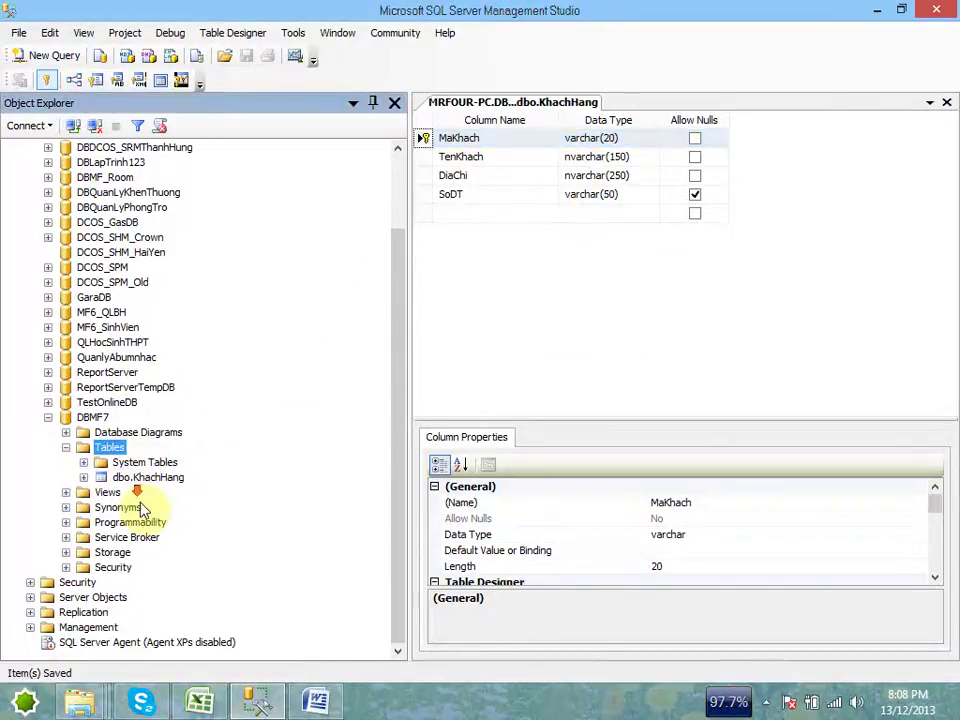
scroll(212, 508, "up", 2)
scroll(212, 508, "down", 2)
left_click(316, 702)
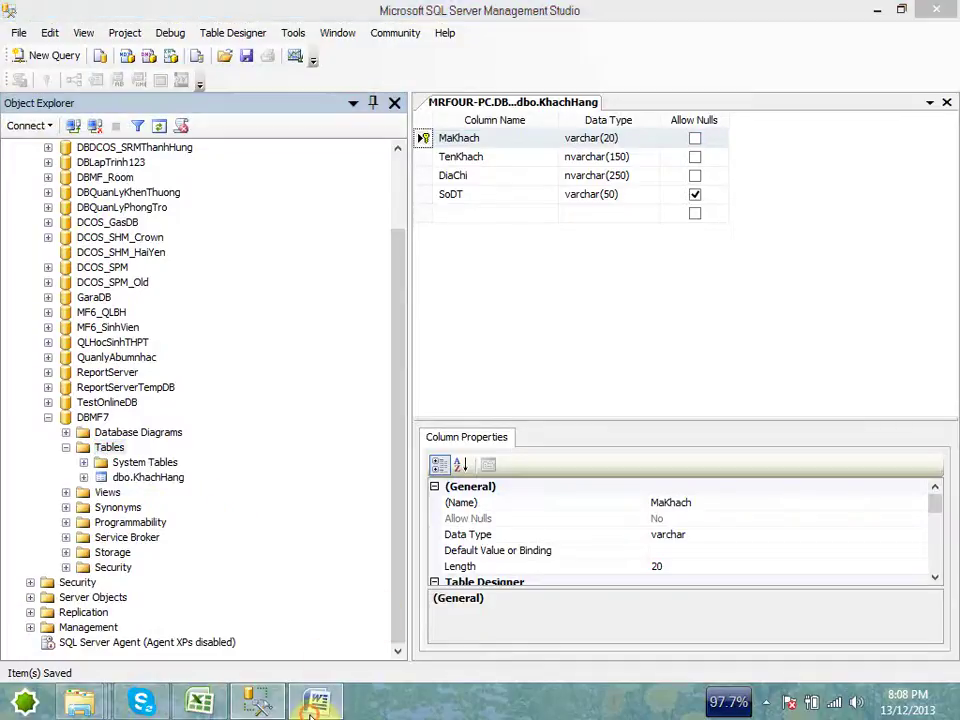
scroll(429, 313, "down", 1)
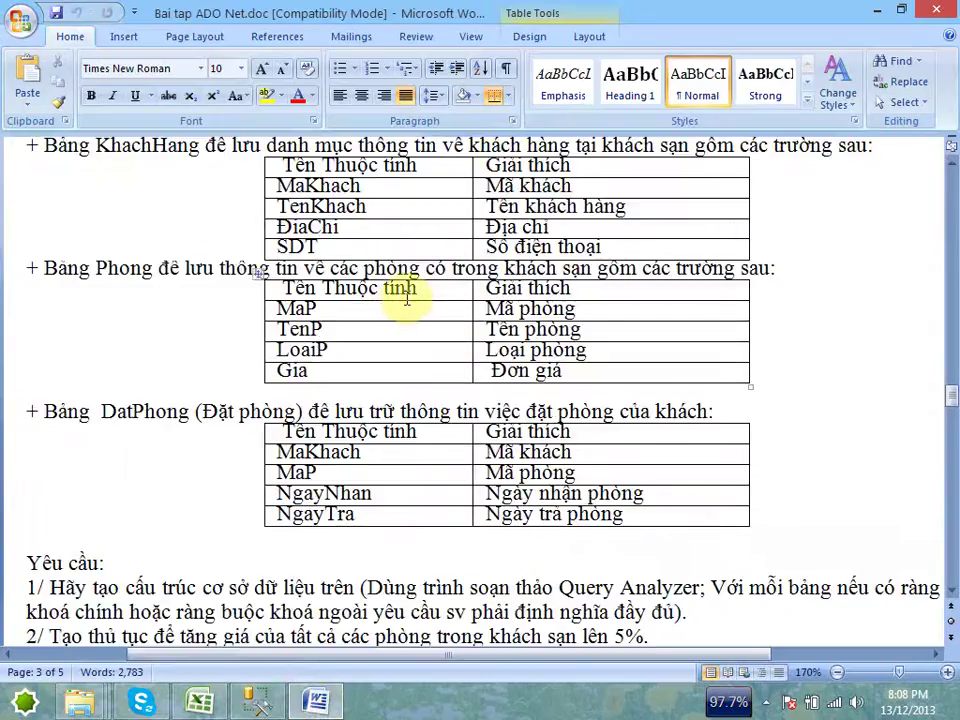
left_click(395, 313)
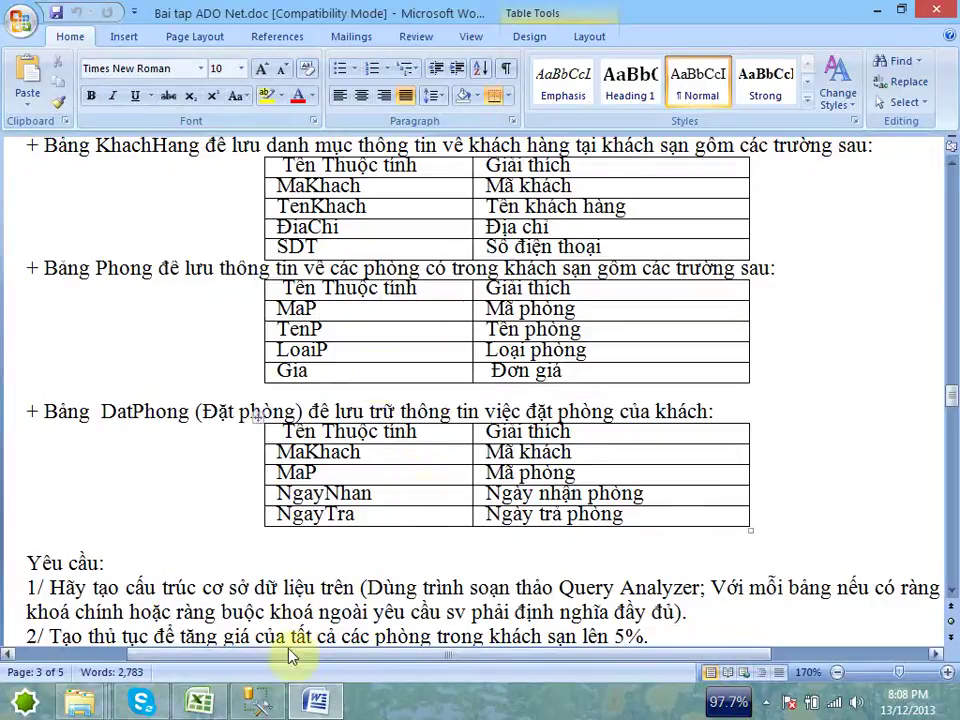
left_click(257, 702)
right_click(108, 450)
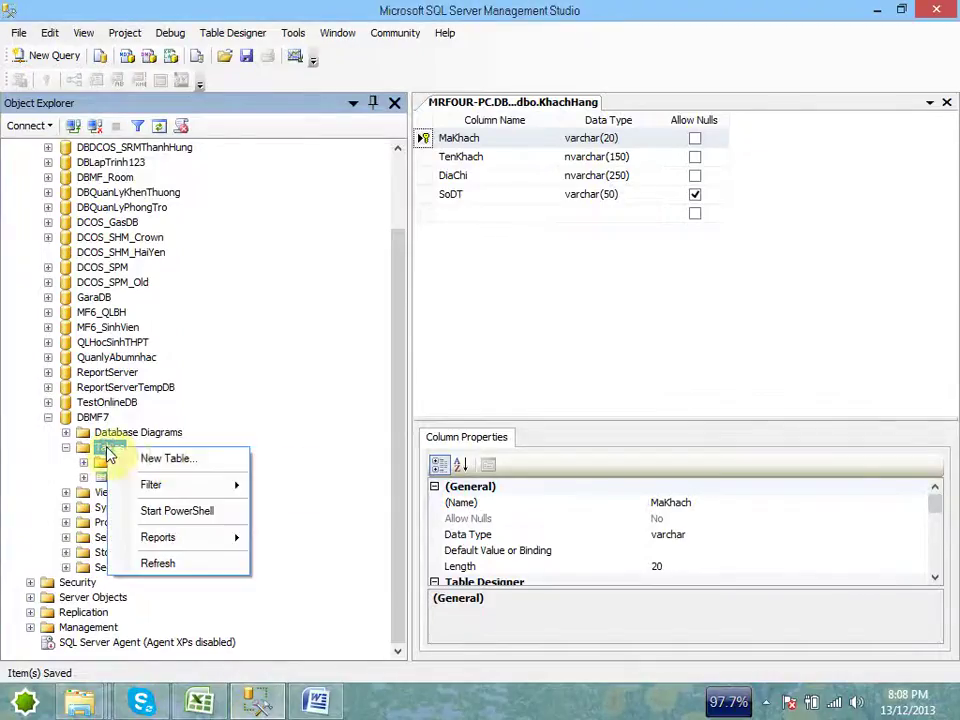
left_click(170, 458)
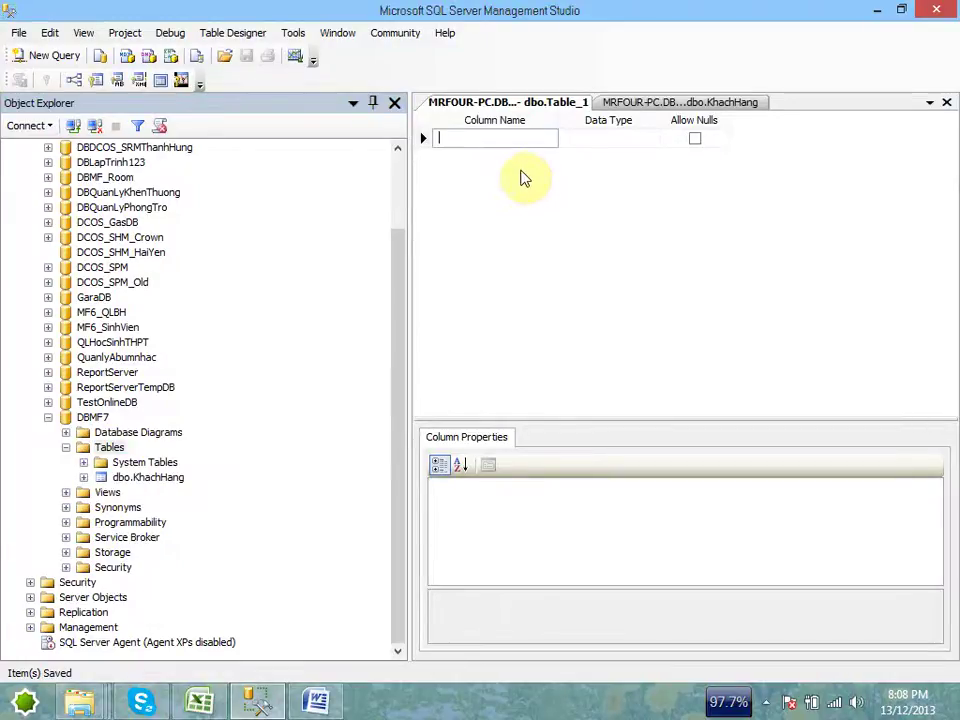
Step: Add a first column named MaPhong with the data type varchar(50)
type("MaPhong")
key("Tab")
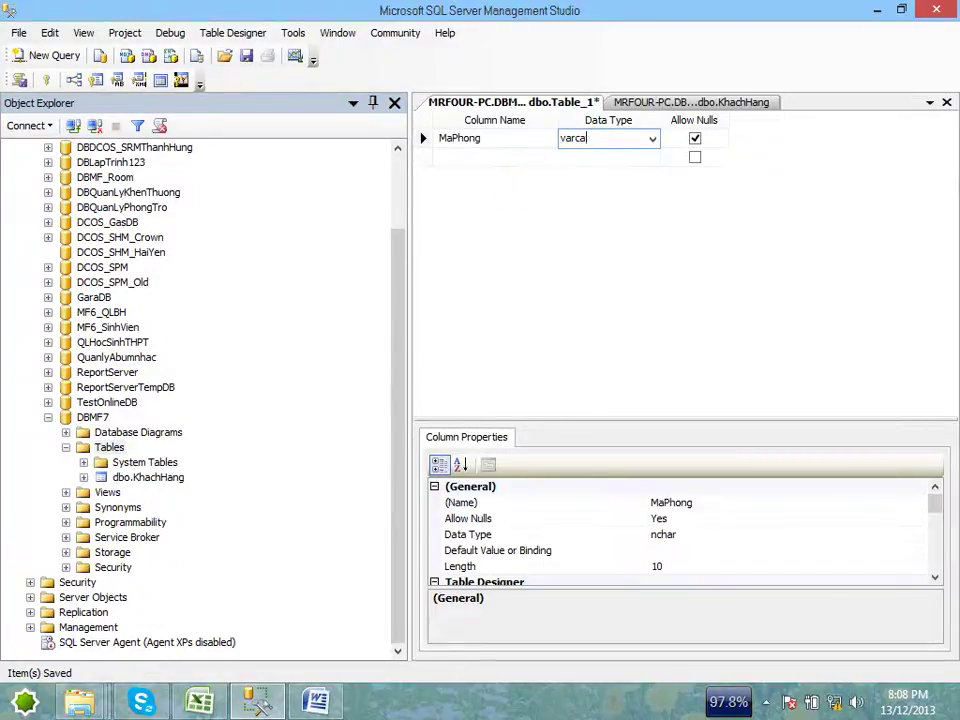
type("varchar(50")
key("End")
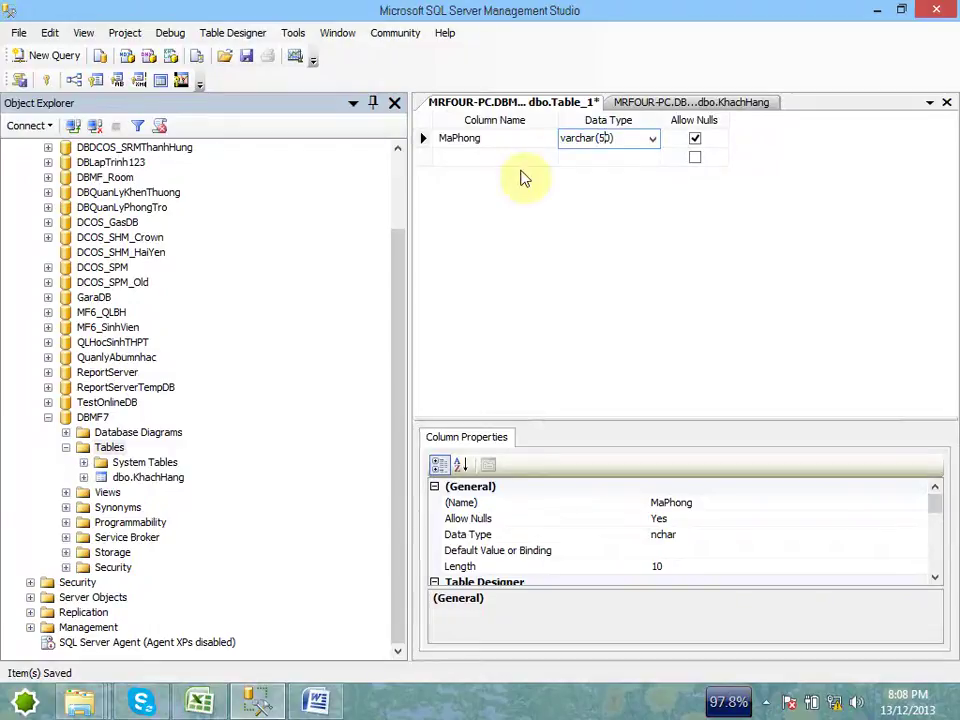
key("Tab")
key("Tab")
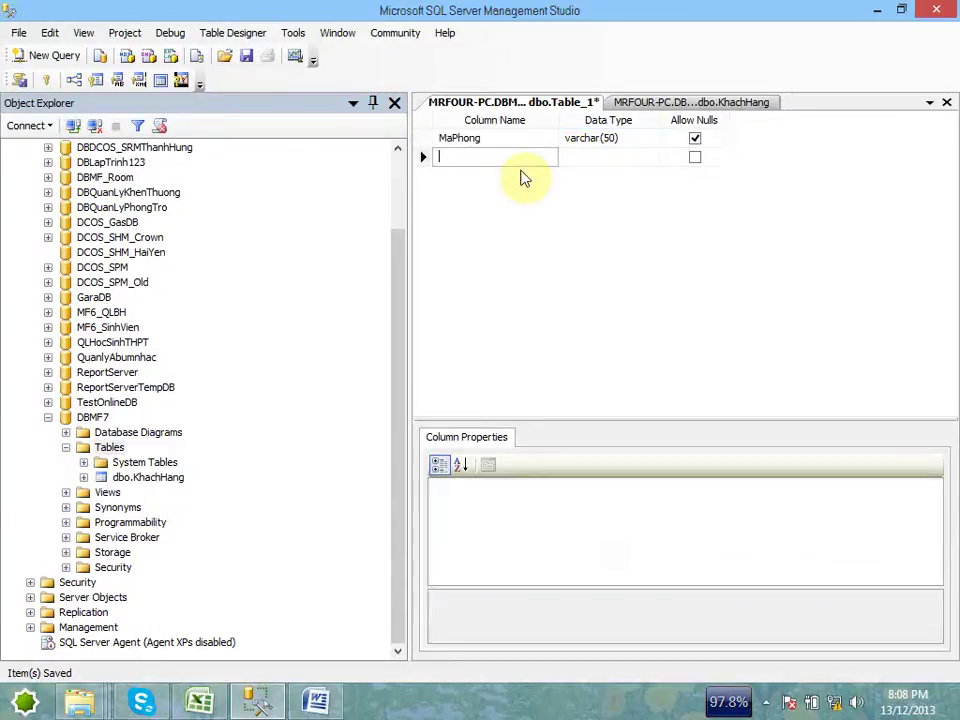
Step: Add a TenPhong column with data type nvarchar(50) below MaPhong in the new table
type("TEn")
key("BackSpace")
key("BackSpace")
type("enPhong")
key("Tab")
type("va")
key("End")
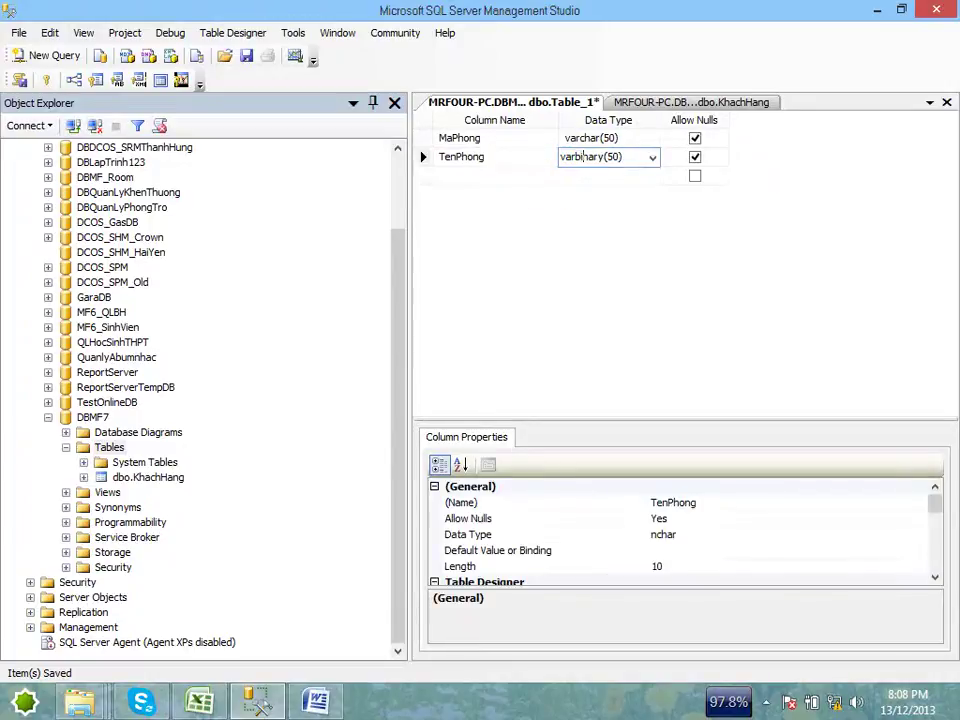
left_click(606, 165)
key("ctrl+a")
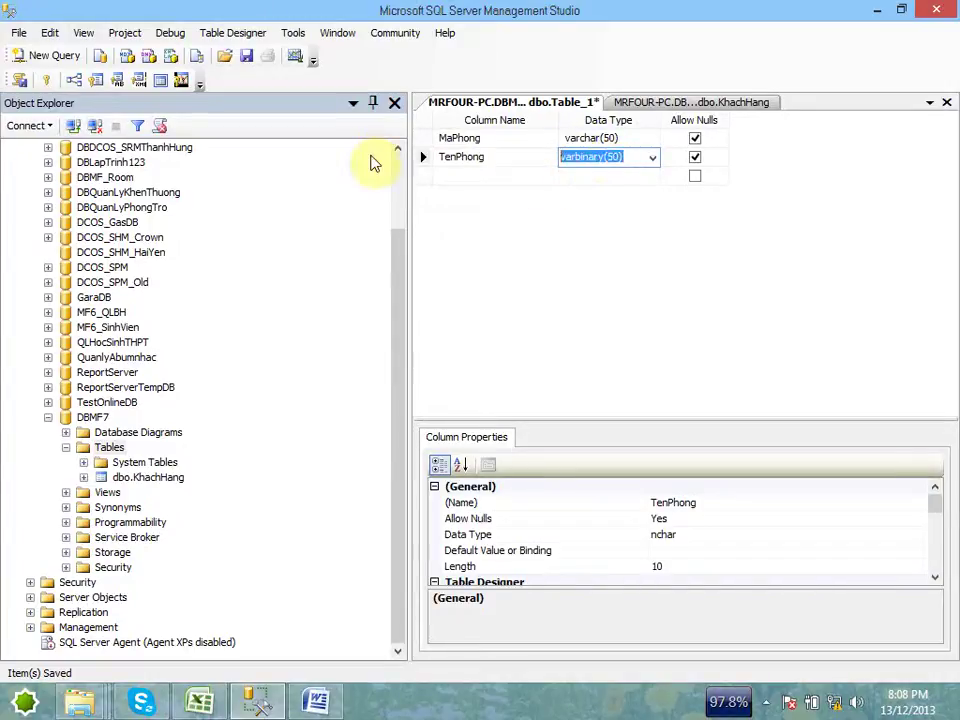
type("nvar")
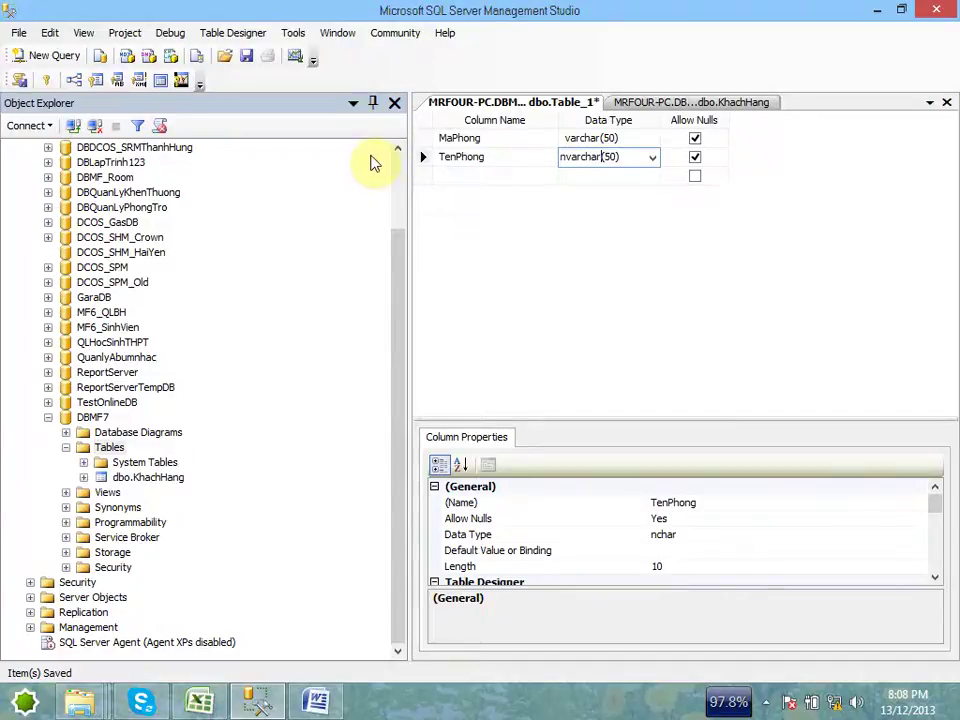
key("Tab")
key("Tab")
Step: Add a LoaiPhong column with data type nvarchar(50) below TenPhong
type("LoaiP")
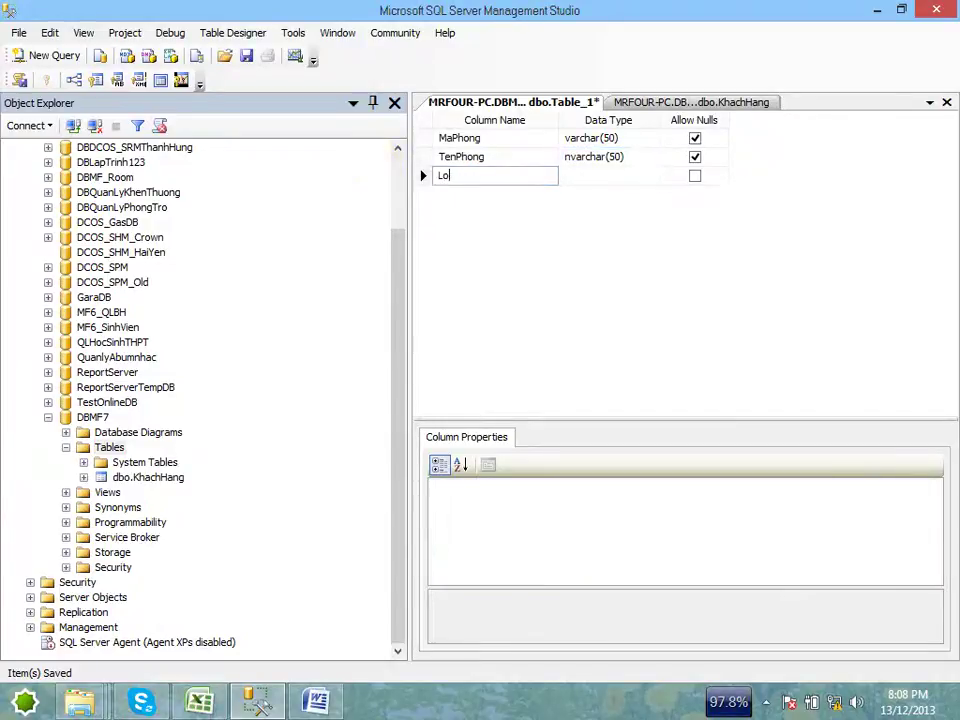
key("Tab")
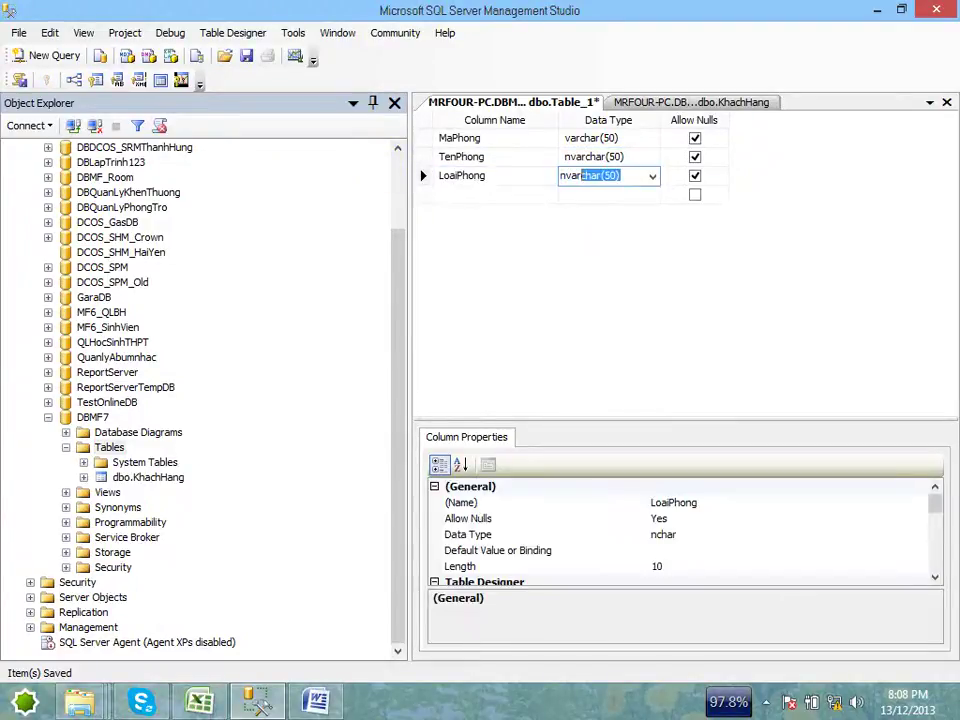
type("nvar")
key("Tab")
key("Tab")
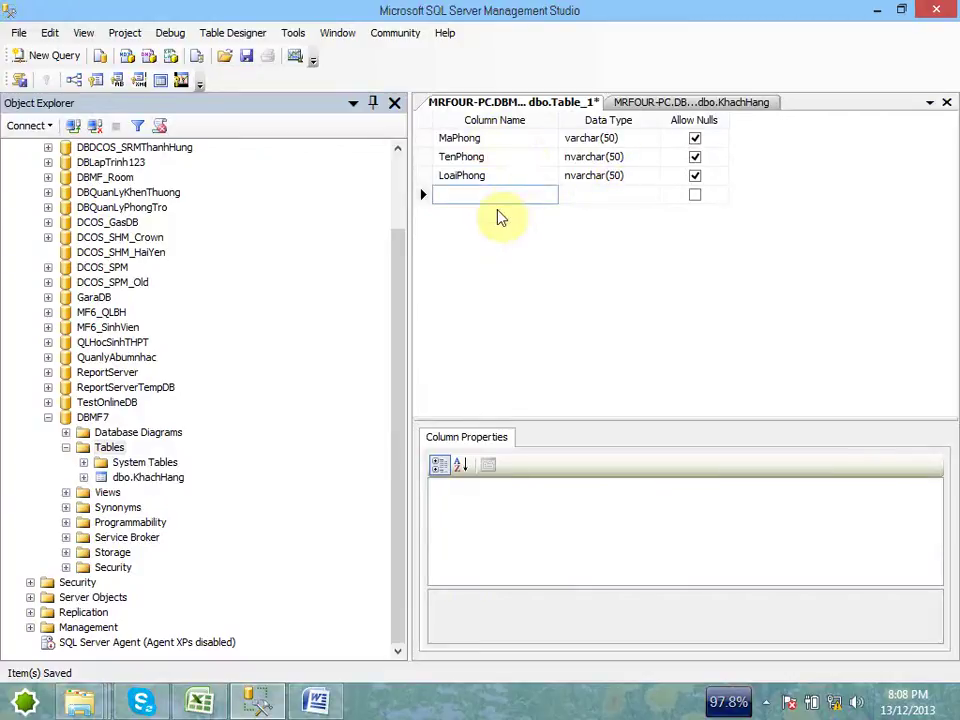
Step: Add a Gia column with data type int below LoaiPhong
type("Gia")
key("Tab")
type("int")
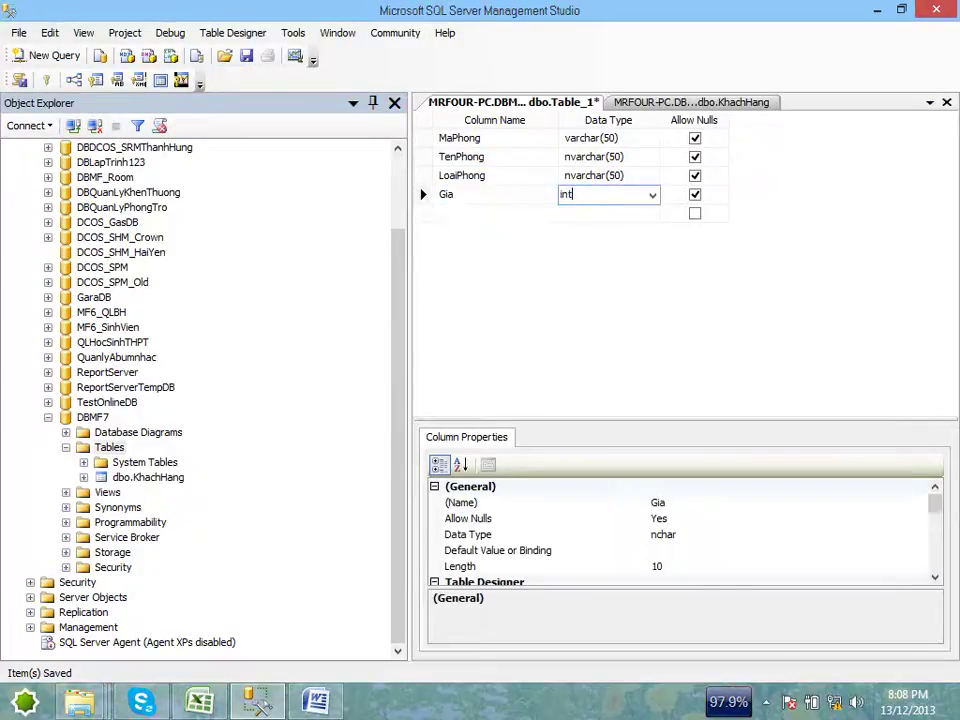
key("Tab")
key("Tab")
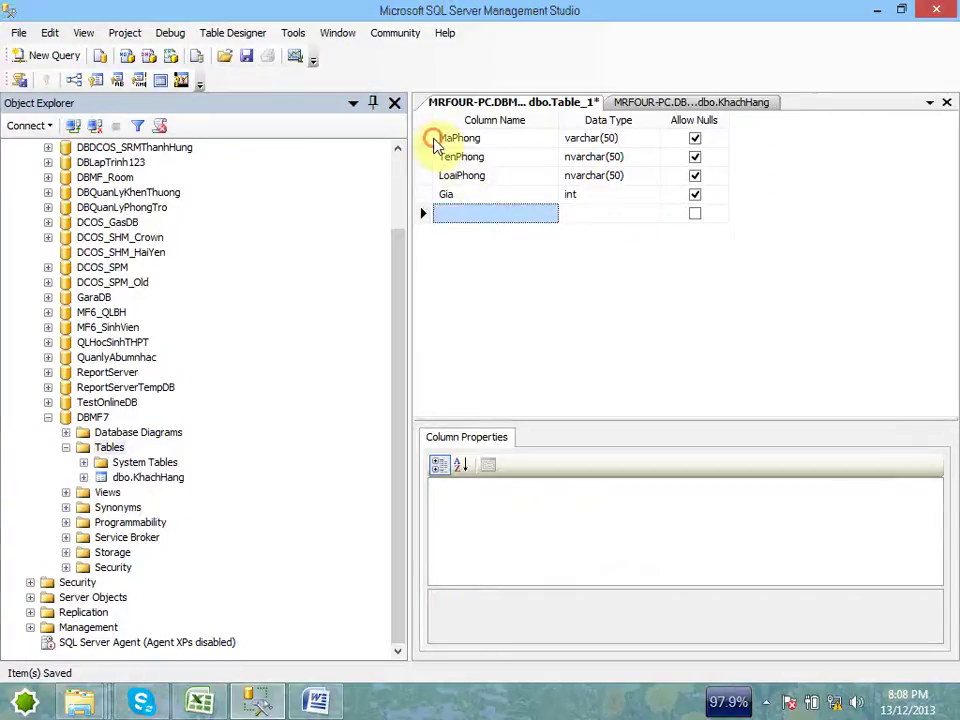
Step: Set the MaPhong column as the table's primary key
left_click(433, 141)
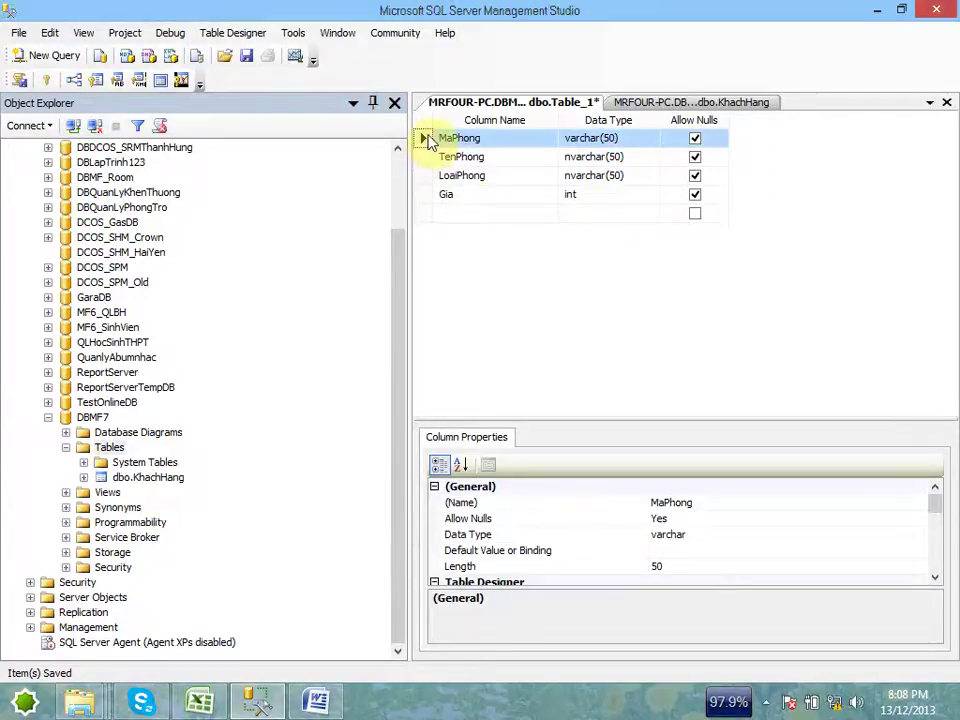
right_click(425, 139)
left_click(474, 150)
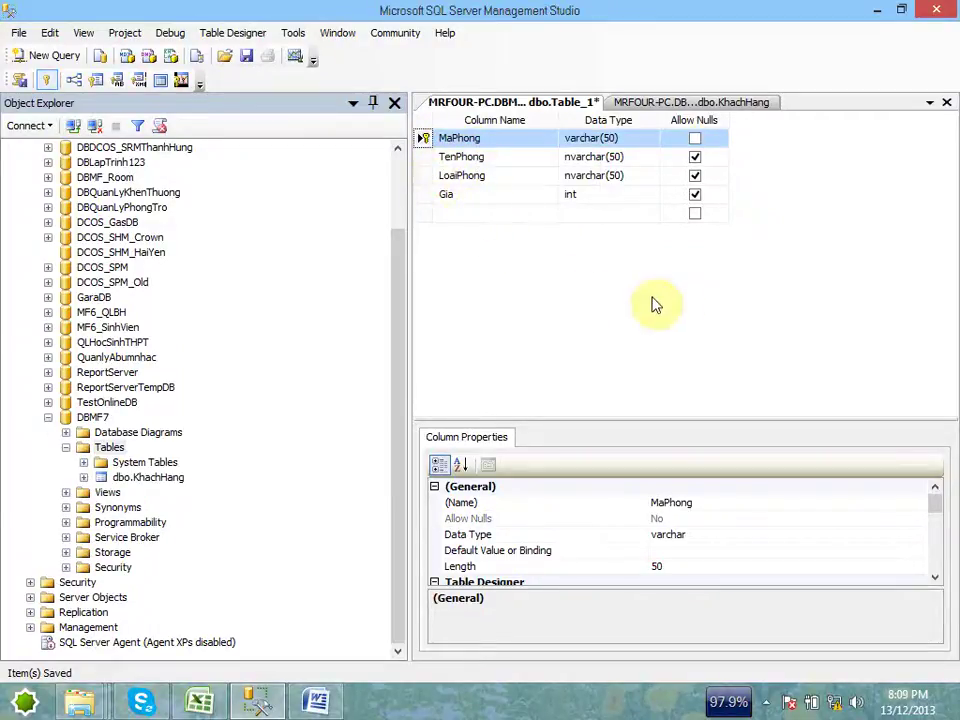
Step: Save the table under the name Phong
left_click(710, 305)
left_click(245, 58)
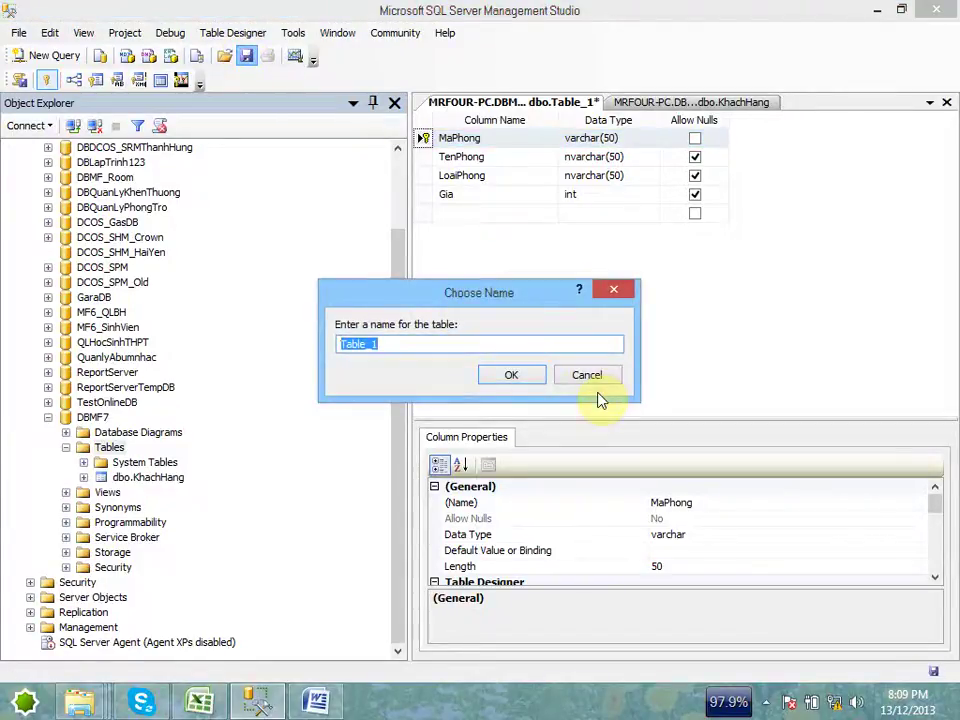
type("Phong")
key("Return")
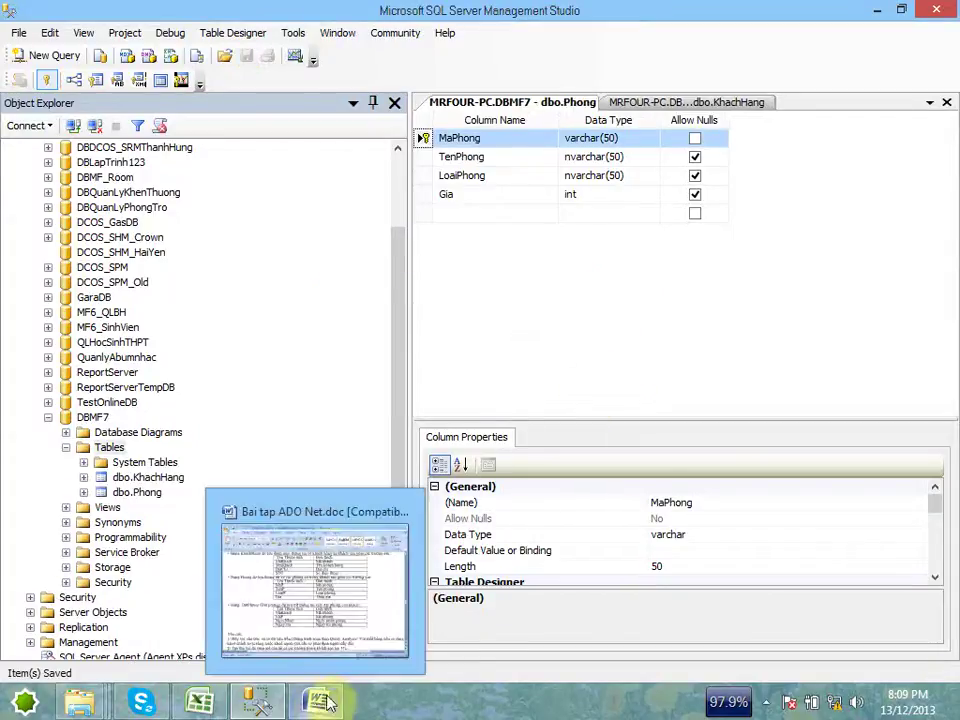
left_click(766, 702)
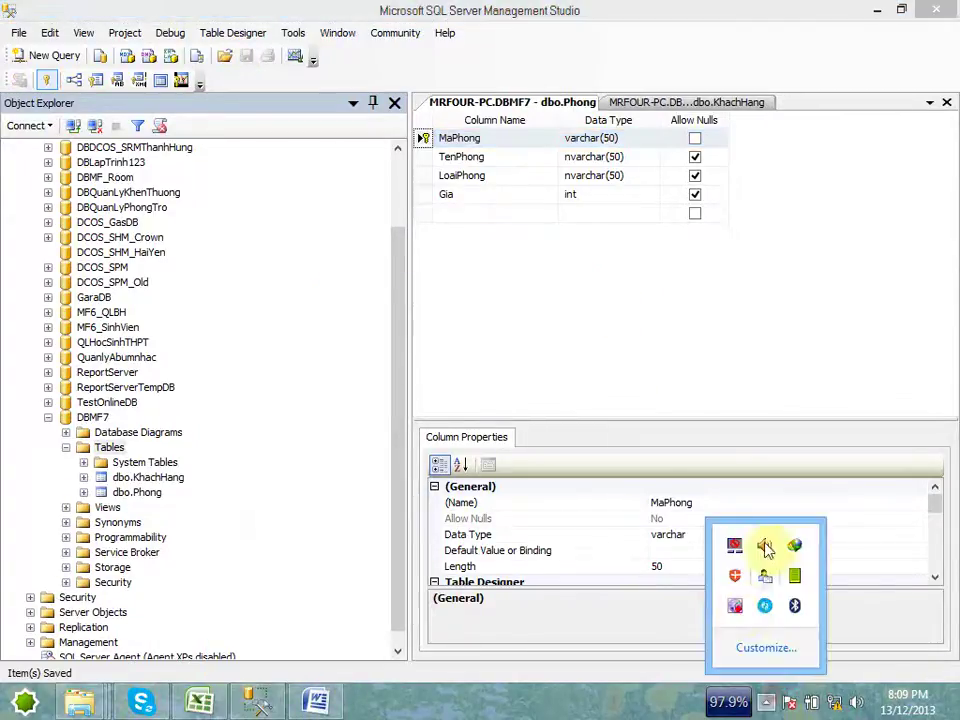
left_click(735, 608)
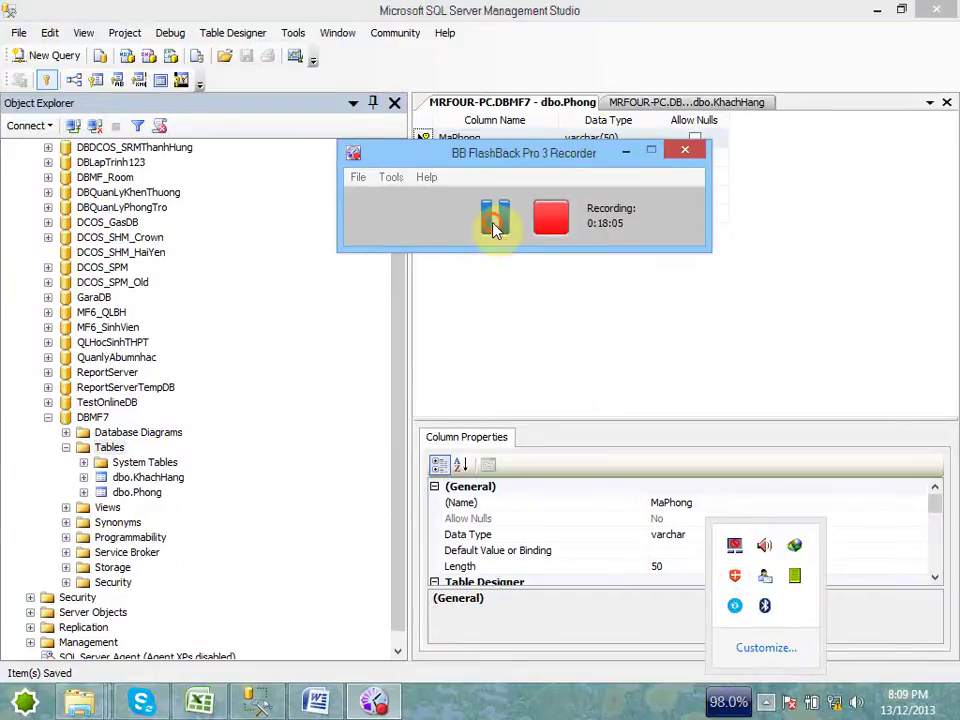
left_click(625, 151)
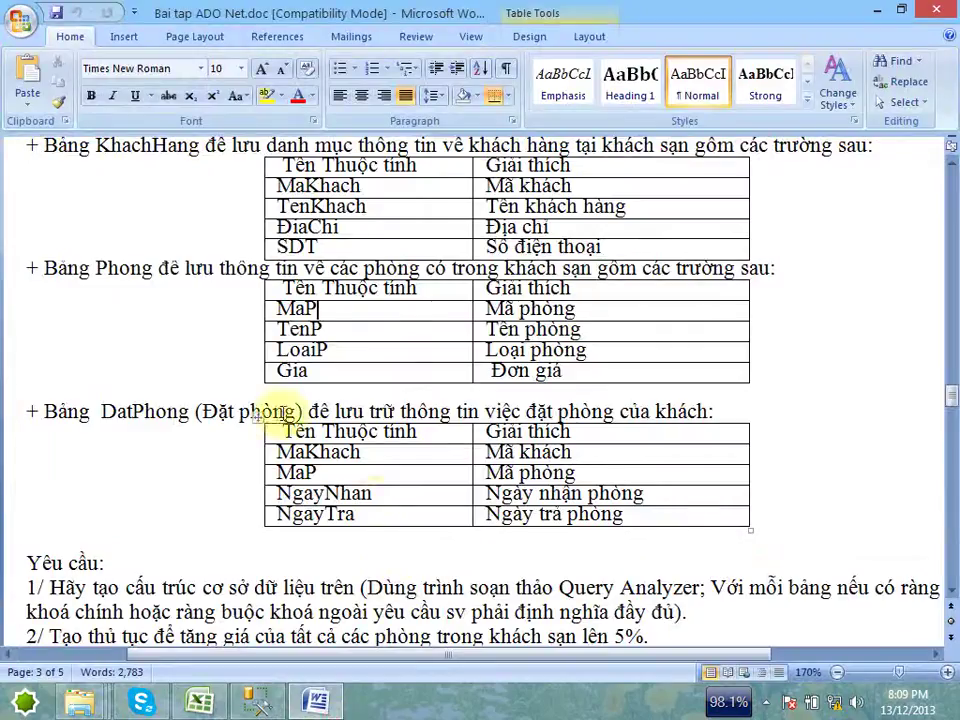
Step: Check the DatPhong fields in the Word exercise, then return to SQL Server Management Studio and start a new table in DBMF7 with more design space
left_click(368, 457)
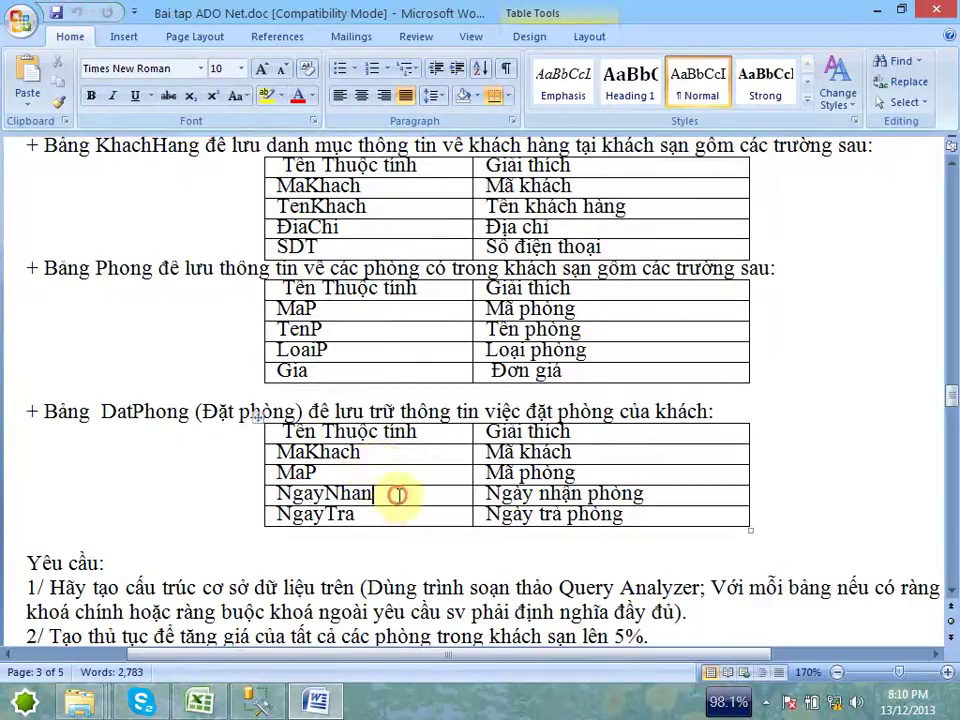
left_click(257, 702)
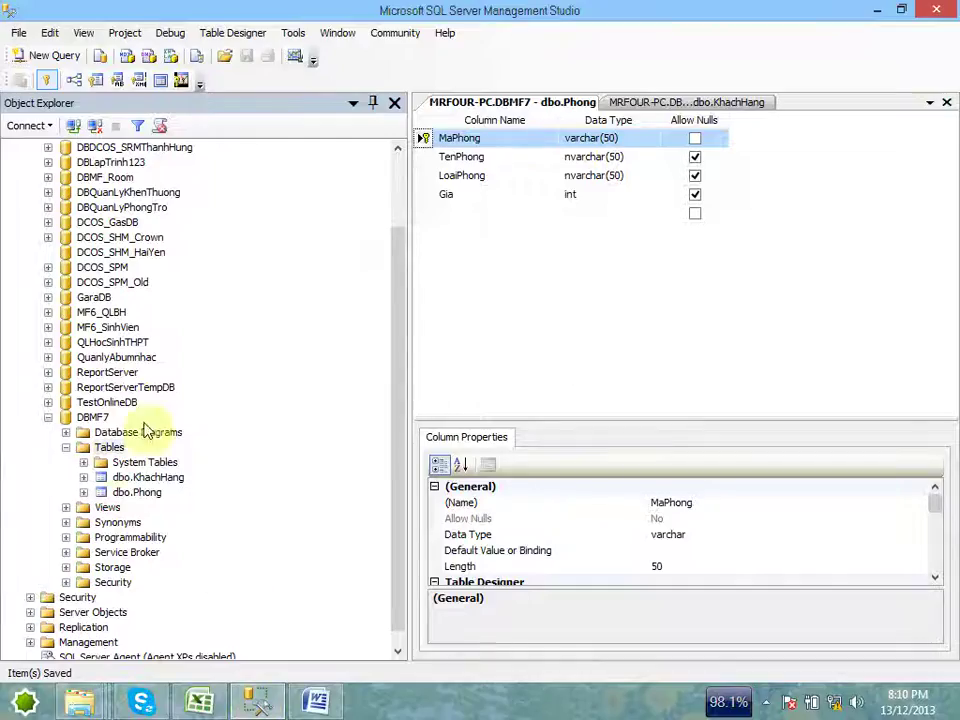
right_click(112, 447)
left_click(156, 467)
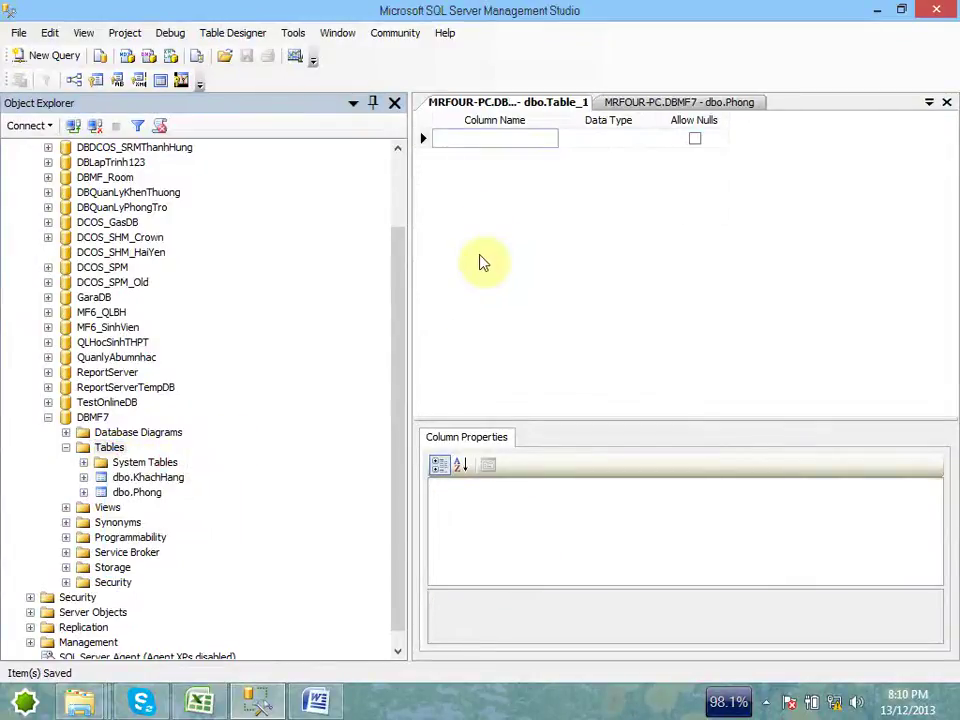
left_click_drag(408, 272, 286, 273)
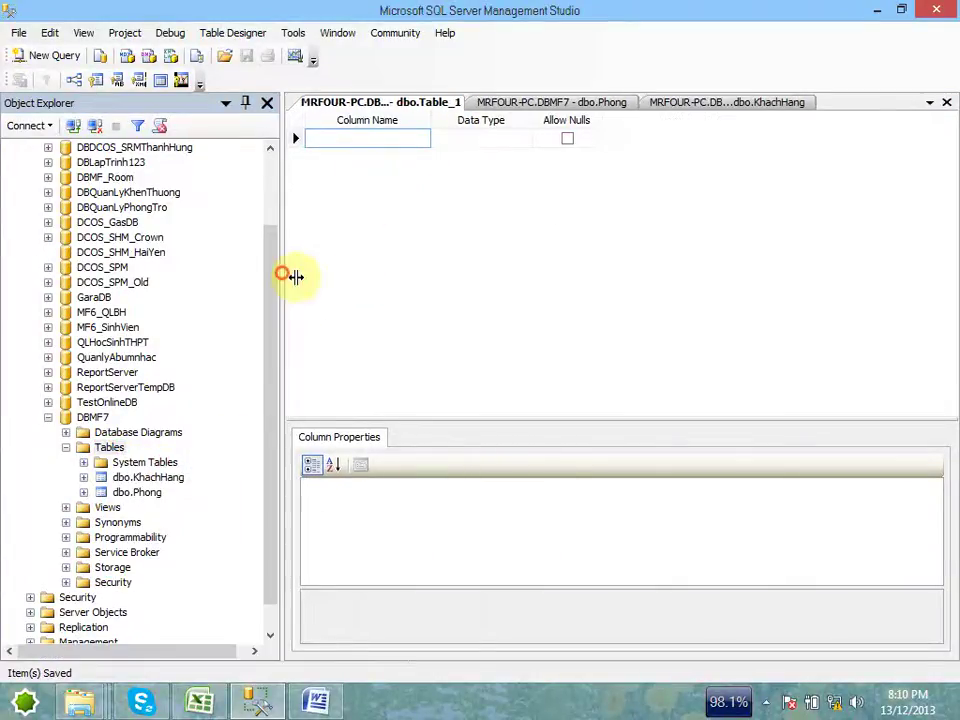
left_click(552, 103)
left_click(375, 102)
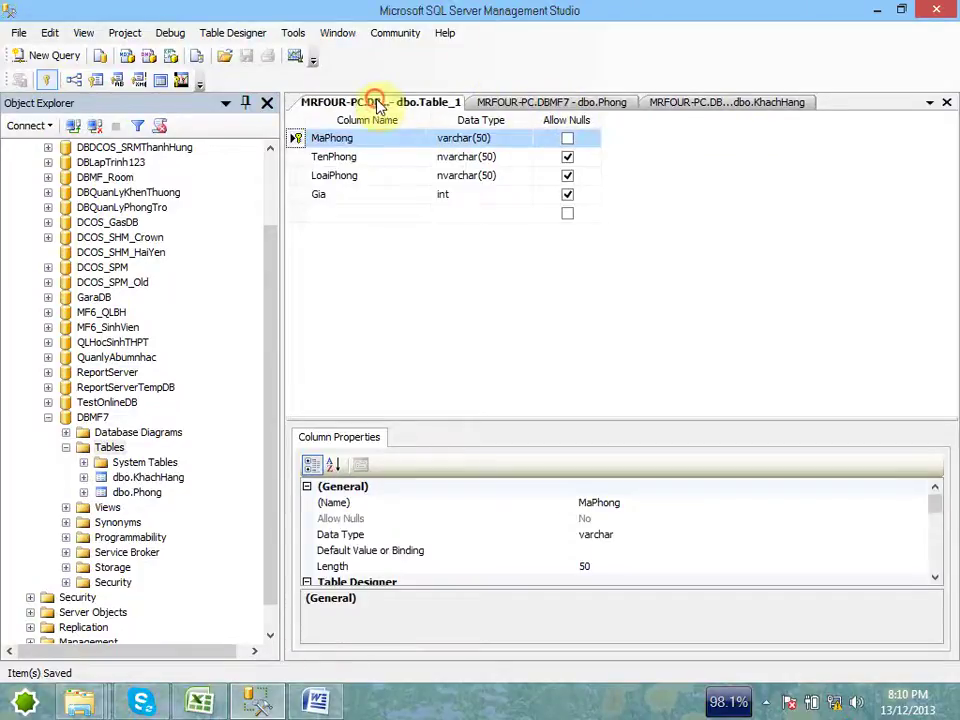
left_click(556, 104)
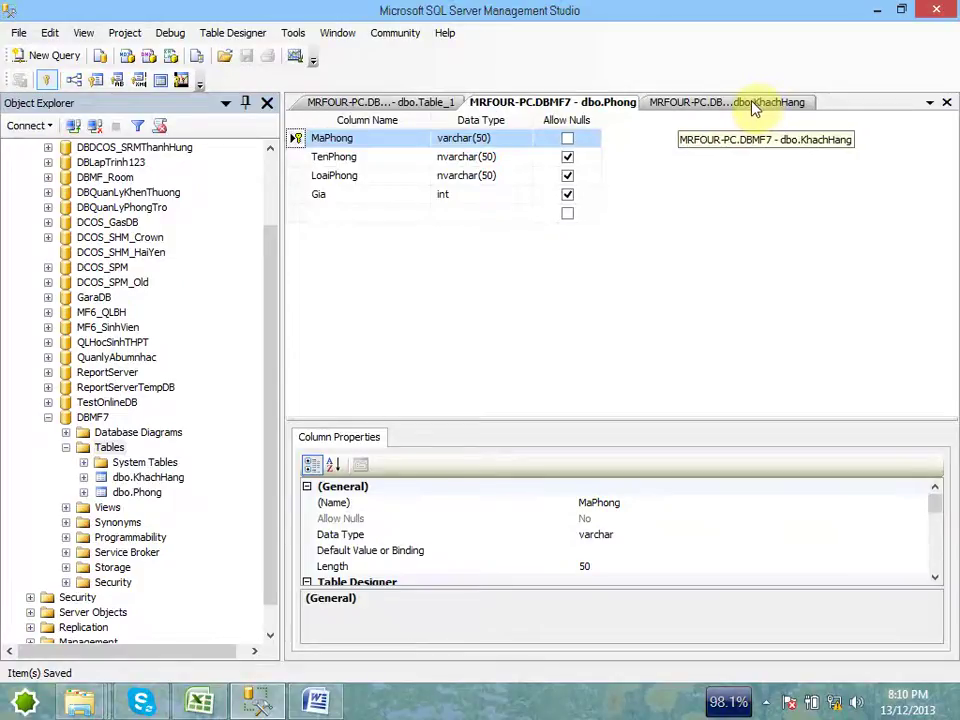
left_click(422, 104)
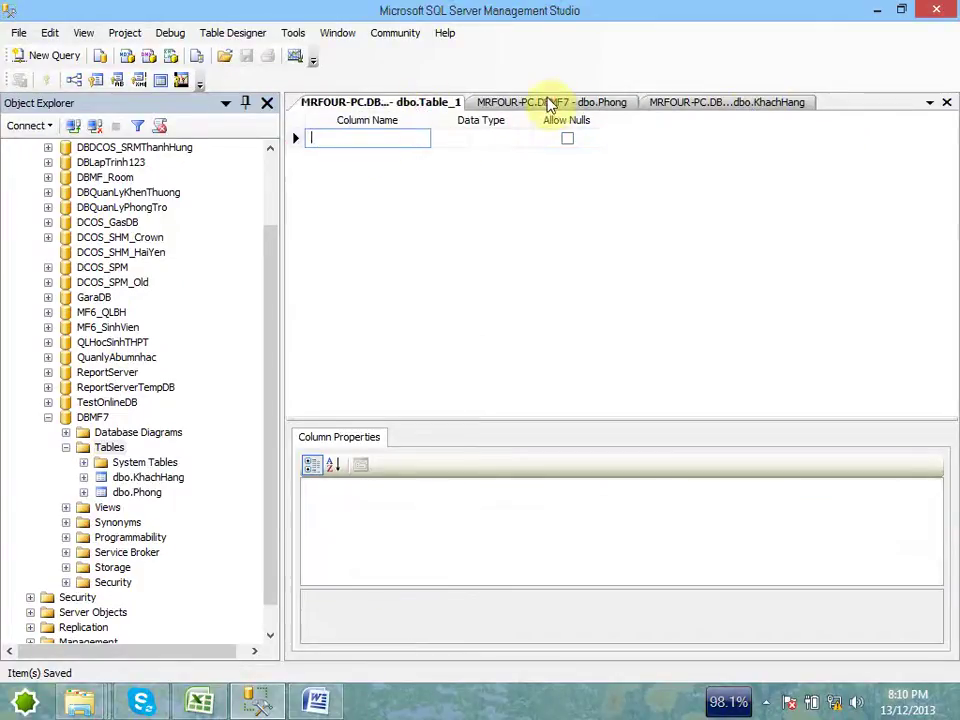
Step: Copy the MaPhong column from the Phong table design and paste it as the first column of the new table
left_click(540, 108)
left_click(295, 139)
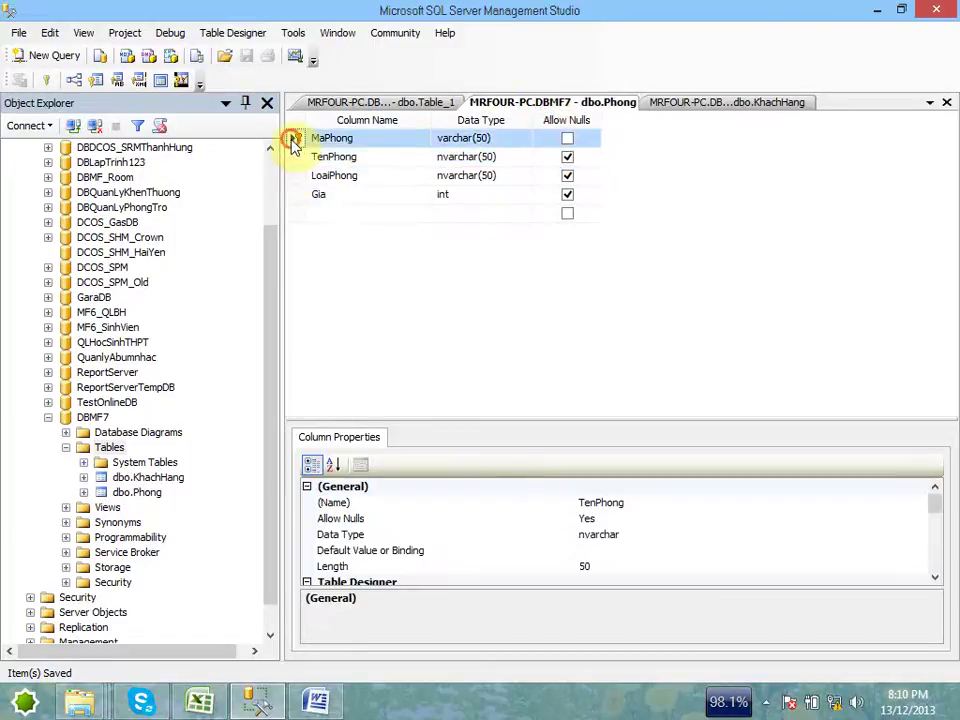
left_click(298, 156)
left_click(295, 194)
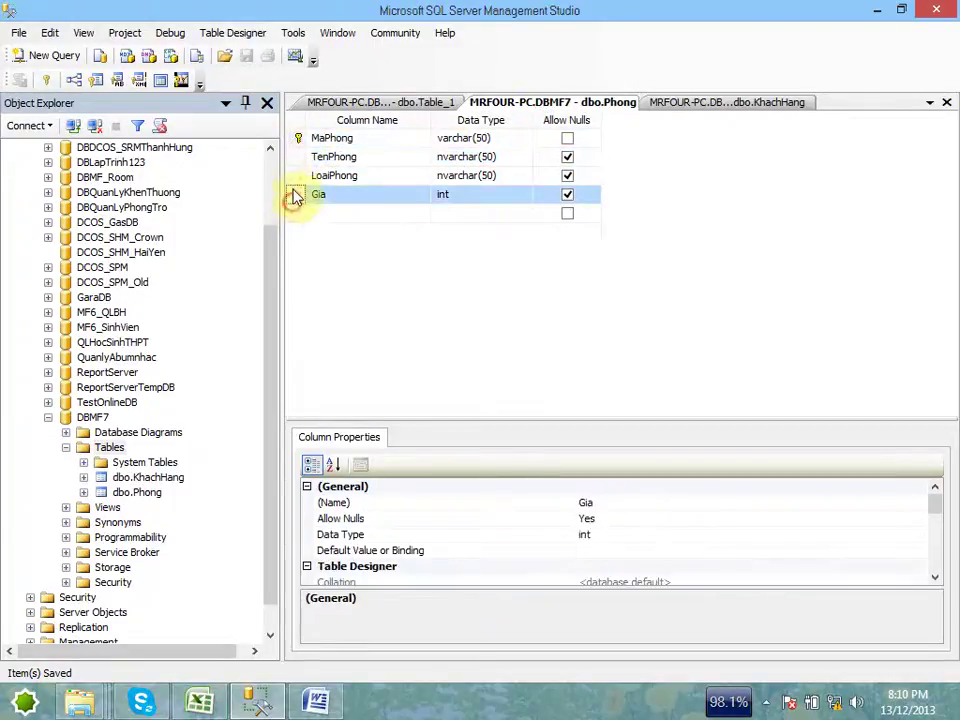
left_click(295, 176)
left_click(297, 156)
left_click(295, 176)
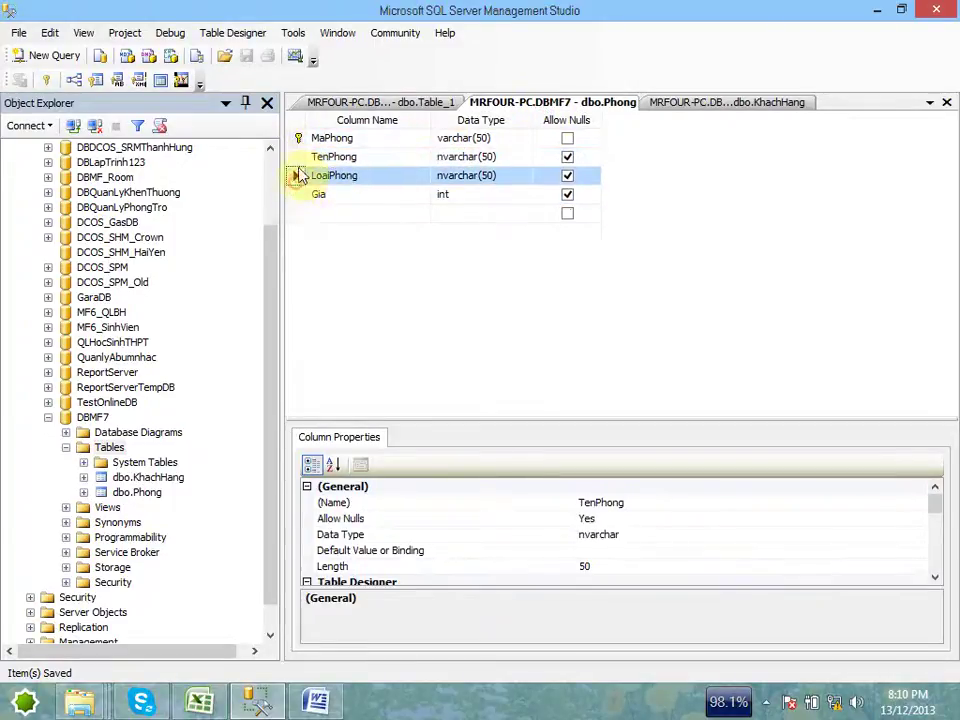
left_click(297, 139)
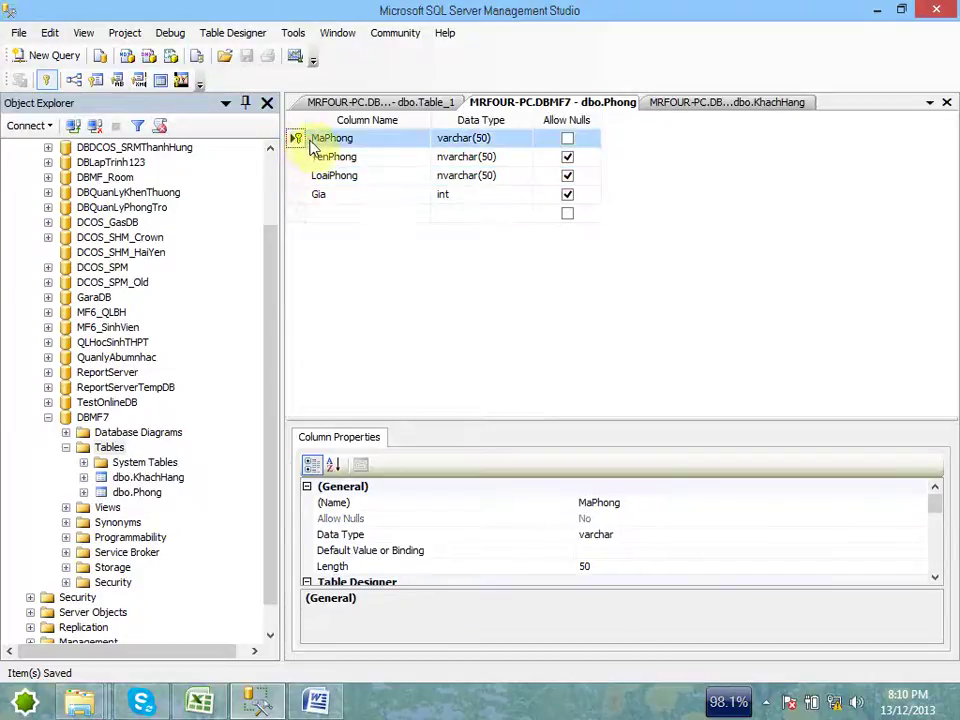
left_click(392, 103)
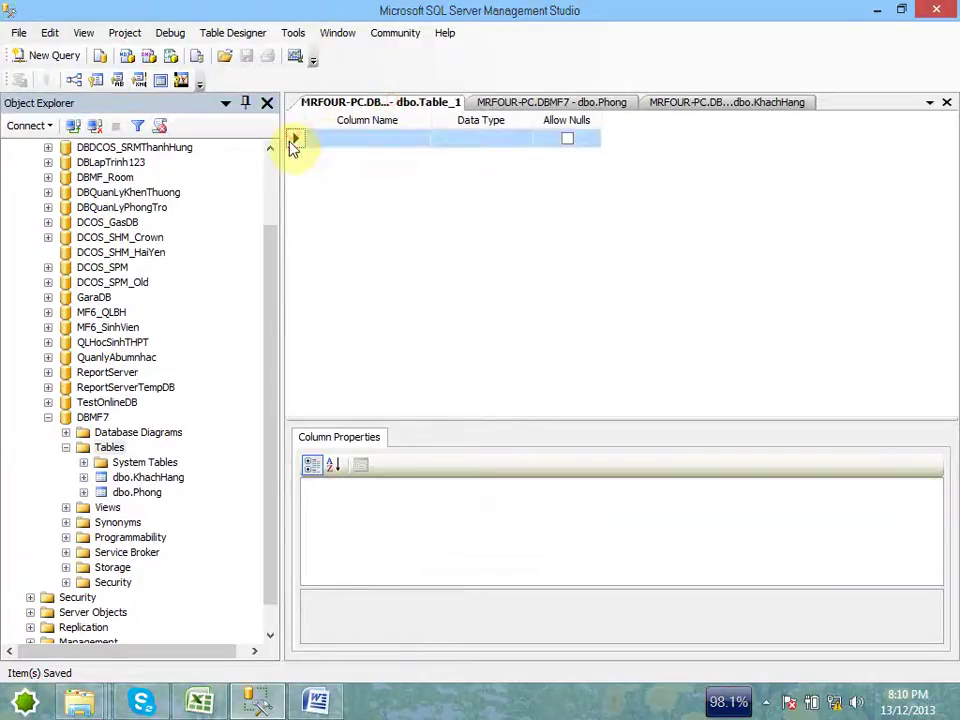
key("ctrl+v")
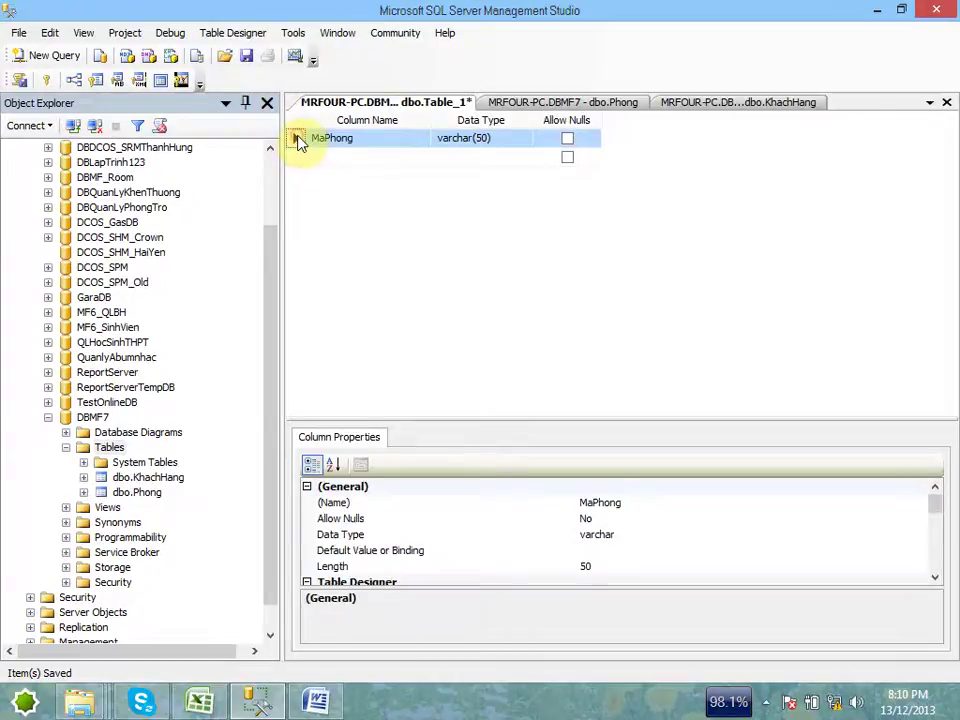
Step: Copy all four columns of the Phong table and paste them below MaPhong in the new table
left_click(612, 104)
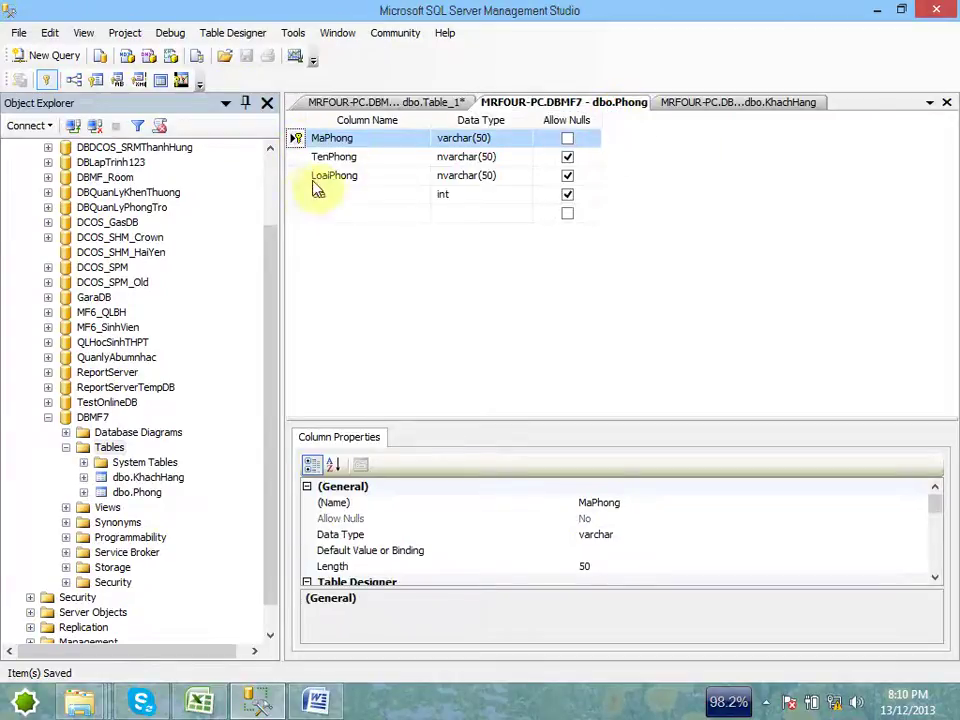
left_click(302, 193, "shift")
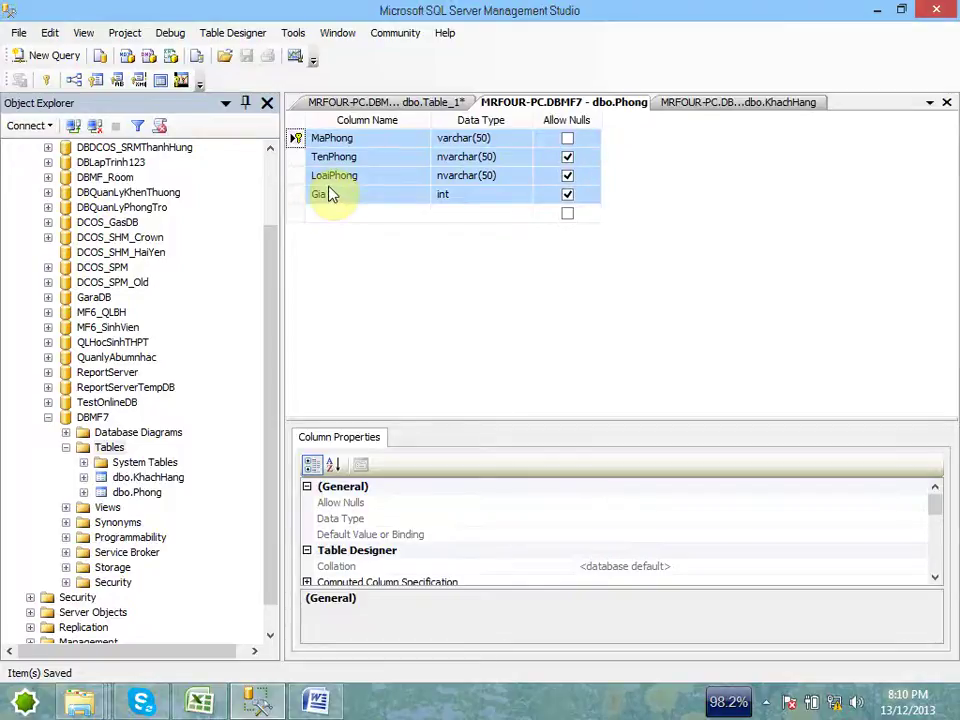
left_click(398, 102)
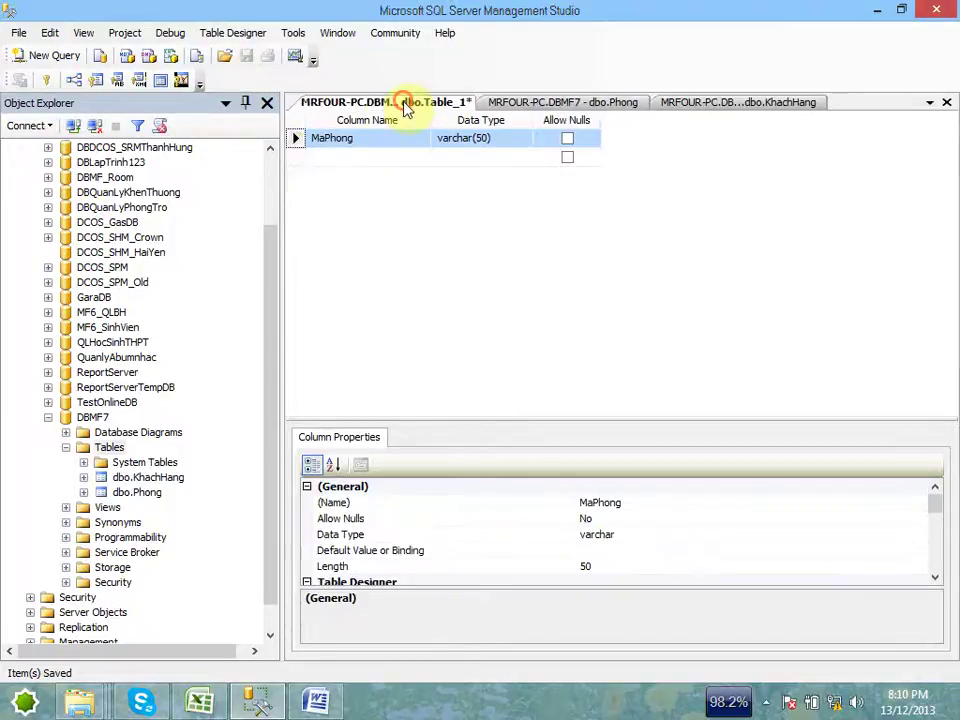
left_click(296, 157)
key("ctrl+v")
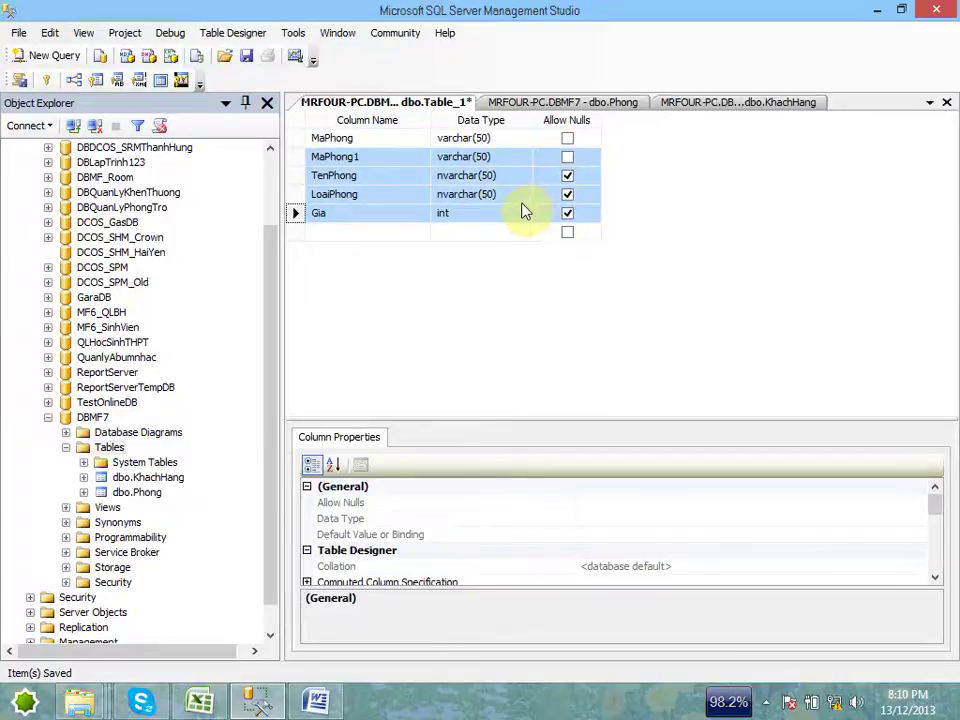
Step: Delete the MaPhong1, TenPhong, LoaiPhong and Gia columns from the new table
left_click(298, 194)
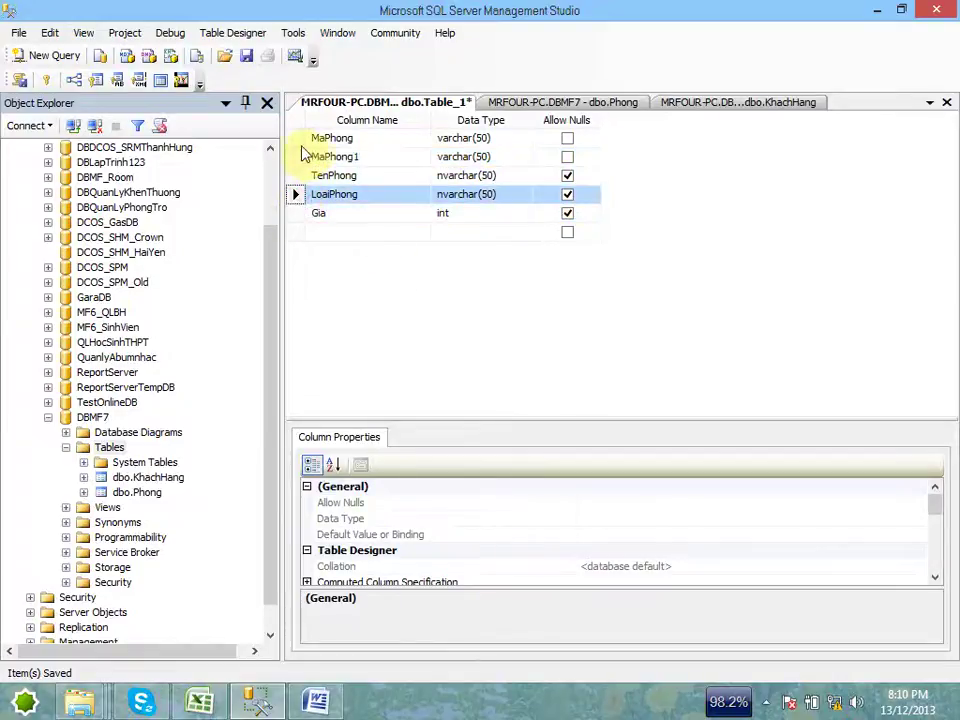
left_click(296, 157)
left_click(298, 213, "shift")
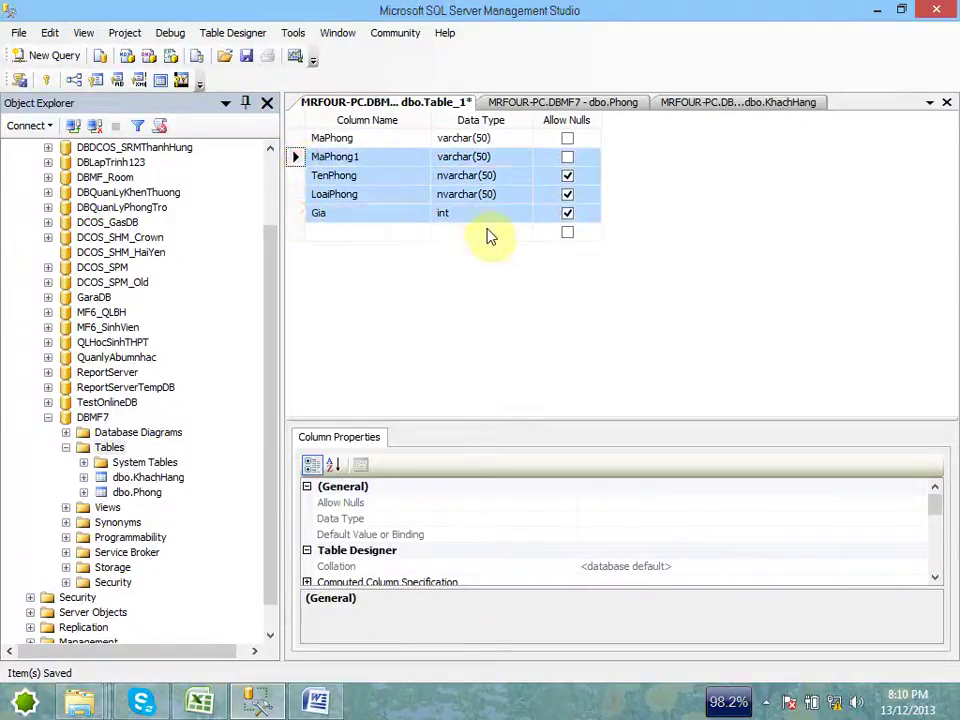
key("Delete")
Step: Copy the MaKhach column from the KhachHang table design and paste it below MaPhong in the new table
left_click(611, 103)
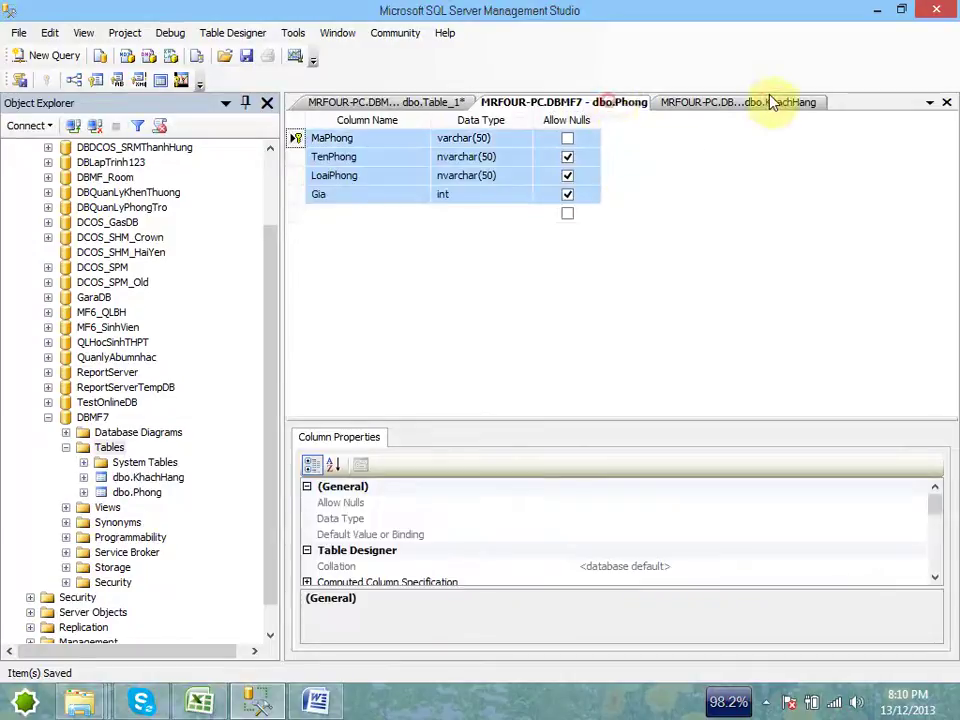
left_click(767, 102)
left_click(294, 156)
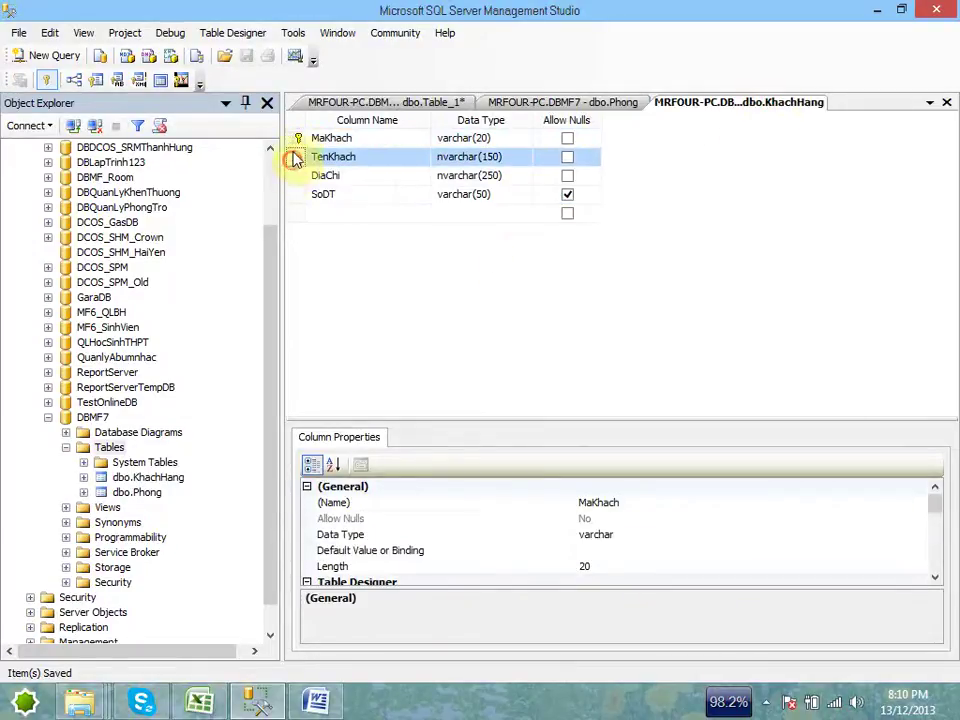
left_click(296, 142, "shift")
left_click(375, 101)
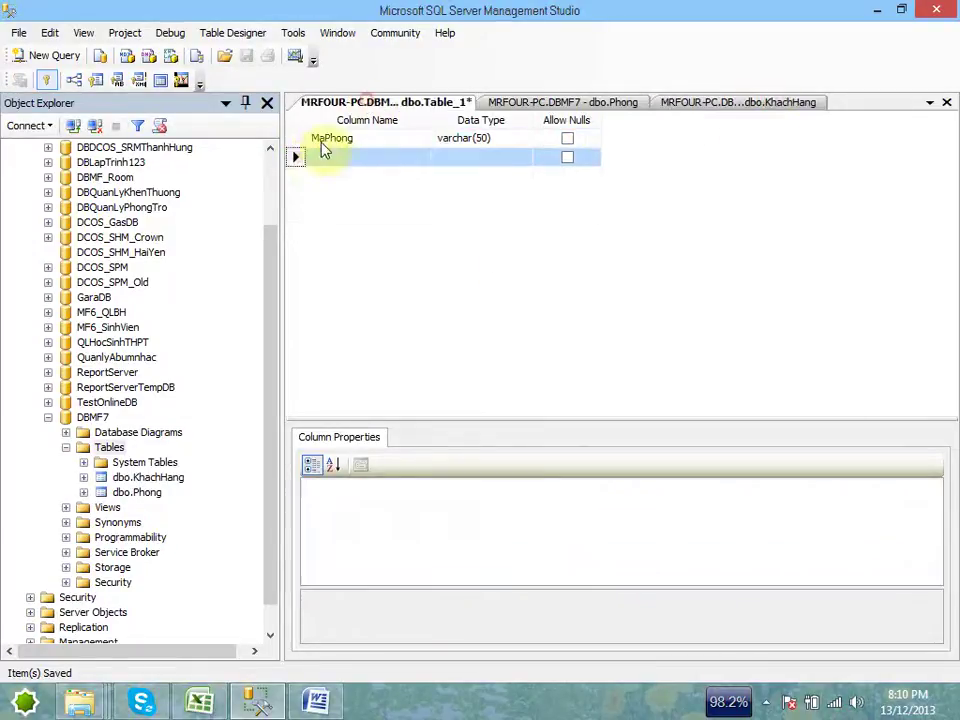
left_click(296, 157)
key("ctrl+v")
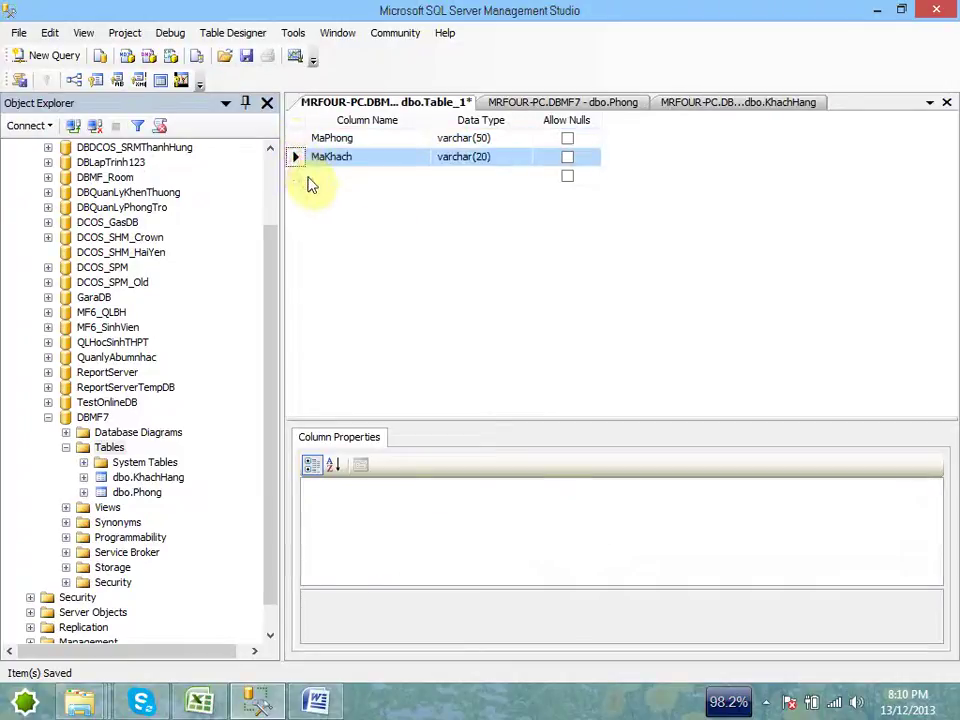
Step: Add a NgayNhan column with the datetime data type below MaKhach, leaving nulls allowed
left_click(339, 178)
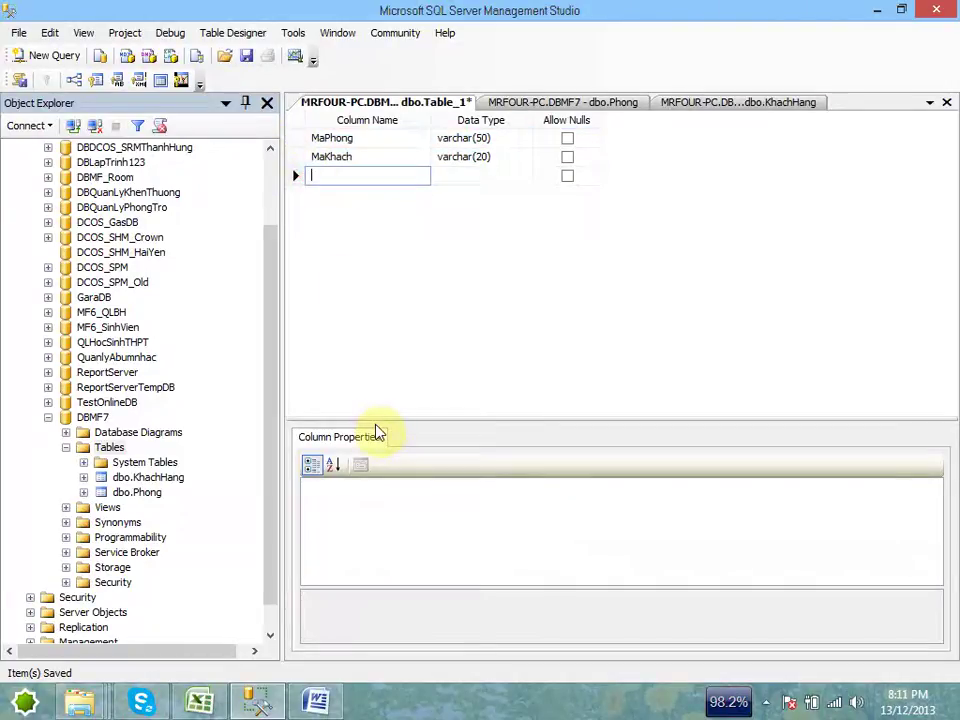
type("NgayNhan")
key("Tab")
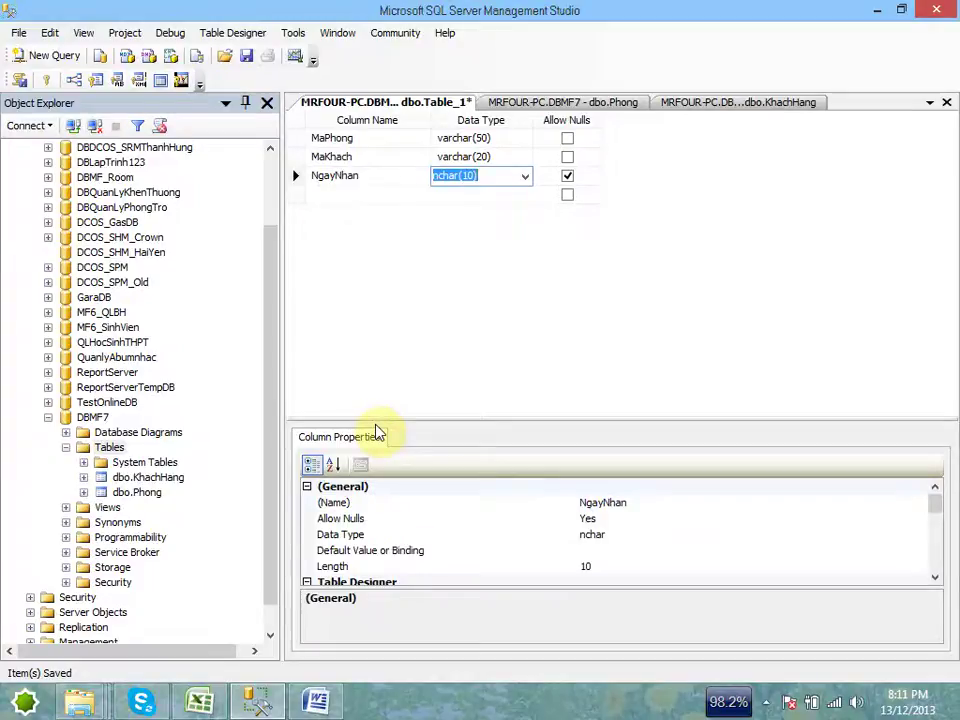
type("date")
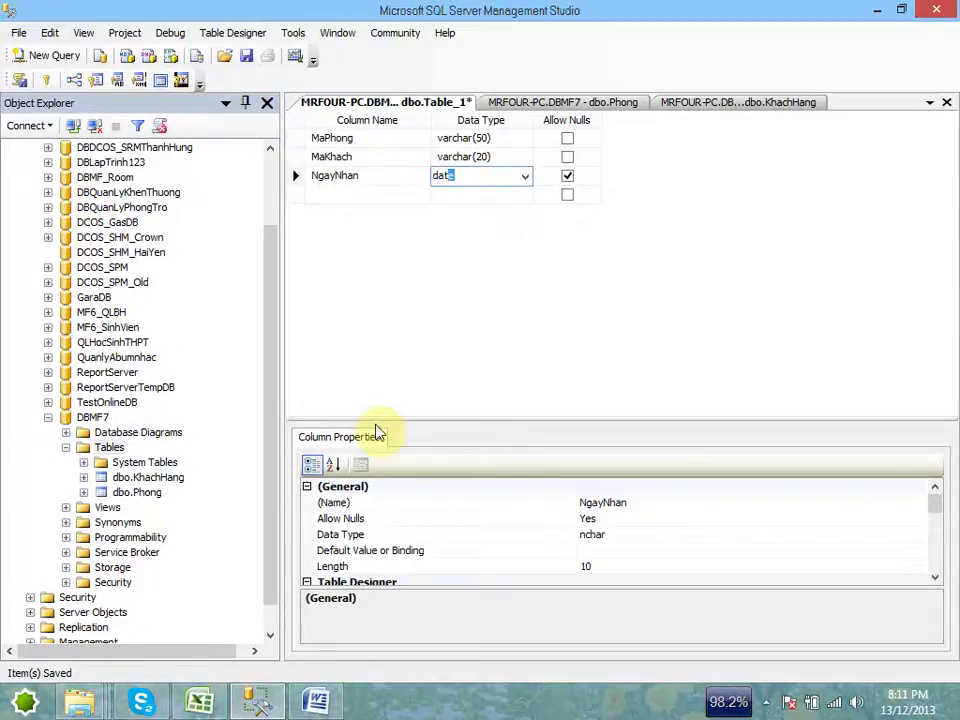
type("t")
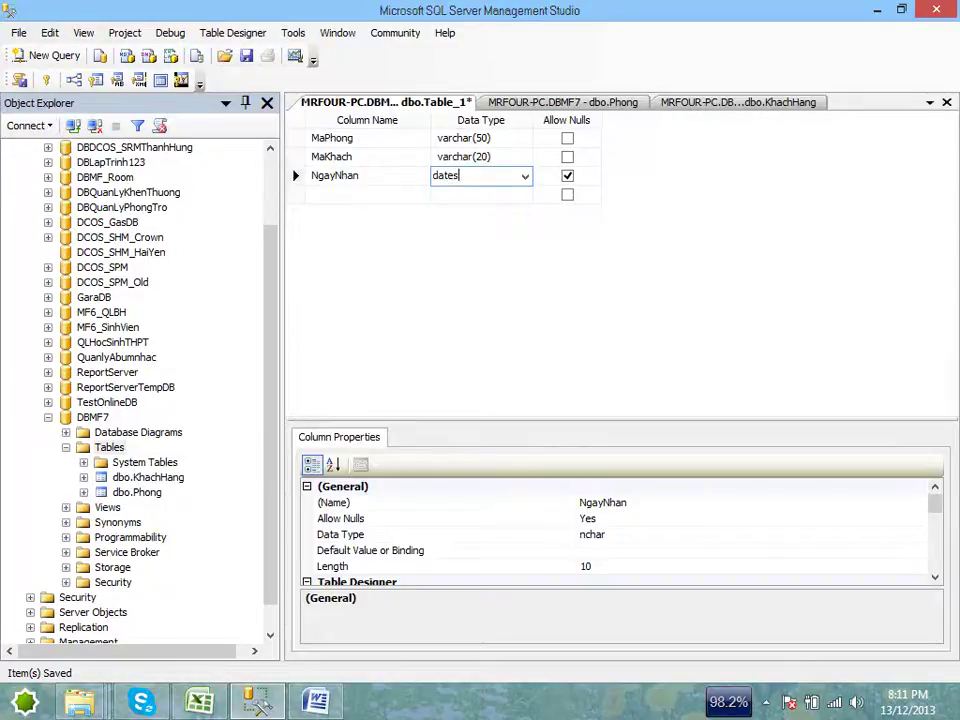
key("BackSpace")
key("BackSpace")
type("s")
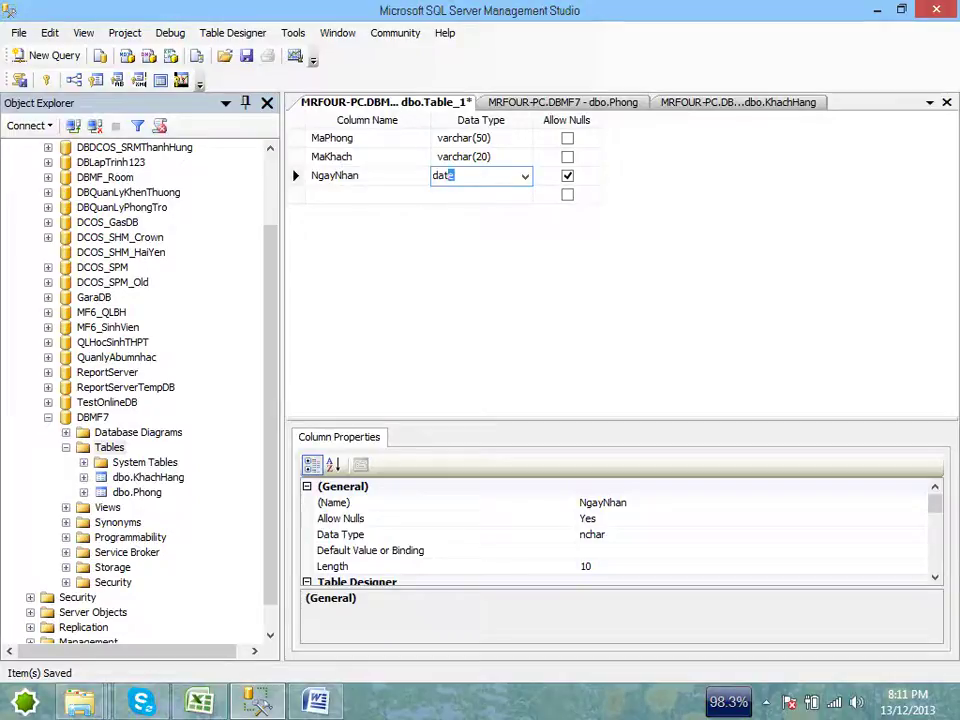
key("Tab")
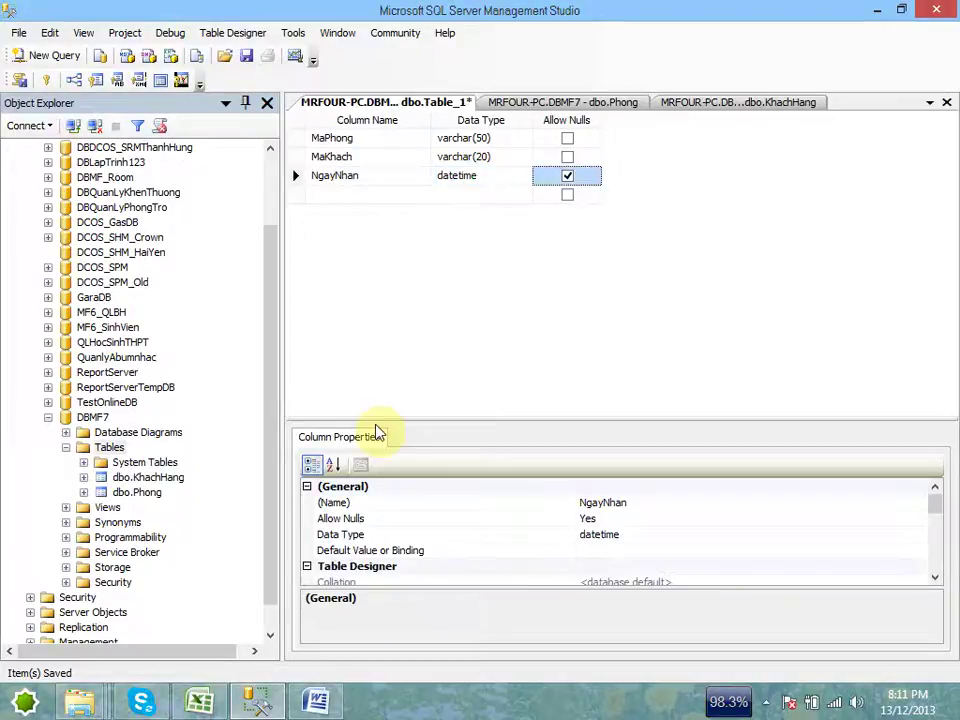
key("Tab")
Step: Add a NgayTra column with the datetime data type below NgayNhan, leaving nulls allowed
type("Ngay")
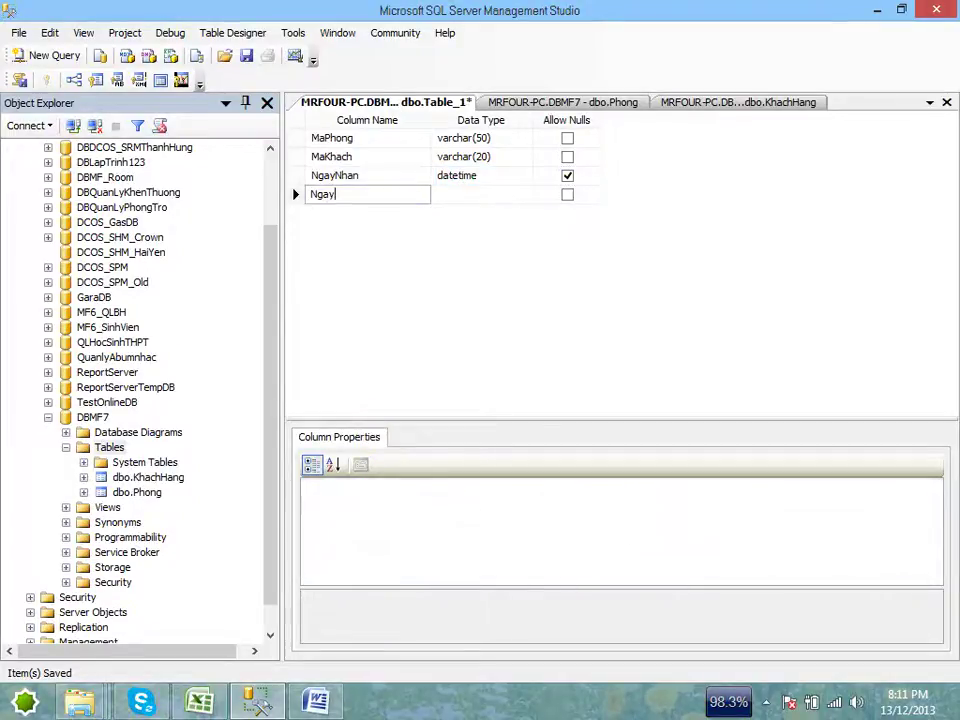
key("Tab")
type("dat")
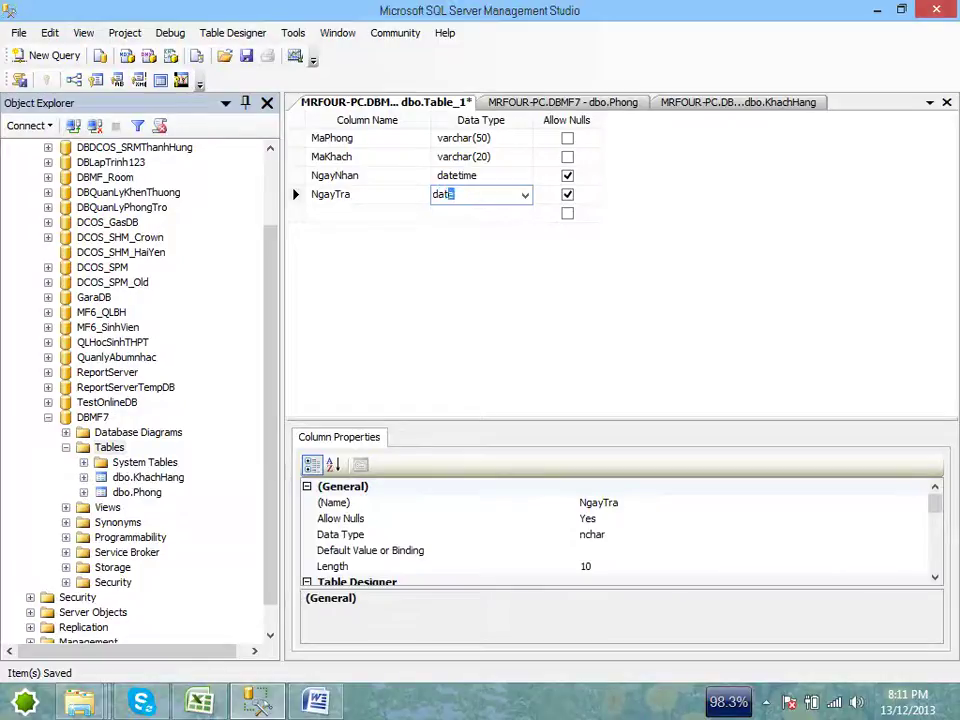
key("Tab")
key("Tab")
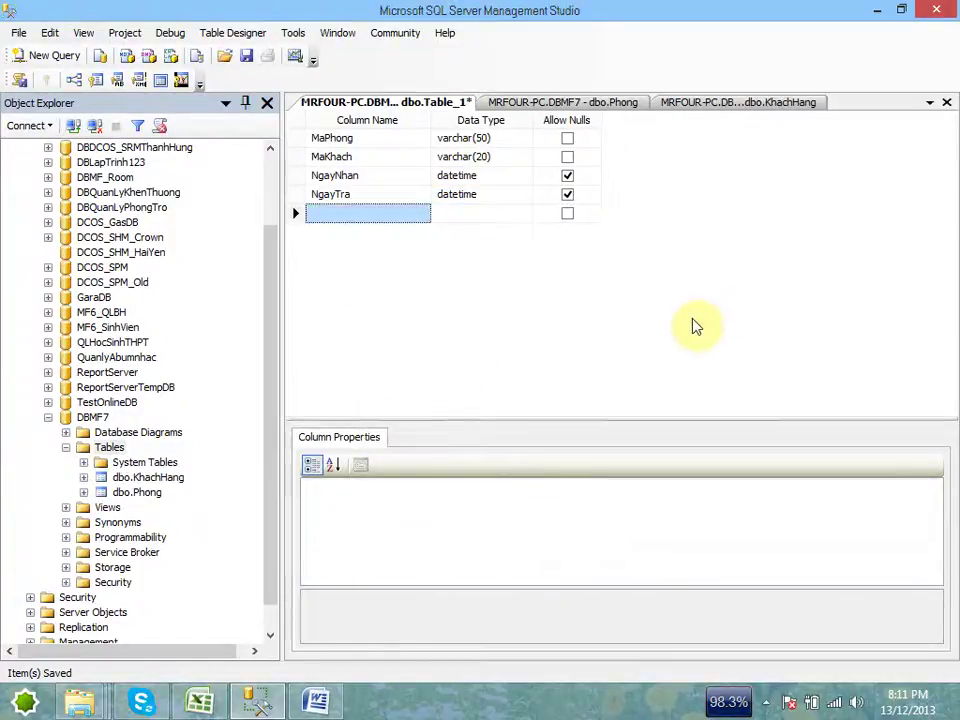
left_click(299, 138)
left_click(299, 157)
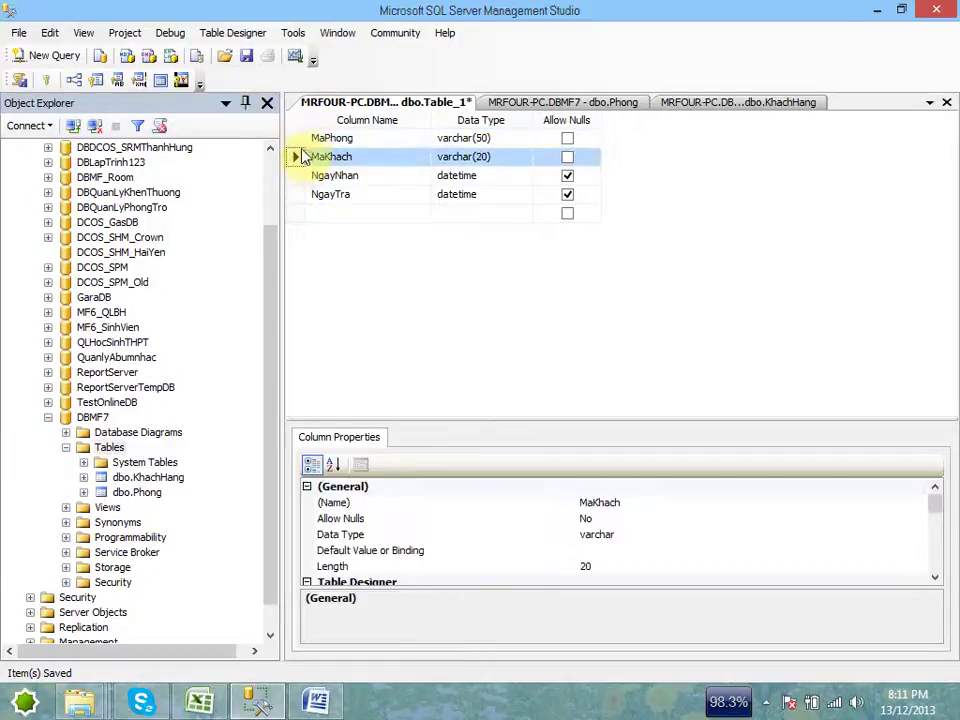
left_click(410, 177)
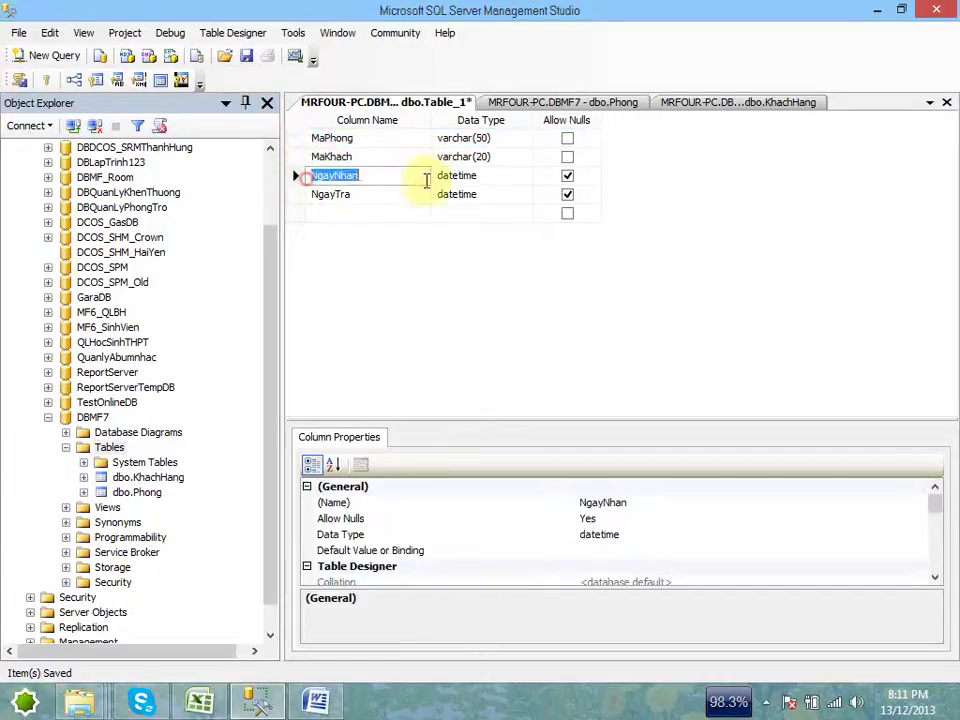
left_click(505, 180)
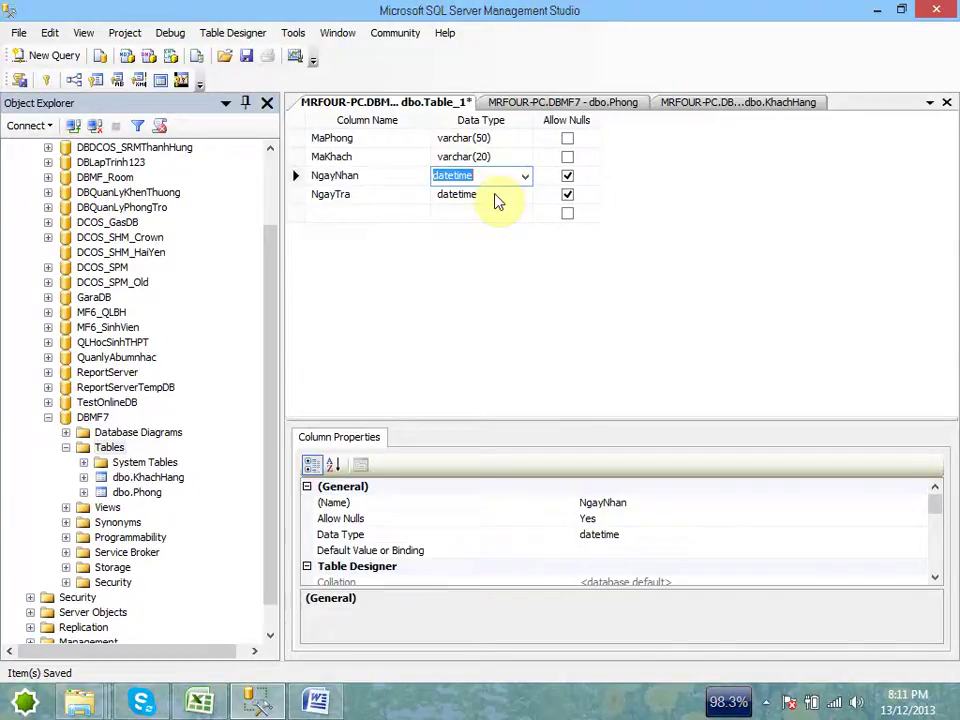
left_click(310, 140)
left_click(296, 157)
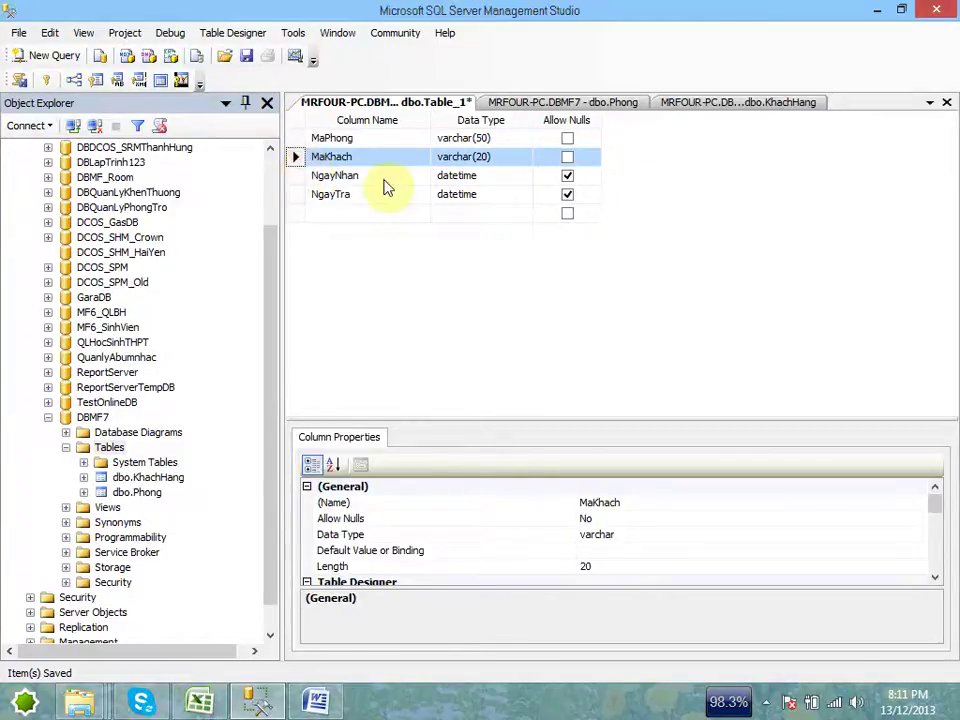
left_click(296, 139)
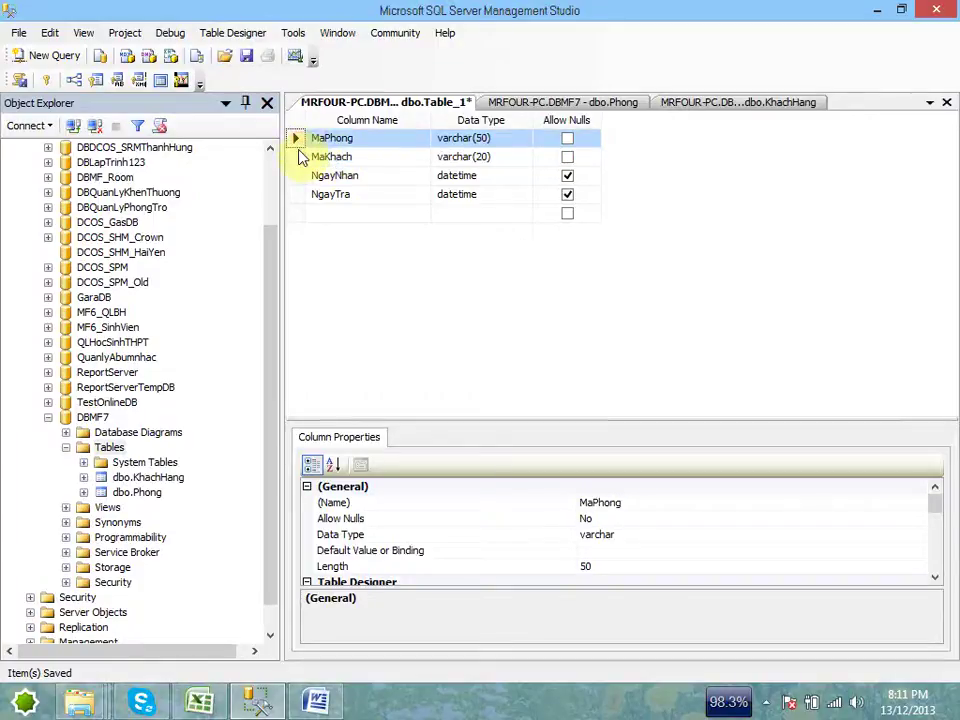
left_click(297, 158, "shift")
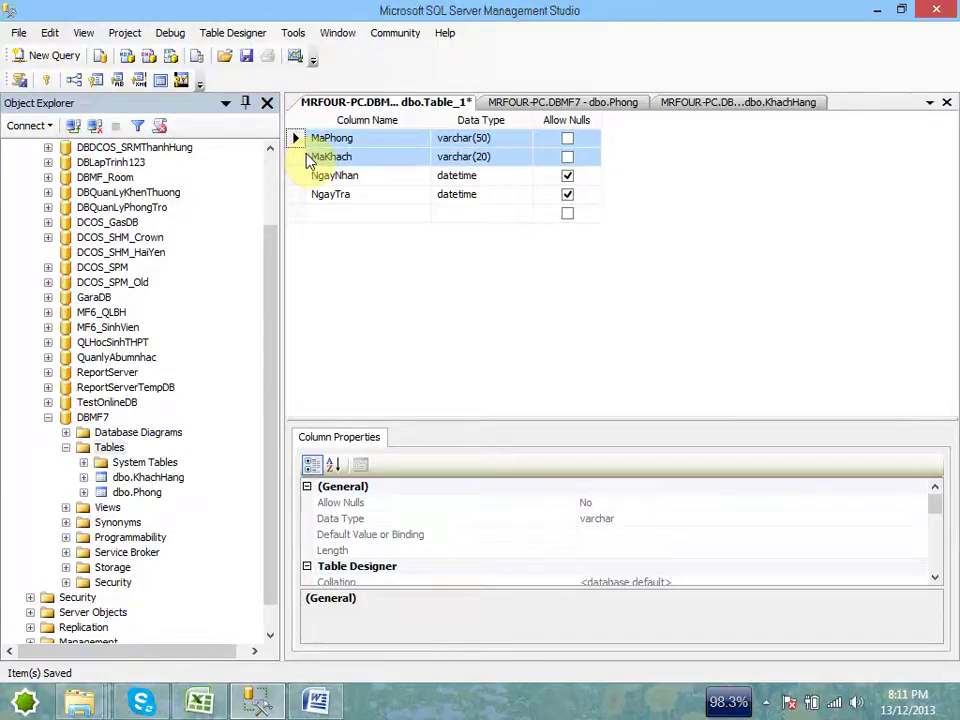
left_click(306, 177)
Step: Set the MaPhong and MaKhach columns together as the new table's composite primary key
left_click(297, 139)
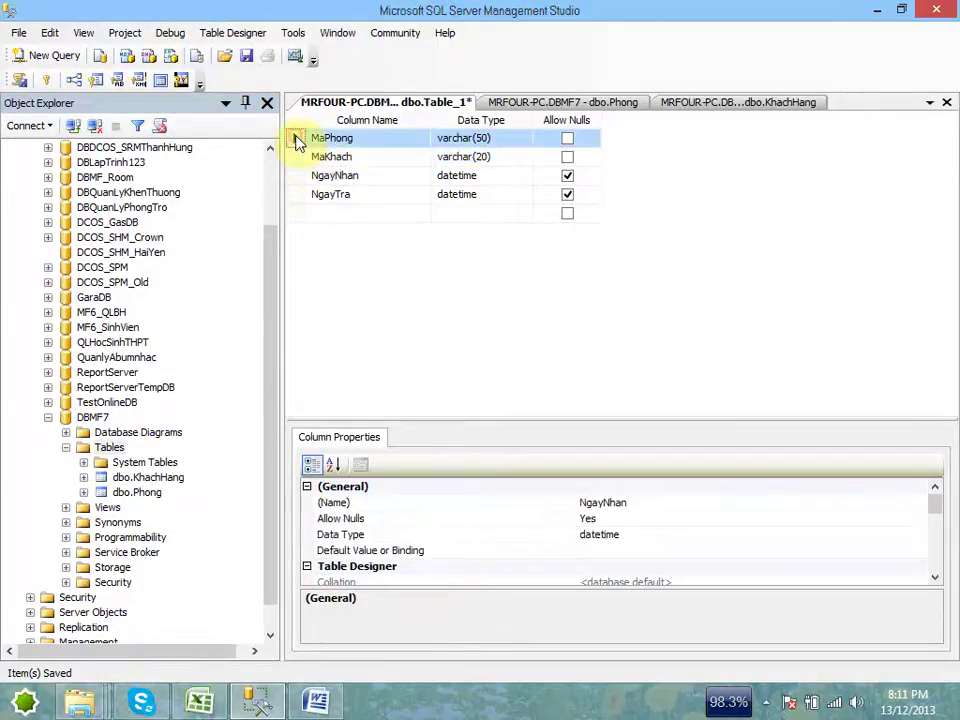
left_click(305, 158, "shift")
right_click(392, 145)
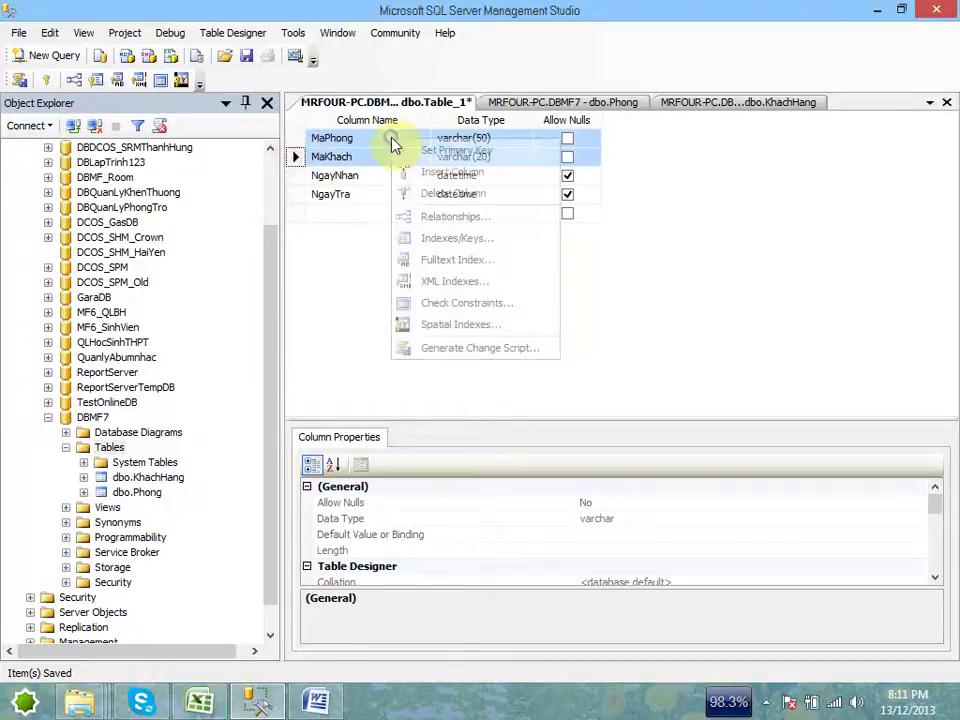
left_click(463, 153)
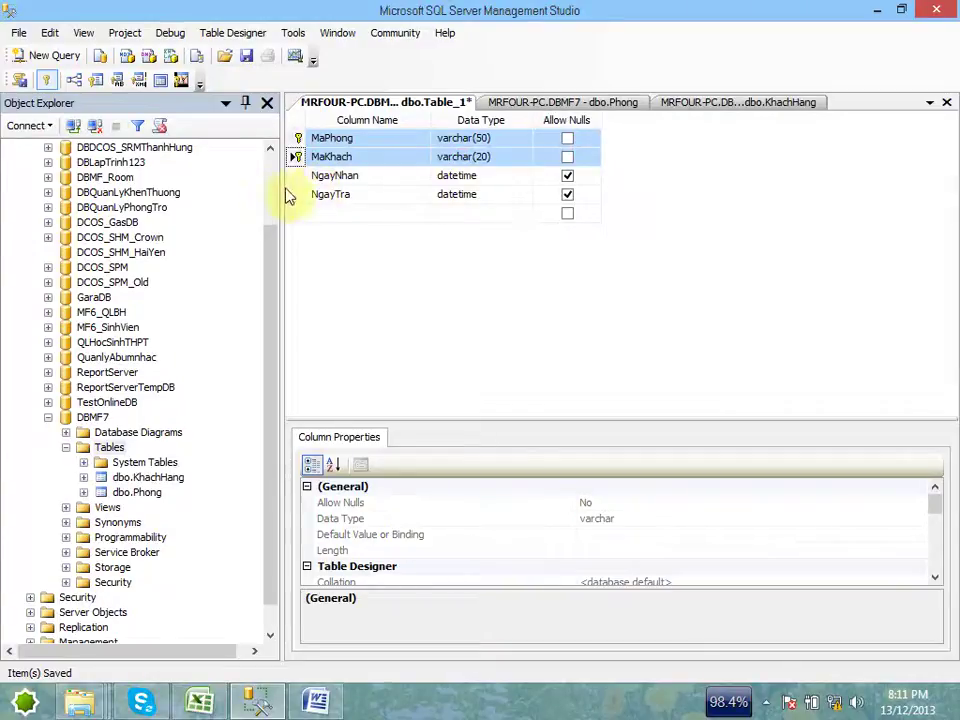
left_click(312, 214)
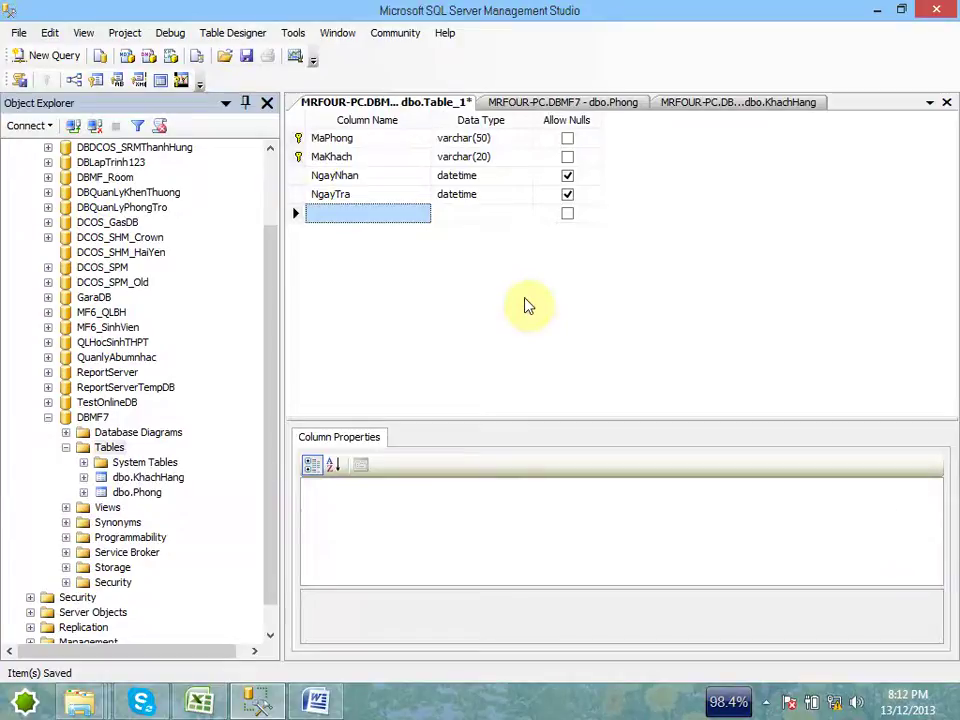
Step: Save the new table under the name DatPhong
key("ctrl+s")
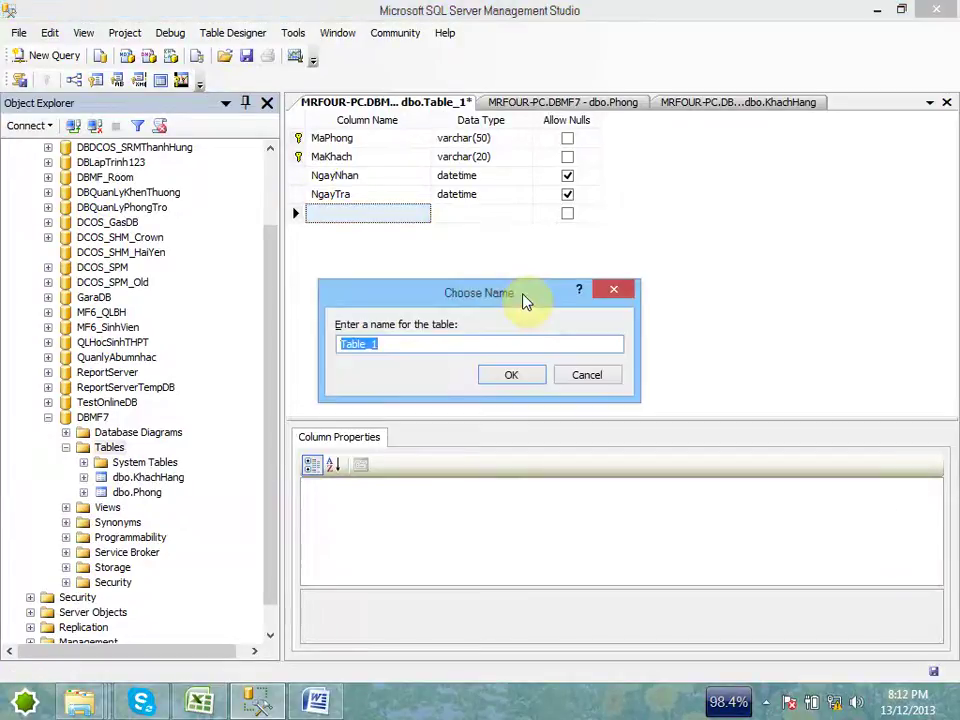
type("DAatPhong")
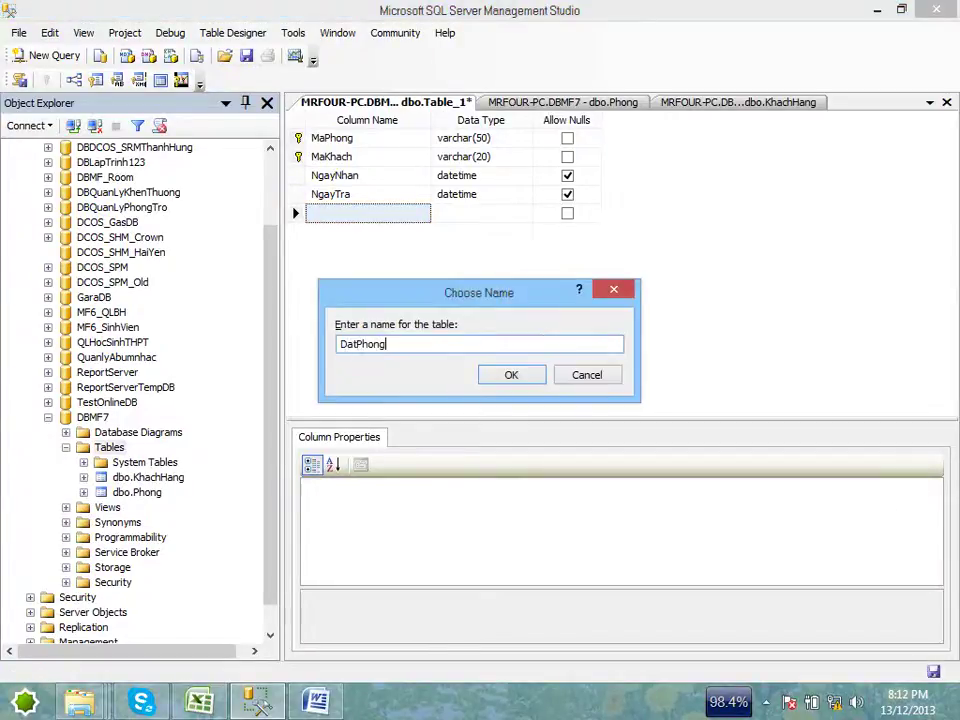
key("Return")
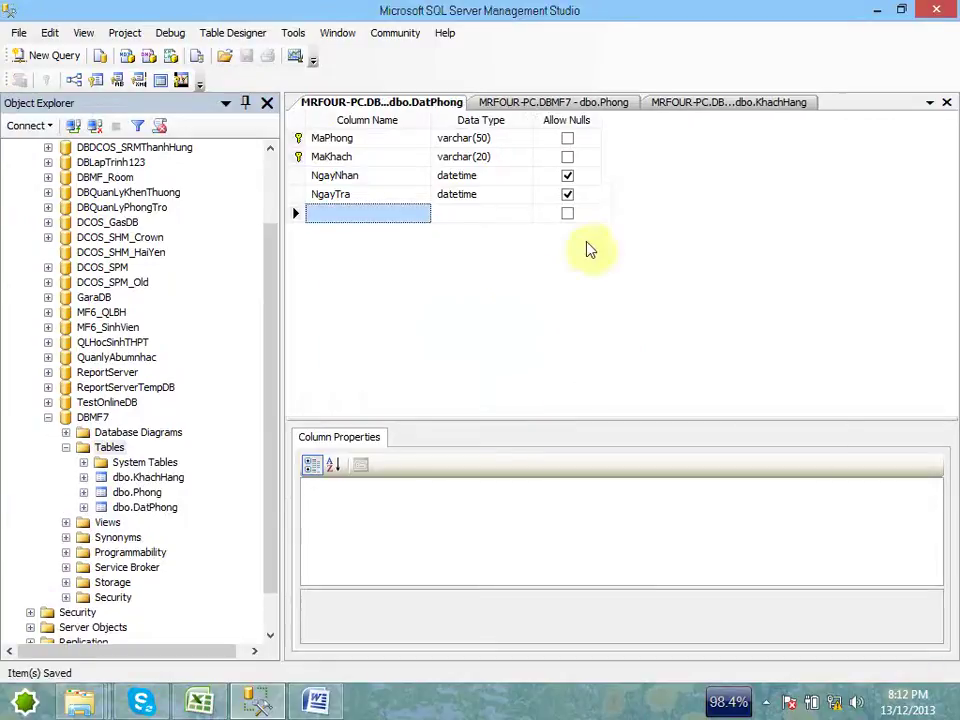
left_click(767, 702)
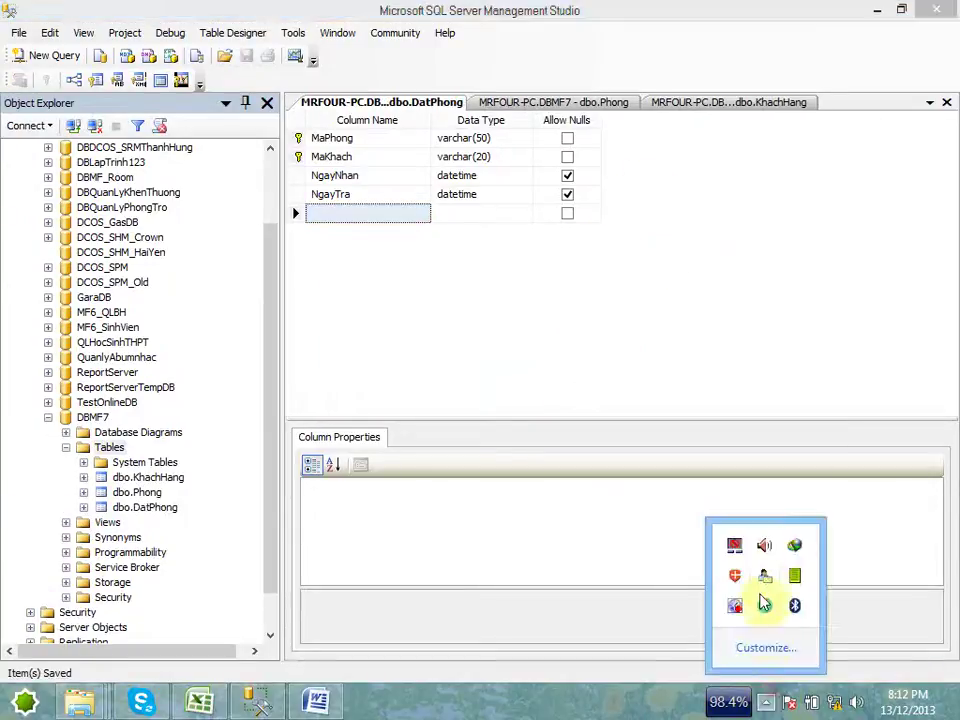
left_click(734, 605)
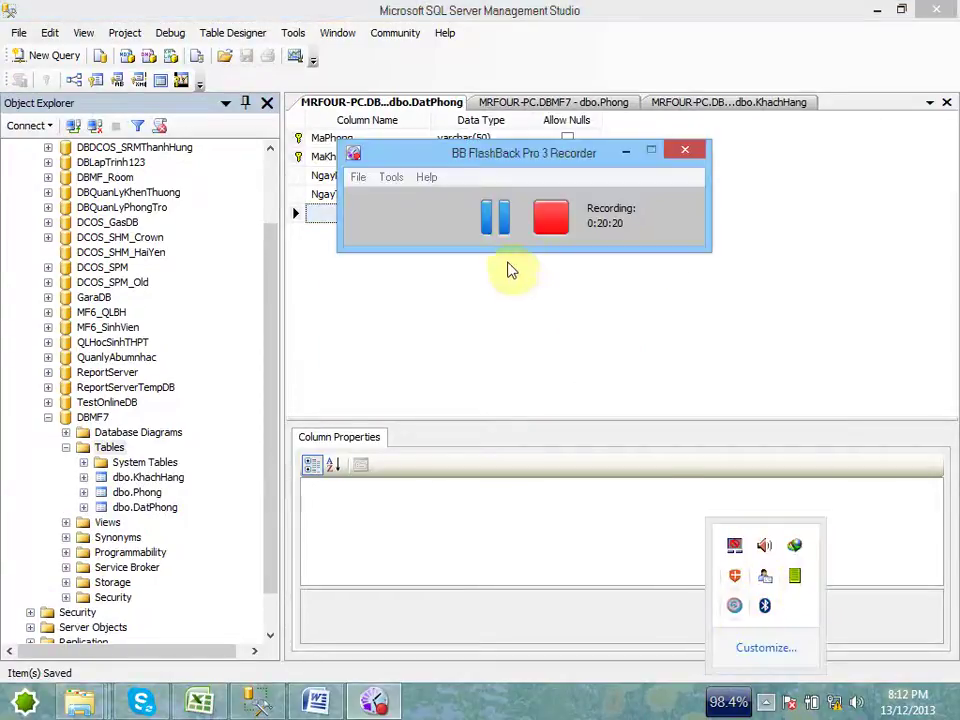
left_click(625, 150)
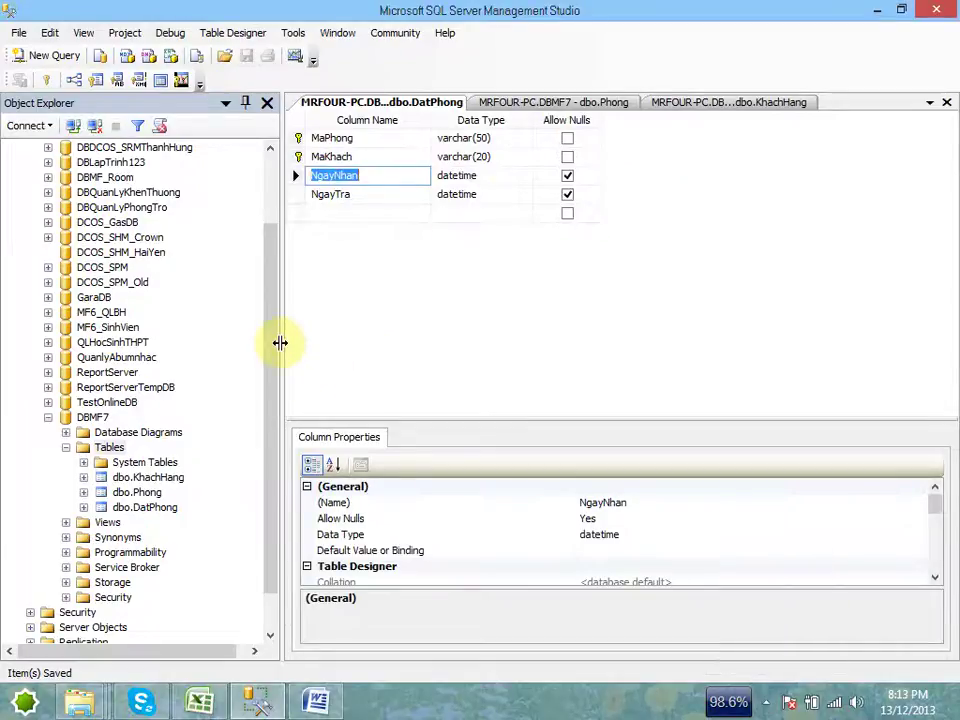
Step: Widen the object tree slightly and script the KhachHang table as a CREATE statement in a new query editor window
left_click_drag(282, 341, 300, 343)
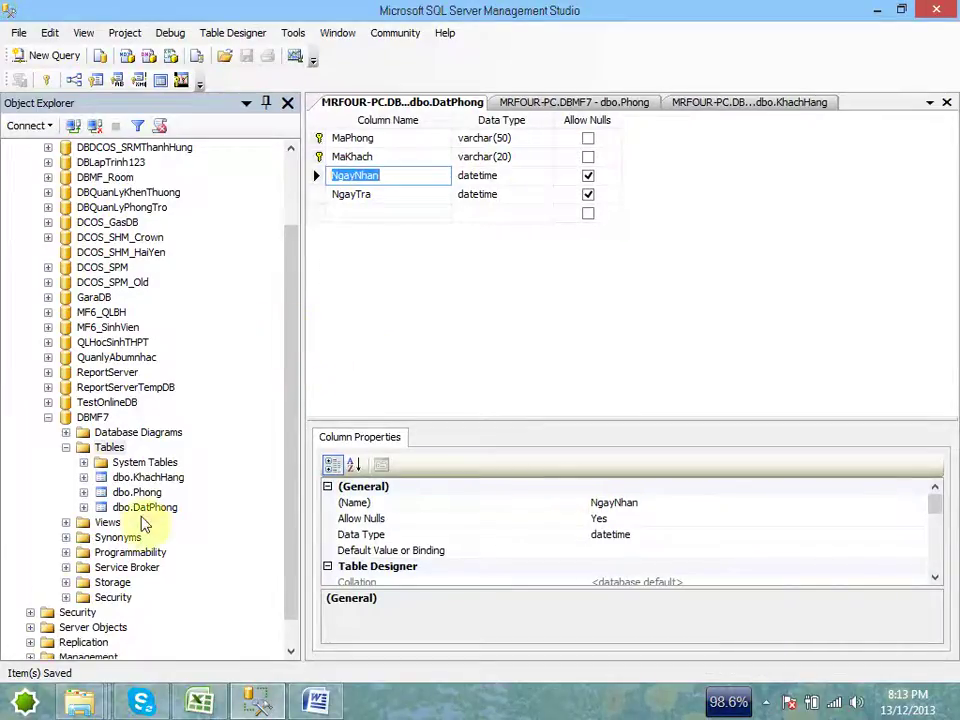
left_click(155, 478)
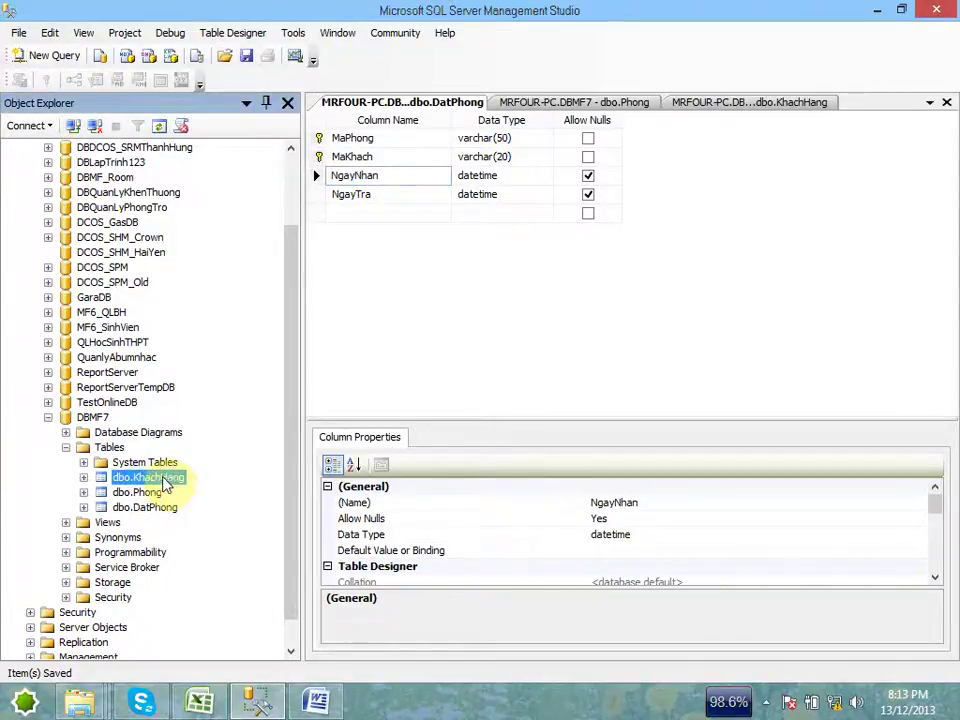
right_click(162, 482)
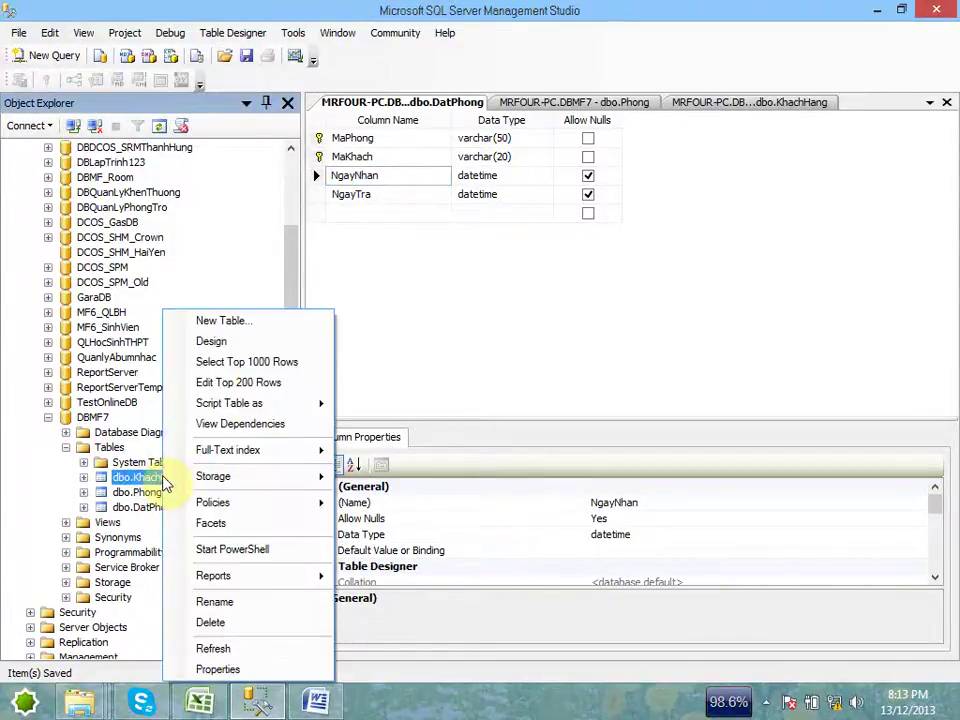
mouse_move(279, 403)
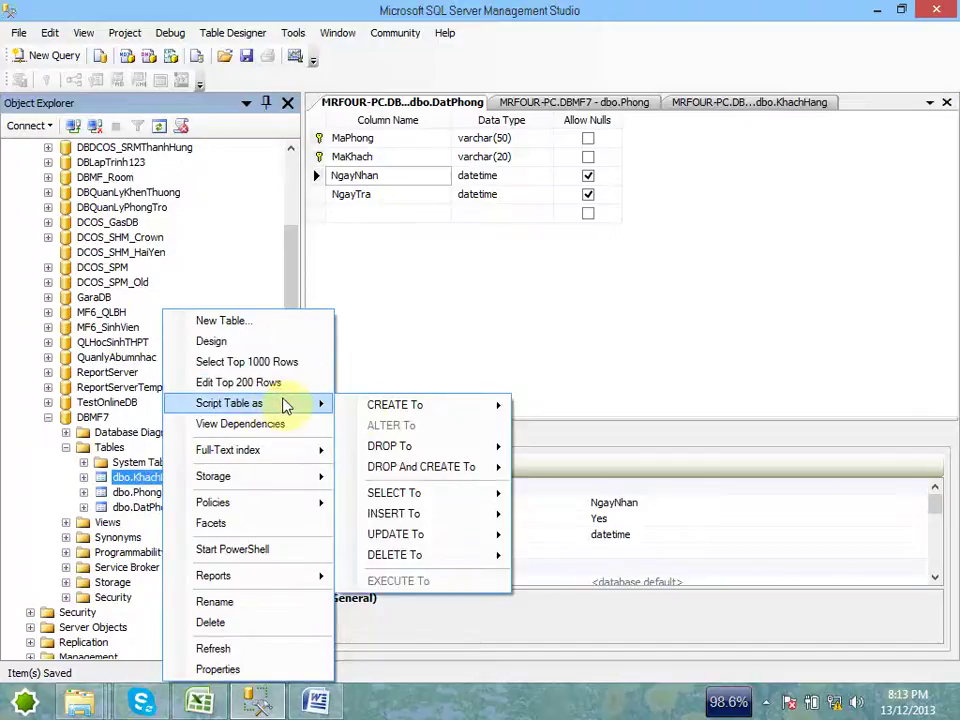
mouse_move(415, 412)
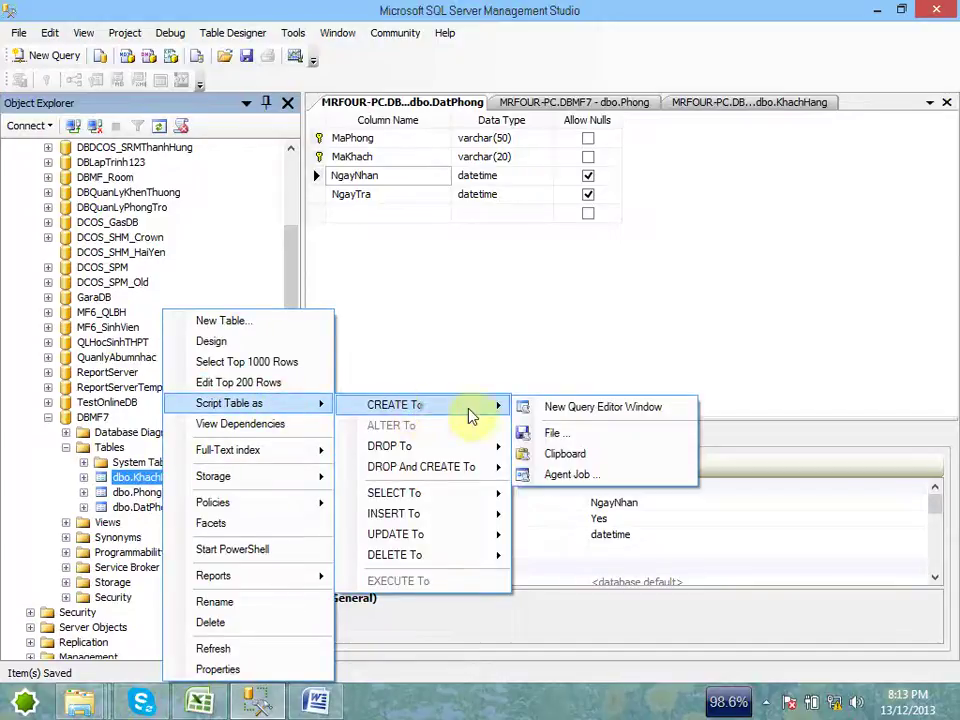
left_click(624, 416)
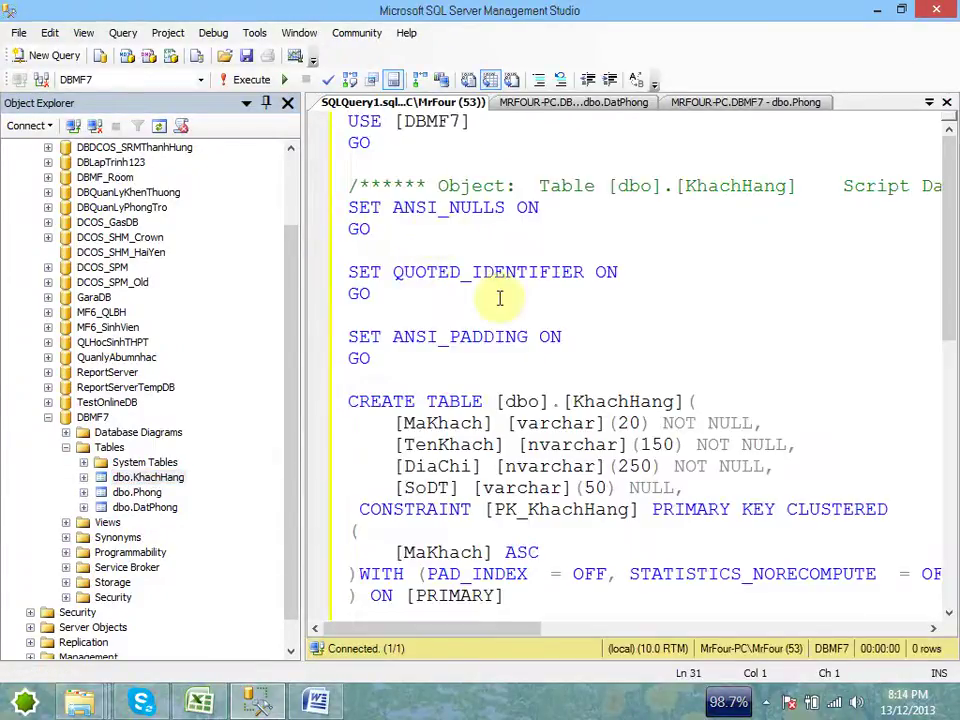
Step: Read through the generated CREATE script for the KhachHang table, including its columns and primary key constraint
scroll(497, 300, "down", 2)
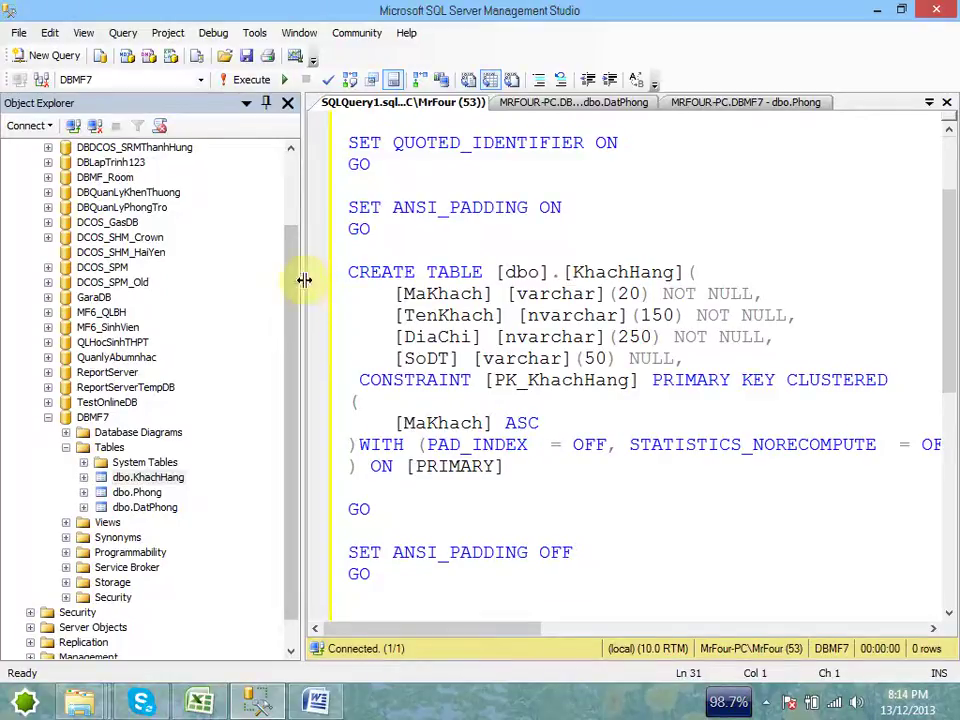
left_click_drag(303, 280, 264, 294)
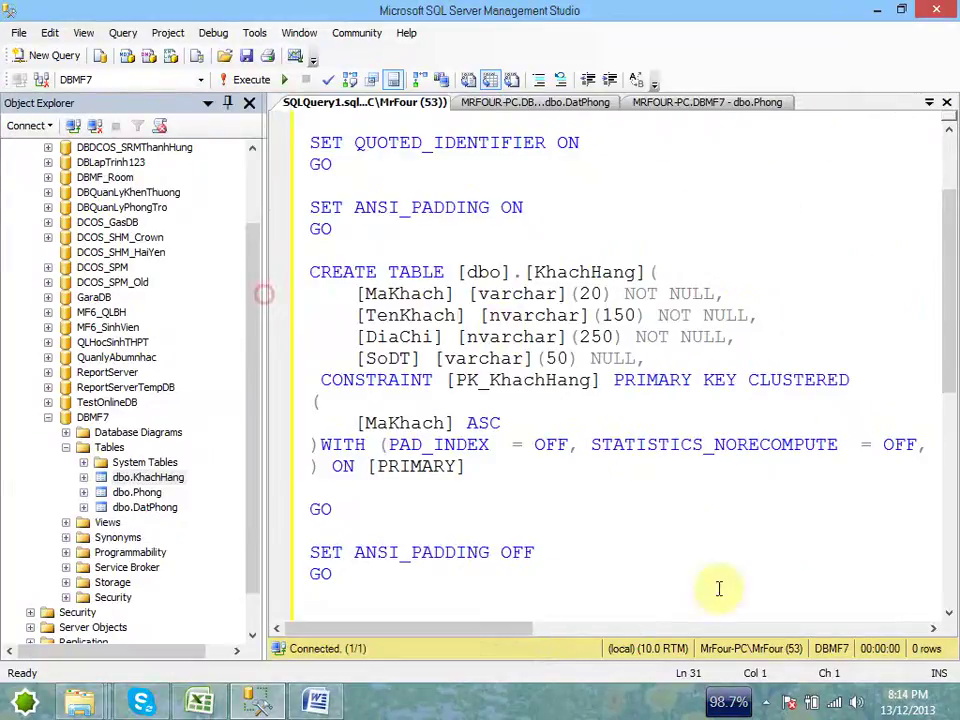
left_click(770, 700)
left_click(736, 605)
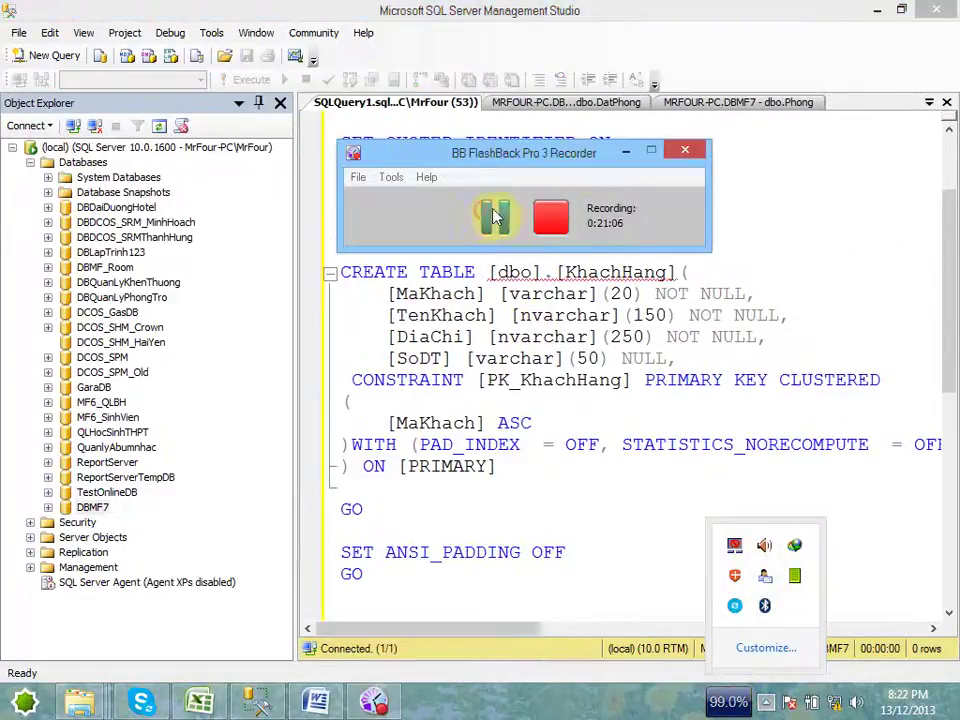
left_click(493, 210)
left_click(624, 150)
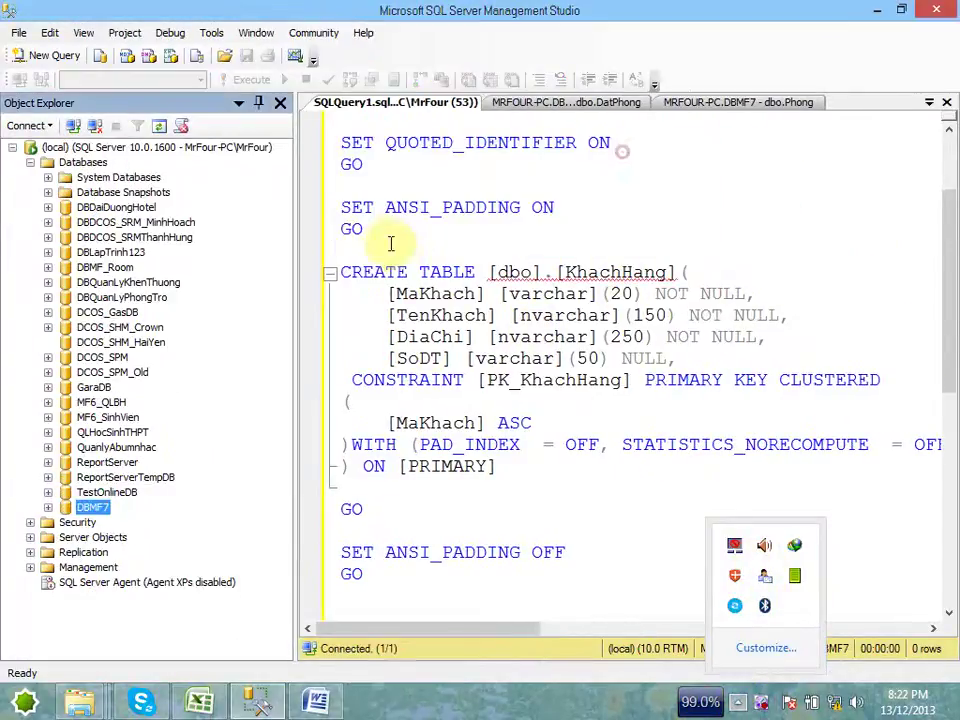
left_click(388, 252)
left_click_drag(296, 321, 264, 318)
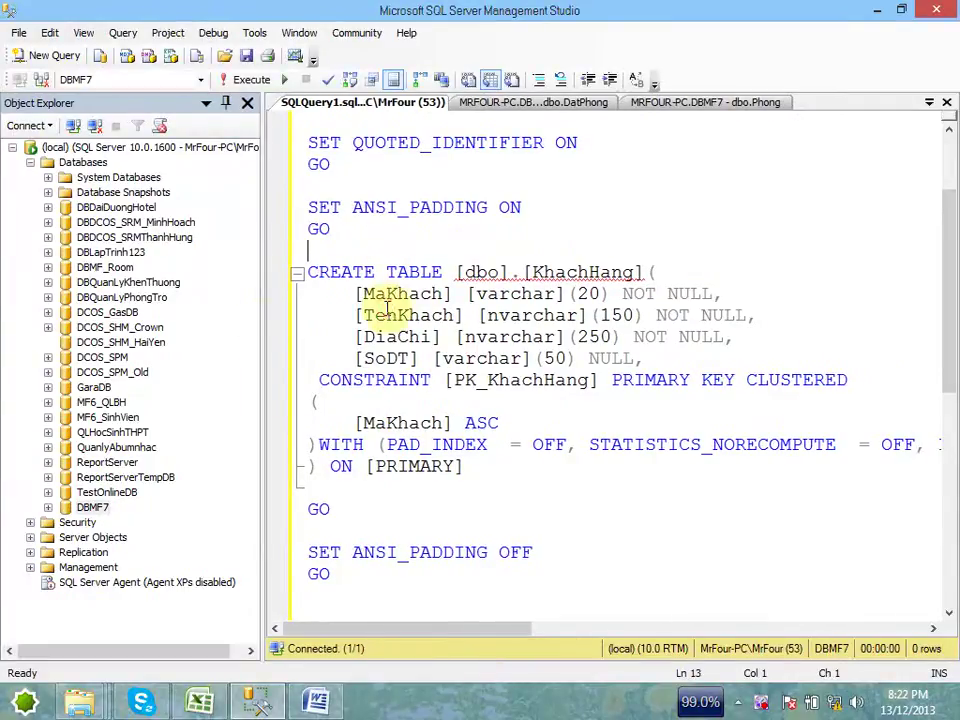
scroll(398, 340, "down", 2)
scroll(398, 355, "up", 3)
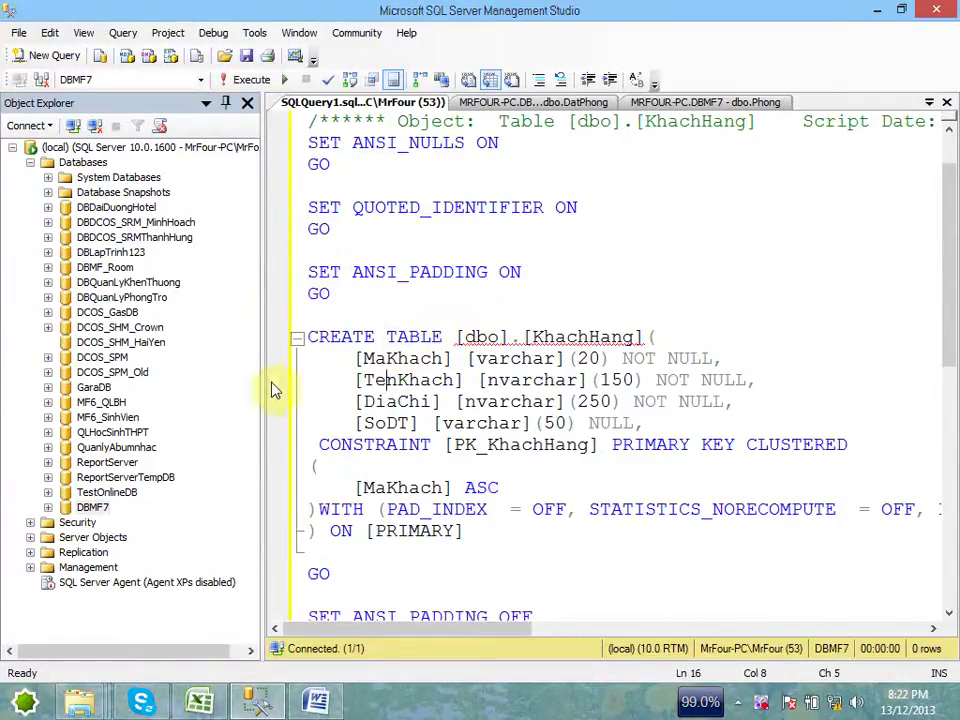
Step: Widen the object tree and expand the DBMF7 database to view its tables, selecting the Phong table
left_click_drag(263, 382, 343, 382)
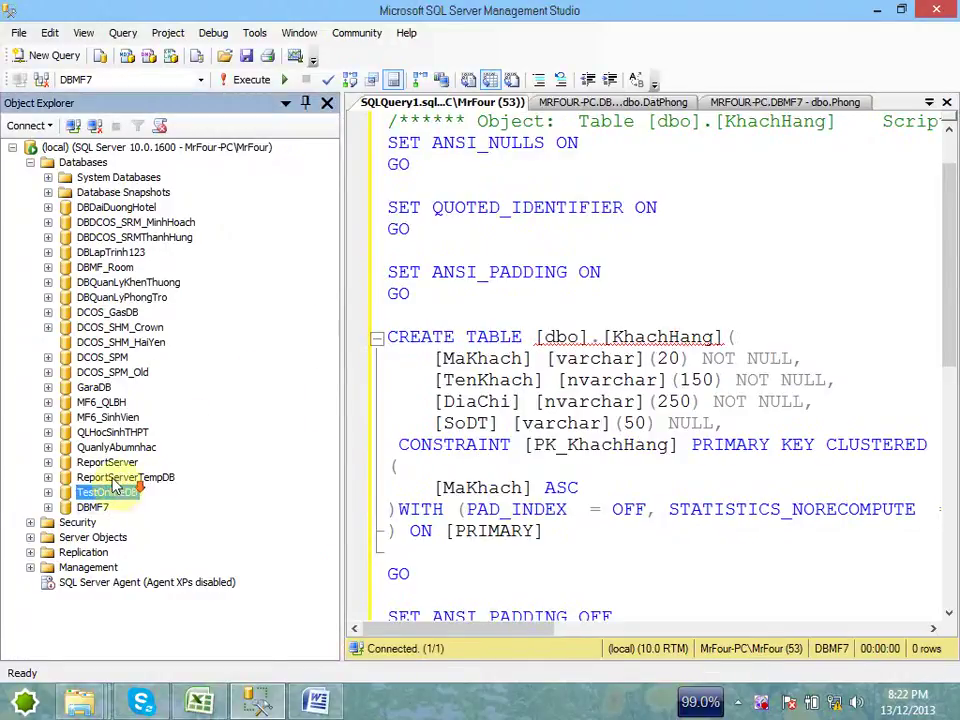
double_click(88, 508)
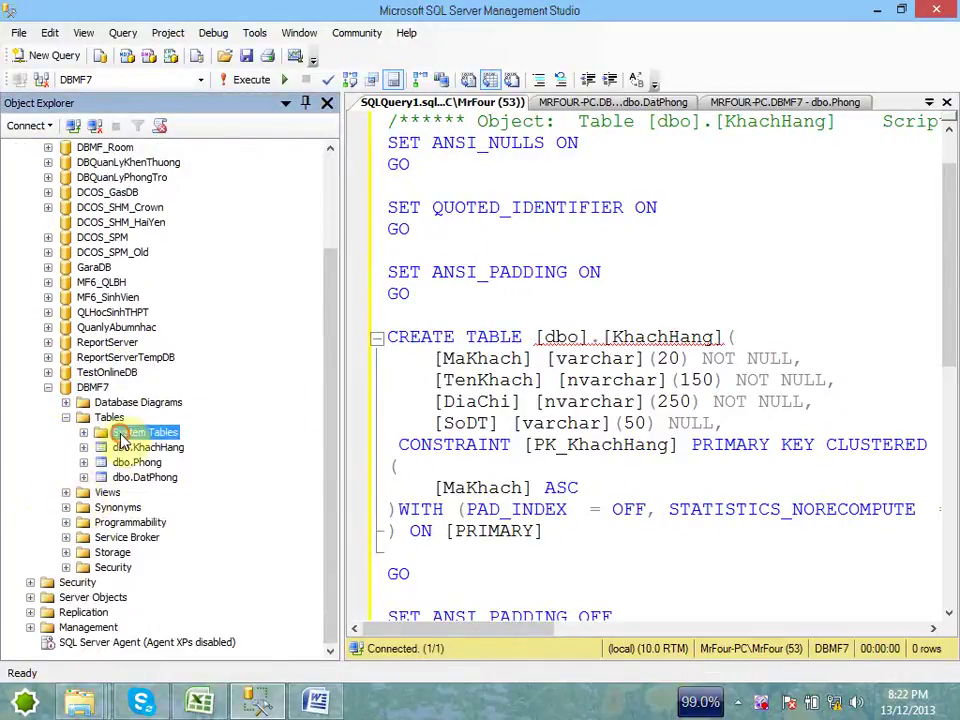
left_click(127, 462)
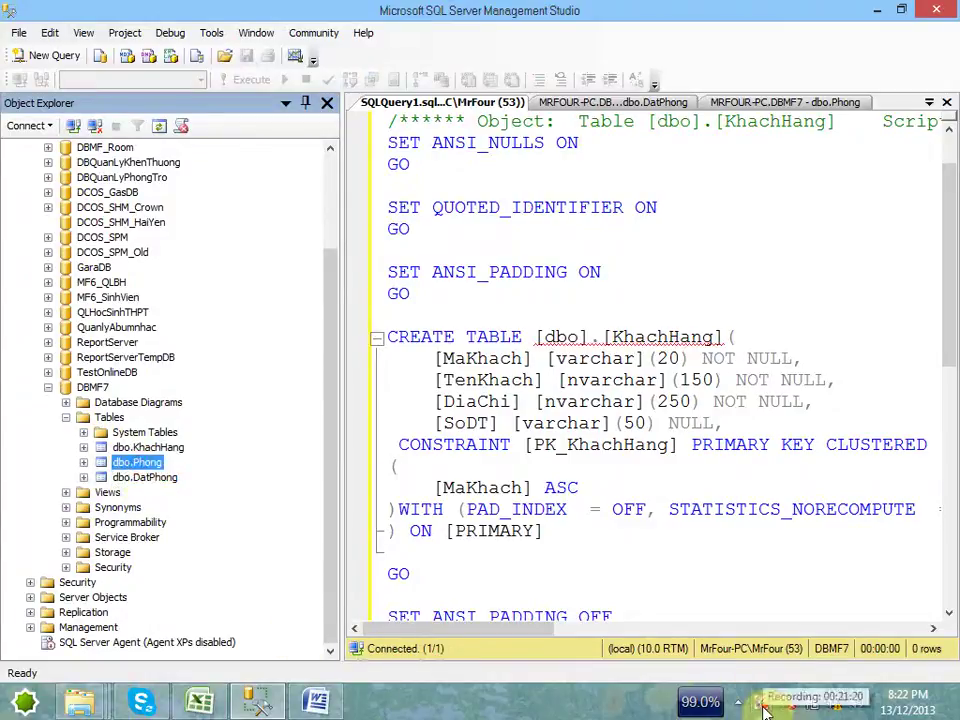
Step: Switch to the Excel course outline, examine the Backup and Restore topics, and return to SQL Server Management Studio
left_click(199, 701)
left_click(255, 366)
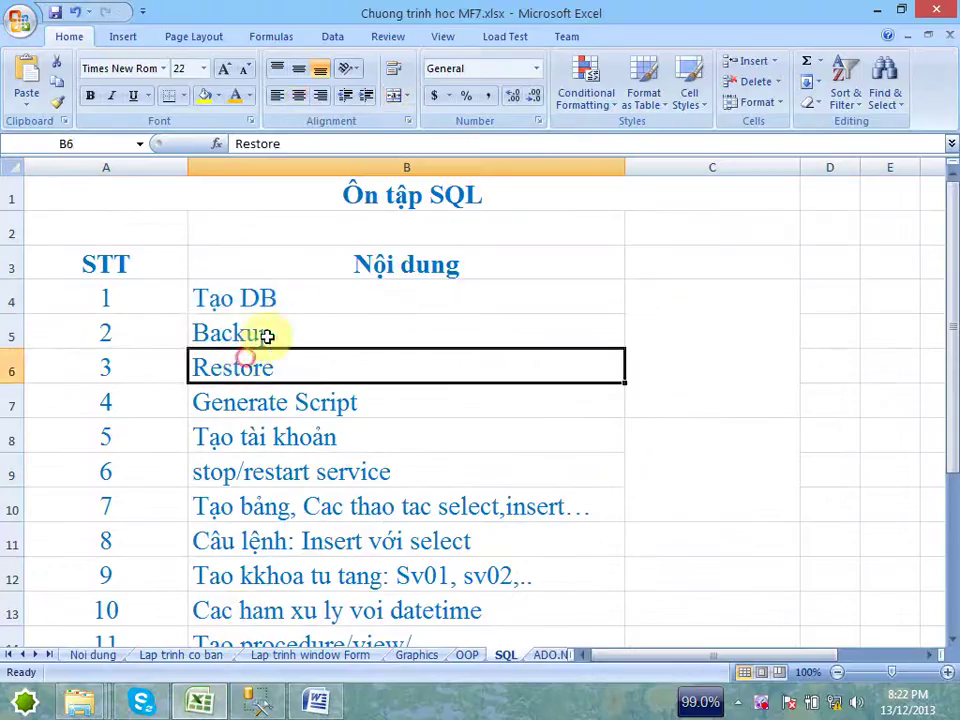
left_click(294, 330)
left_click(11, 333)
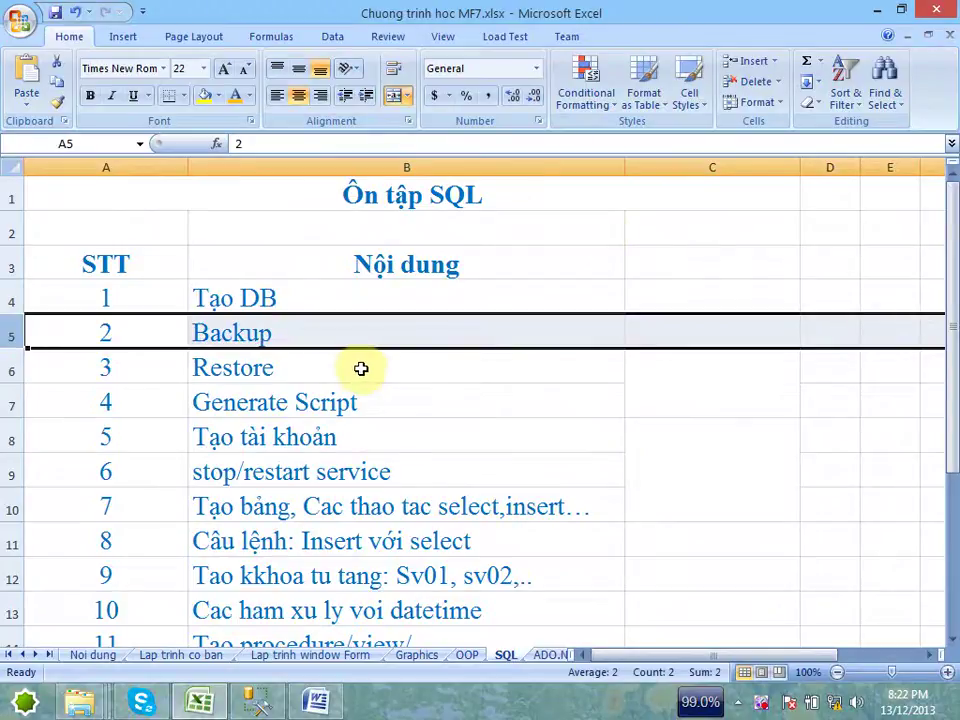
left_click(291, 372)
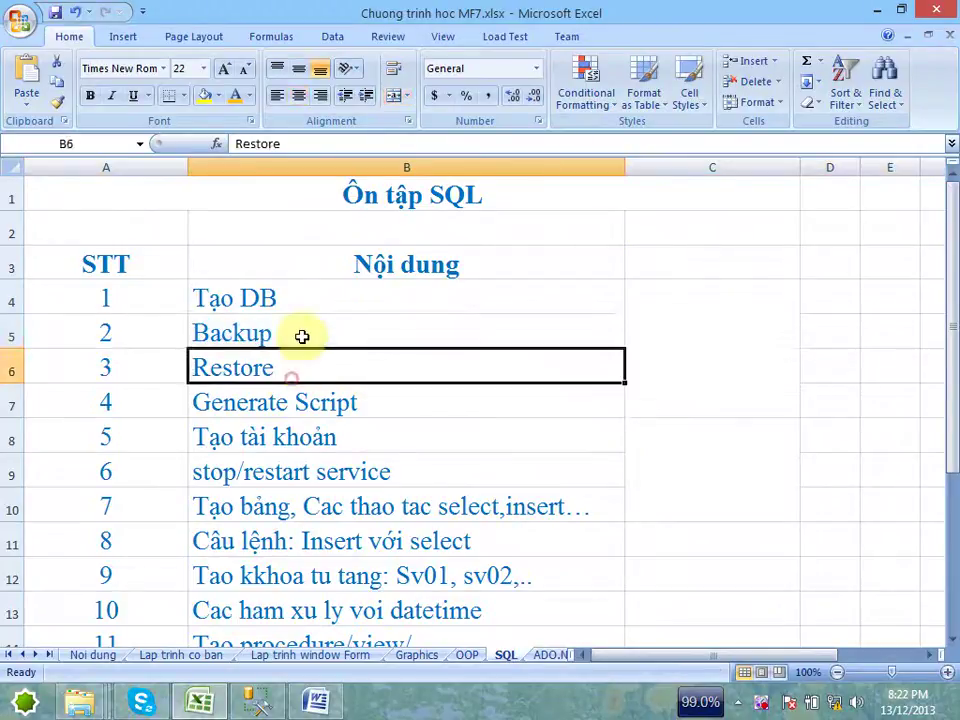
left_click(301, 336)
left_click(875, 10)
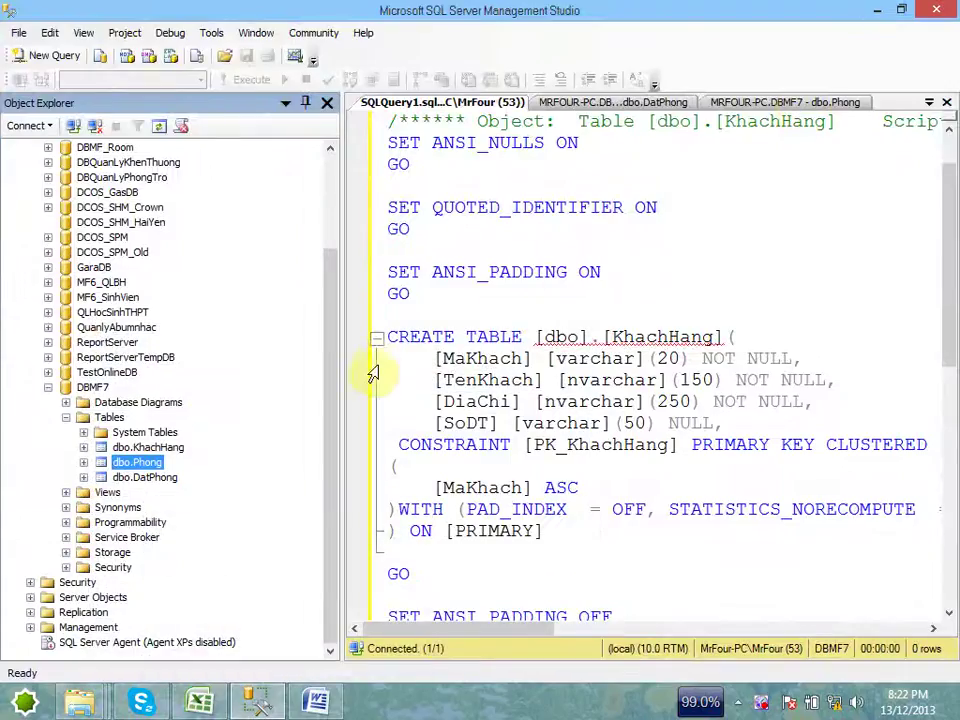
left_click(521, 272)
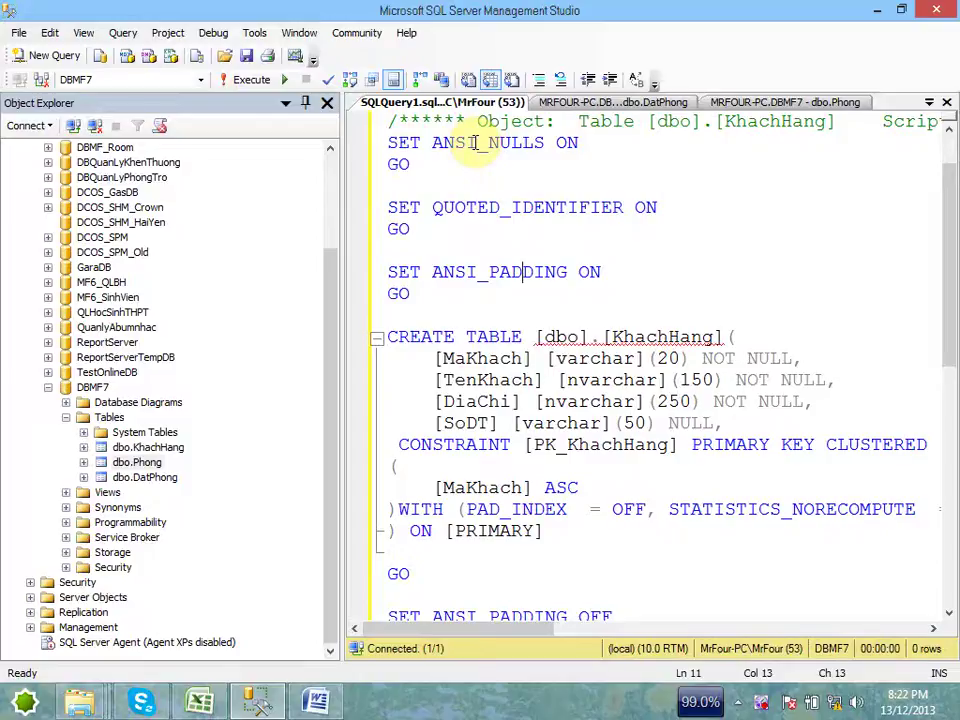
scroll(375, 476, "down", 2)
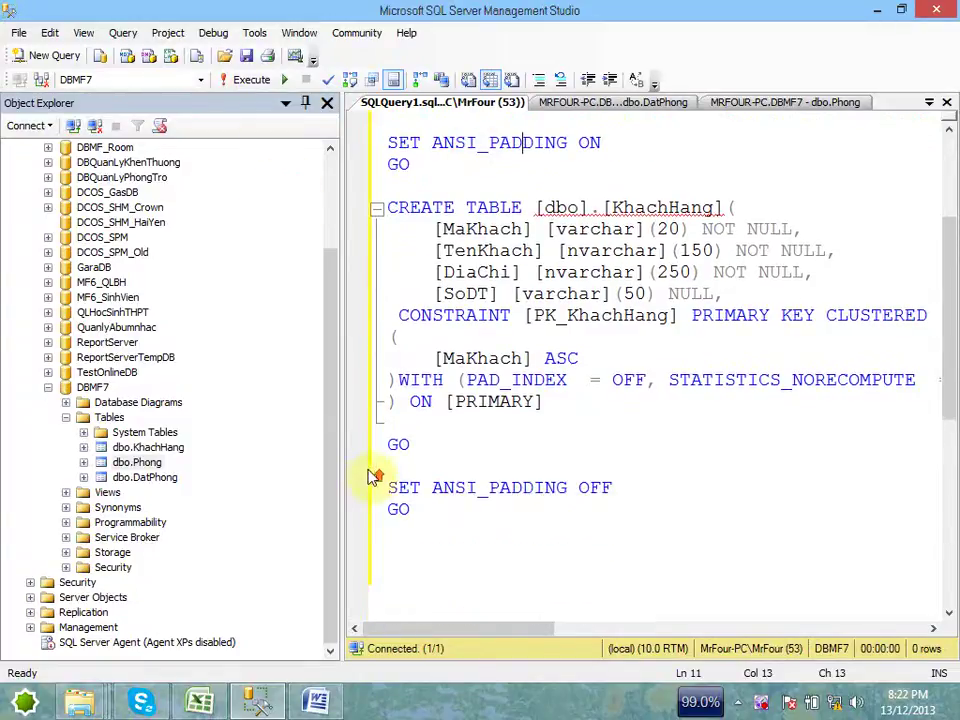
scroll(300, 460, "up", 2)
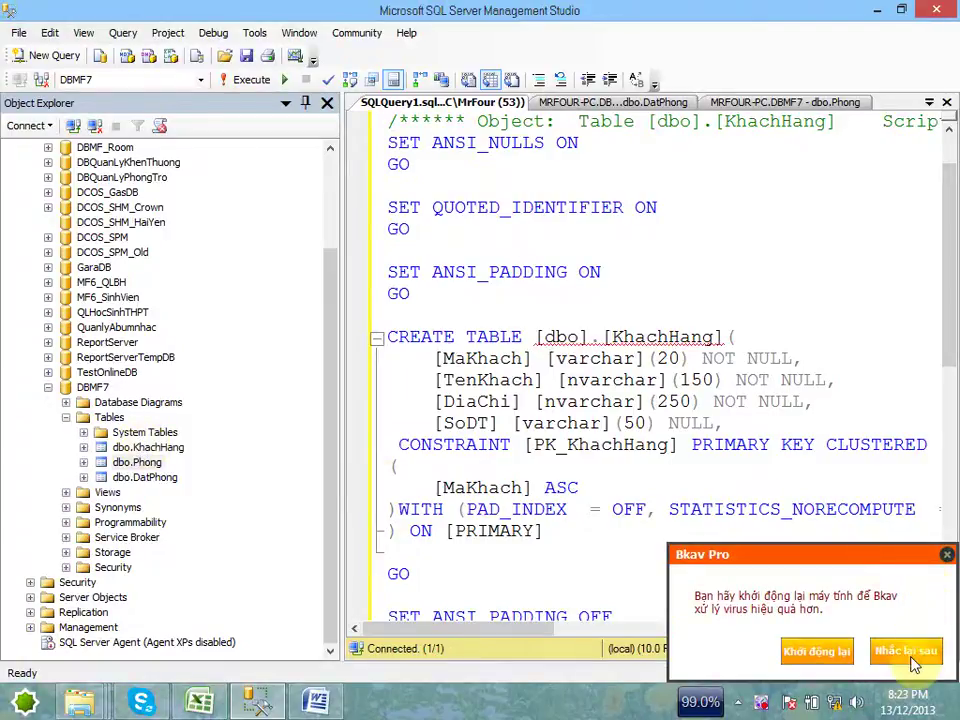
Step: Postpone the Bkav Pro restart reminder and collapse the DBMF7 database in the object tree
left_click(910, 652)
left_click(66, 402)
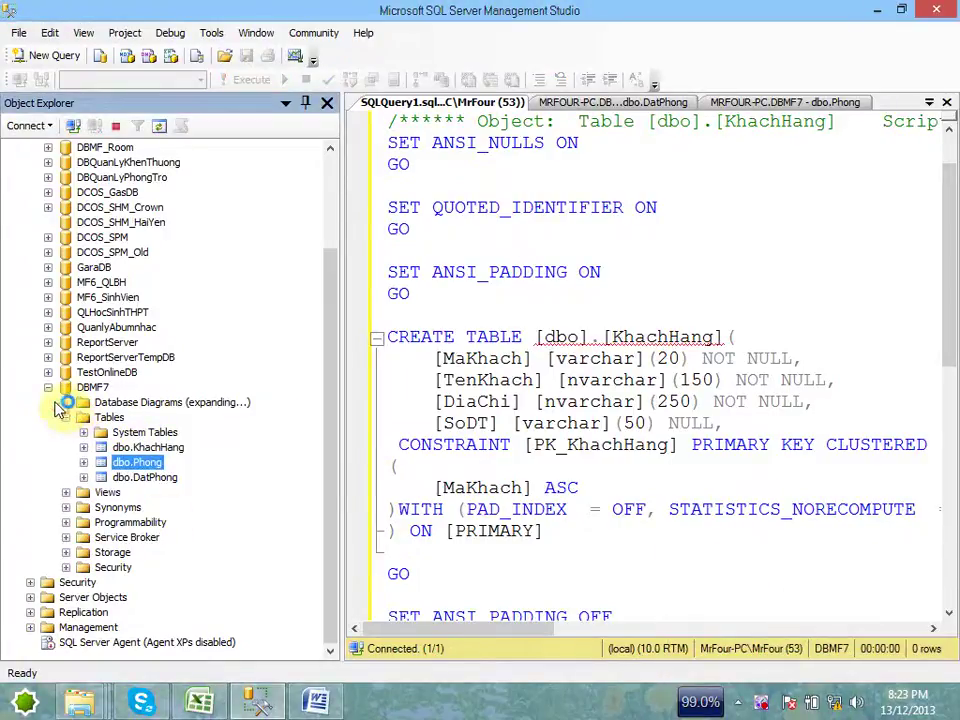
left_click(730, 383)
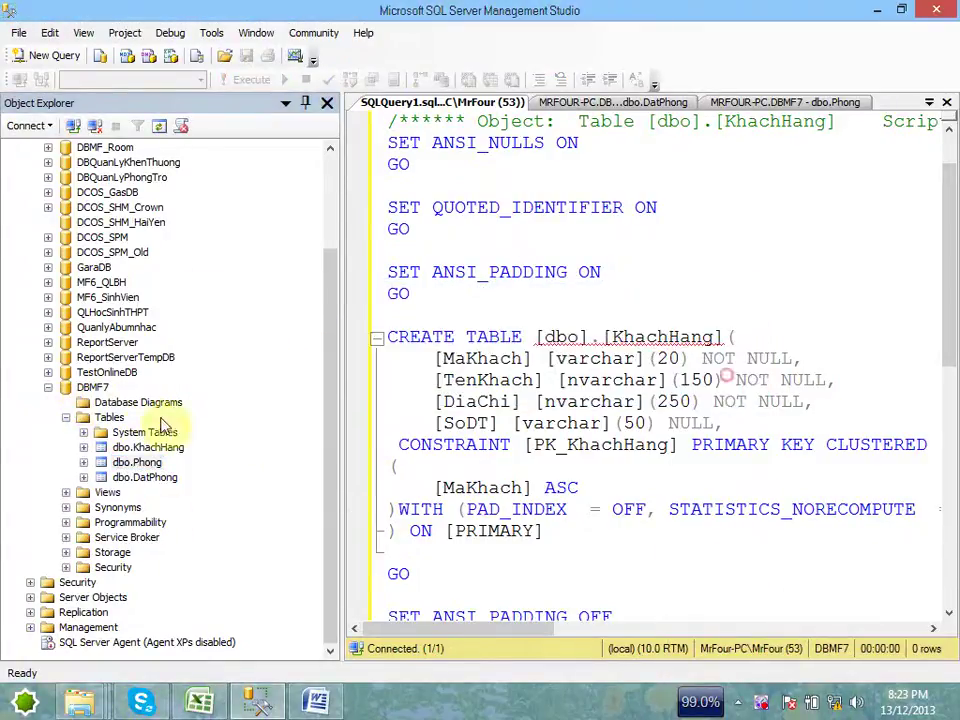
left_click(80, 388)
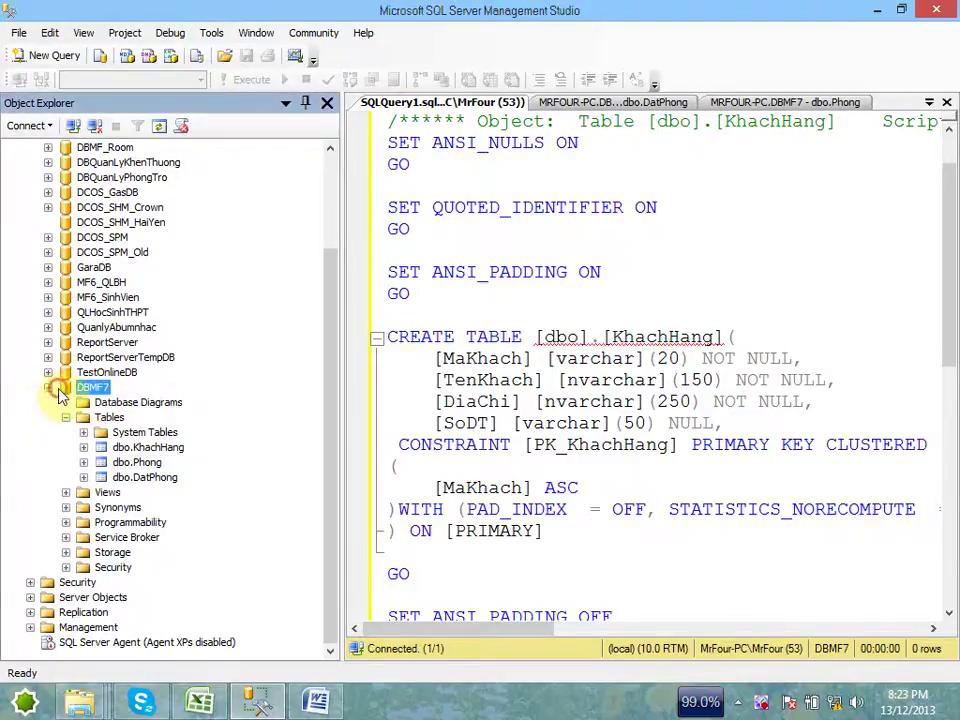
left_click(48, 387)
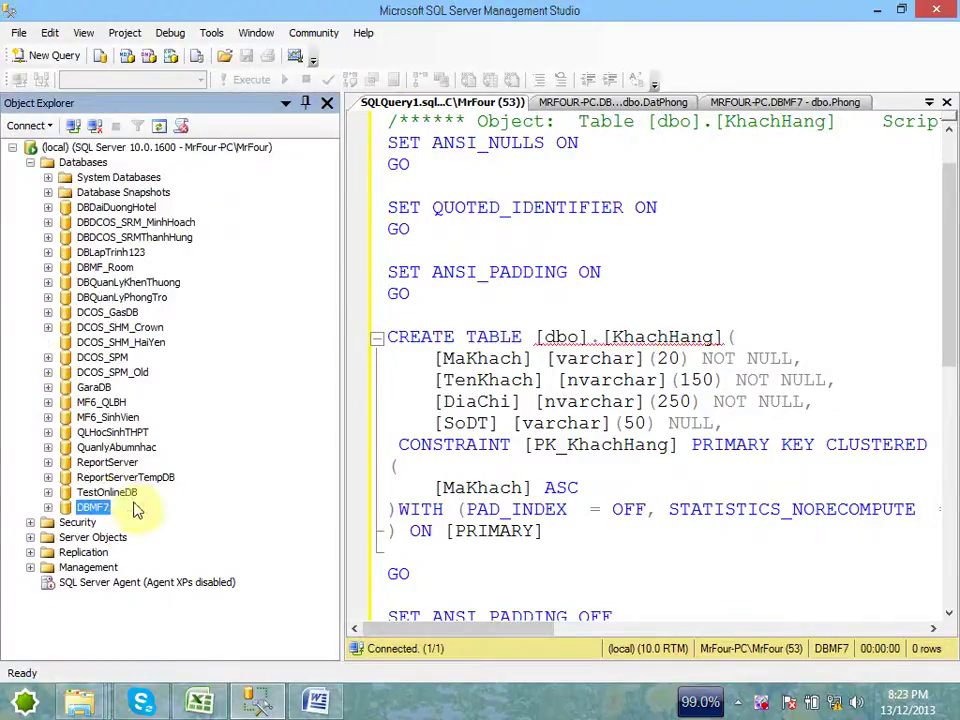
right_click(92, 512)
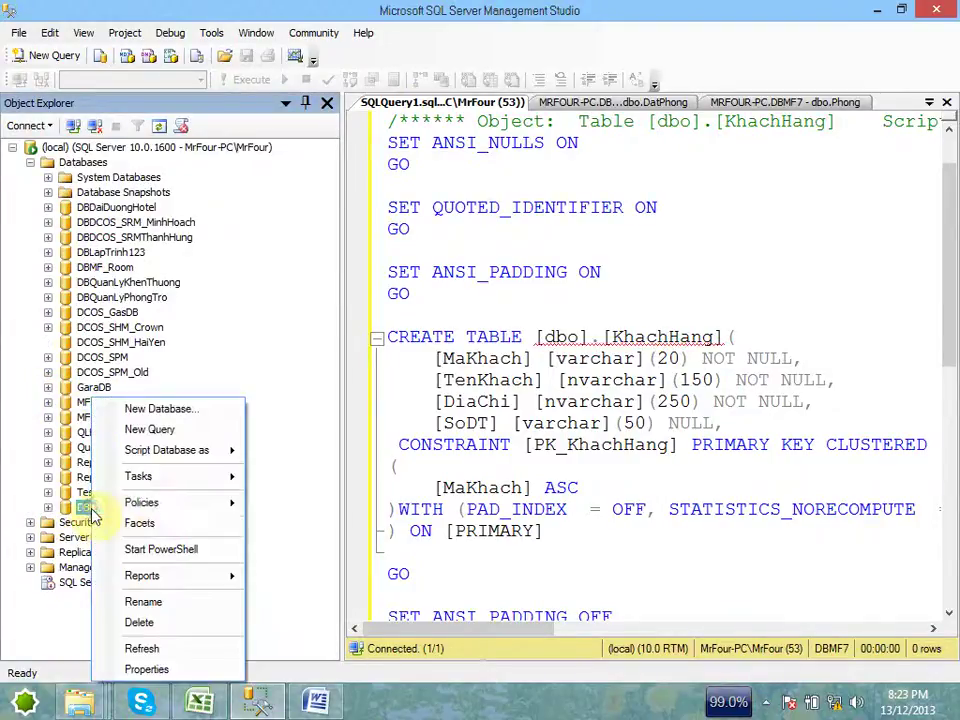
left_click(204, 479)
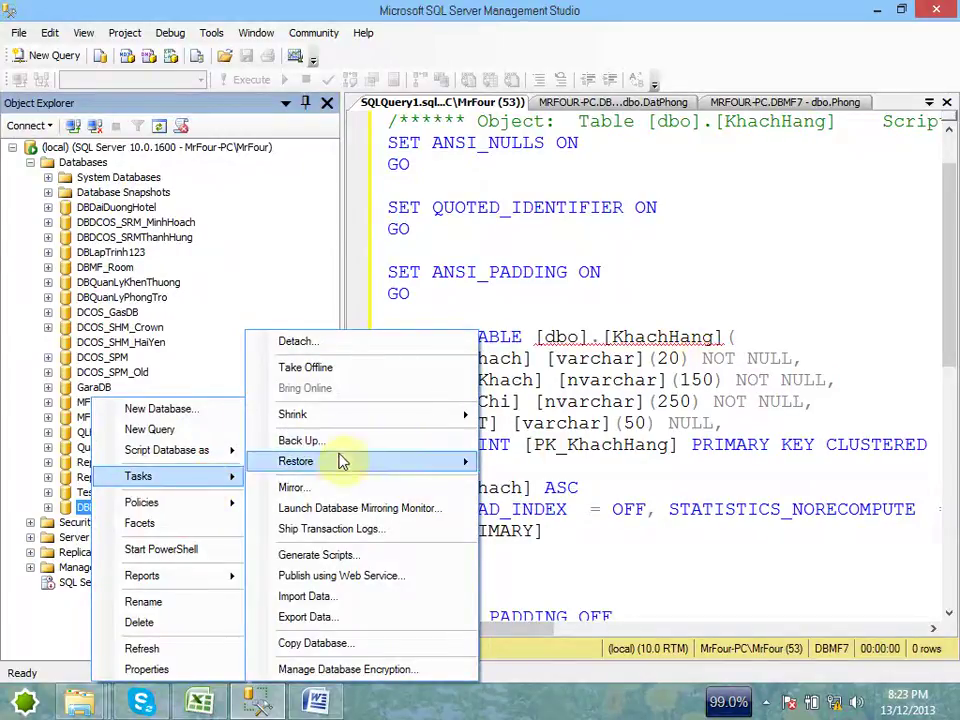
left_click(671, 317)
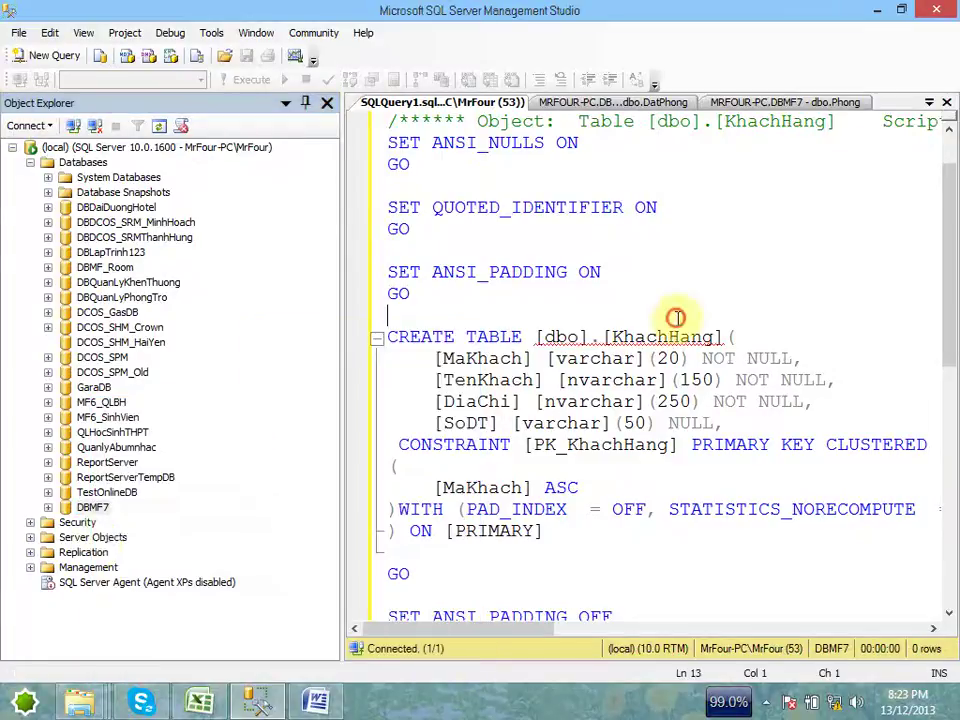
Step: Start a full backup of the DBMF7 database and remove the default backup destination on disk
right_click(92, 508)
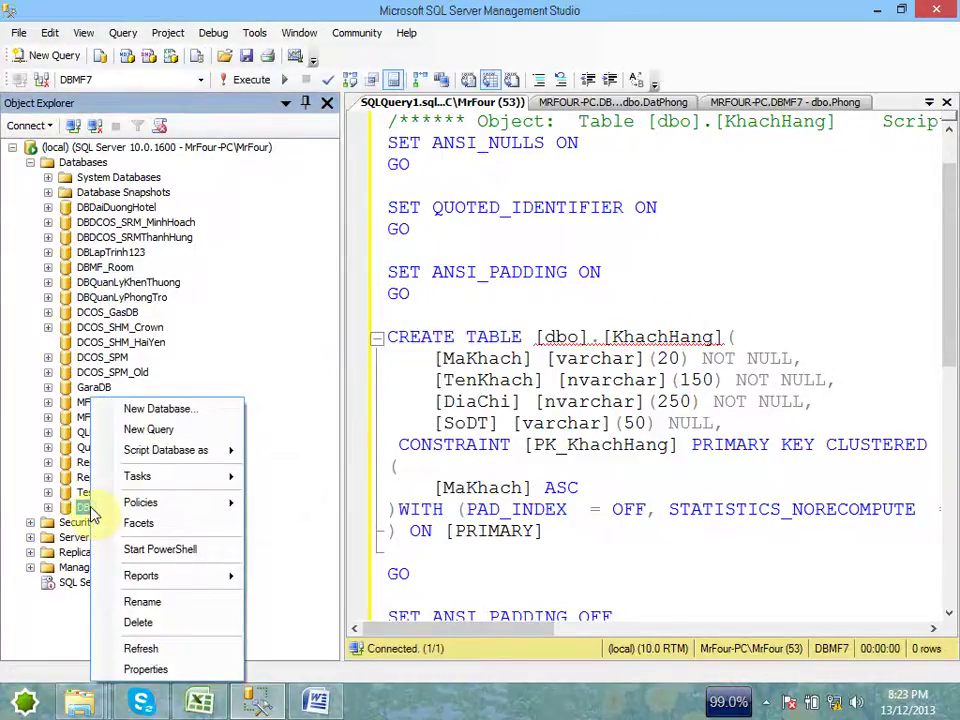
left_click(219, 482)
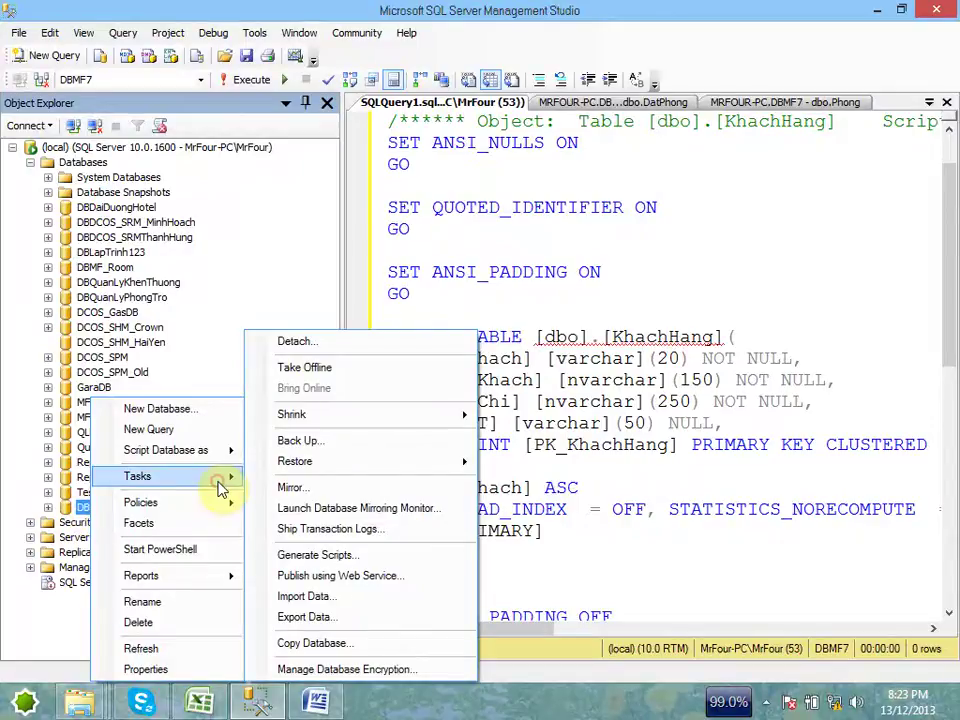
left_click(390, 444)
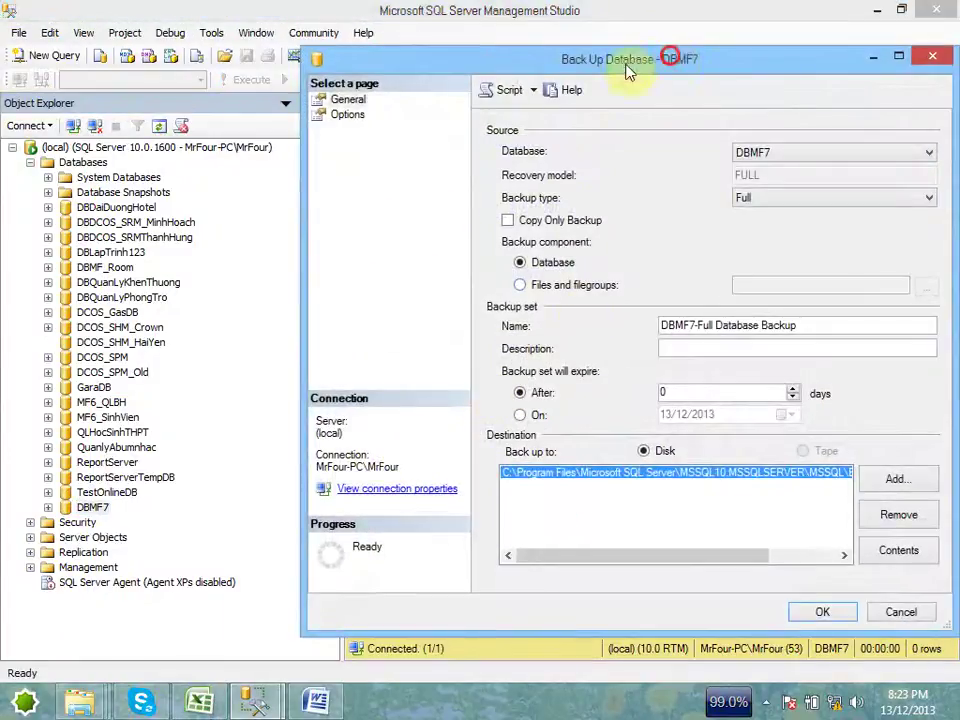
left_click_drag(671, 58, 488, 30)
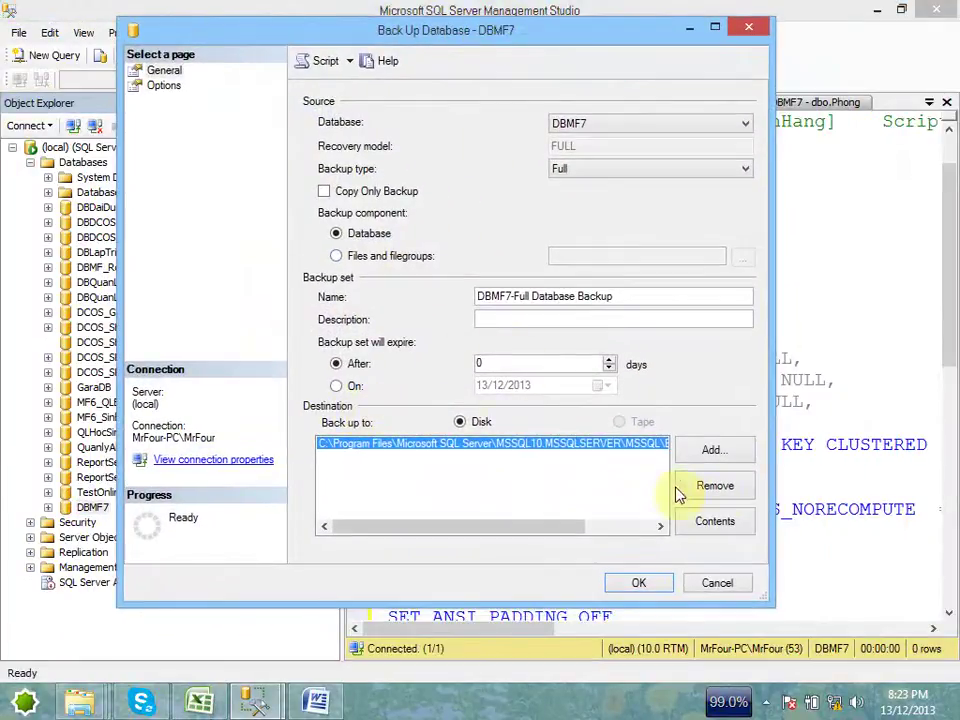
left_click(718, 490)
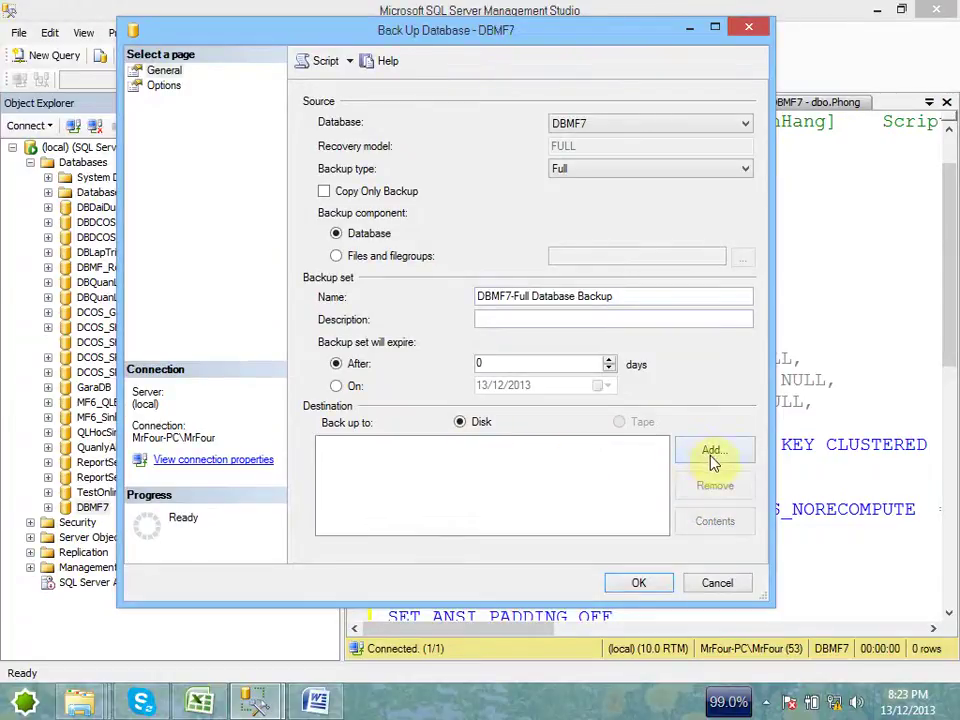
Step: Begin adding a new disk destination for the DBMF7 backup and browse for its file location
left_click(712, 455)
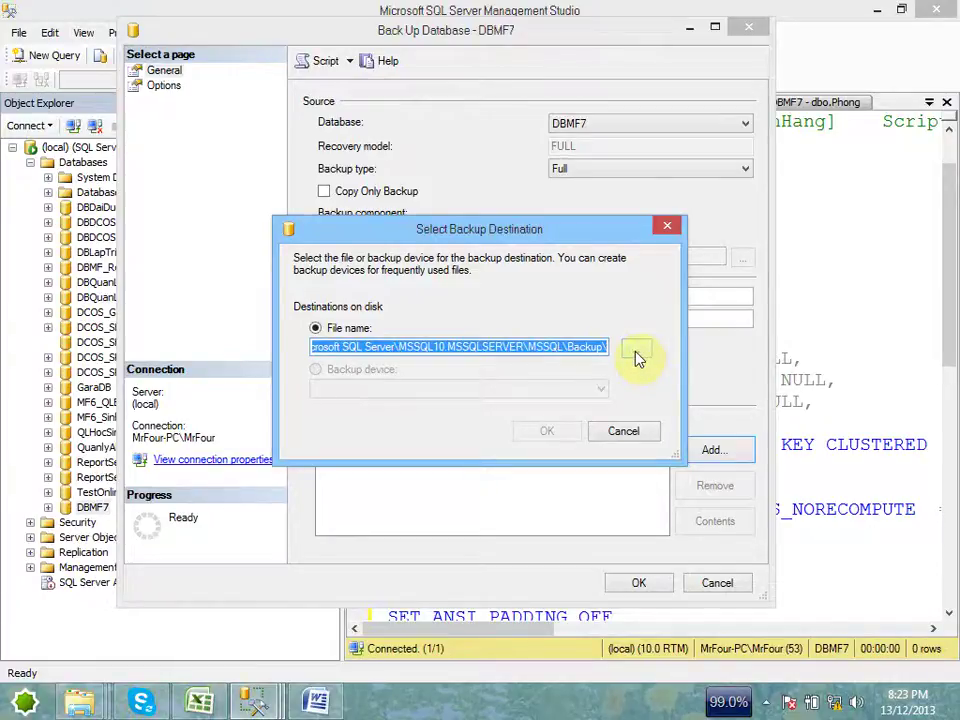
left_click(539, 236)
left_click_drag(500, 243, 418, 246)
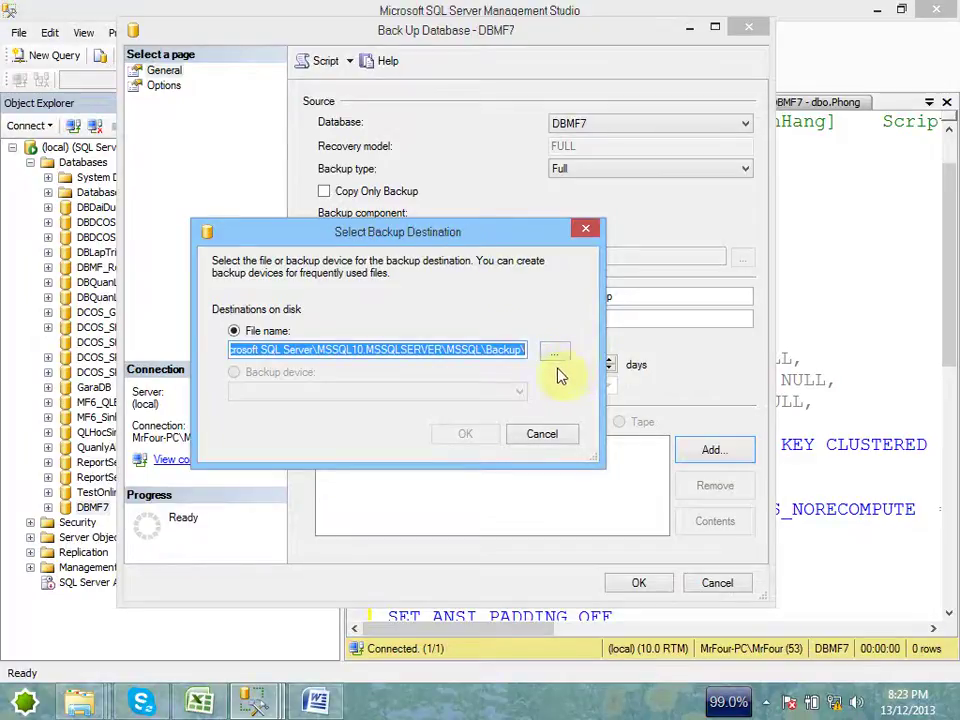
left_click_drag(458, 239, 580, 240)
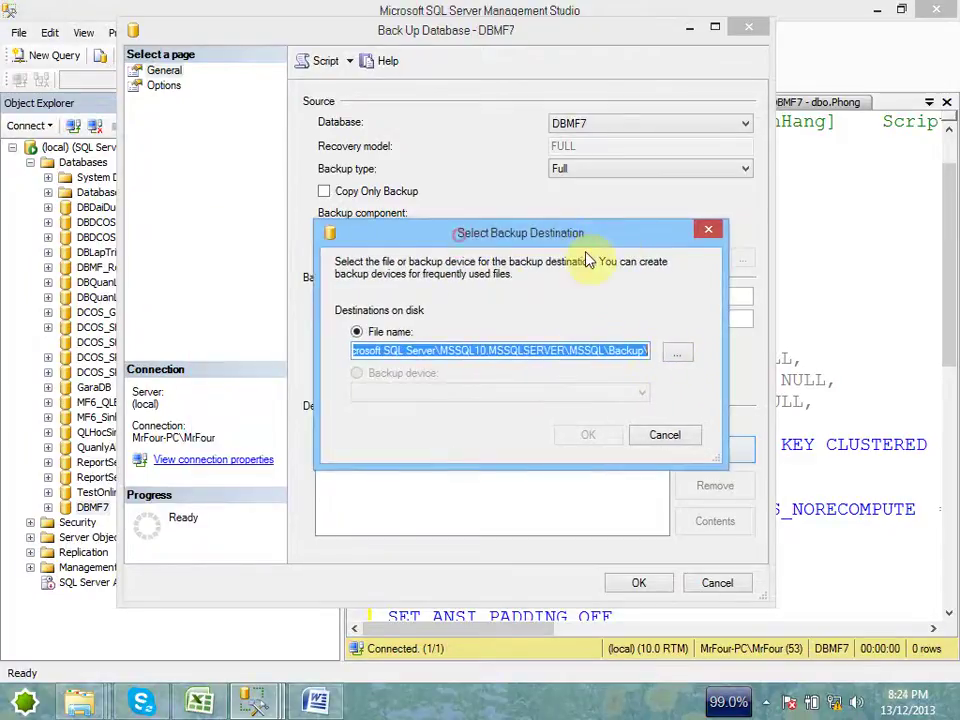
left_click(677, 354)
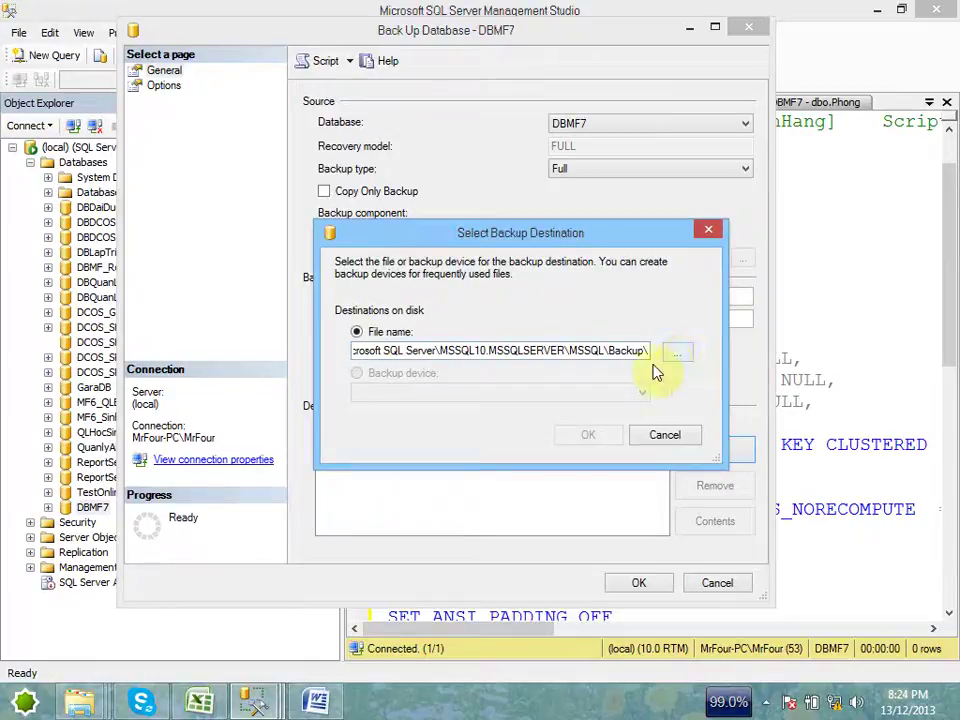
left_click(678, 352)
Step: Choose the root of drive F: as the backup location and name the backup file DBMF7_Backup
left_click(375, 258)
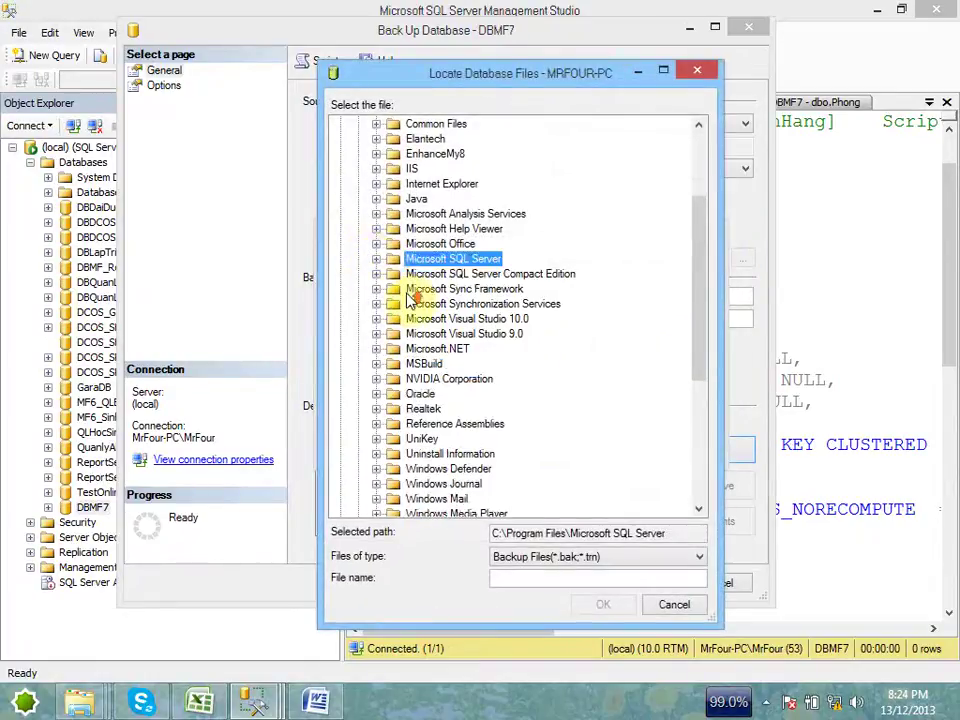
scroll(400, 260, "up", 3)
left_click(358, 229)
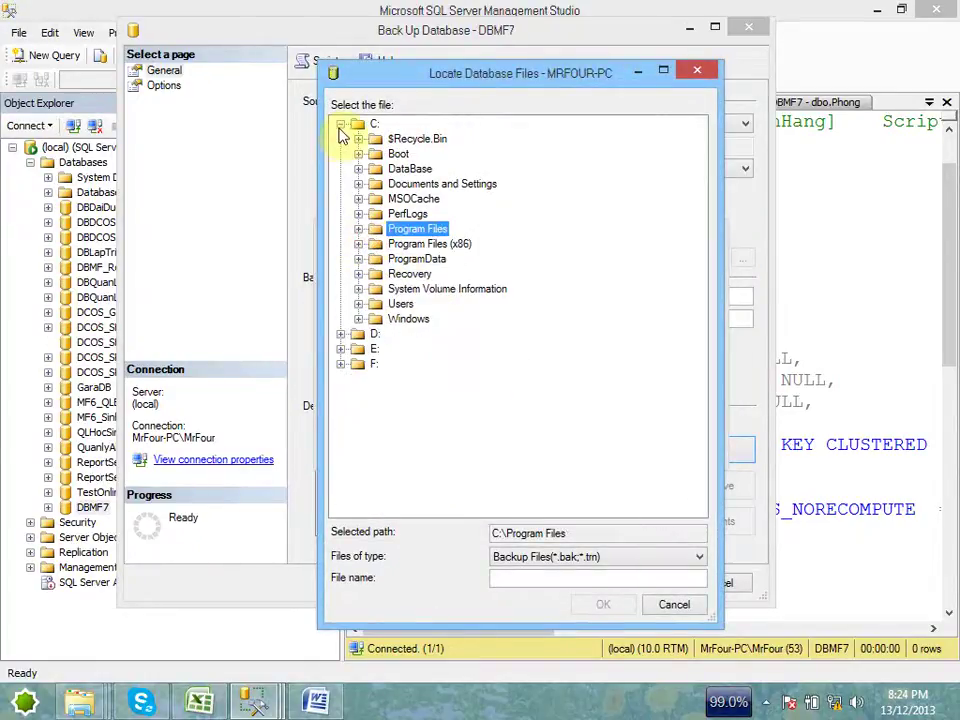
left_click(340, 125)
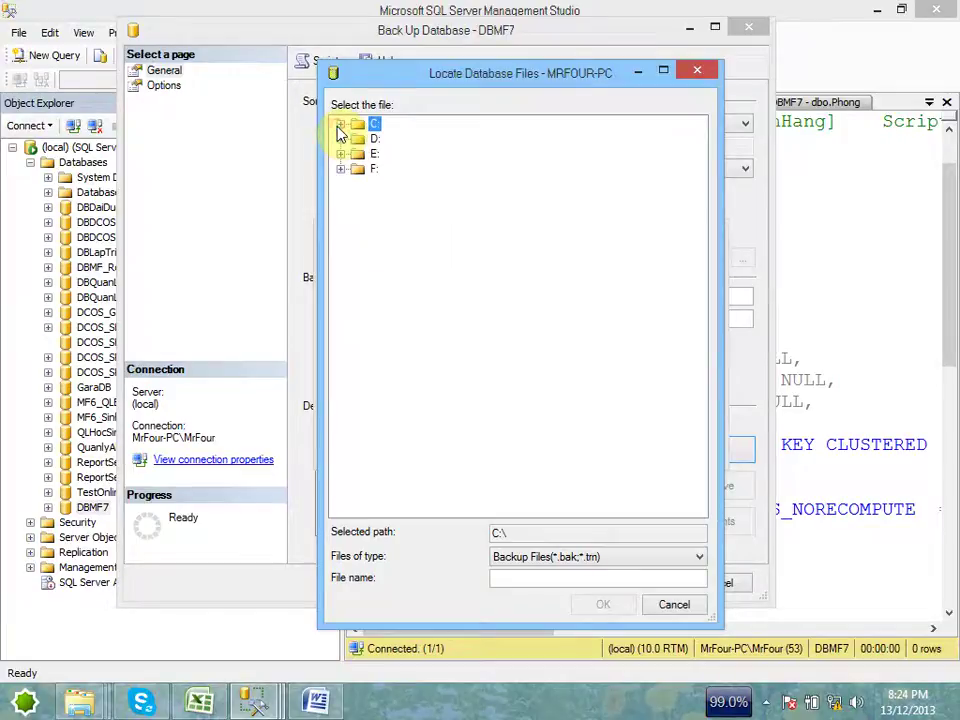
double_click(362, 170)
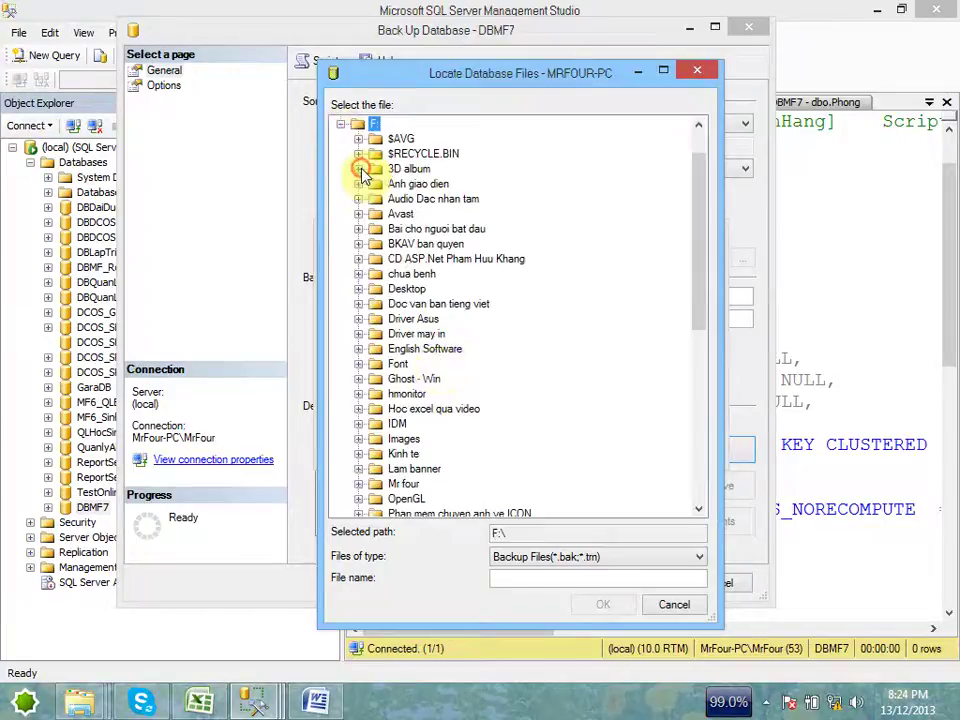
left_click(551, 579)
type("DBMF7_Backup")
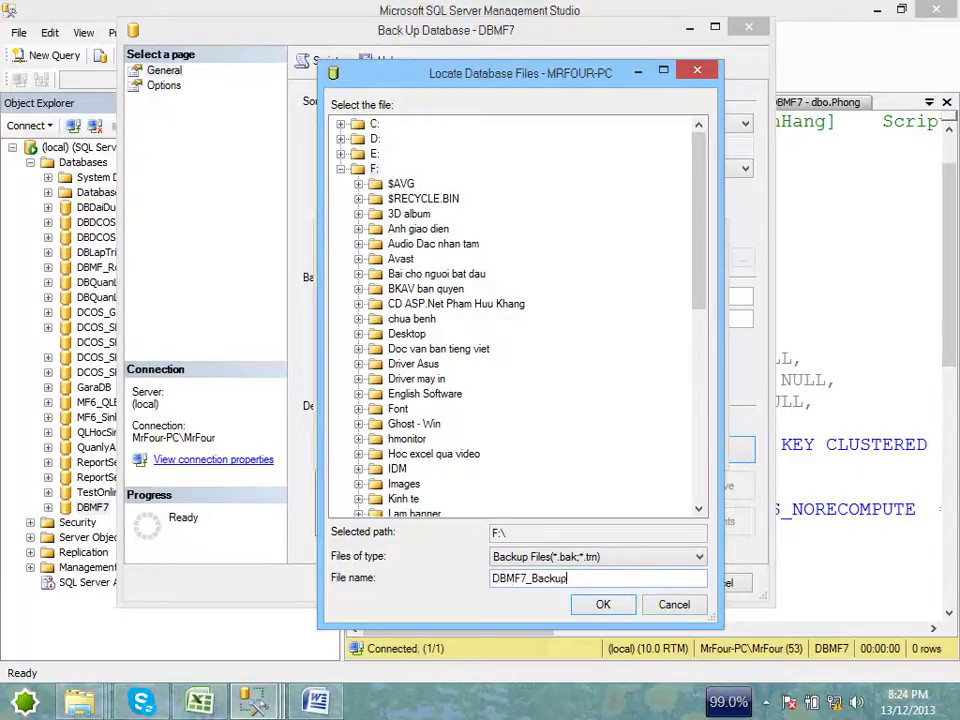
left_click(598, 604)
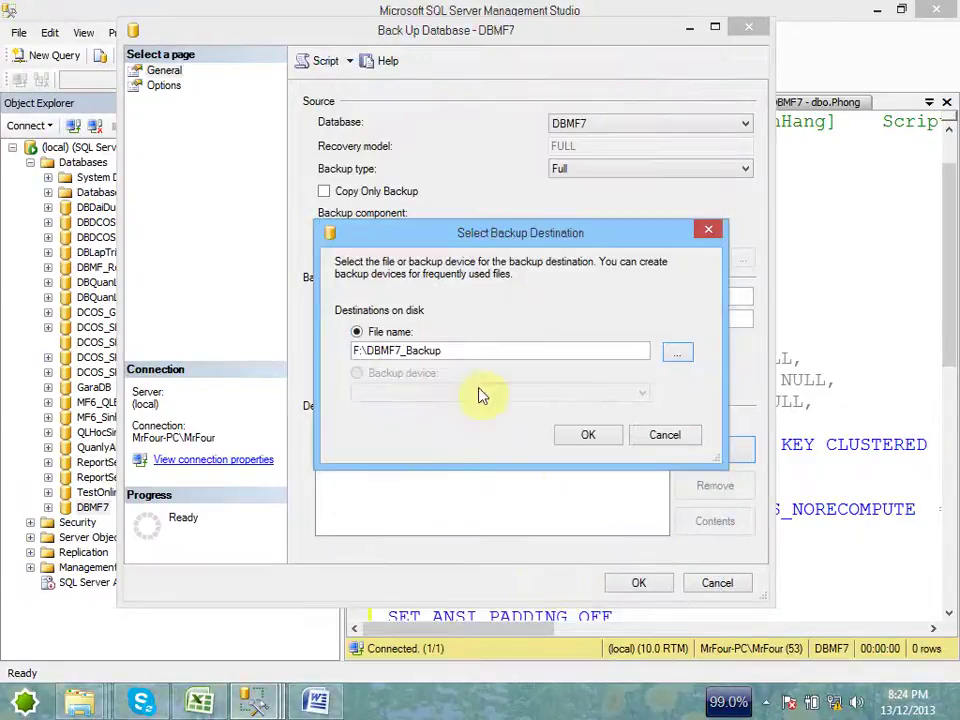
Step: Accept F:\DBMF7_Backup as the disk destination and run the full backup of DBMF7
left_click(588, 440)
left_click(650, 583)
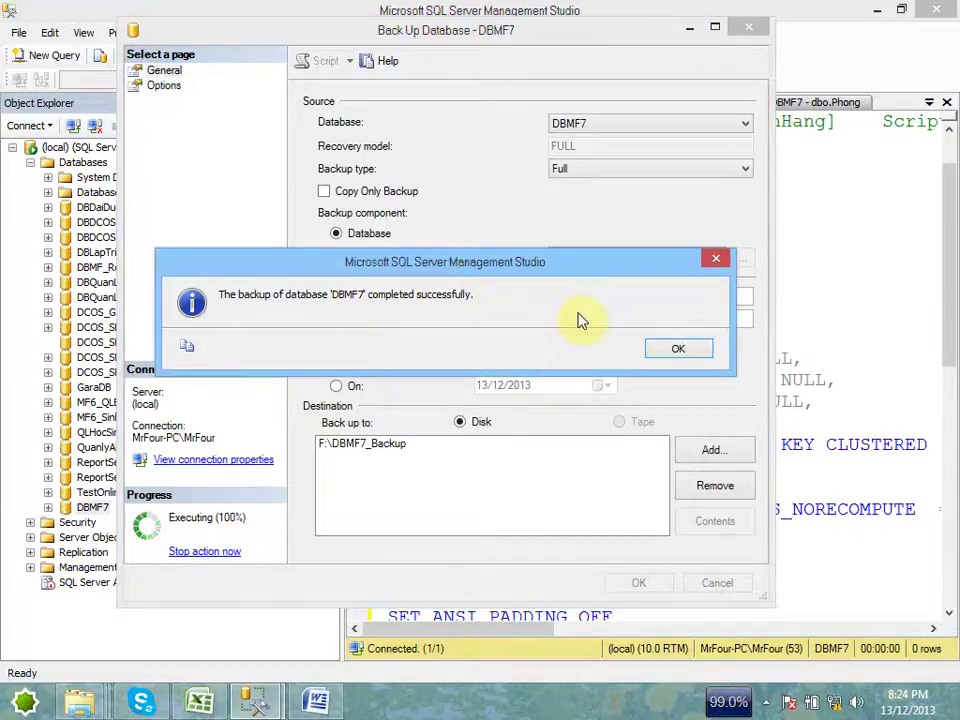
left_click(686, 358)
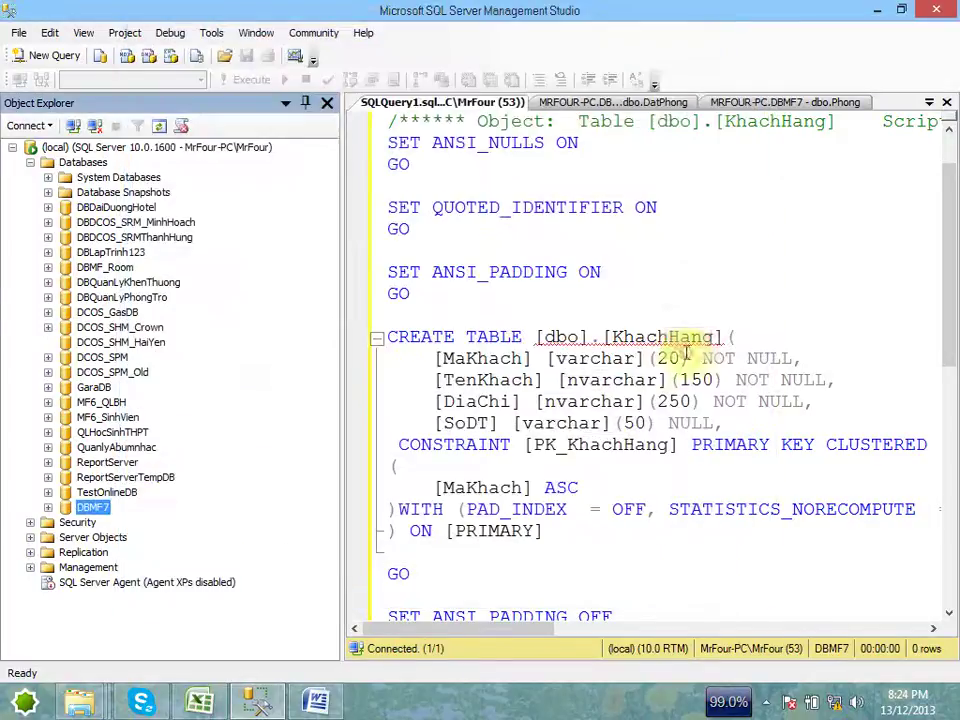
Step: Switch to File Explorer, locate the DBMF7_Backup file on drive Study (F:) and open its properties
left_click(879, 10)
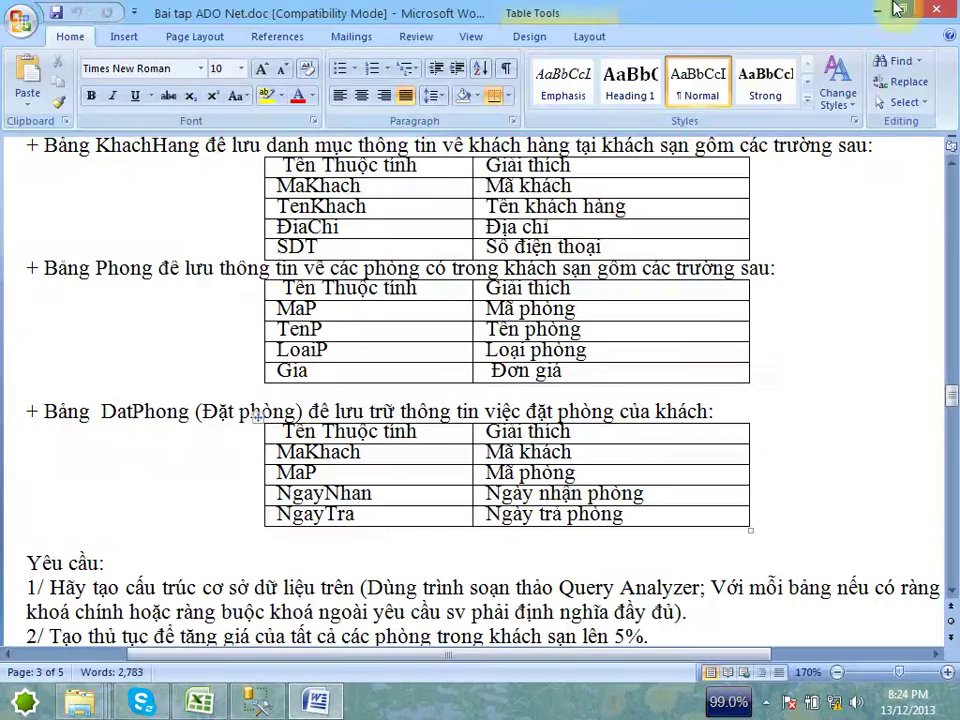
left_click(876, 10)
left_click(80, 451)
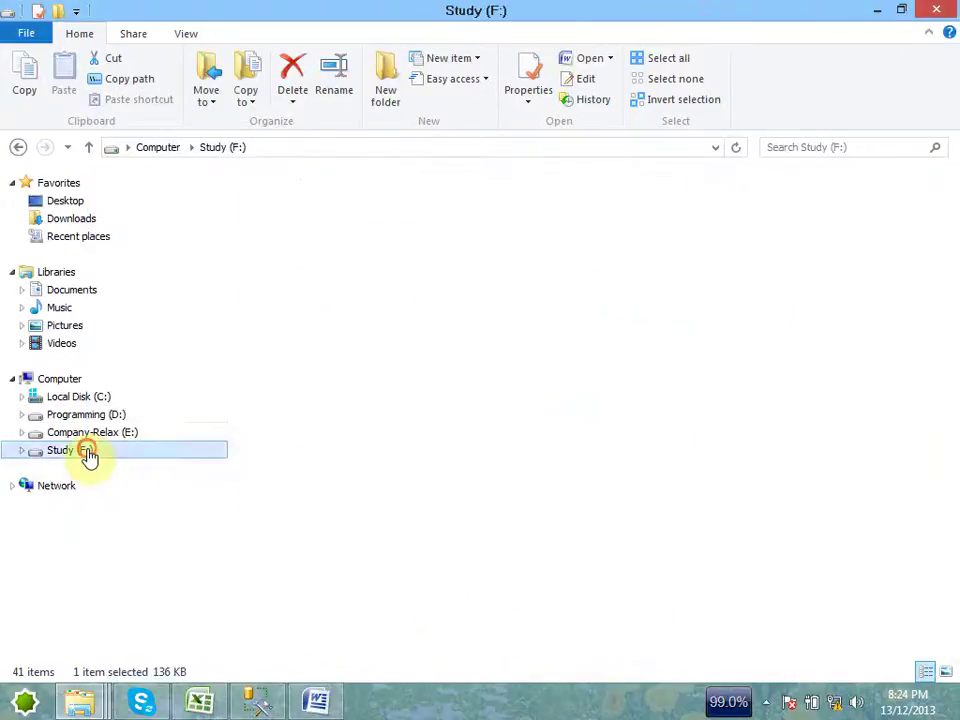
left_click(752, 200)
left_click(758, 180)
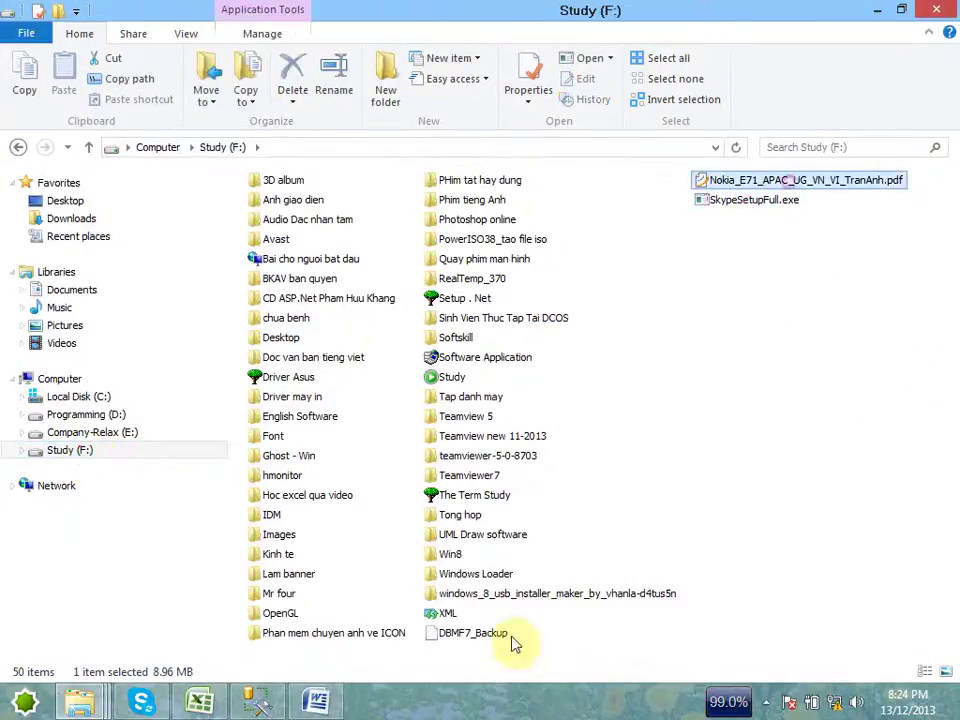
left_click(490, 634)
right_click(489, 636)
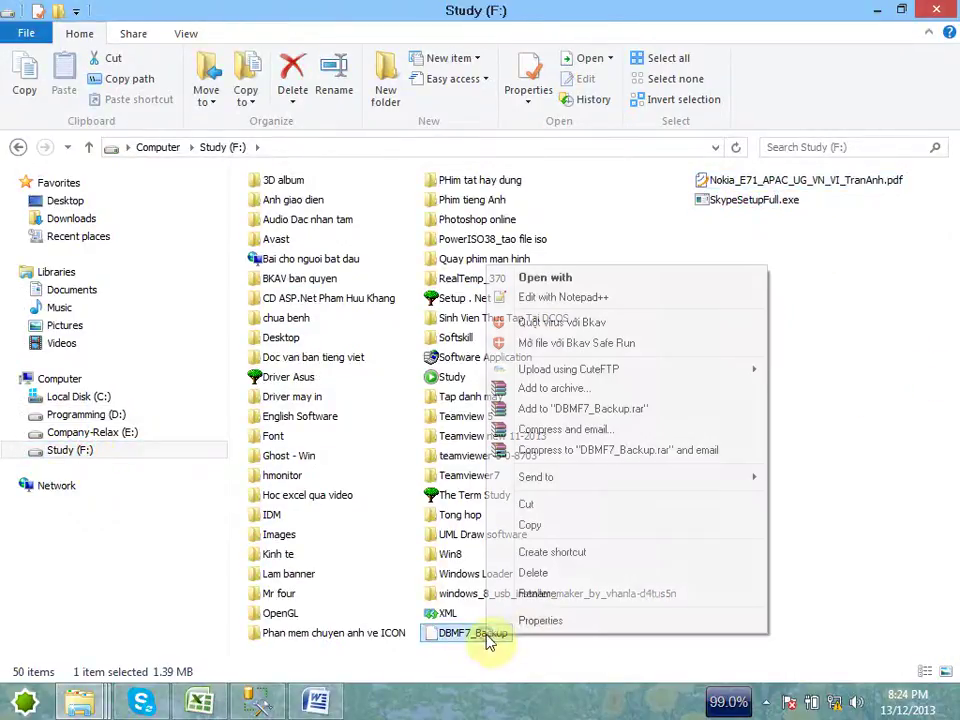
left_click(535, 621)
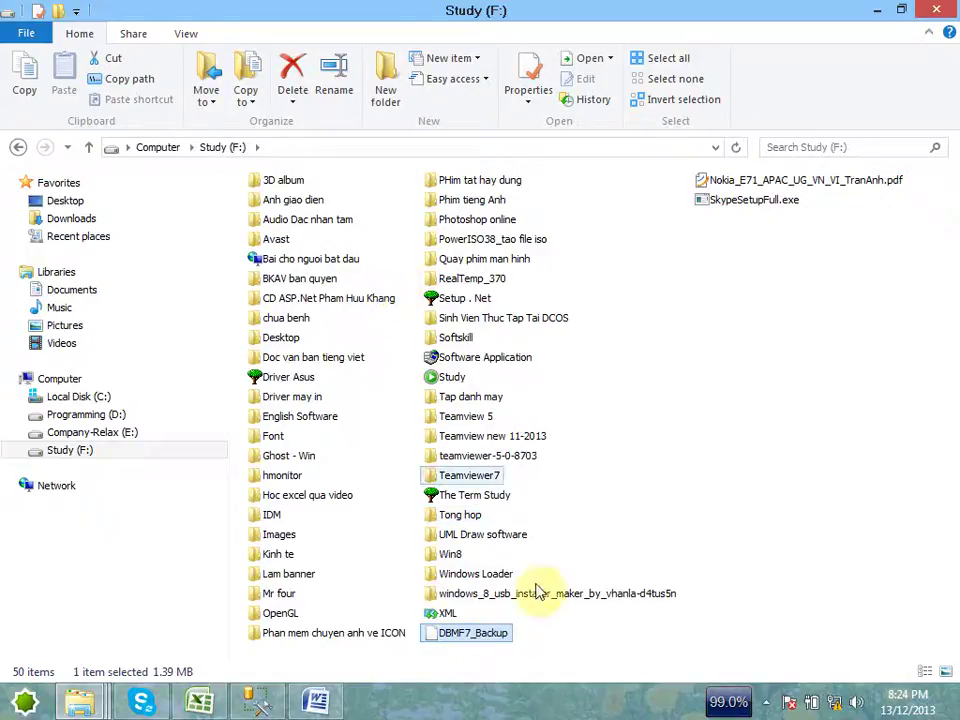
right_click(480, 637)
left_click(525, 619)
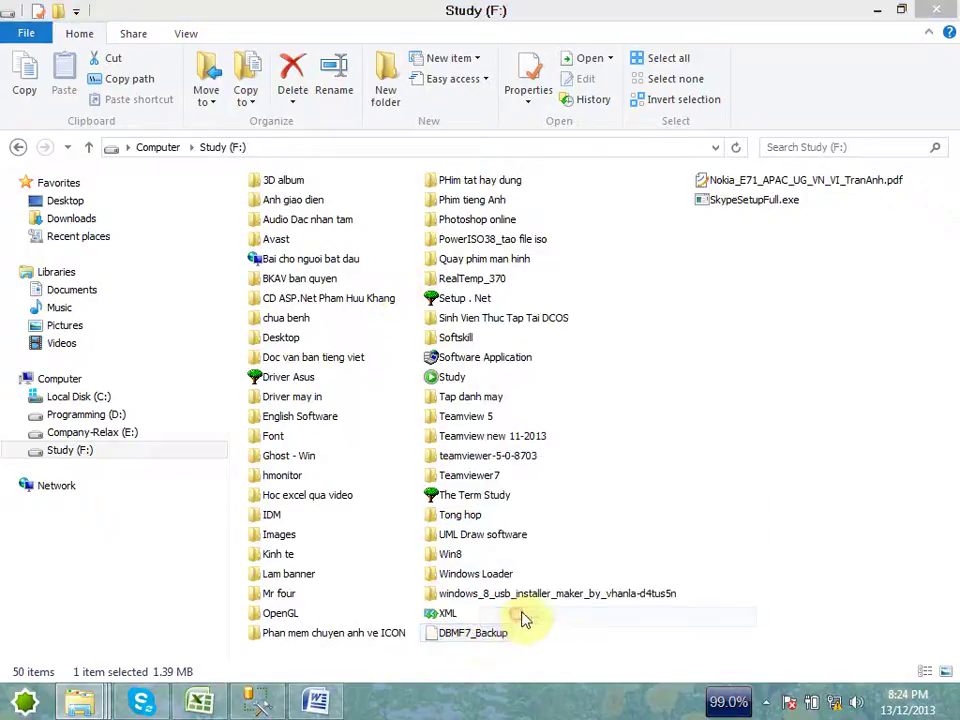
left_click(680, 476)
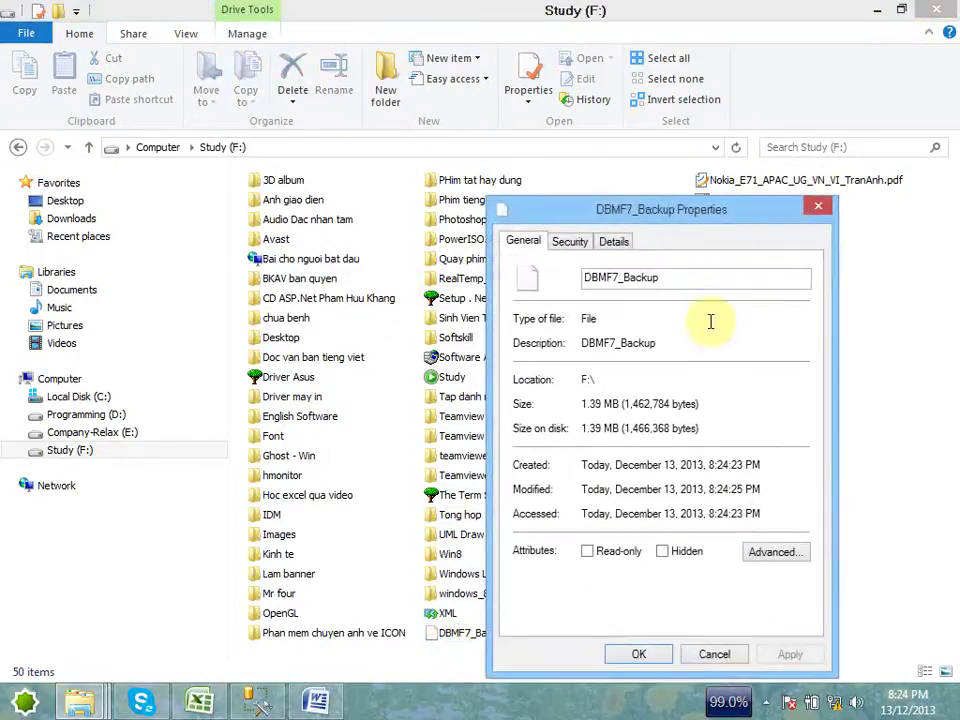
Step: Examine the backup file's name, type and description in its properties, and close them without changes
left_click(675, 284)
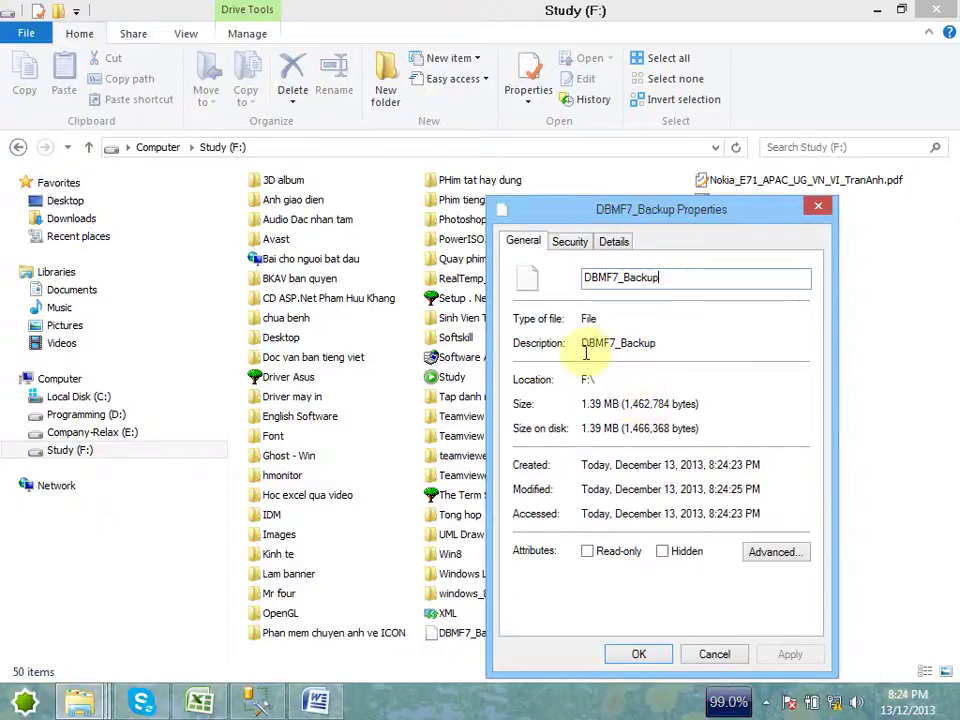
left_click_drag(588, 343, 666, 343)
left_click(716, 343)
left_click(686, 279)
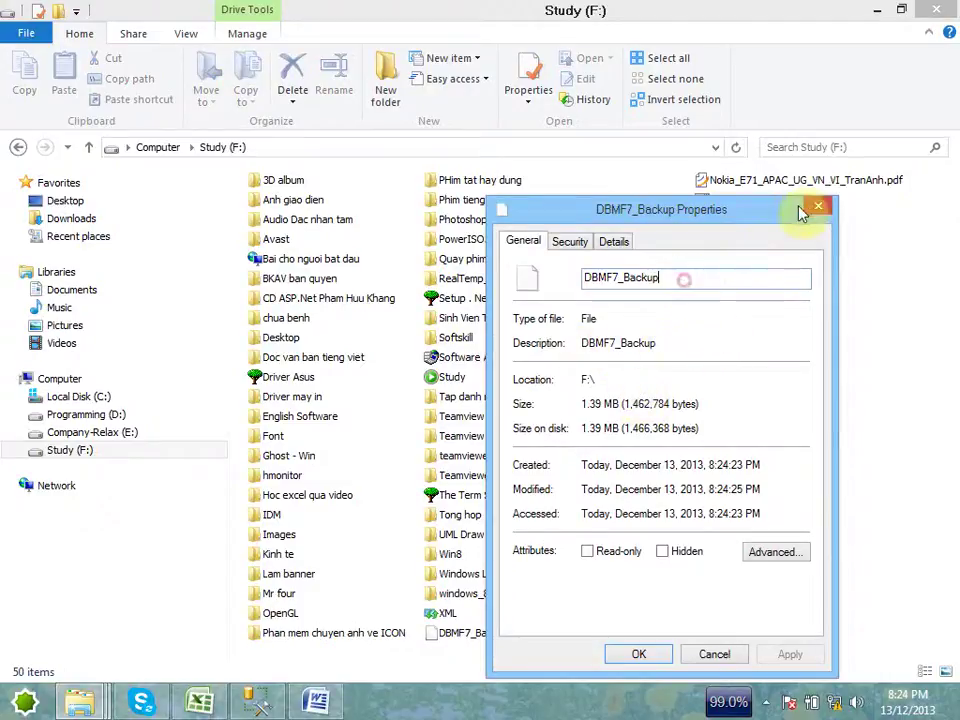
left_click_drag(740, 211, 641, 185)
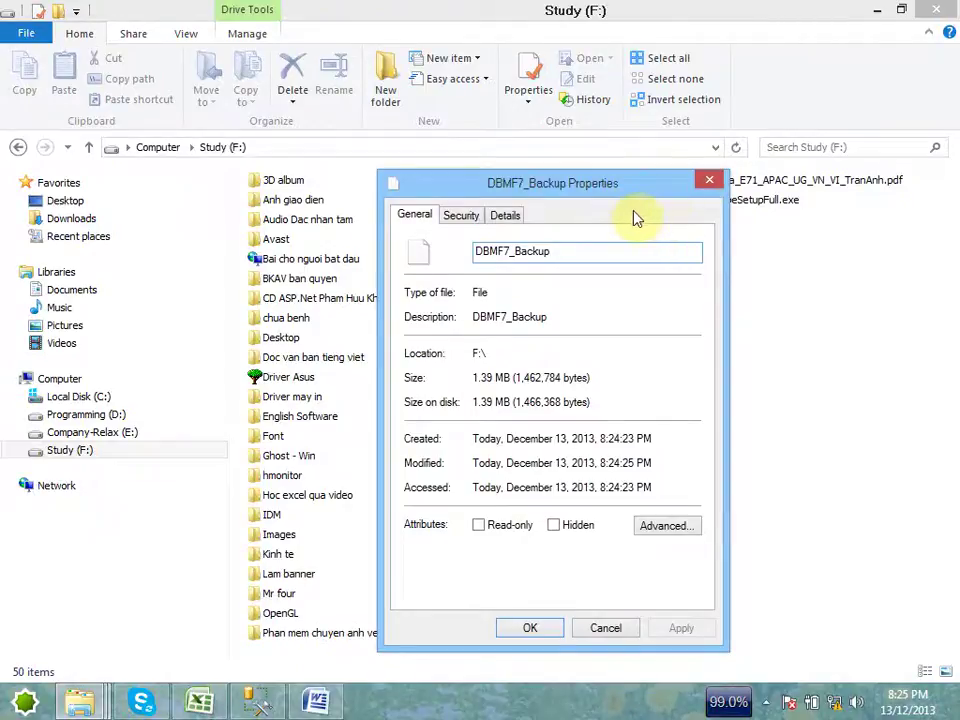
double_click(561, 251)
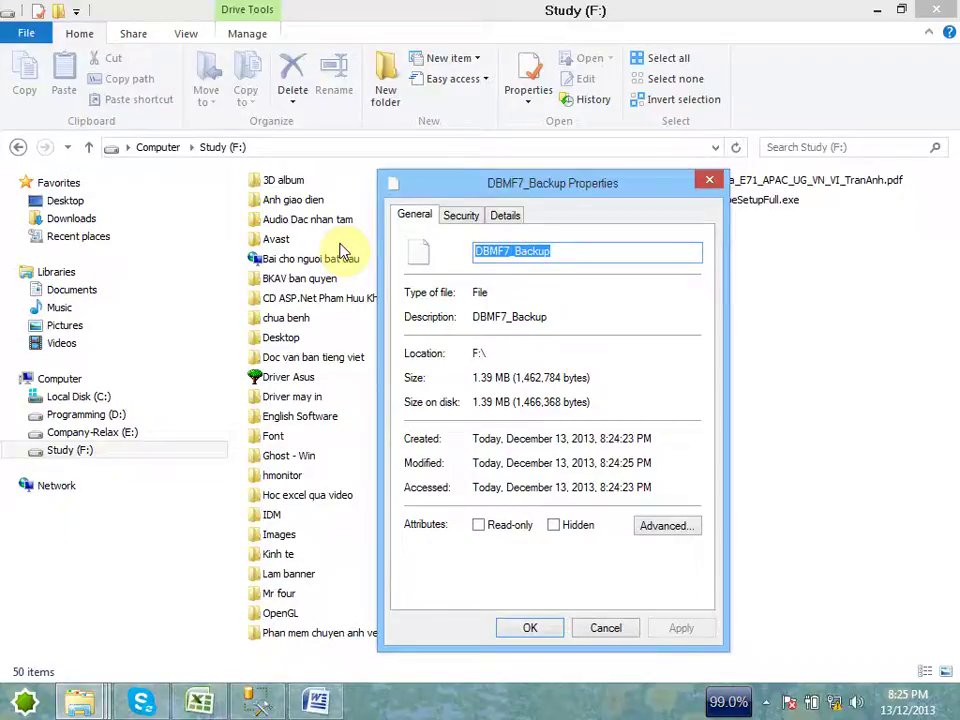
left_click(605, 628)
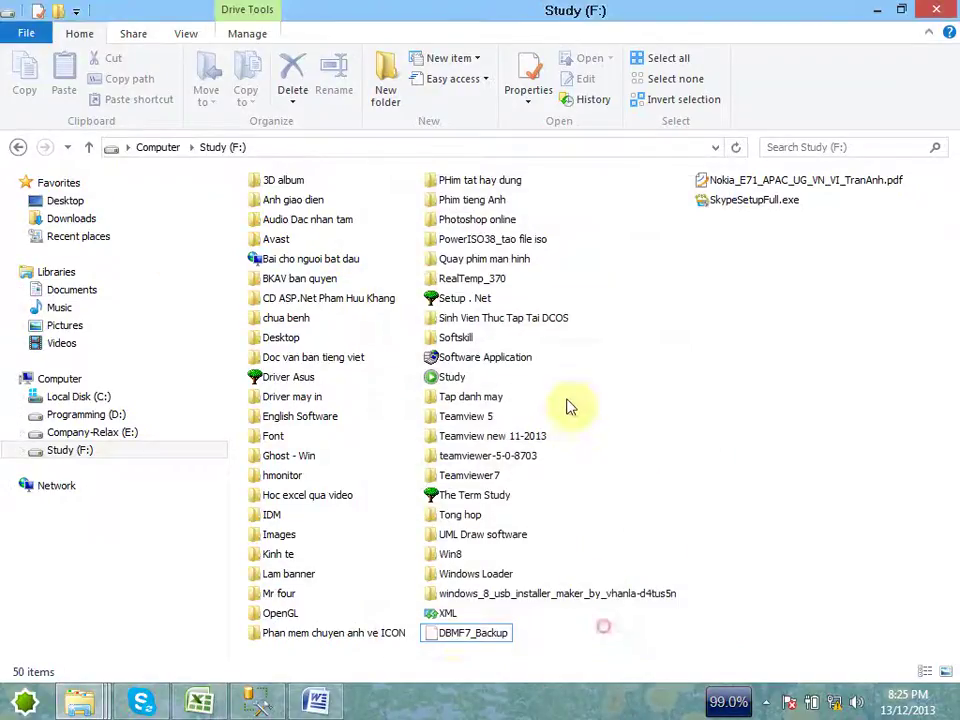
left_click(430, 638)
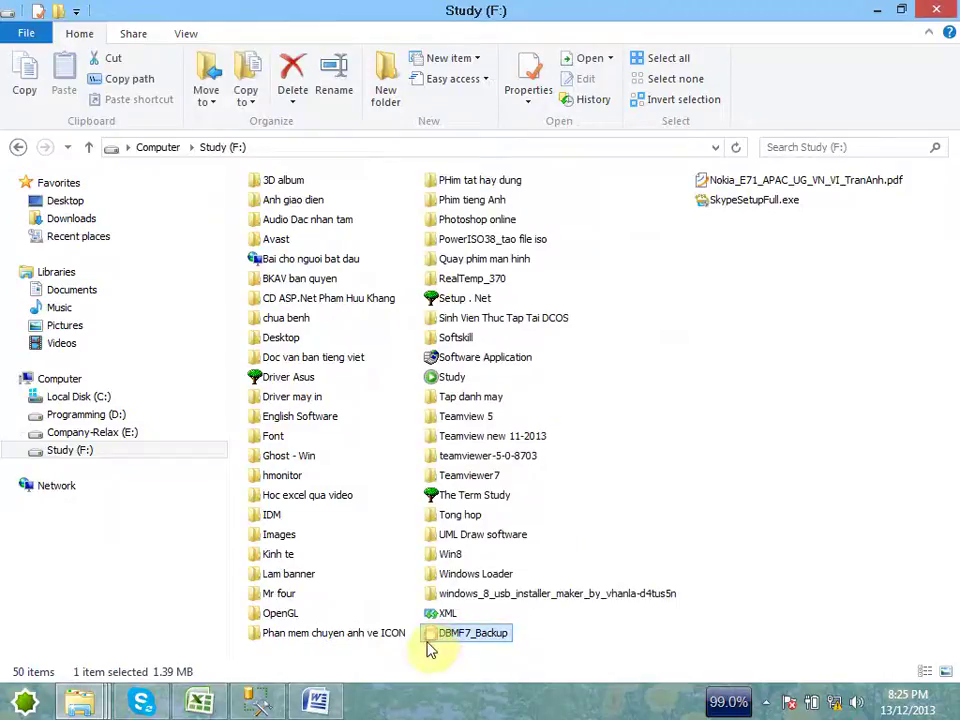
right_click(472, 634)
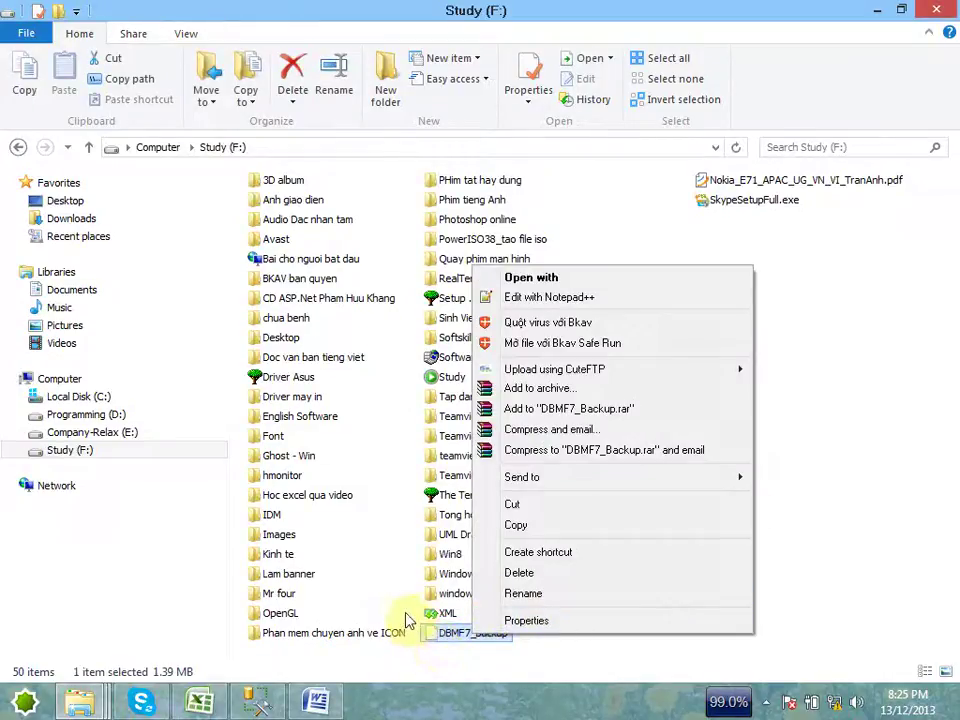
left_click(392, 540)
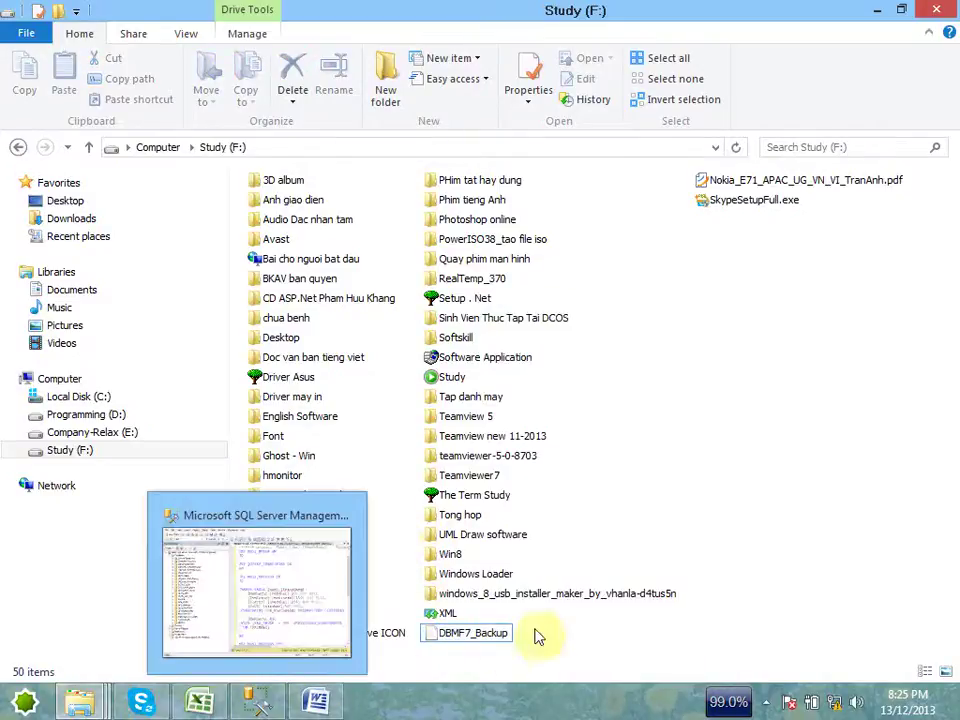
left_click(492, 632)
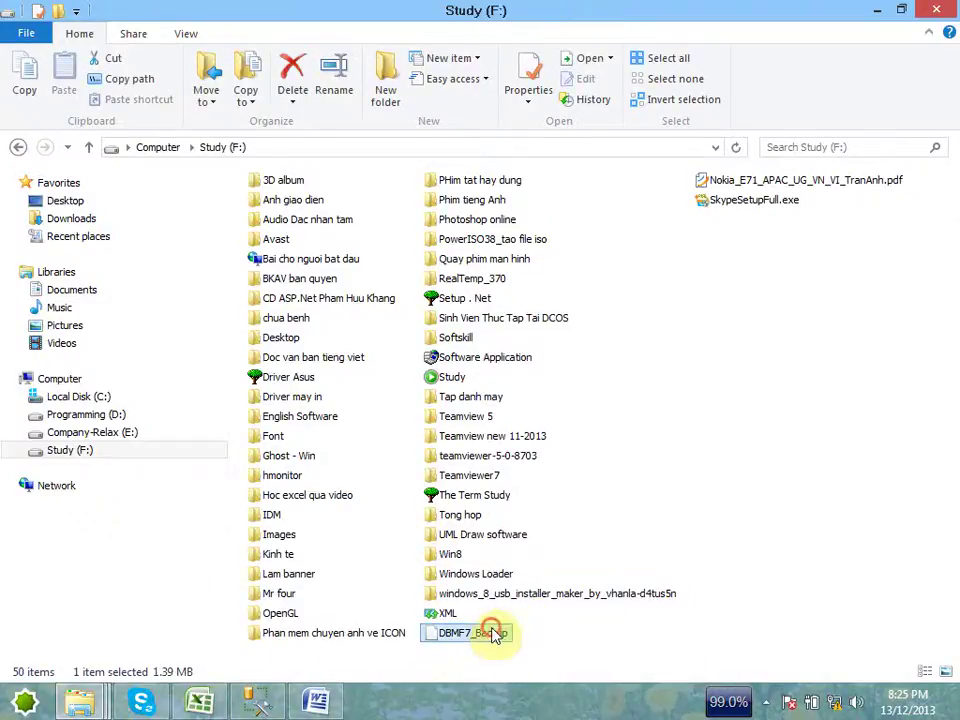
Step: Switch back to SQL Server Management Studio and look over the existing databases in the object tree
left_click(258, 702)
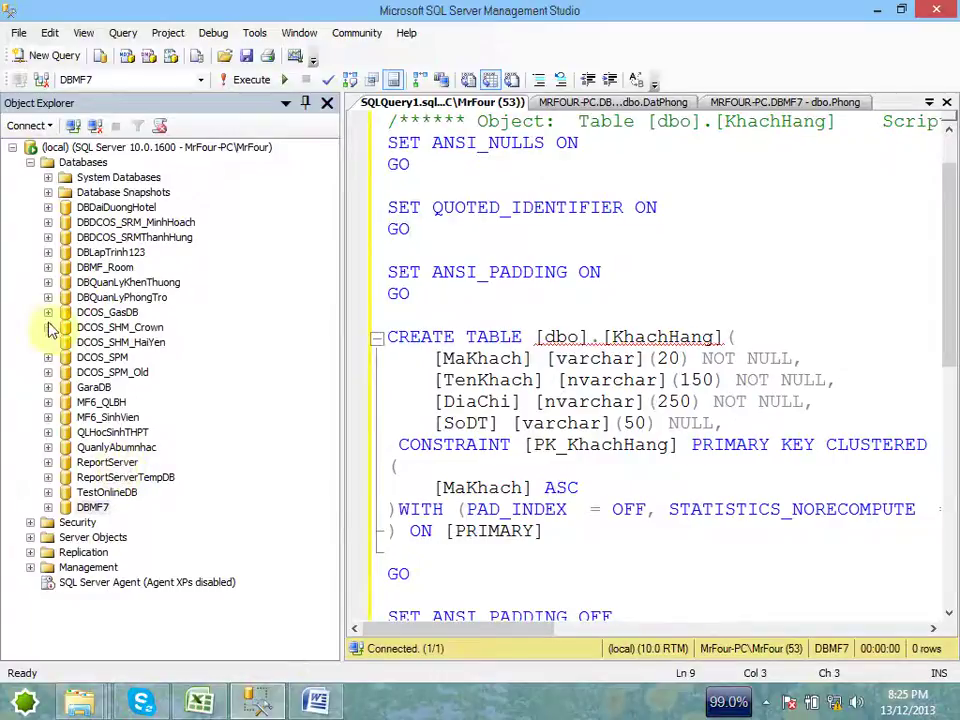
scroll(86, 183, "up", 1)
left_click(84, 166)
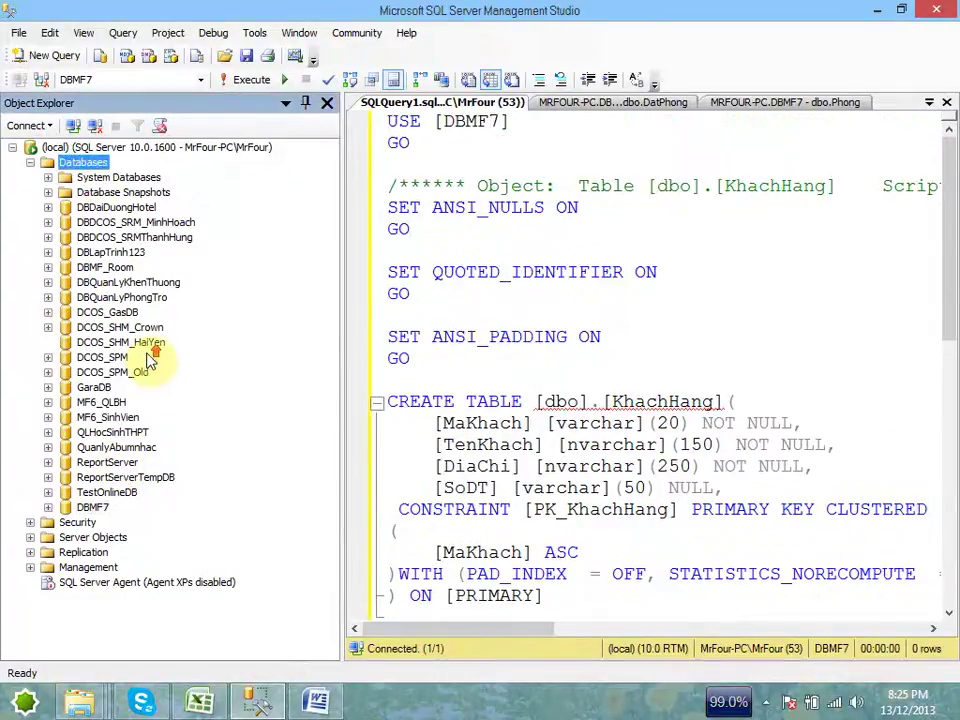
left_click(105, 313)
left_click(102, 402)
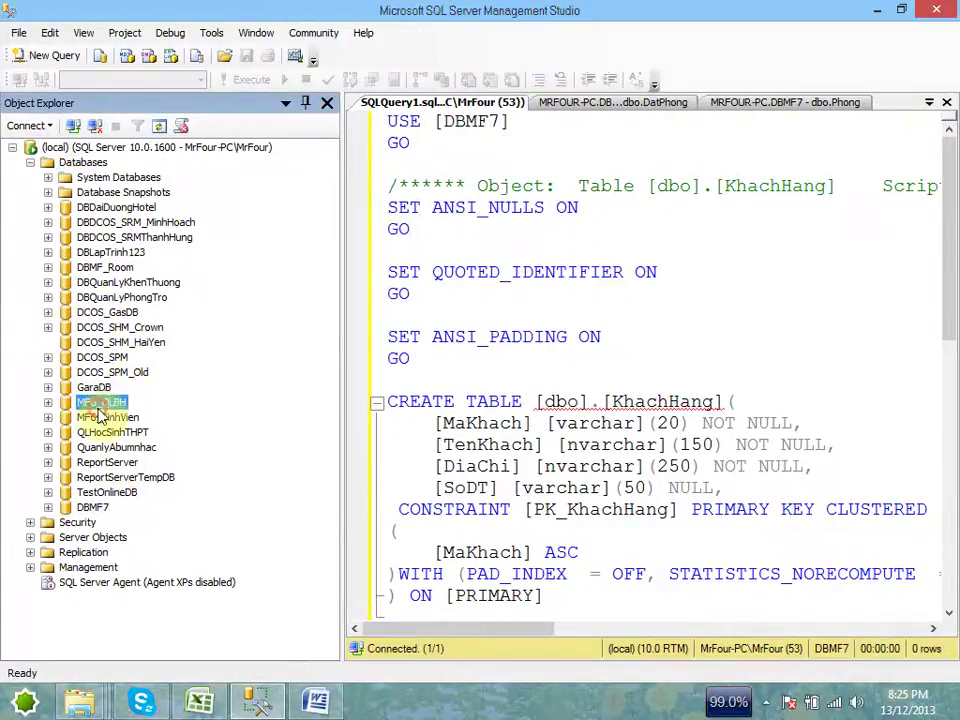
Step: Create a new database named DBPhucHoi with the default owner and file settings, and select it in the object tree
right_click(71, 165)
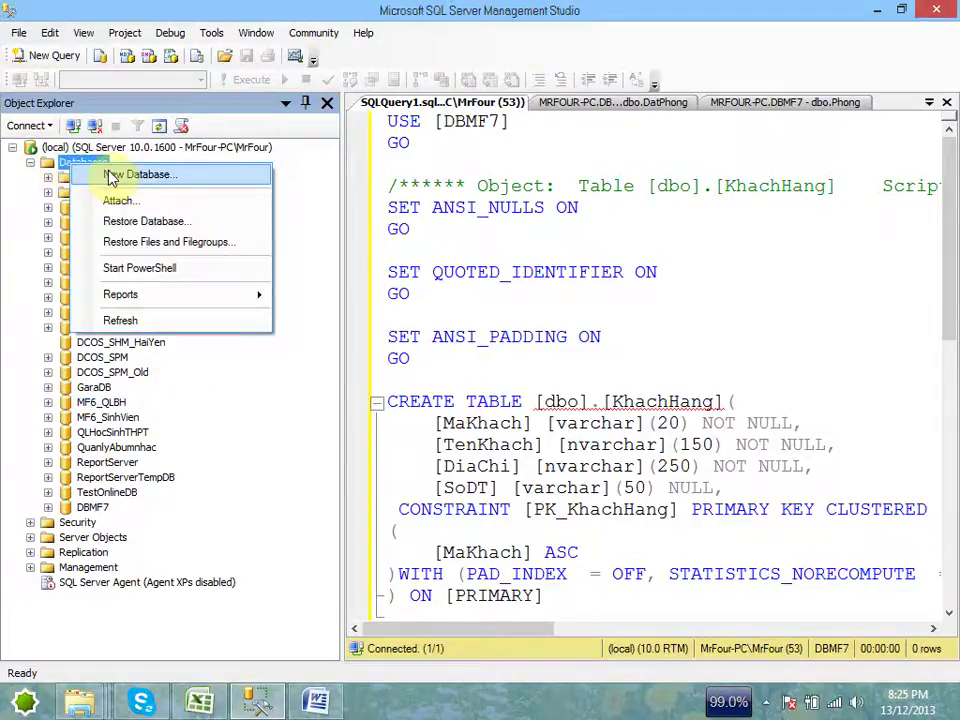
left_click(190, 178)
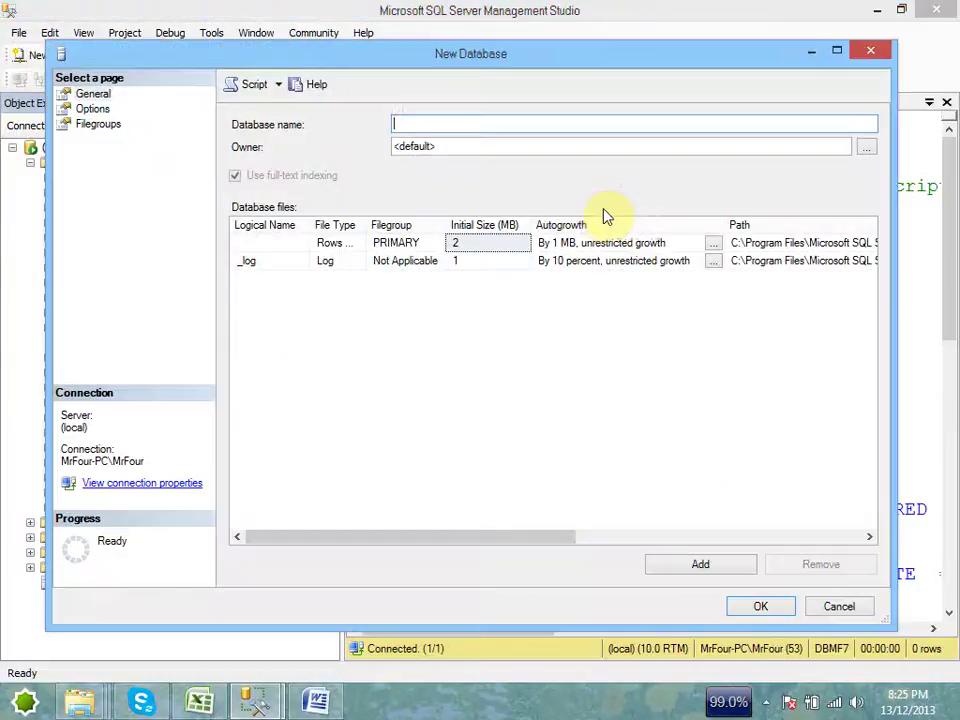
type("DBPucHoi")
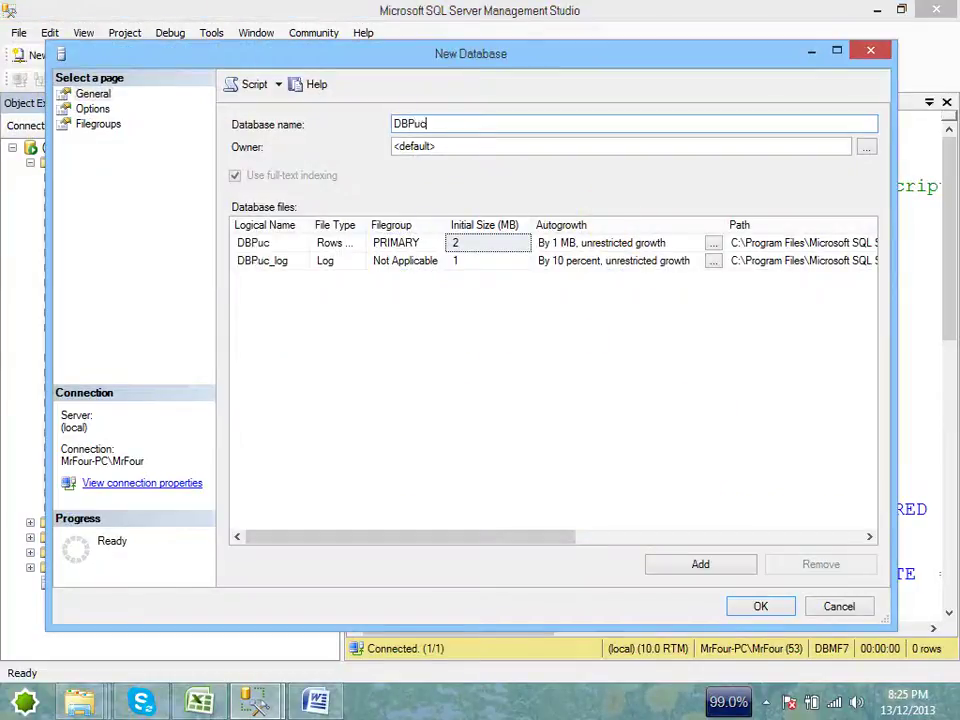
key("BackSpace")
key("BackSpace")
key("BackSpace")
key("BackSpace")
key("BackSpace")
type("hucHoi")
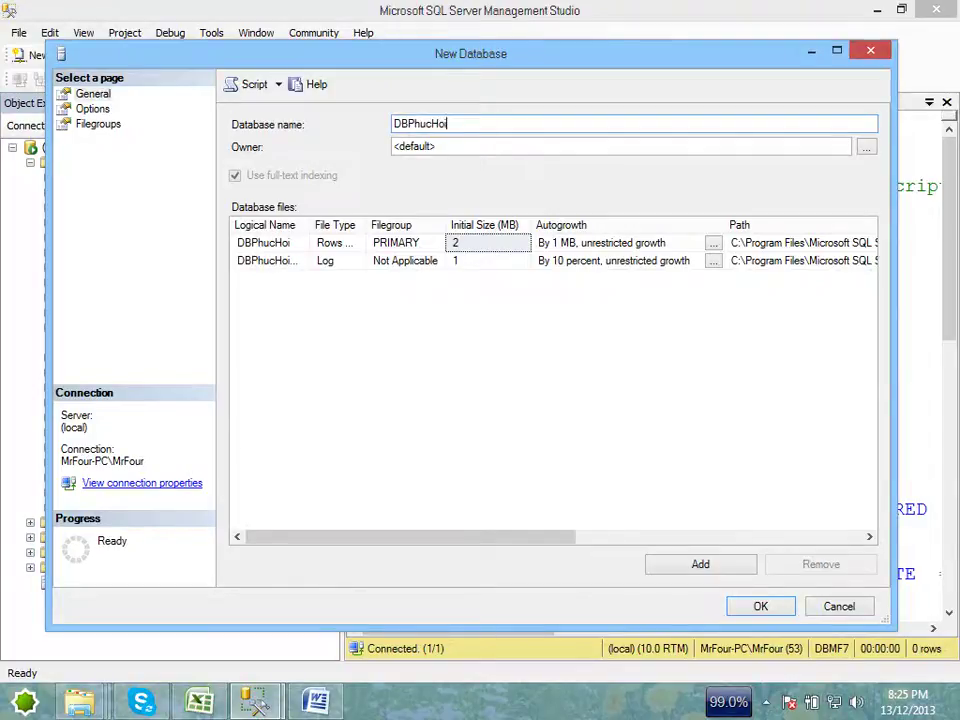
key("Return")
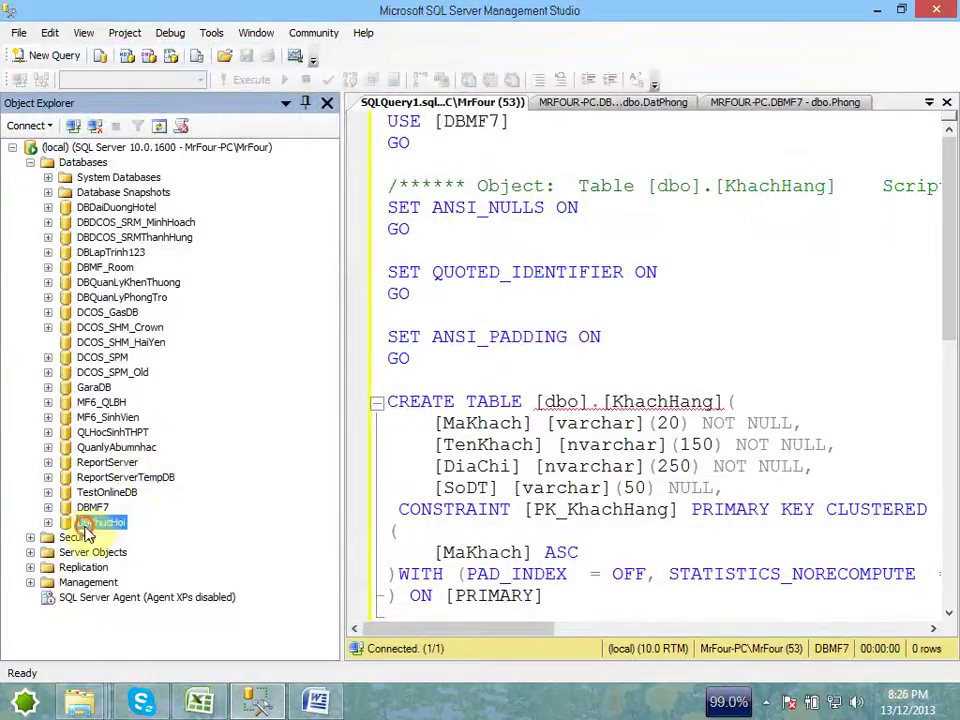
left_click(95, 522)
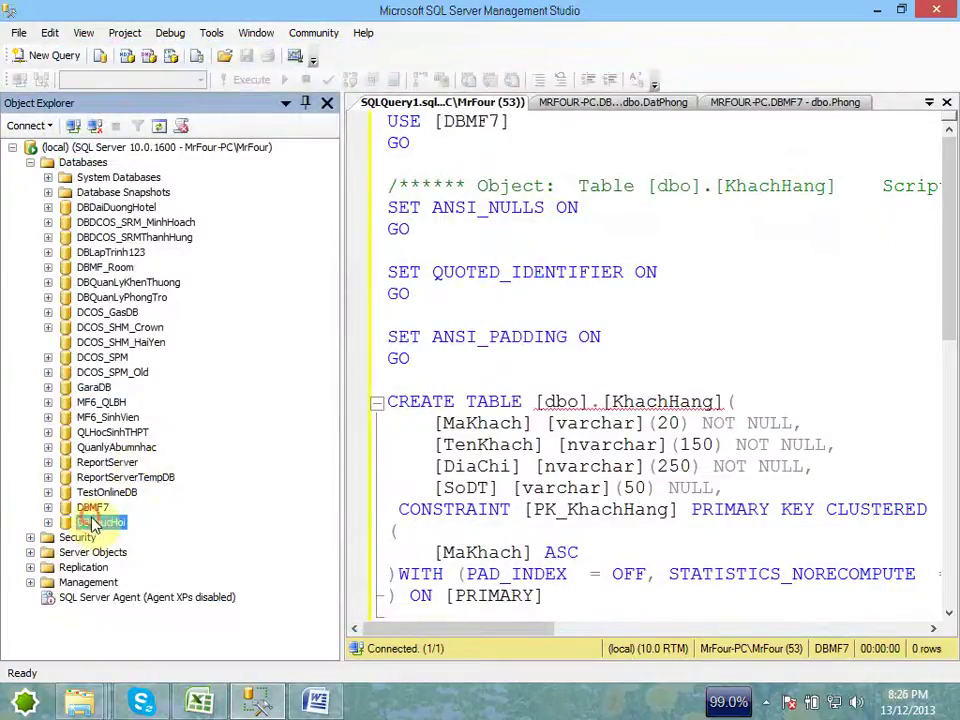
Step: Close the DatPhong and Phong table windows and the SQLQuery1 script window
left_click(480, 107)
right_click(497, 105)
left_click(560, 160)
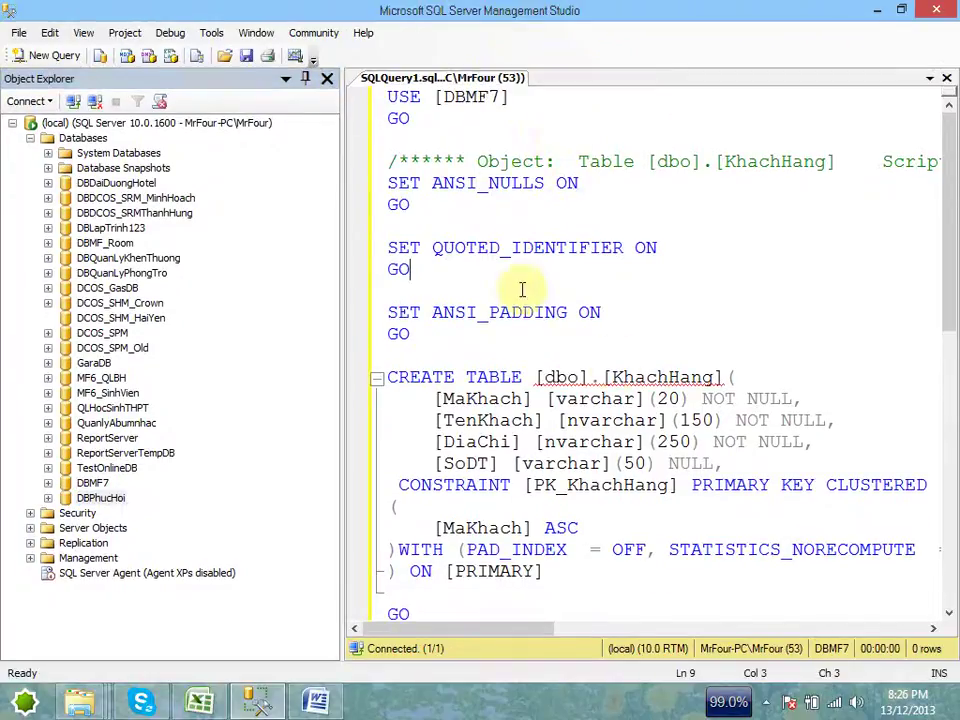
right_click(492, 80)
left_click(548, 126)
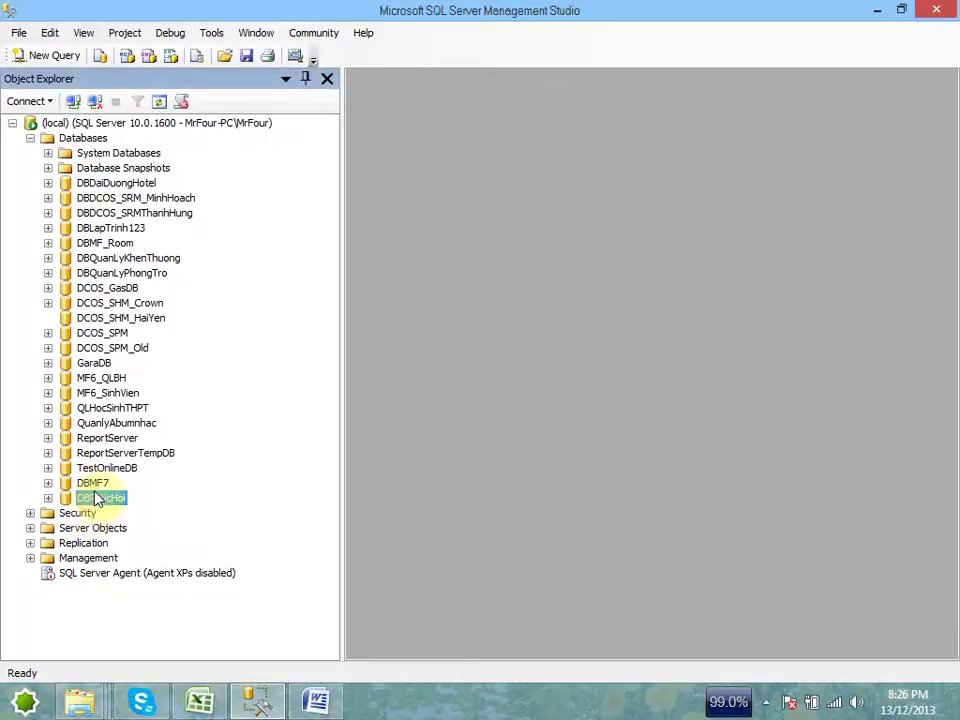
Step: Open the database restore settings for DBPhucHoi and set the restore source to a device
left_click(93, 483)
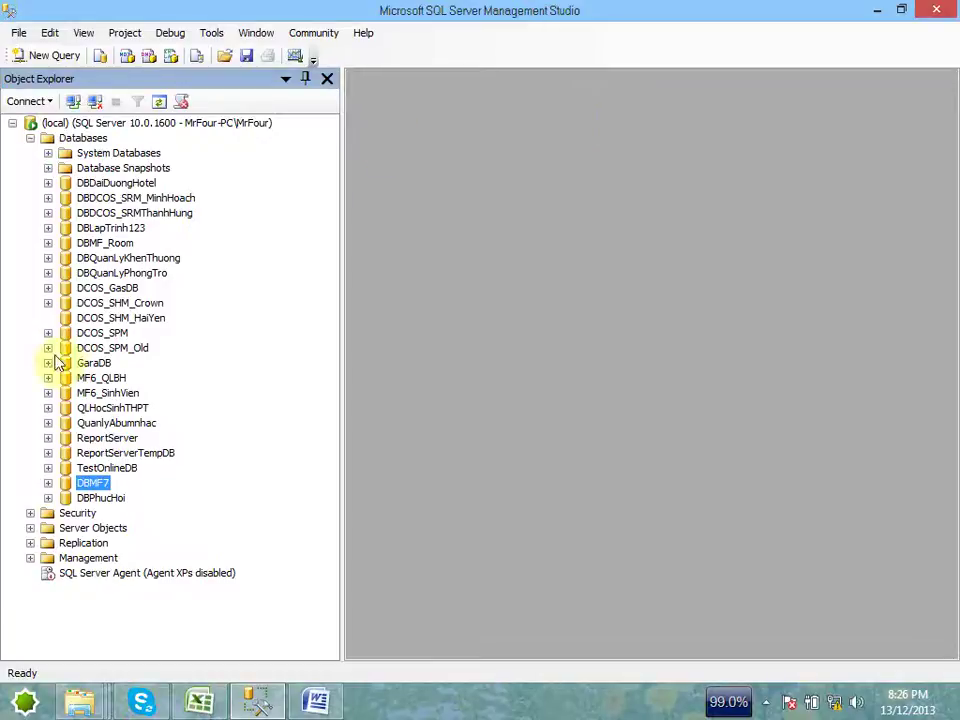
left_click(104, 499)
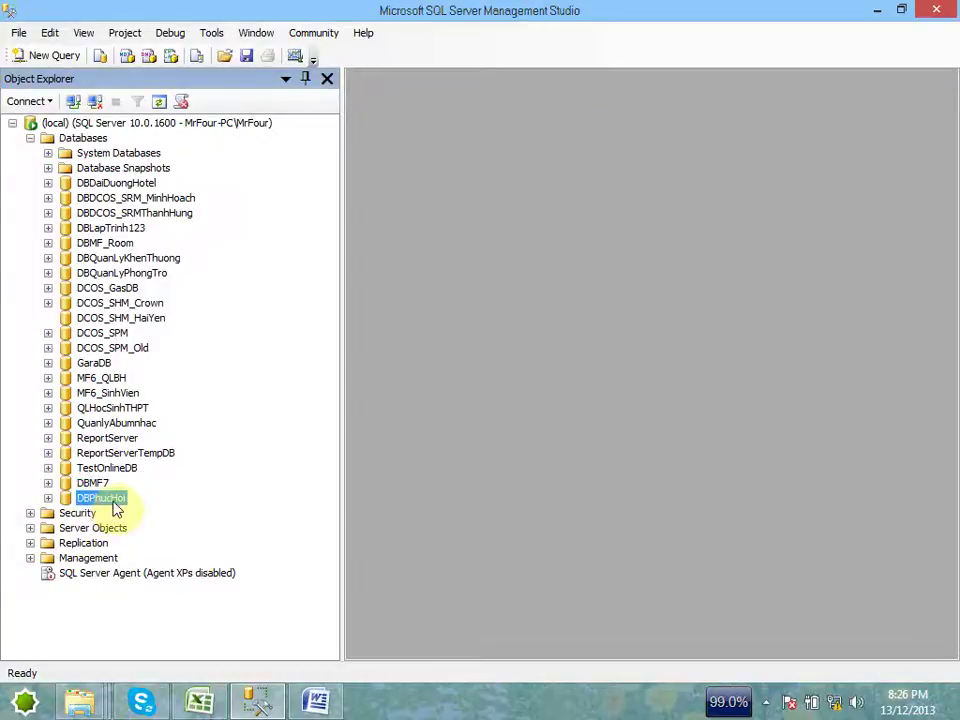
right_click(114, 505)
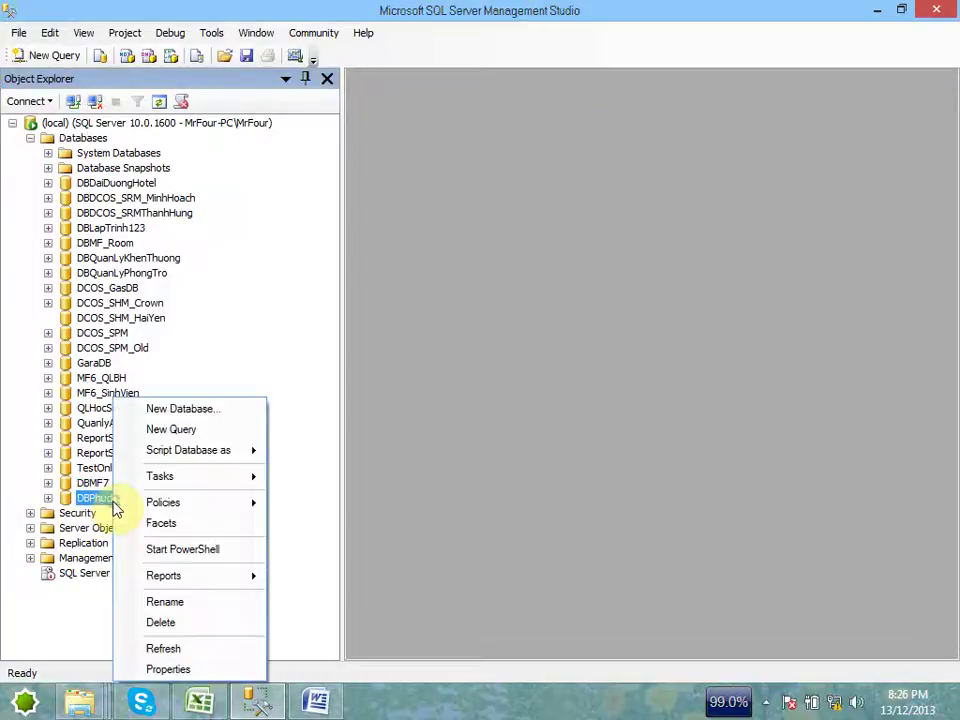
left_click(214, 485)
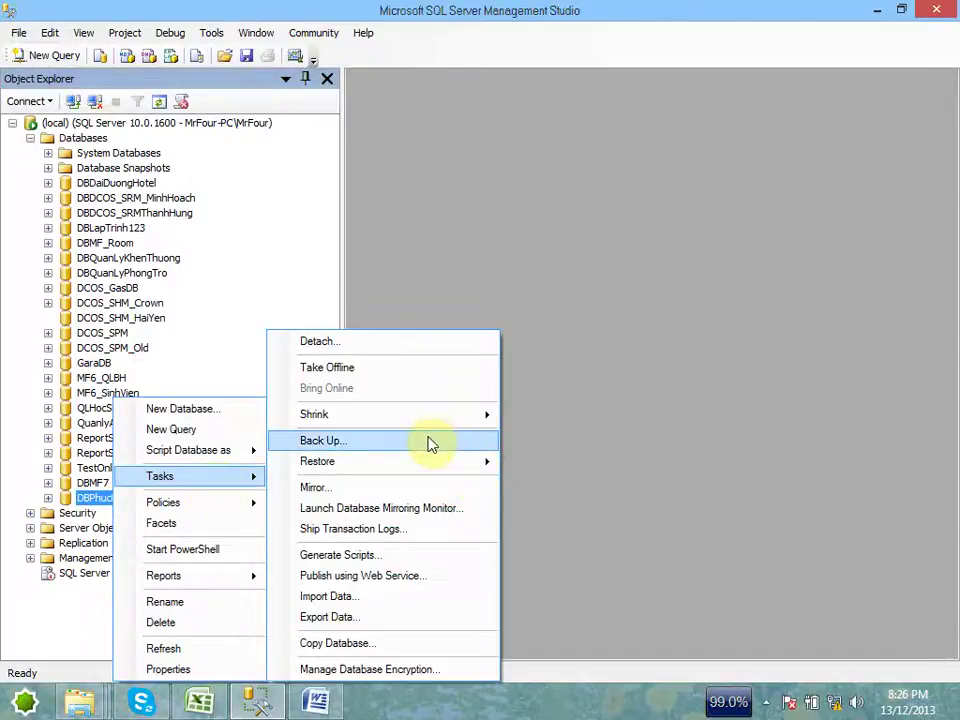
mouse_move(476, 463)
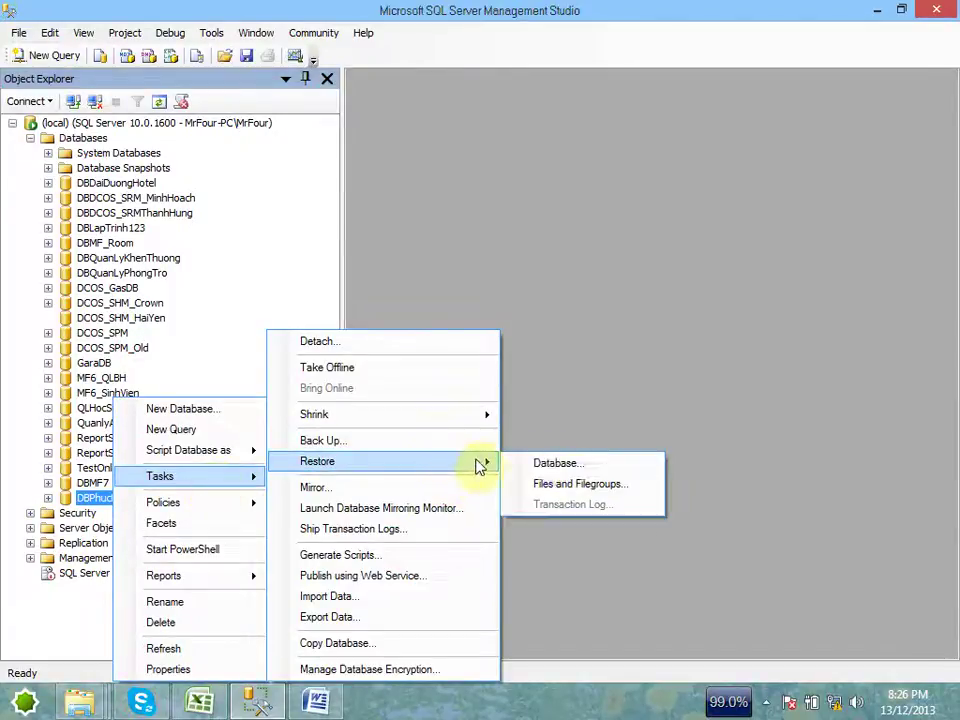
left_click(592, 464)
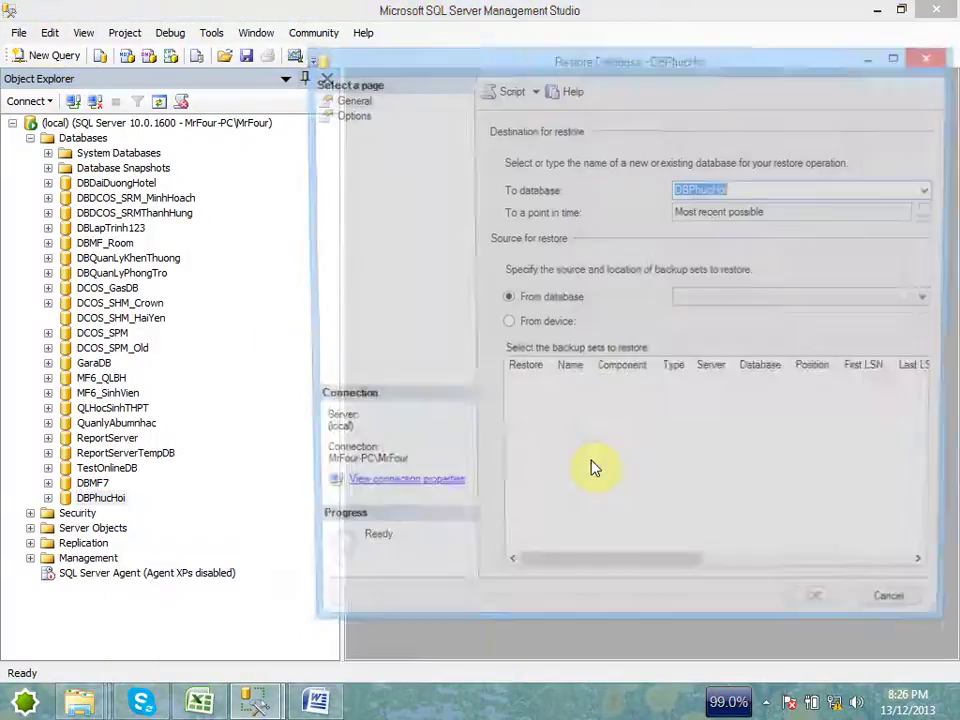
left_click_drag(727, 72, 587, 50)
left_click(392, 304)
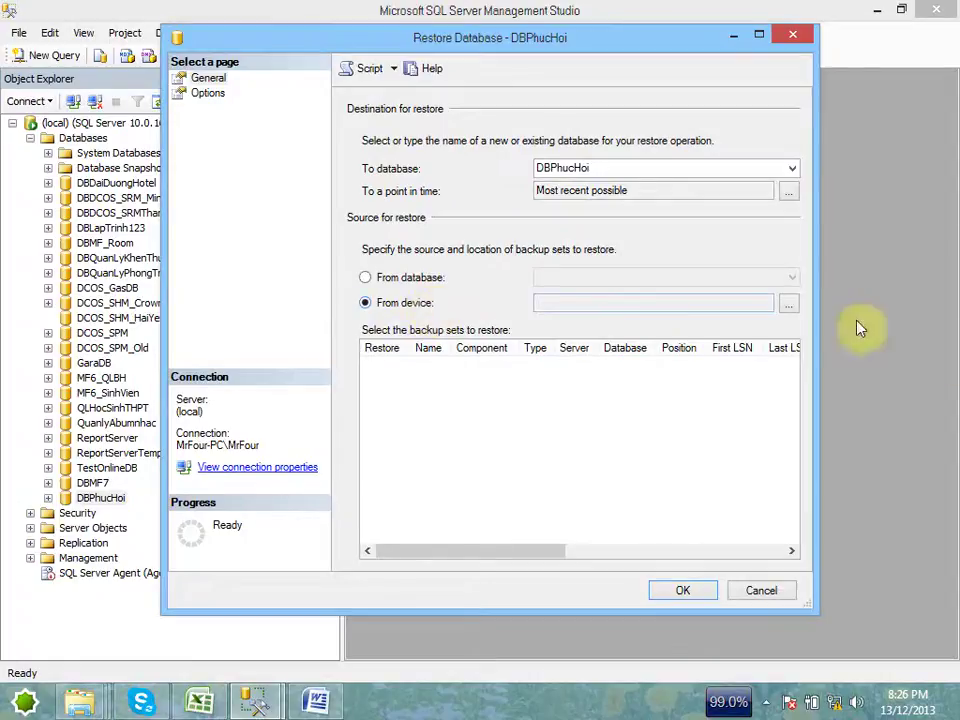
Step: Start adding a backup file as the restore source and browse to the root of drive F:
left_click(788, 304)
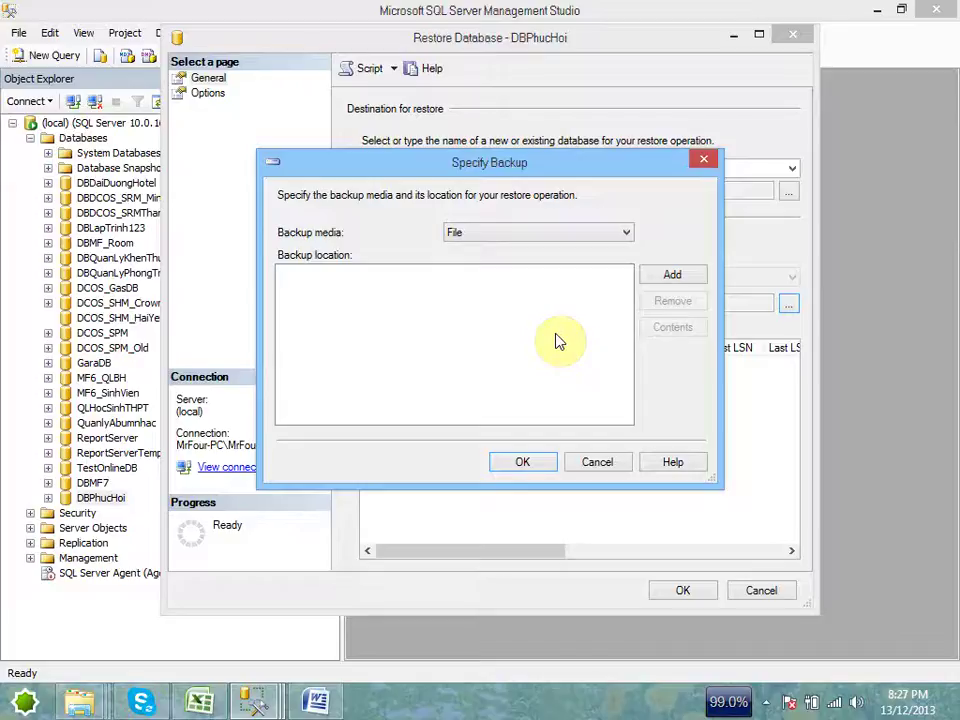
left_click(669, 278)
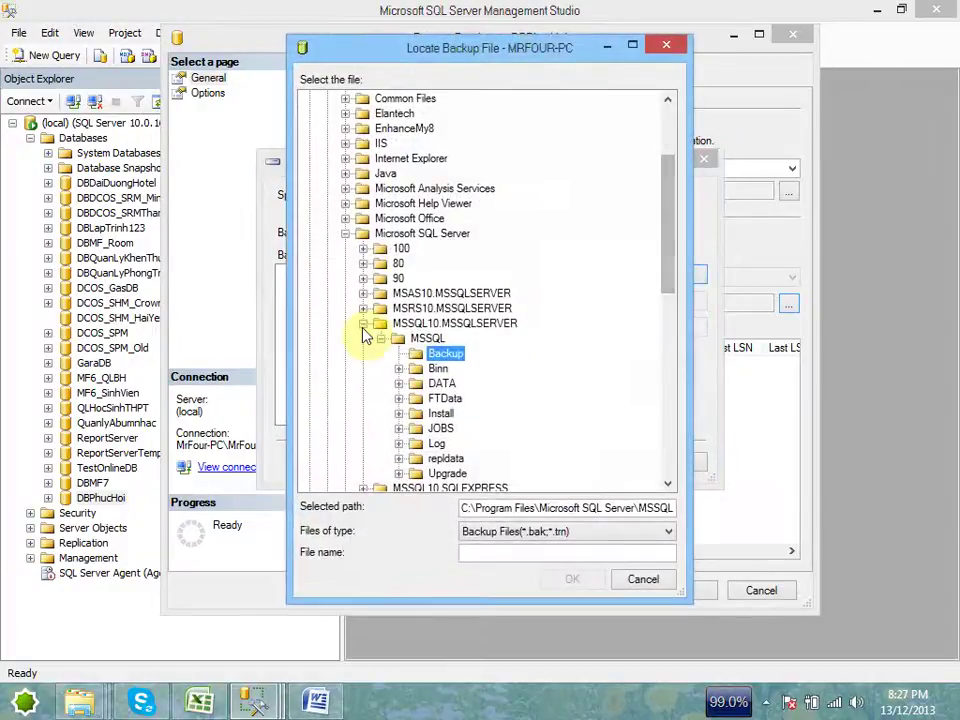
left_click(347, 236)
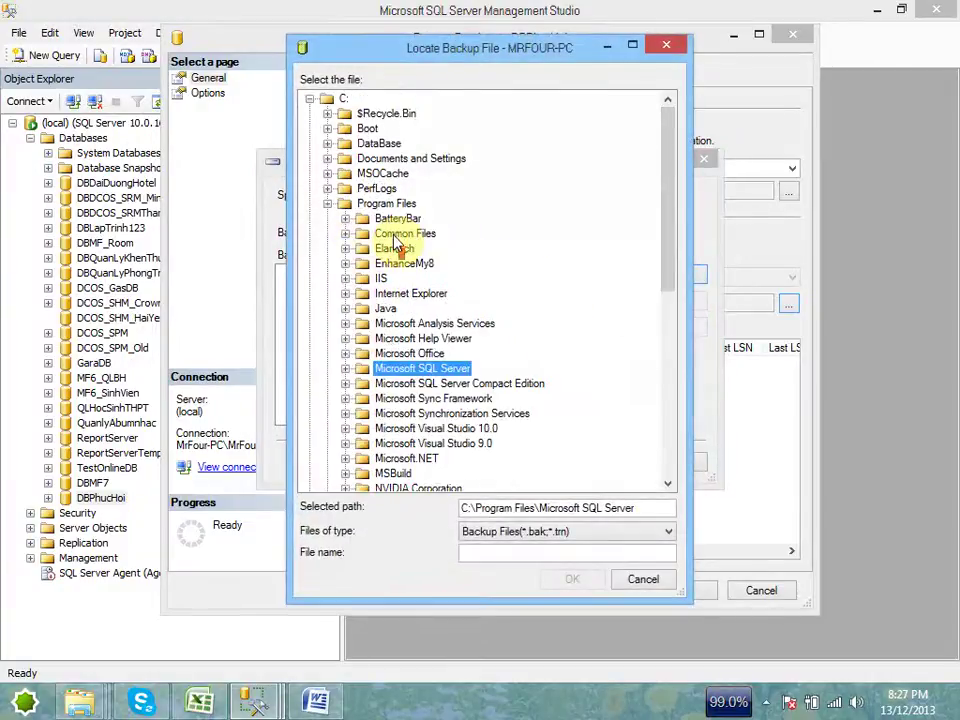
left_click(327, 204)
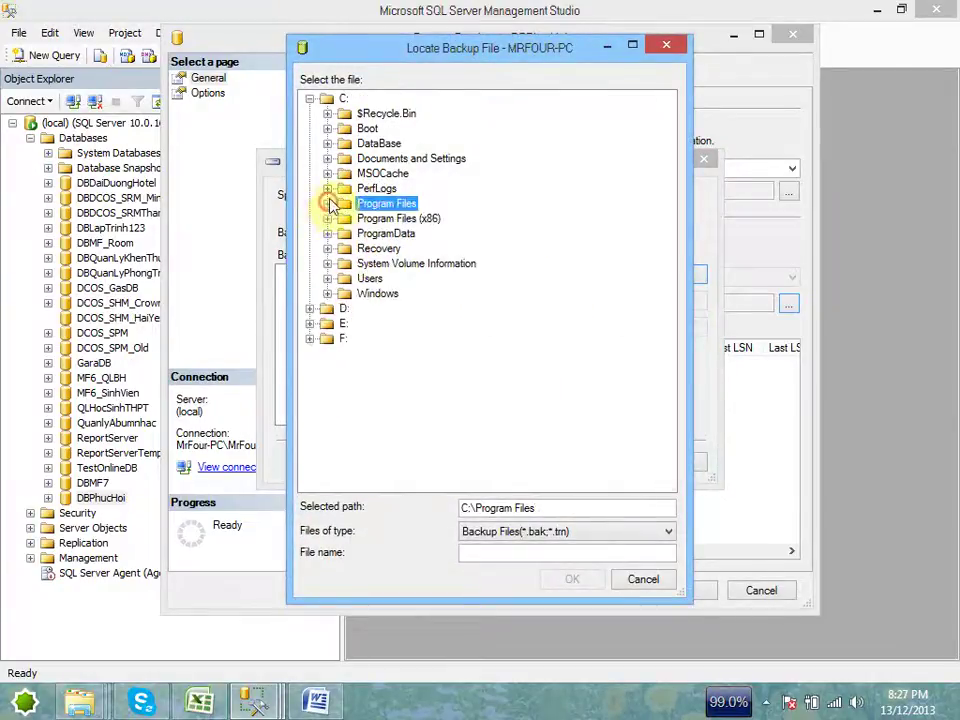
left_click(310, 99)
left_click(311, 143)
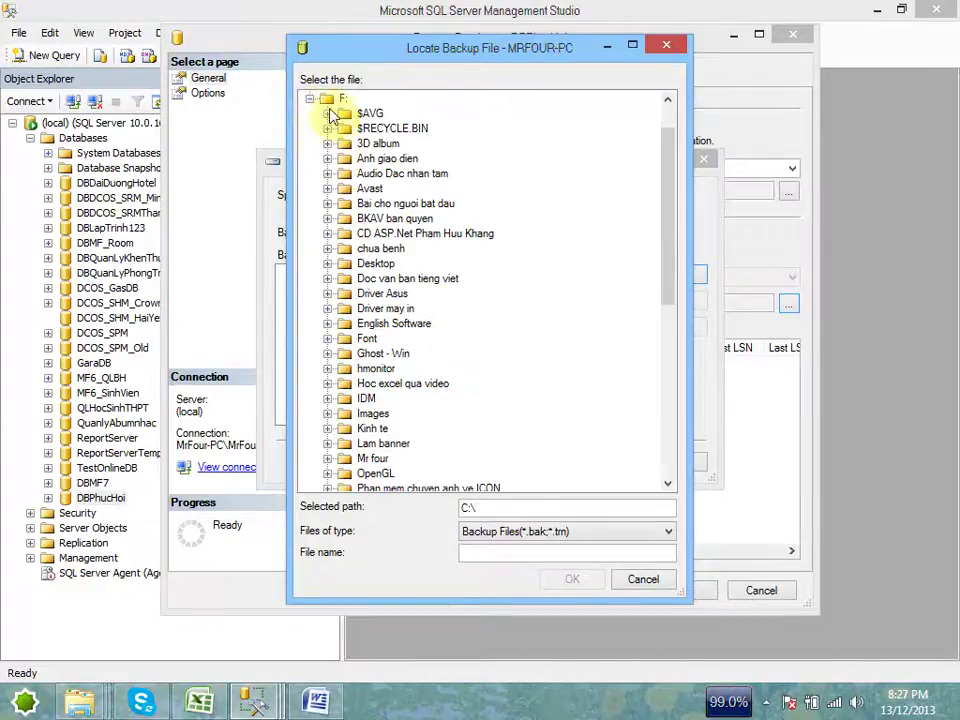
scroll(542, 388, "down", 10)
scroll(482, 364, "up", 11)
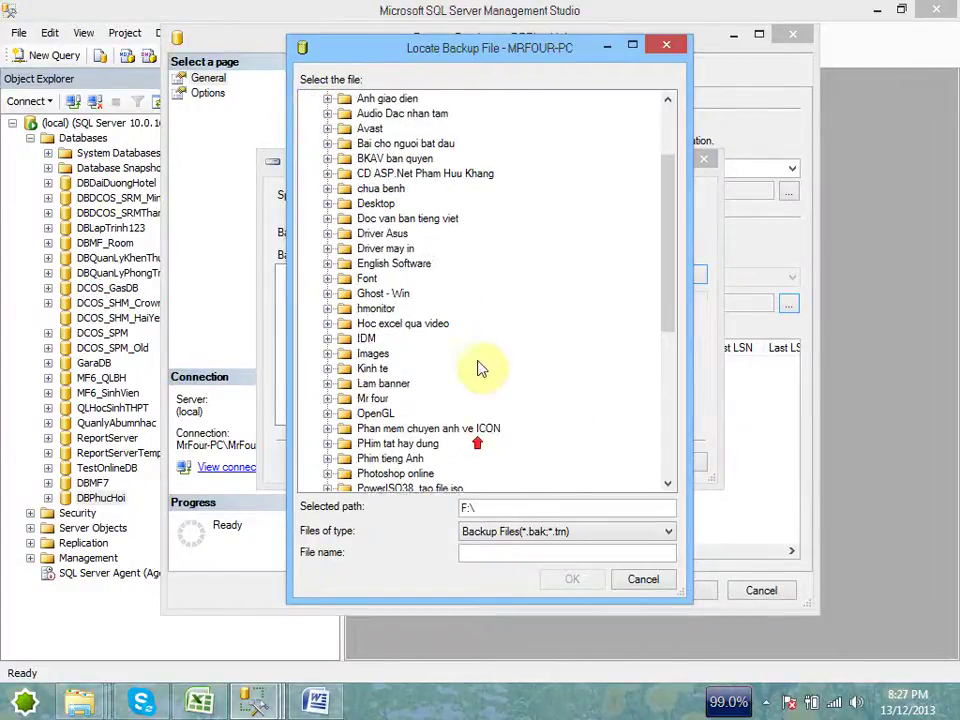
scroll(430, 260, "down", 10)
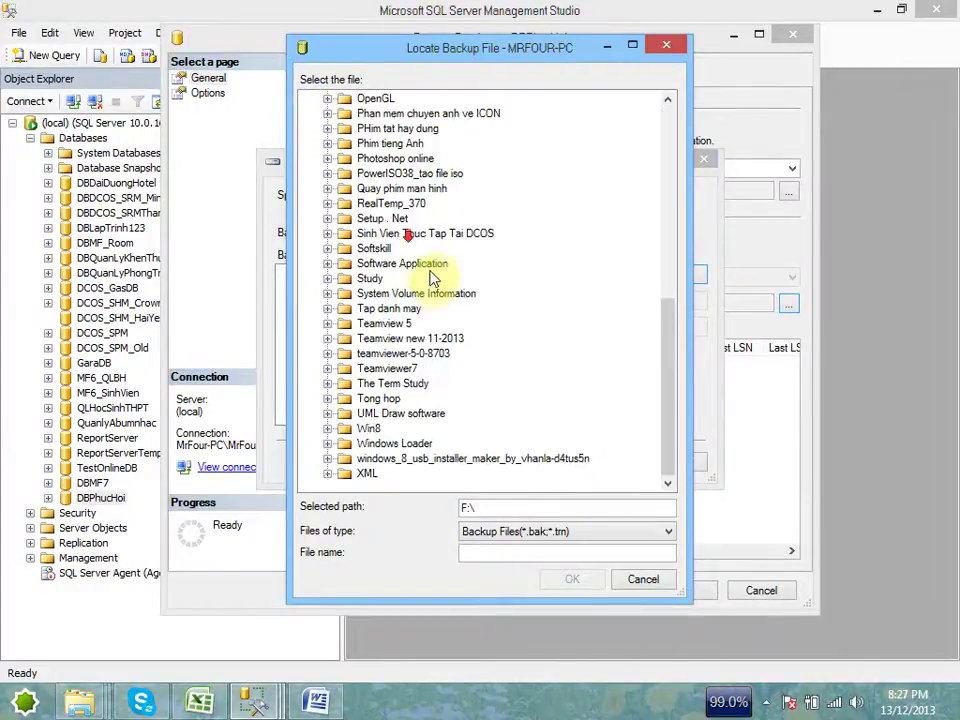
Step: List all file types and add F:\DBMF7_Backup as the backup location
left_click(589, 534)
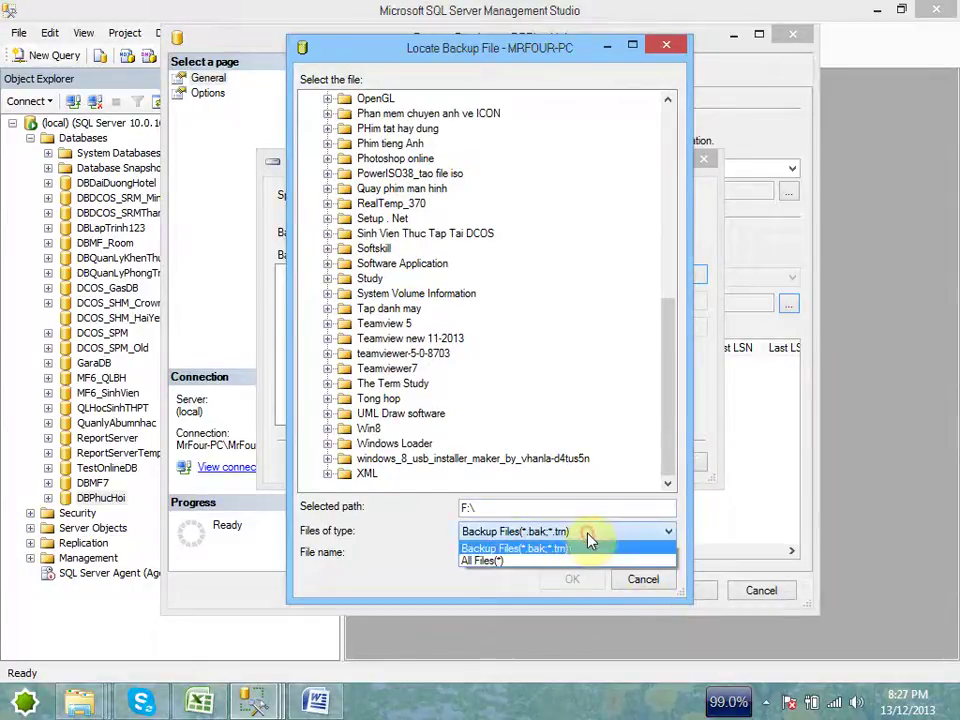
left_click(541, 562)
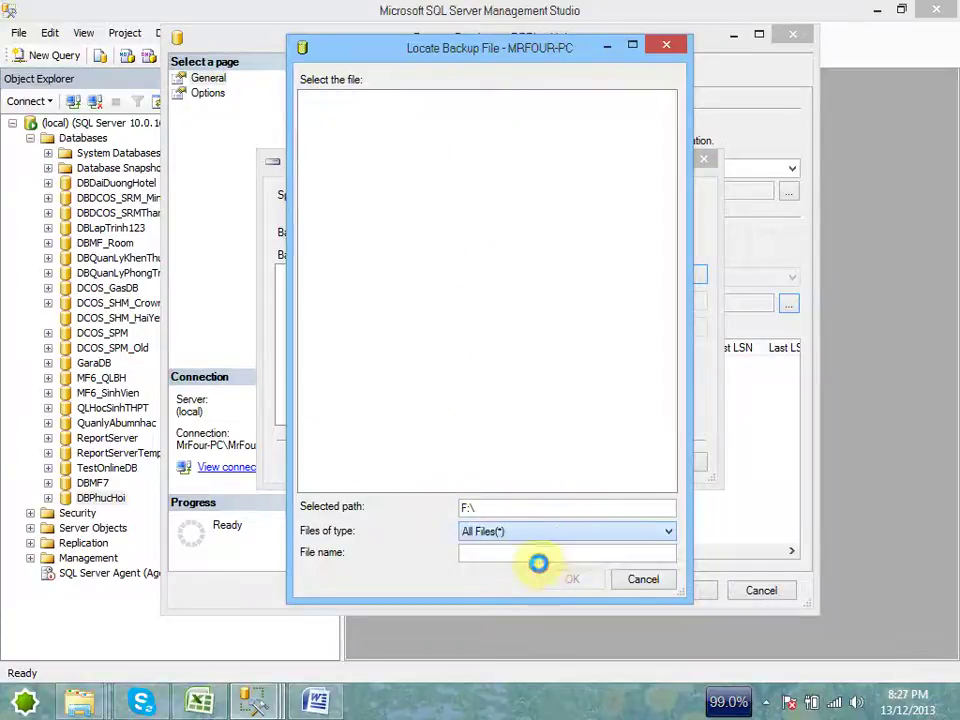
left_click_drag(668, 193, 643, 435)
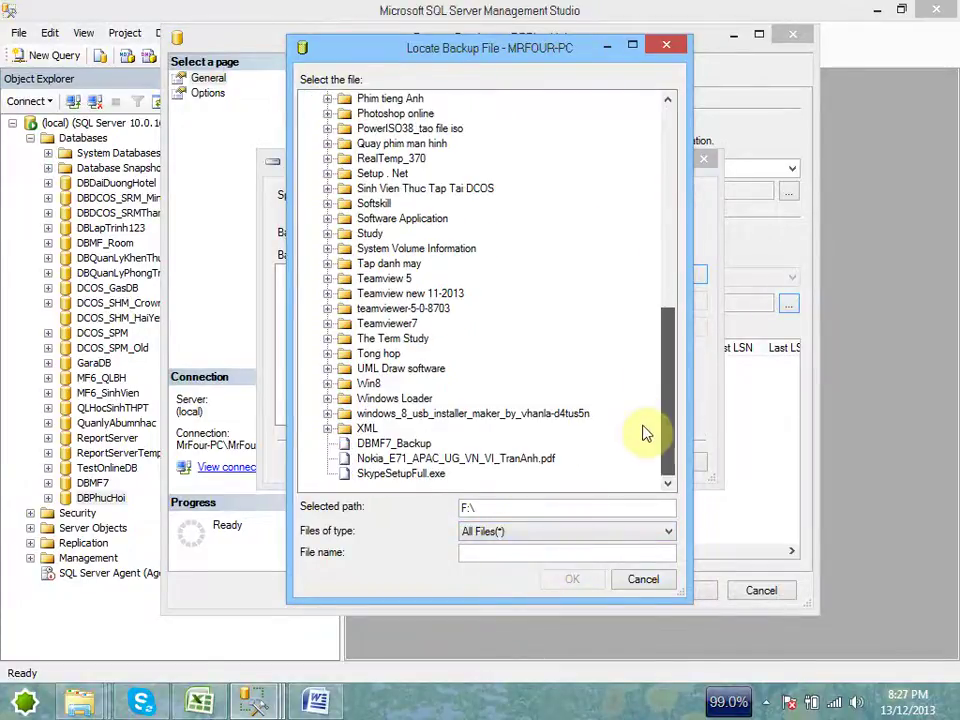
left_click(390, 443)
left_click(395, 458)
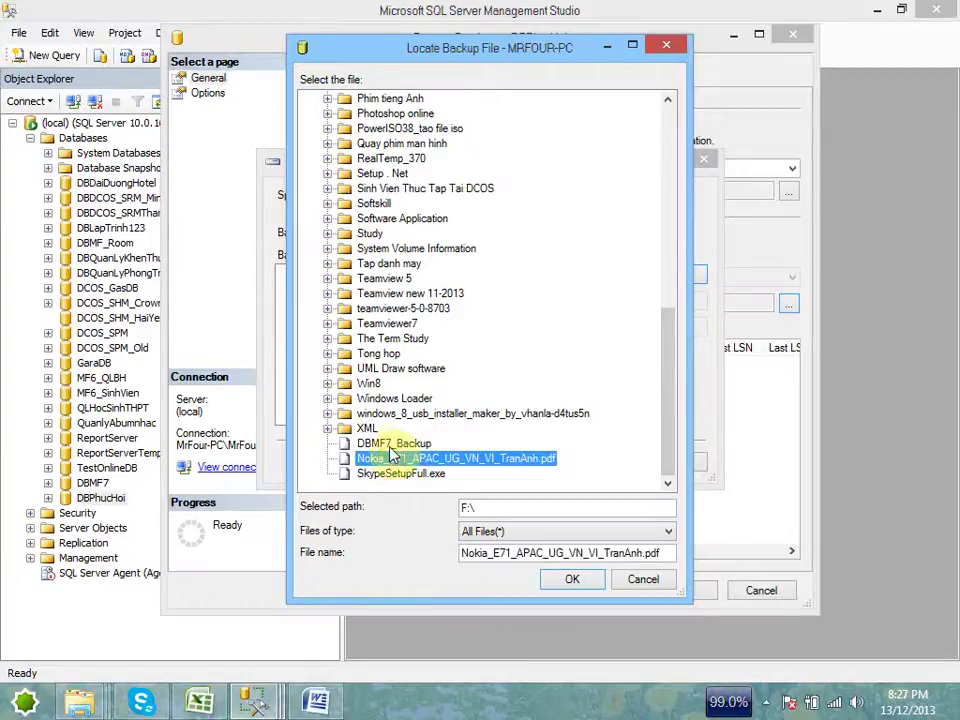
left_click(392, 444)
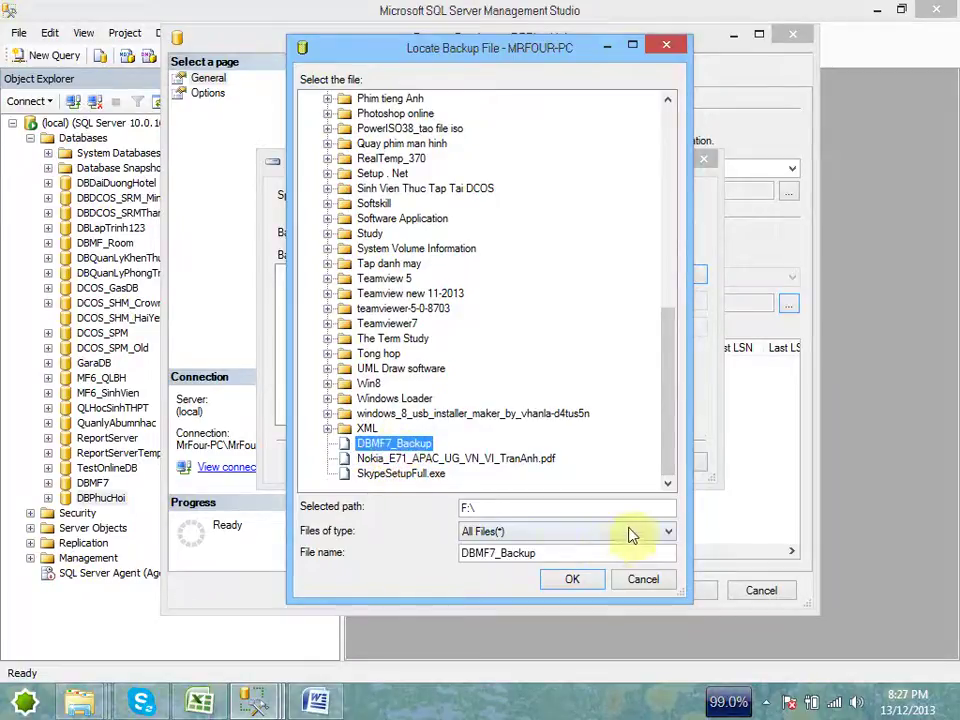
left_click(567, 580)
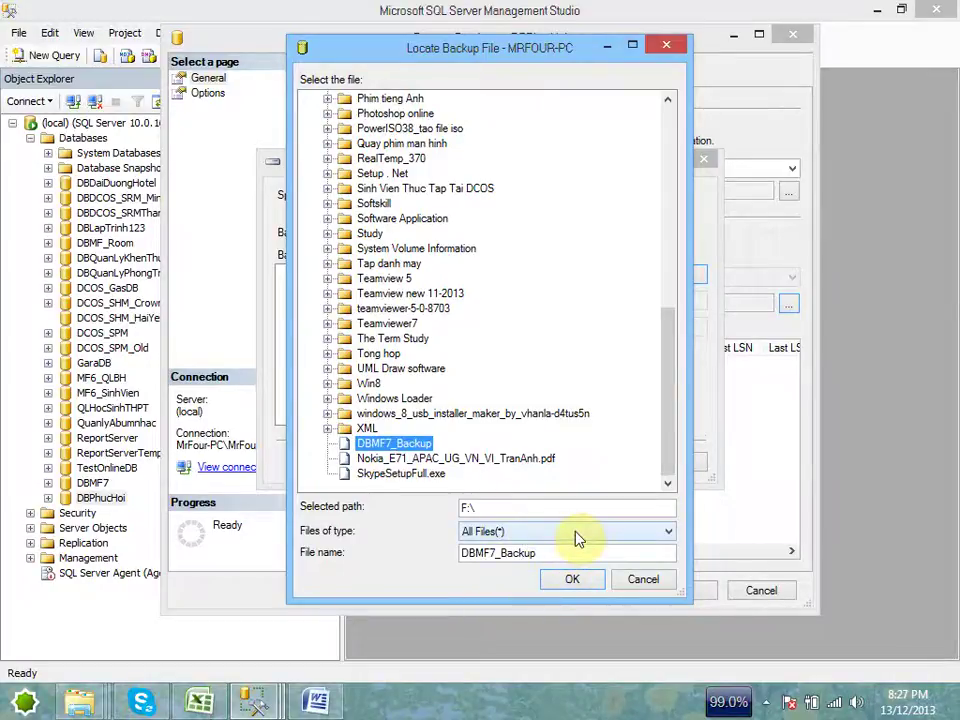
left_click(643, 531)
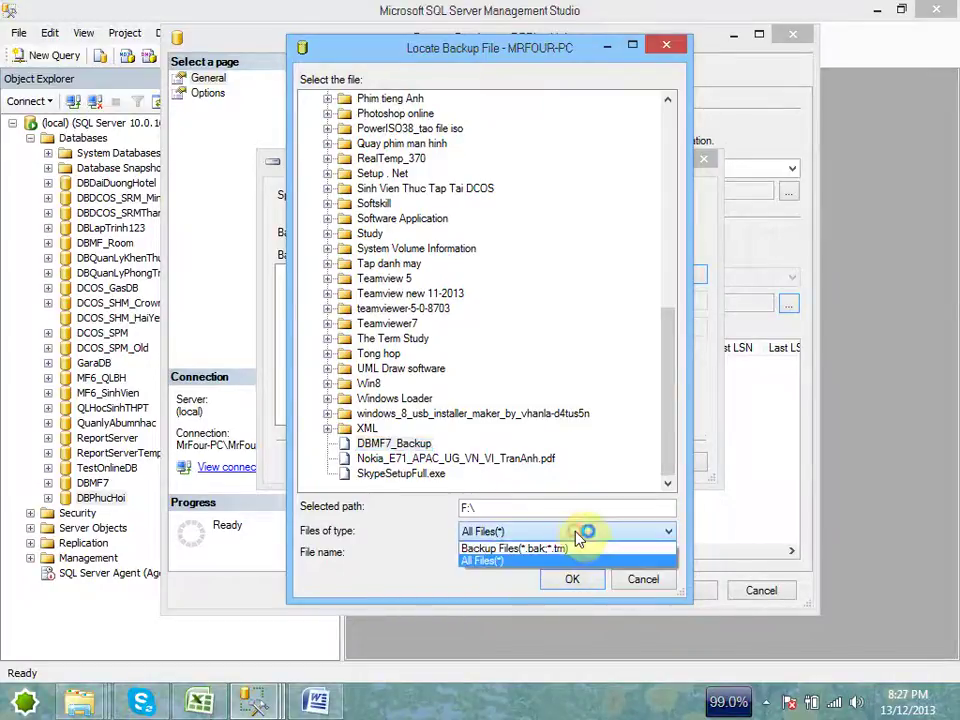
left_click(579, 531)
left_click(570, 576)
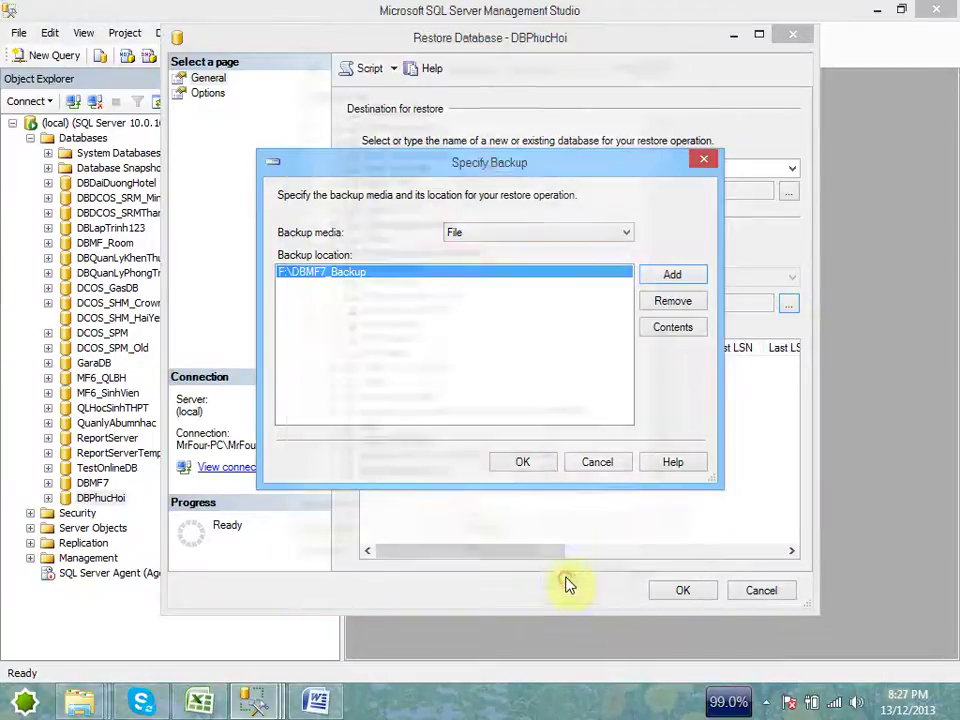
Step: Accept the backup location and mark the DBMF7-Full Database Backup set for restoring
left_click(521, 466)
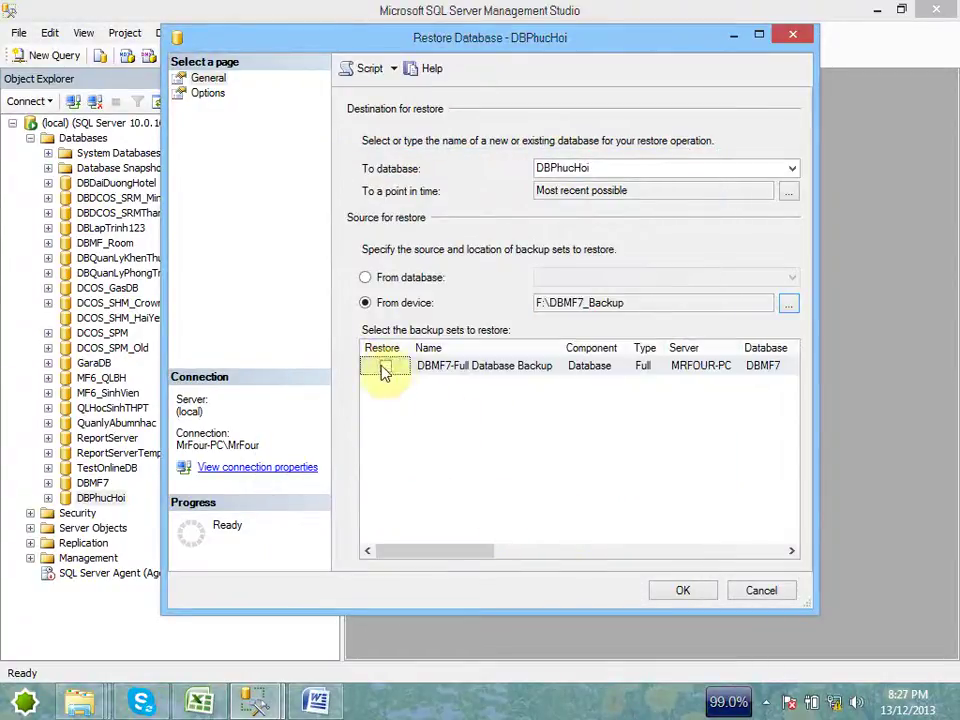
left_click(385, 367)
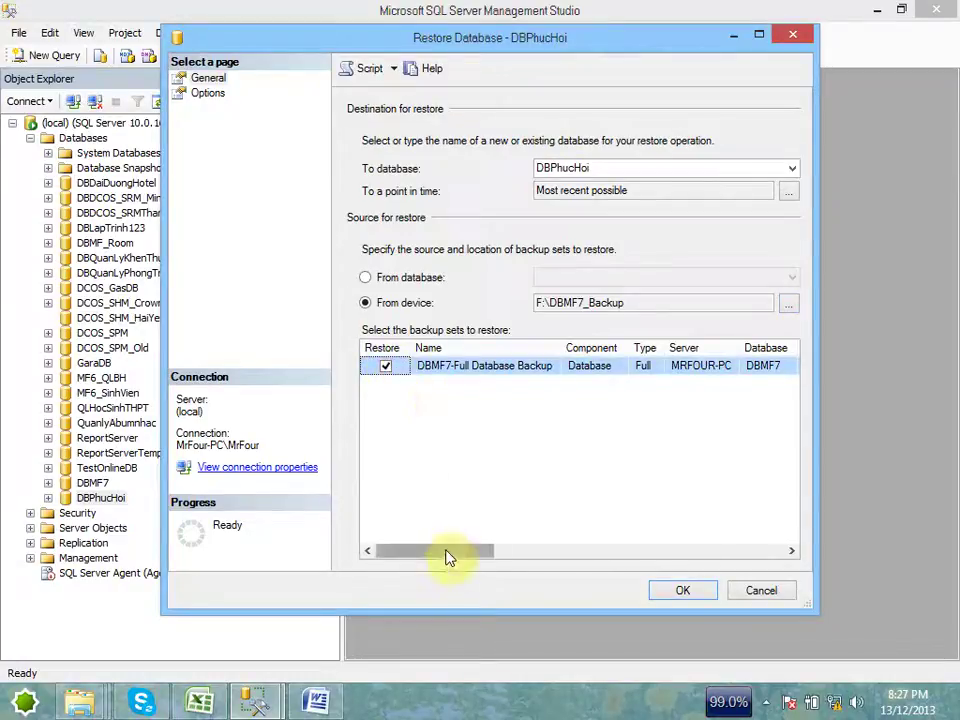
left_click_drag(446, 550, 358, 536)
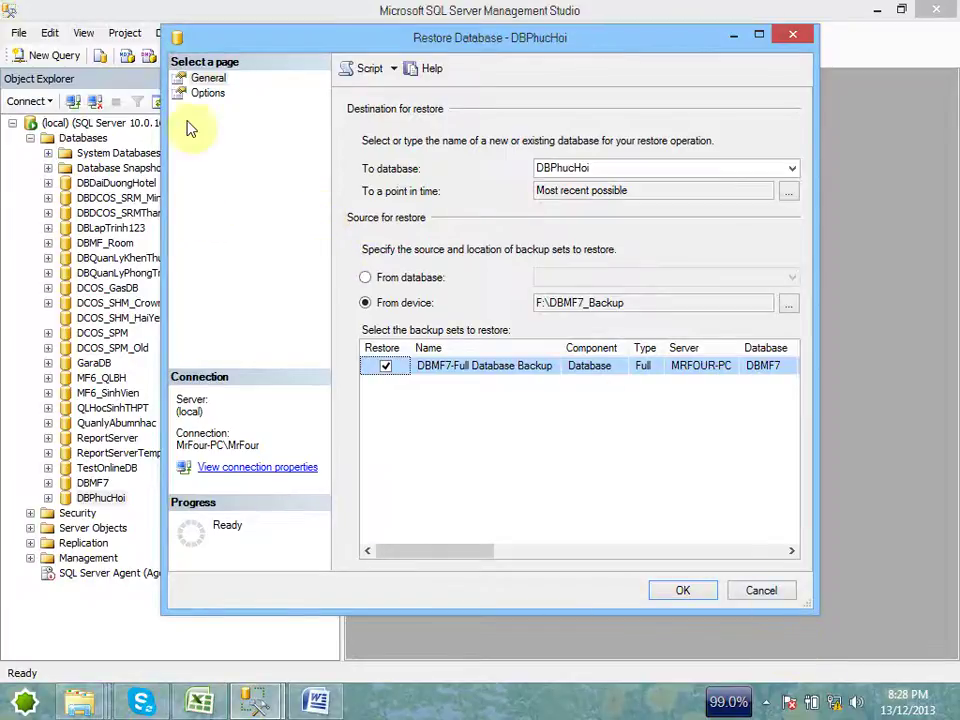
Step: Enable overwriting the existing database (WITH REPLACE) in the restore options and try to run the restore
left_click(205, 94)
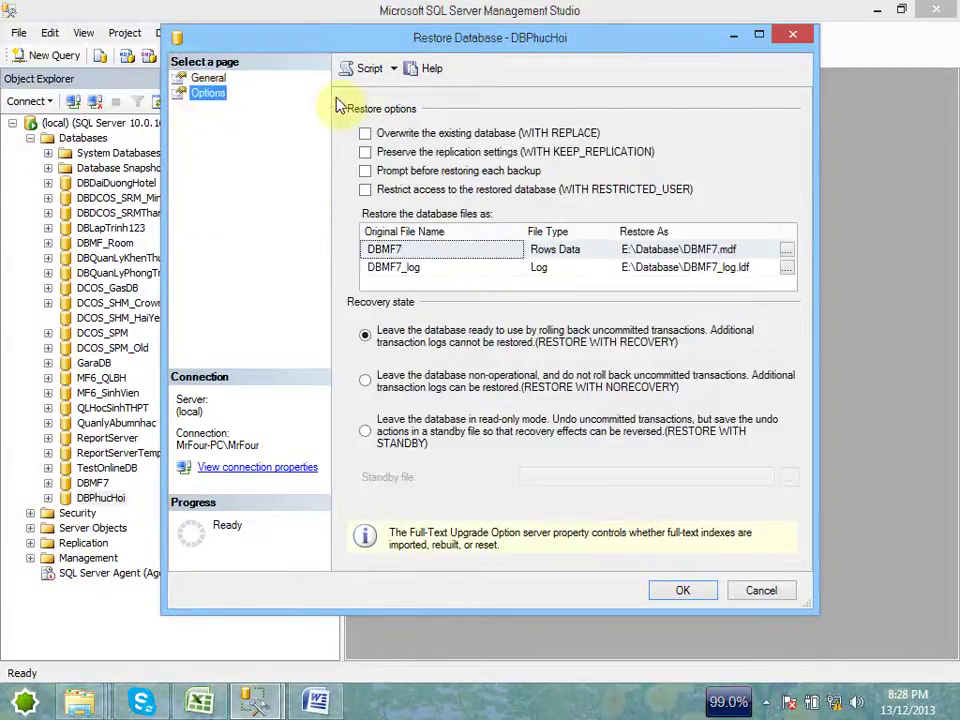
left_click(208, 78)
left_click(208, 93)
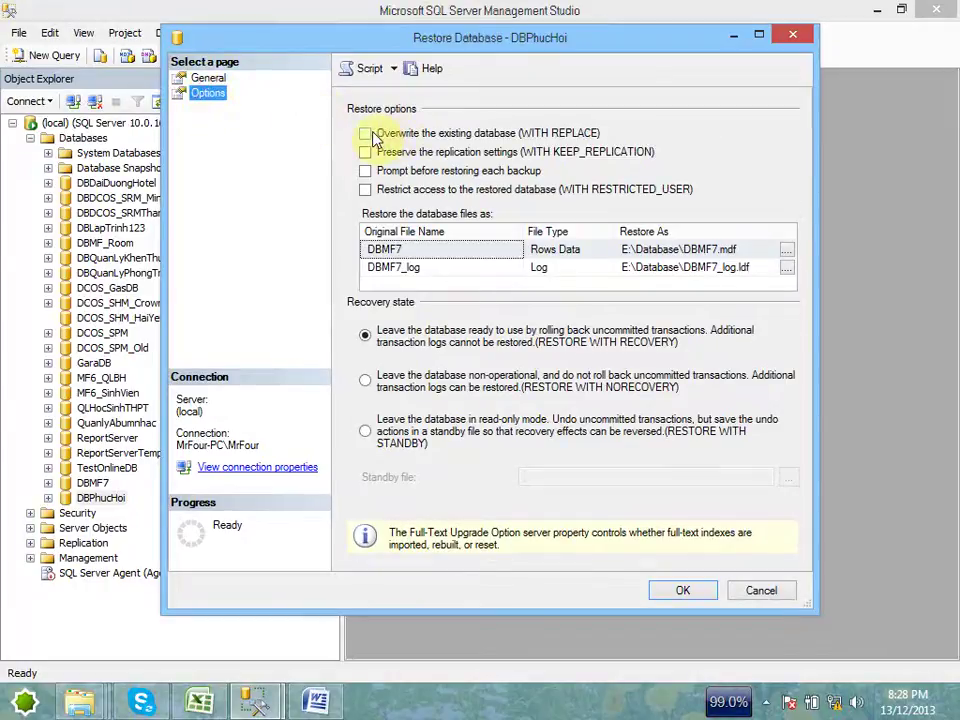
left_click(367, 134)
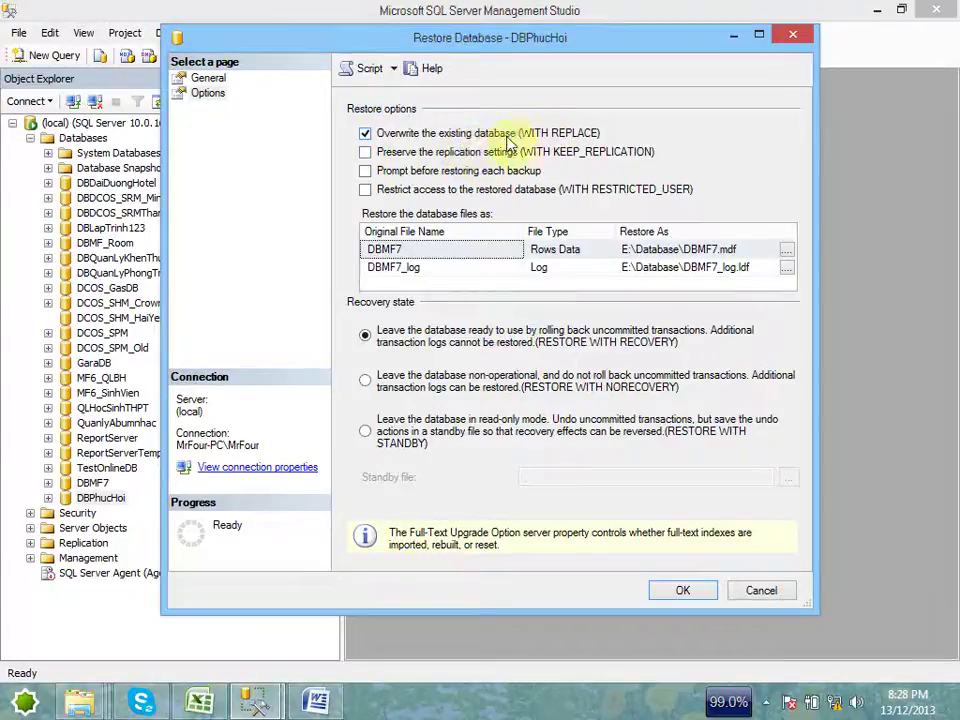
left_click(683, 591)
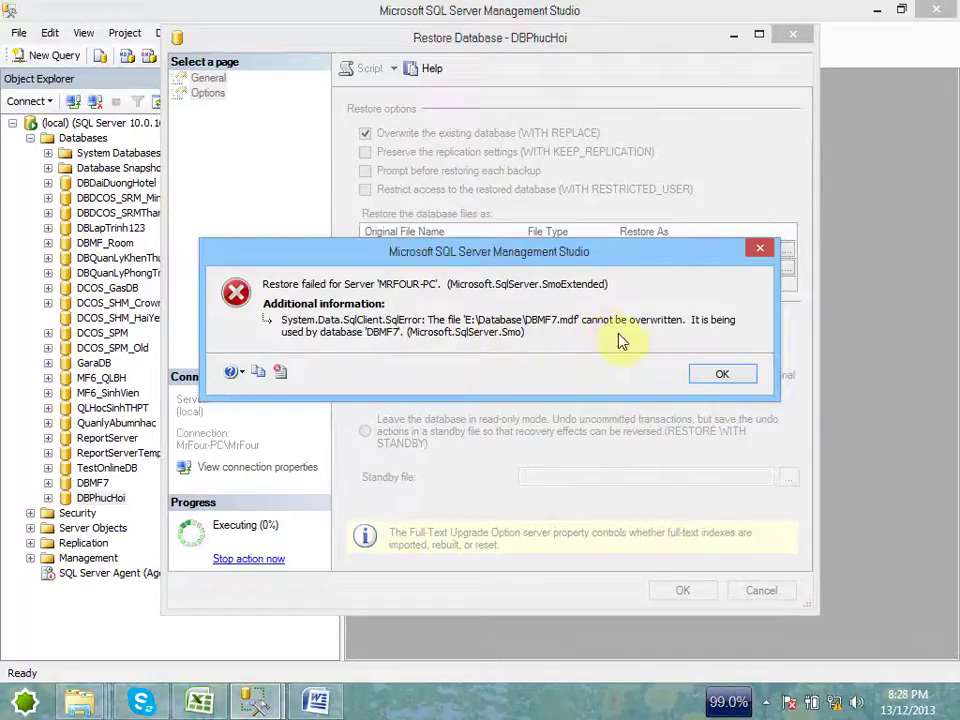
left_click(722, 373)
Step: Examine the target file paths under which the DBMF7 data and log files are restored
left_click(766, 248)
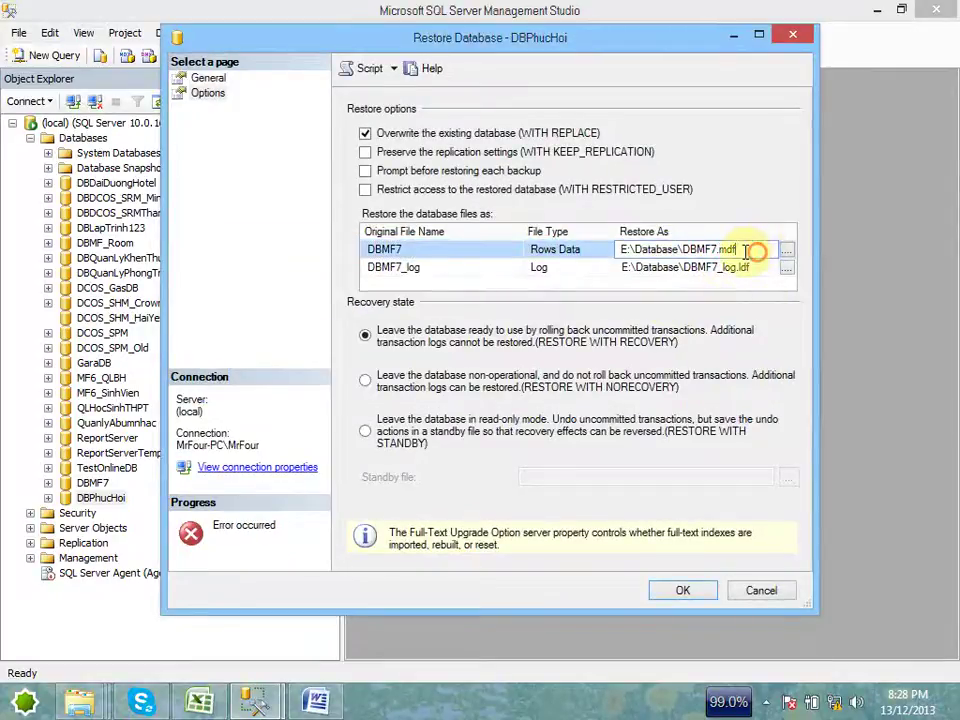
left_click_drag(750, 251, 617, 253)
left_click(754, 268)
left_click_drag(754, 268, 630, 258)
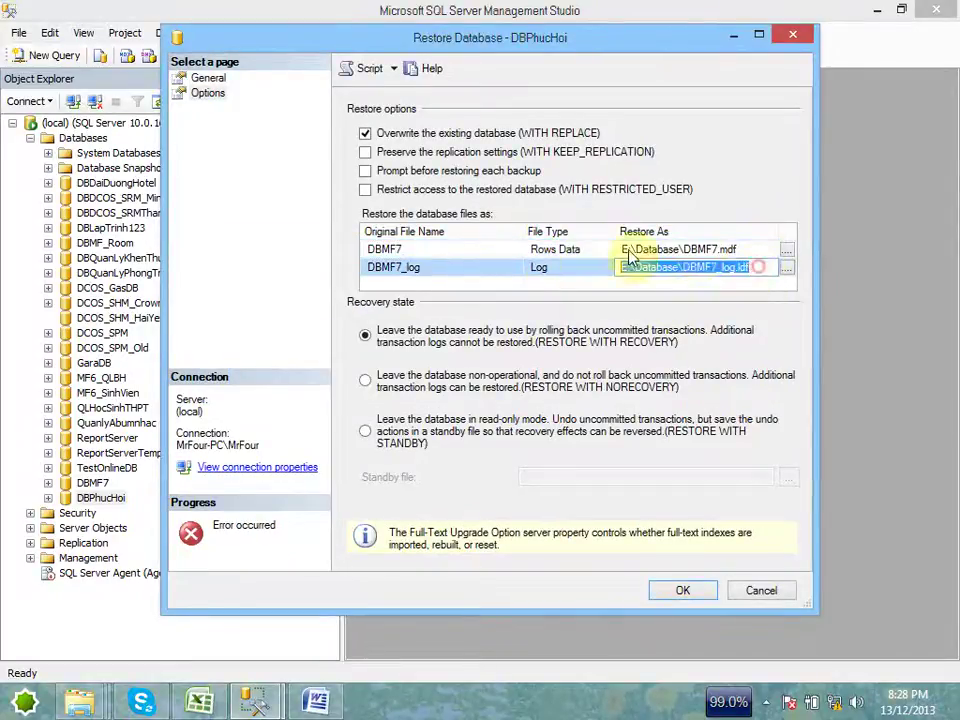
left_click(750, 251)
left_click_drag(750, 251, 620, 252)
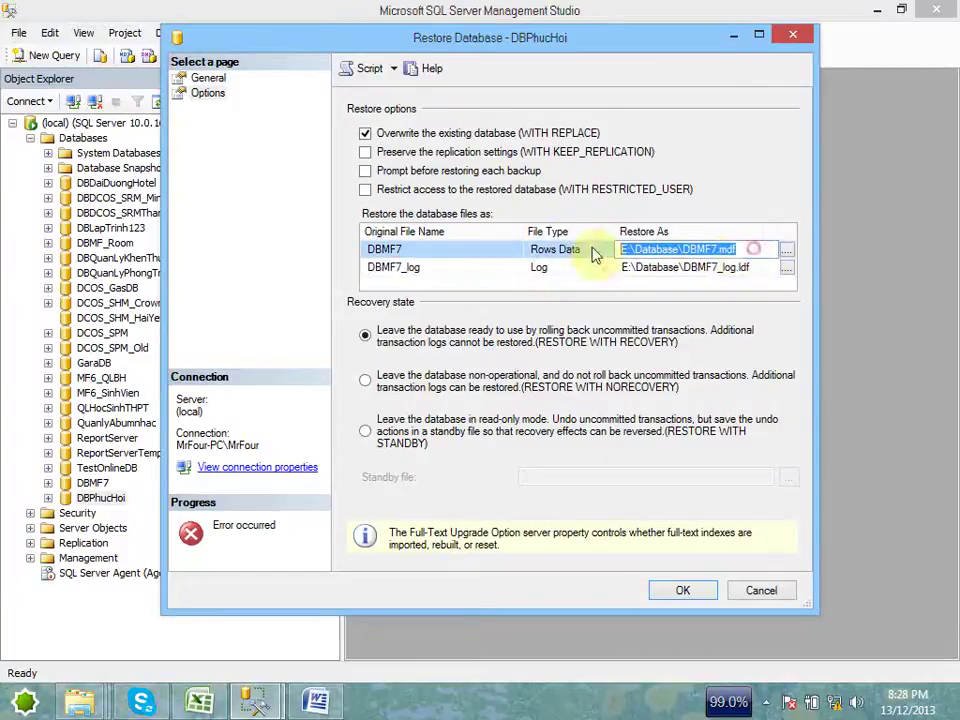
left_click(715, 268)
left_click(766, 701)
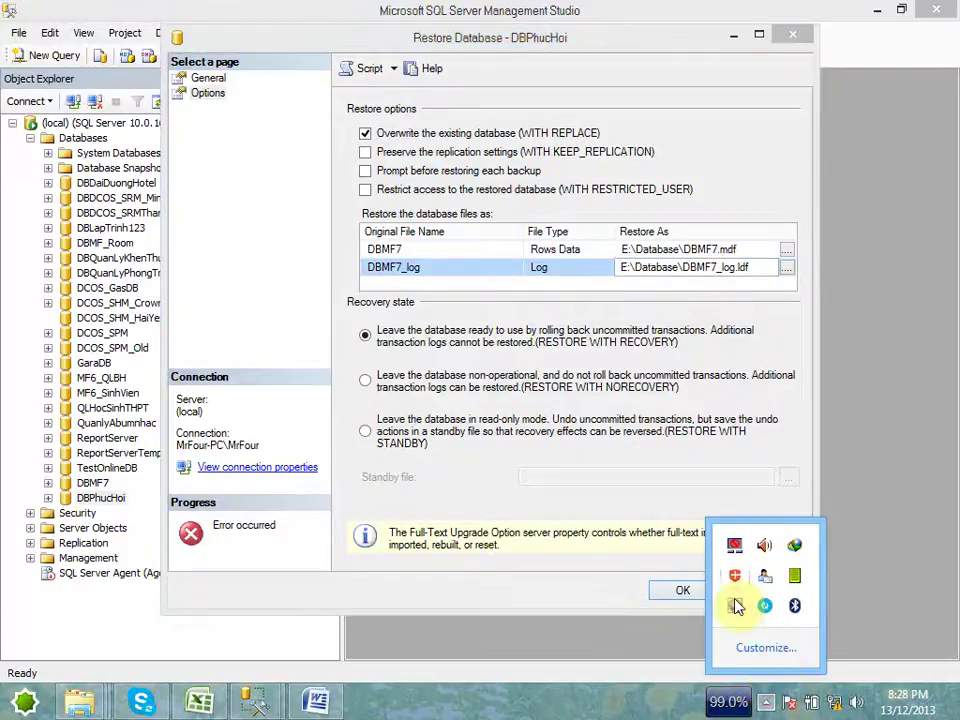
left_click(735, 605)
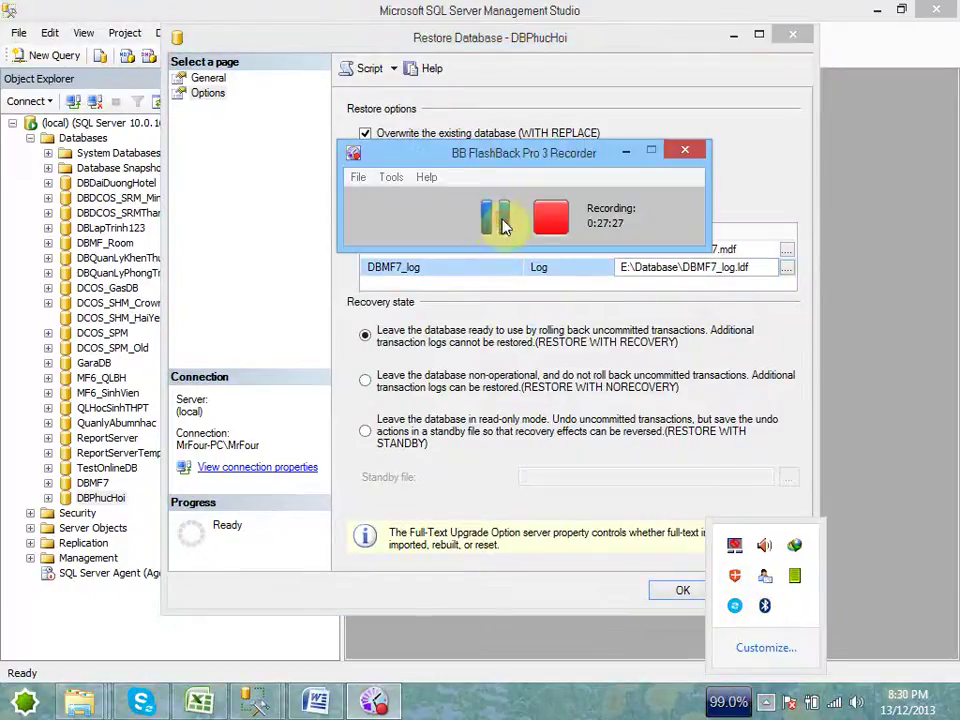
left_click_drag(611, 156, 622, 264)
left_click(640, 262)
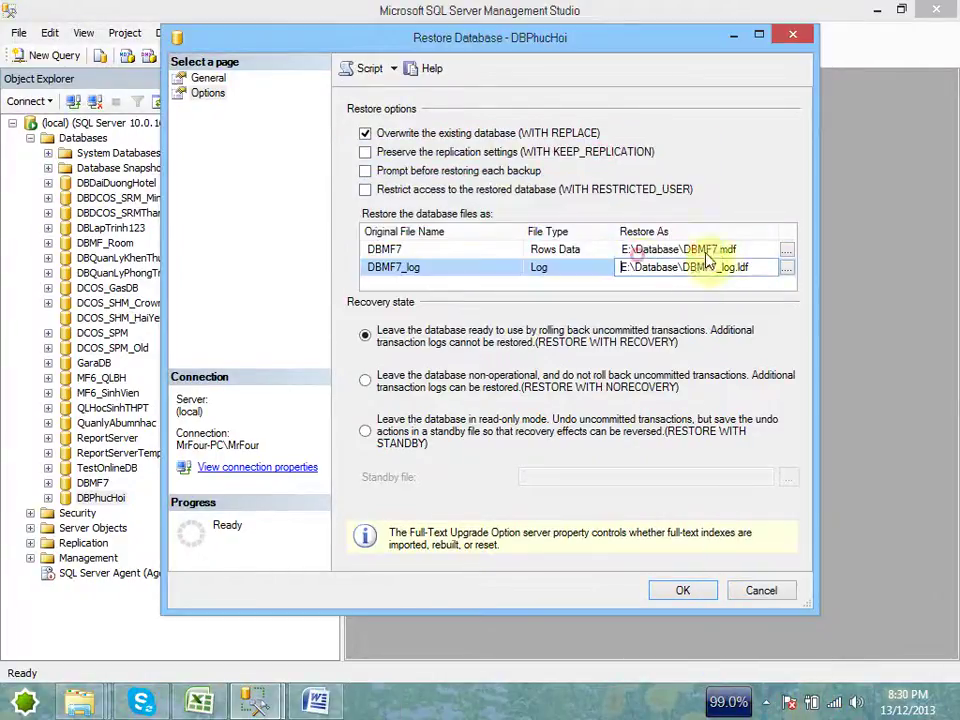
Step: Review the restore target paths of the DBMF7 data and log files, and cancel the DBPhucHoi restore
left_click(724, 248)
left_click_drag(750, 247, 563, 243)
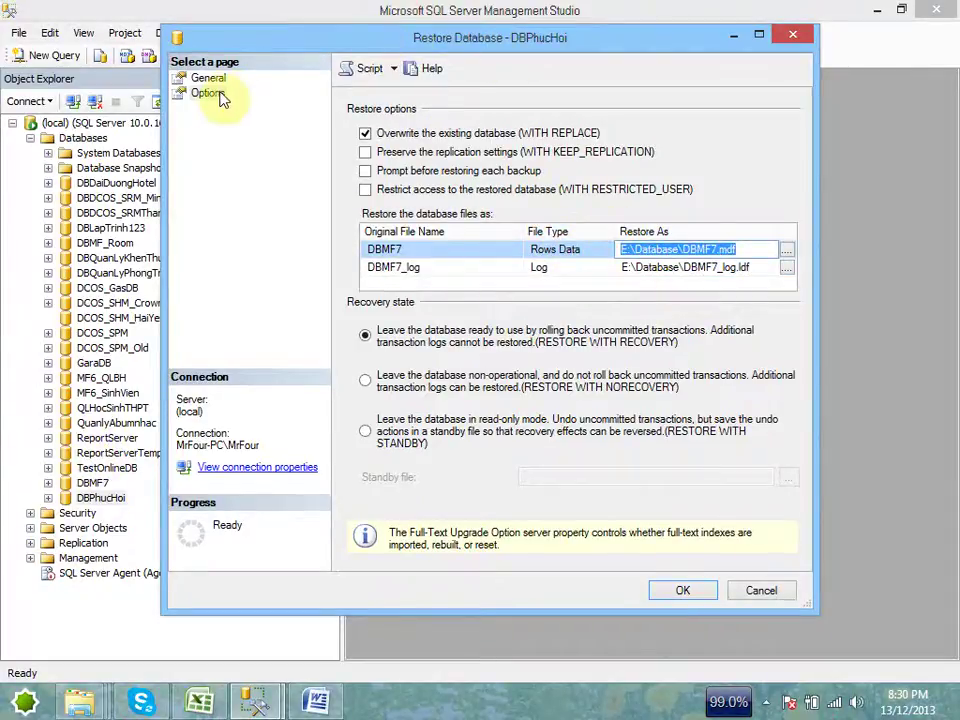
left_click_drag(294, 45, 371, 79)
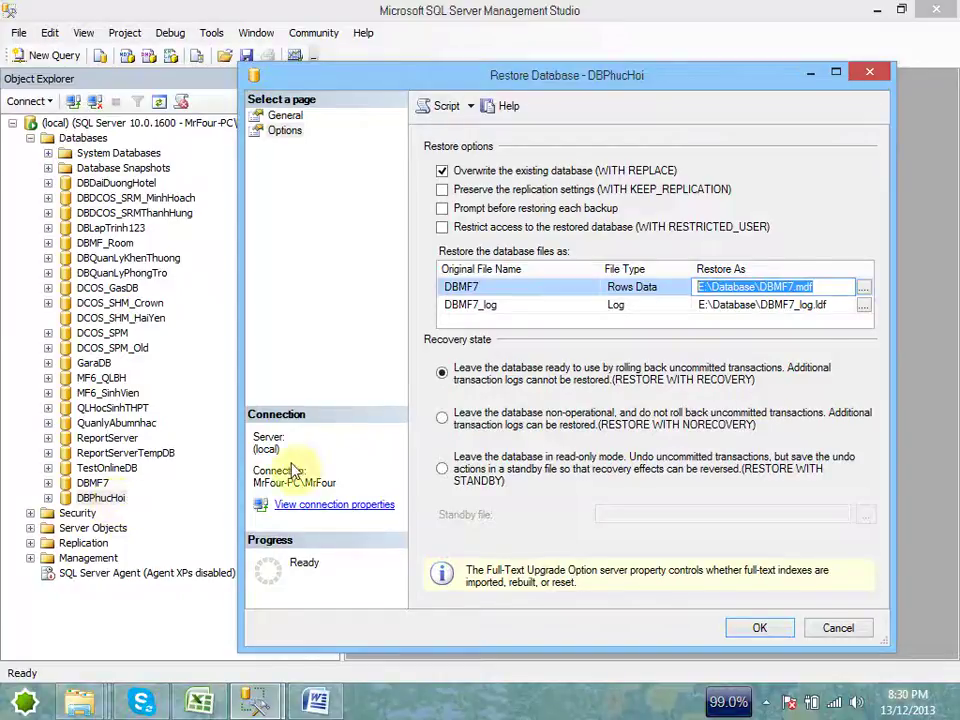
left_click(818, 304)
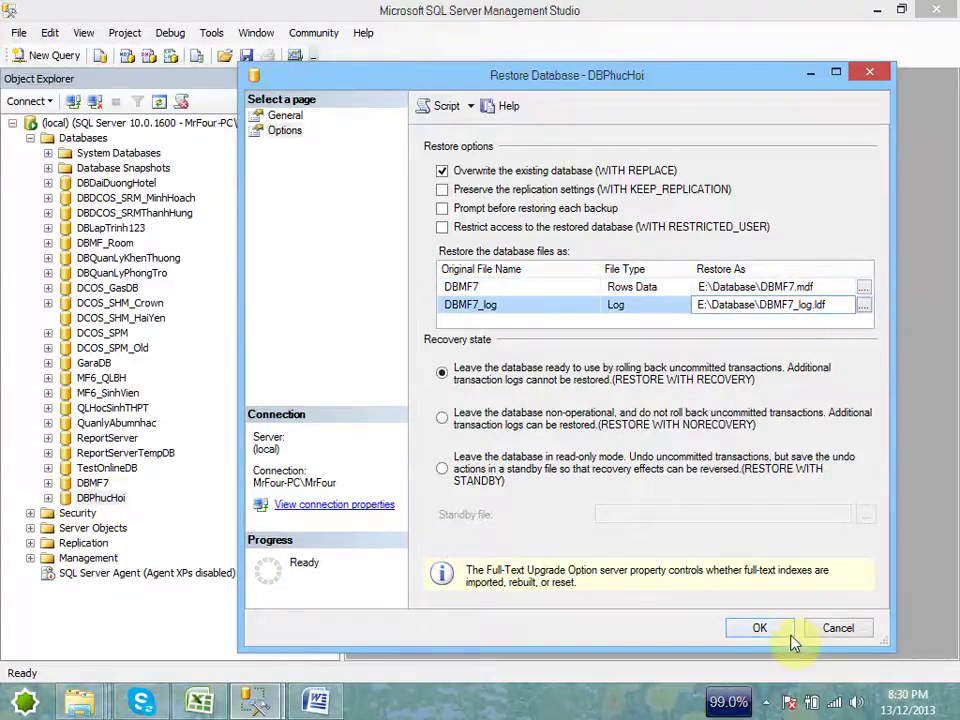
left_click(834, 630)
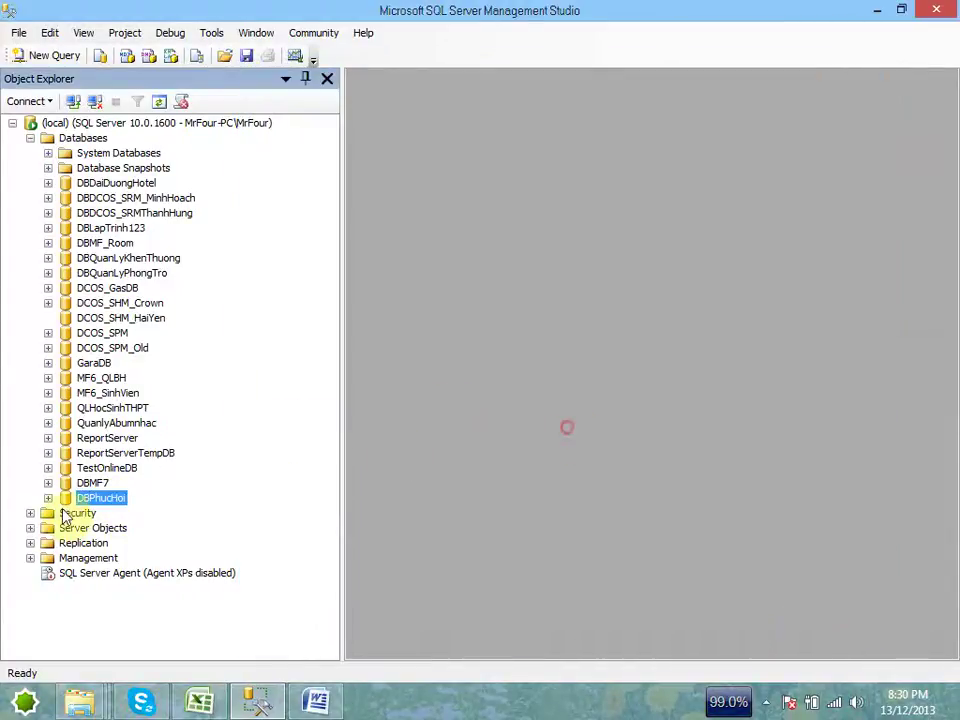
Step: Examine the storage paths of DBMF7's data and log files in its database properties
left_click(84, 484)
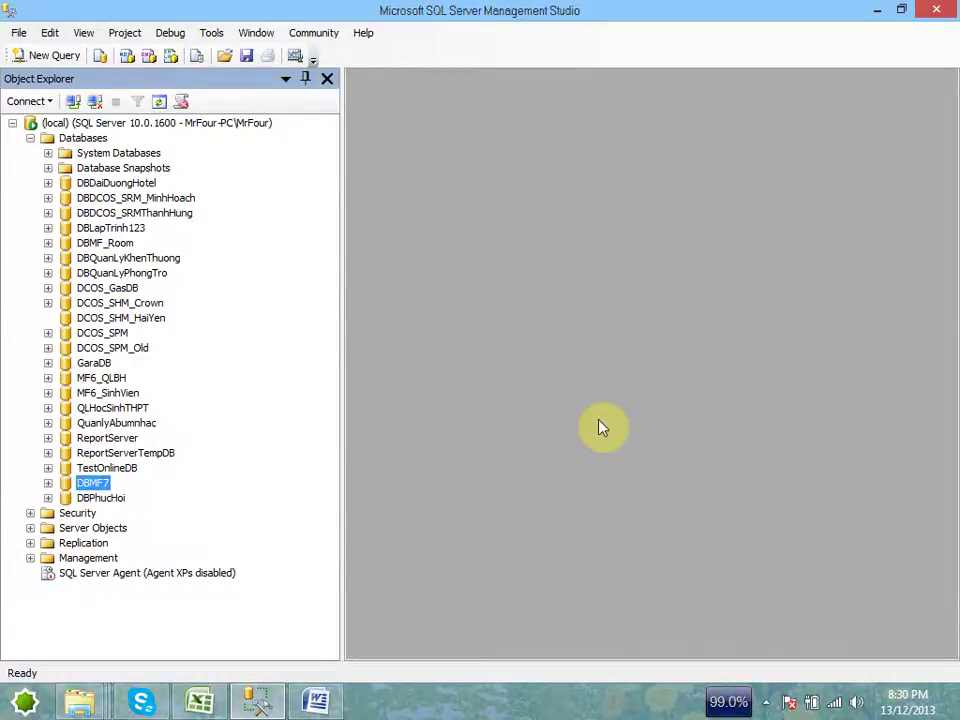
right_click(111, 485)
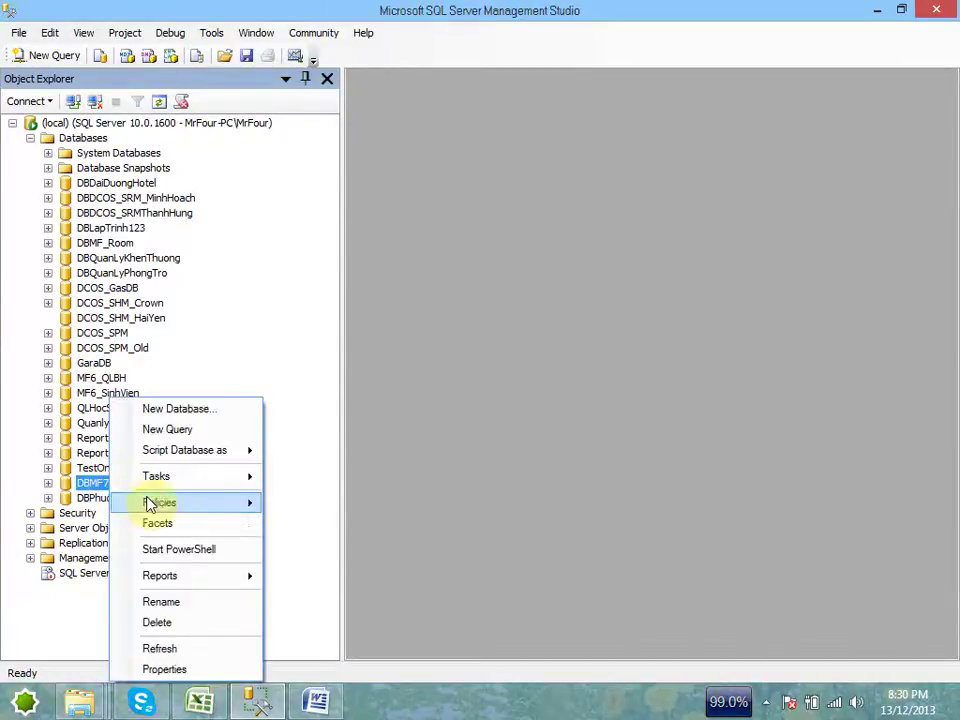
left_click(200, 670)
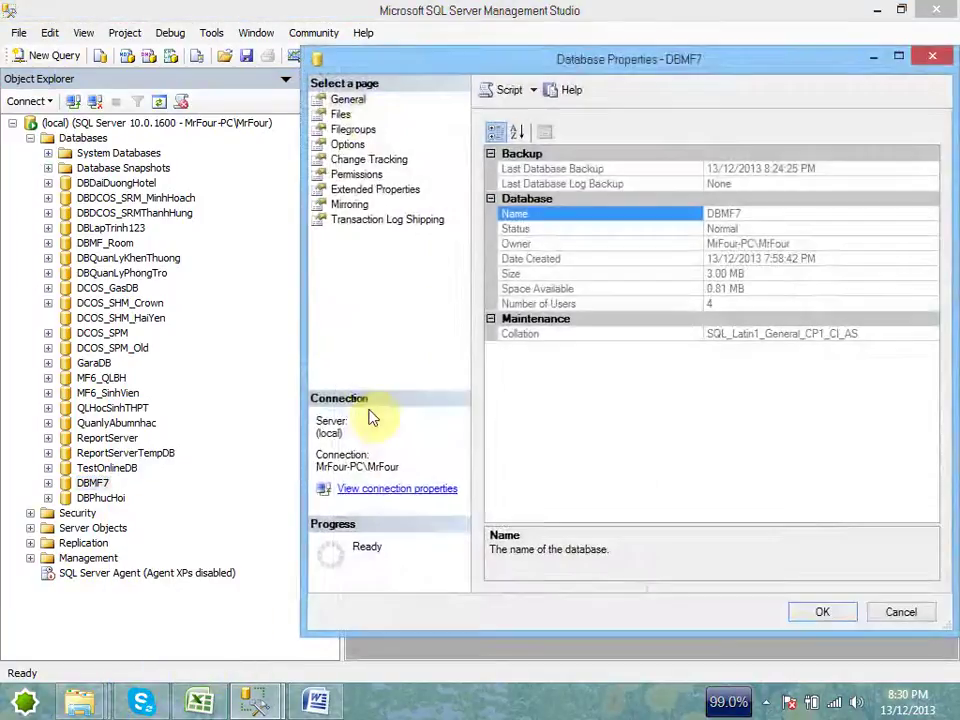
left_click(343, 115)
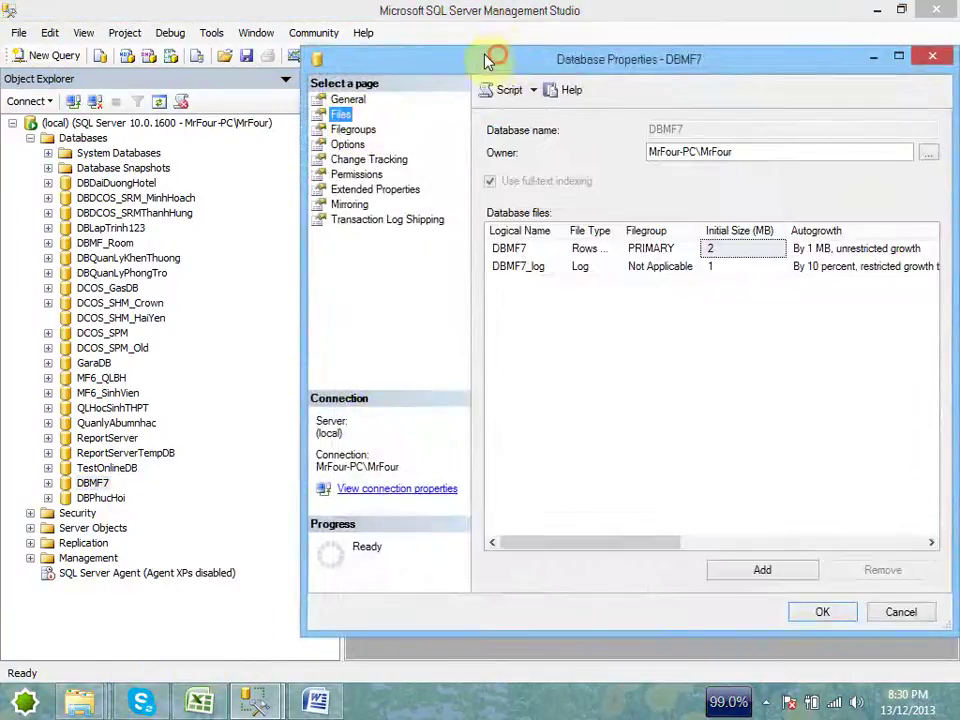
left_click_drag(487, 60, 397, 43)
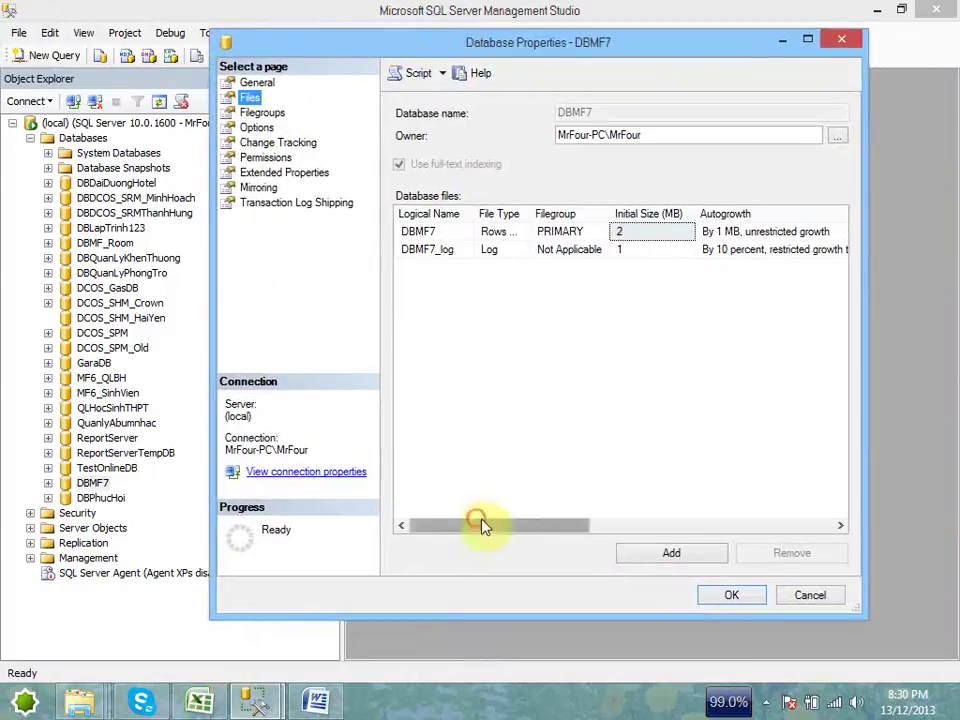
left_click_drag(481, 527, 602, 523)
left_click(698, 231)
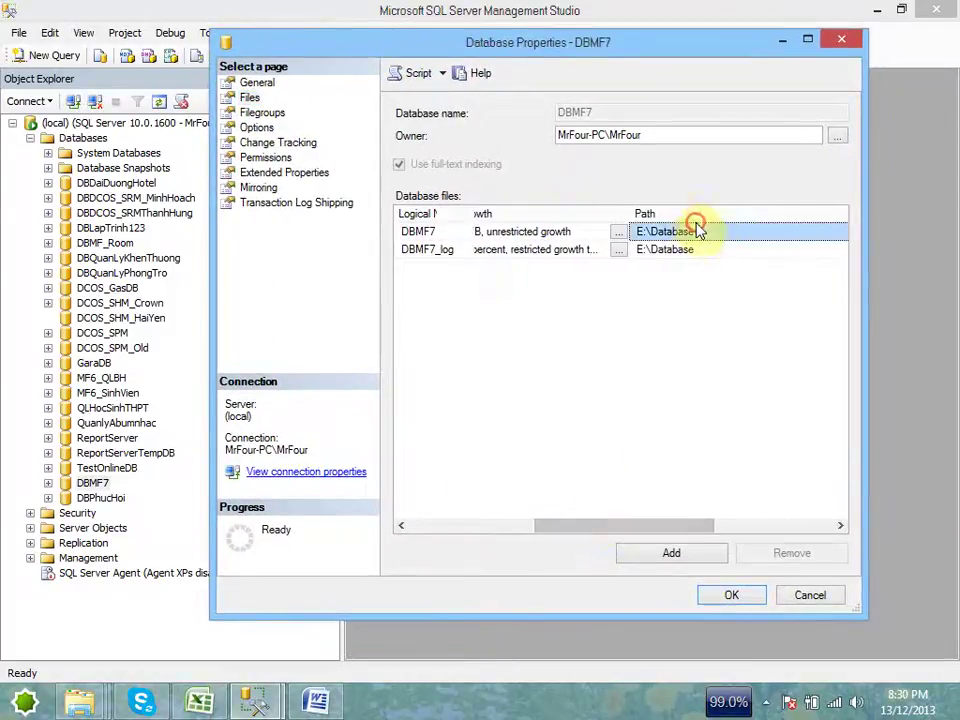
left_click(707, 249)
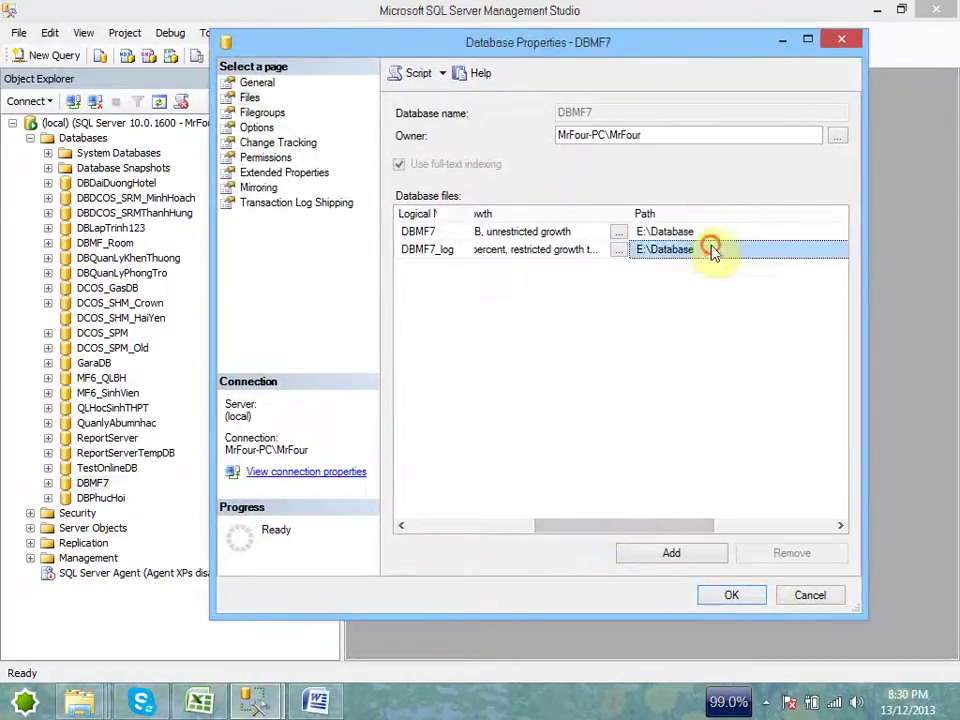
left_click(814, 604)
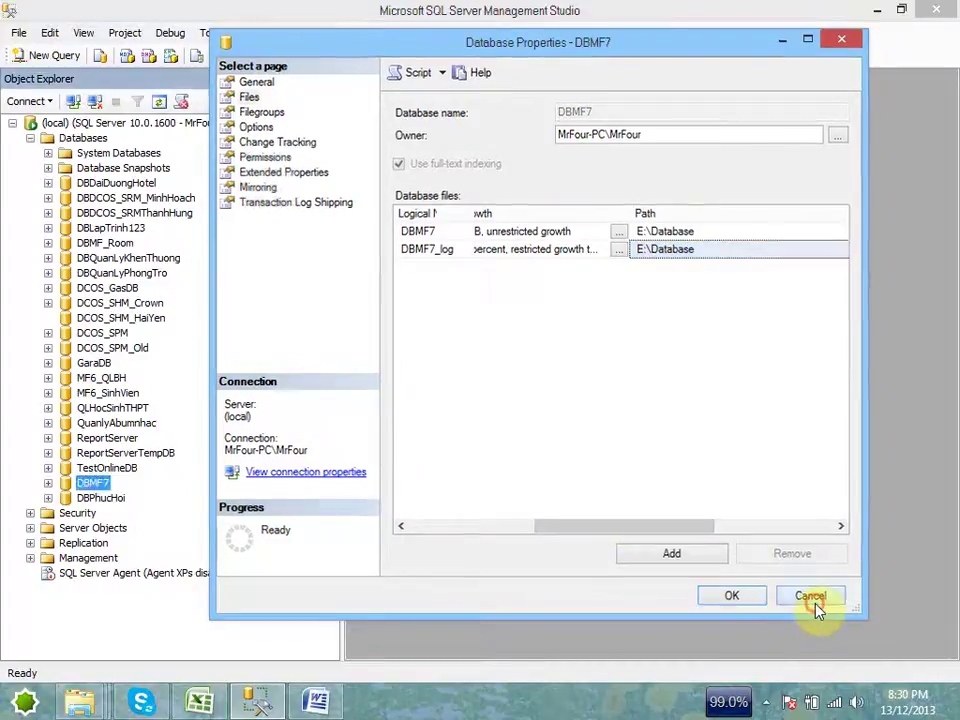
Step: Examine the storage paths of DBPhucHoi's database files in its properties for comparison with DBMF7
right_click(99, 497)
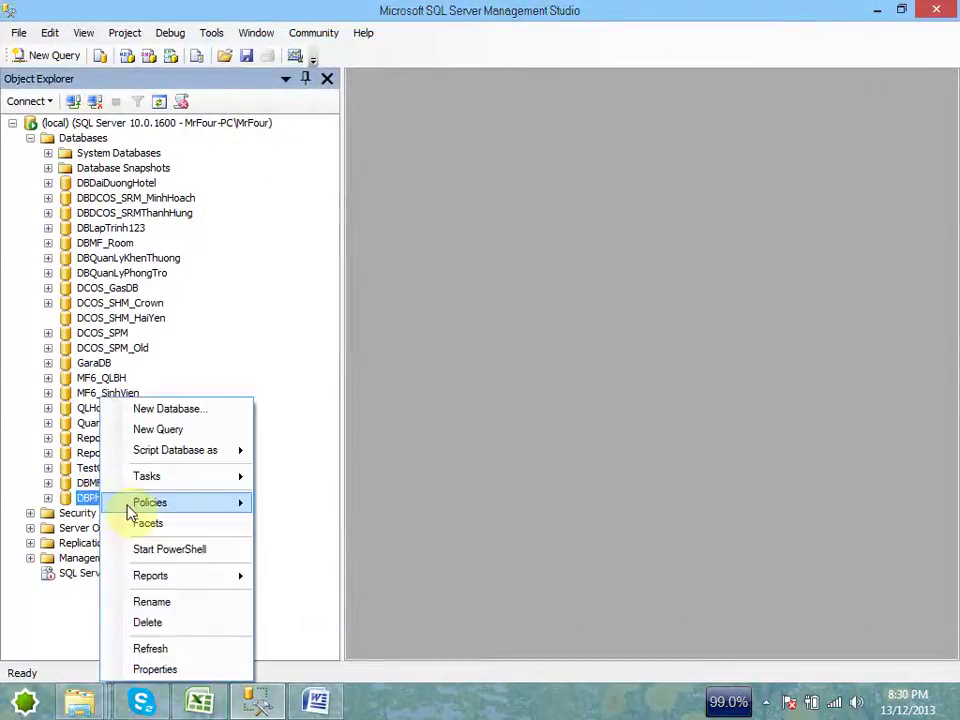
left_click(190, 670)
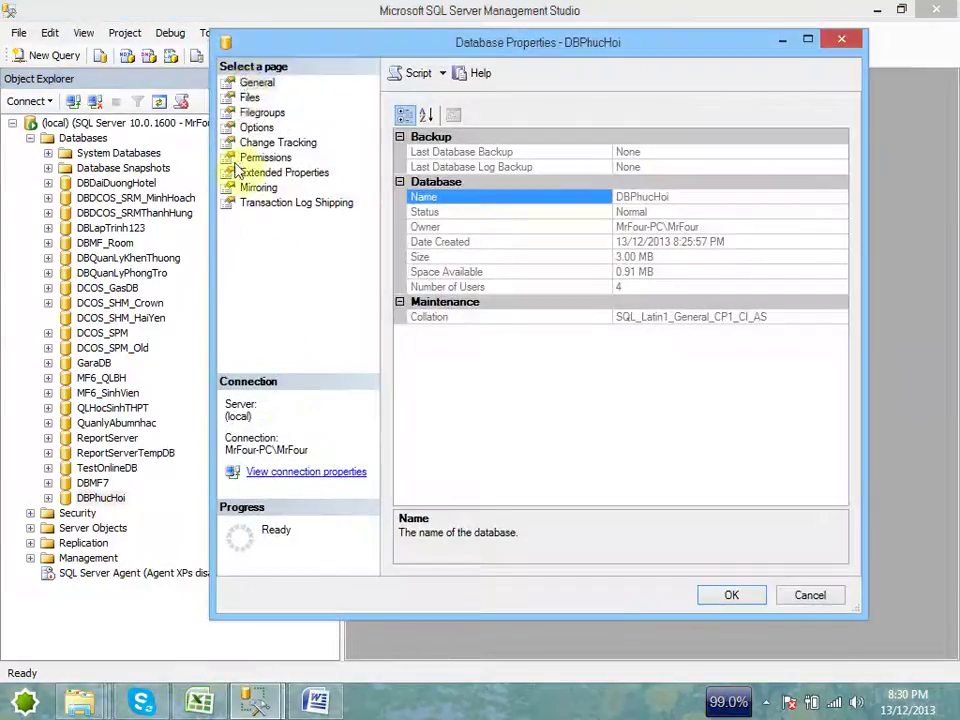
left_click(249, 97)
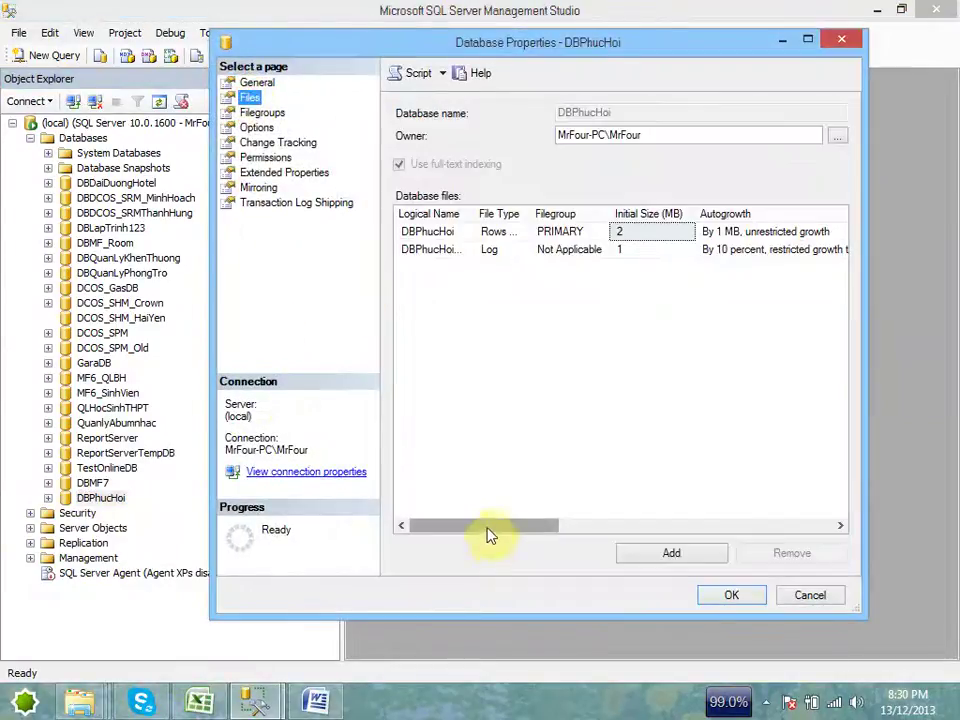
left_click_drag(489, 527, 691, 525)
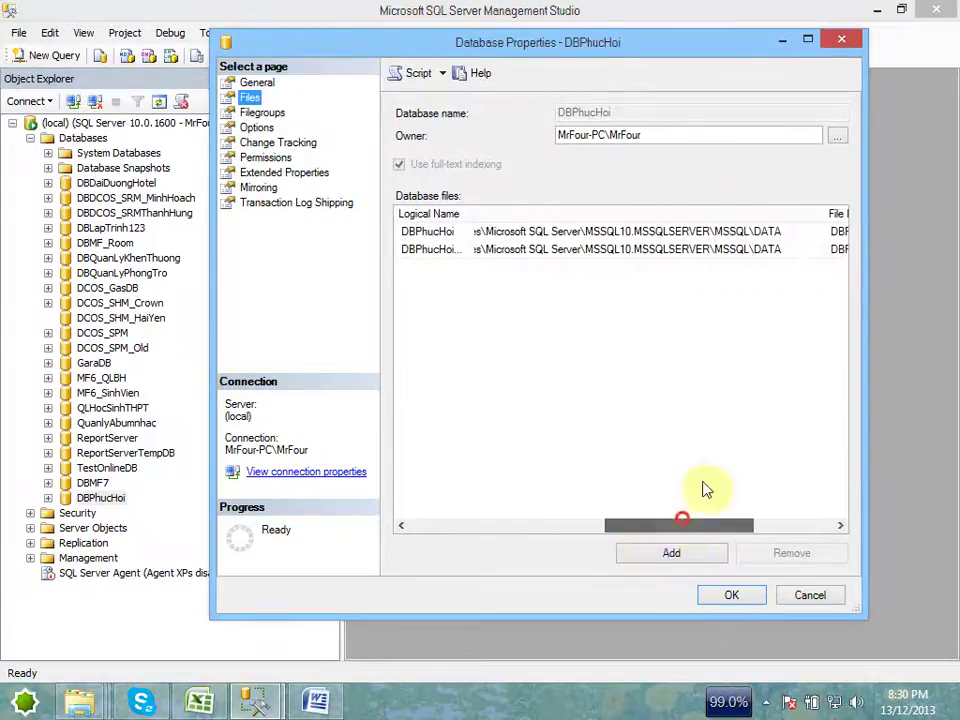
left_click(807, 233)
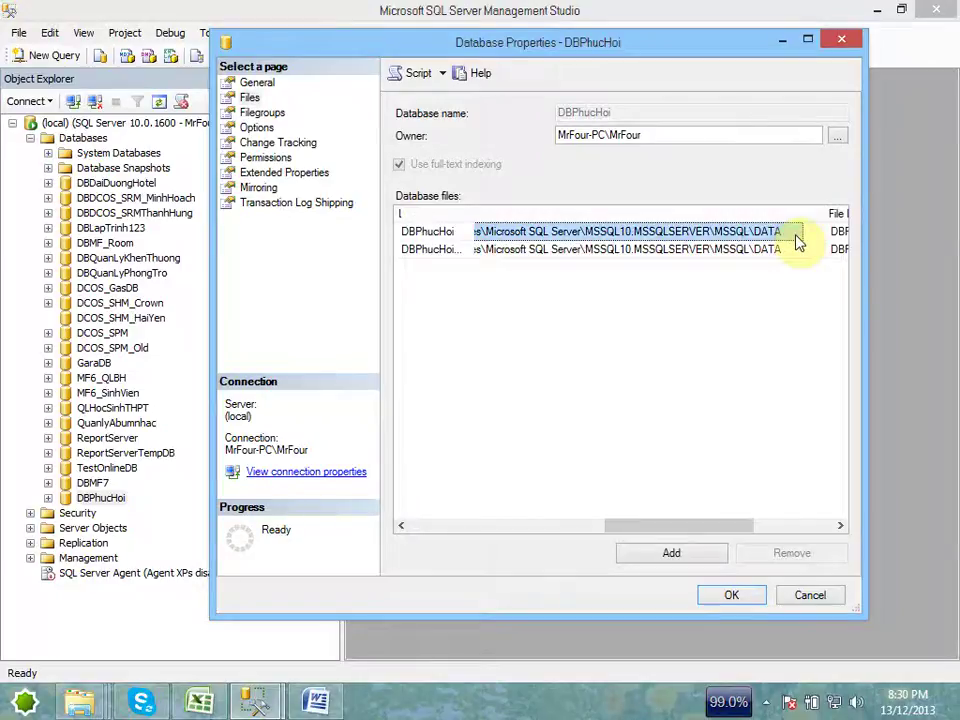
left_click(816, 598)
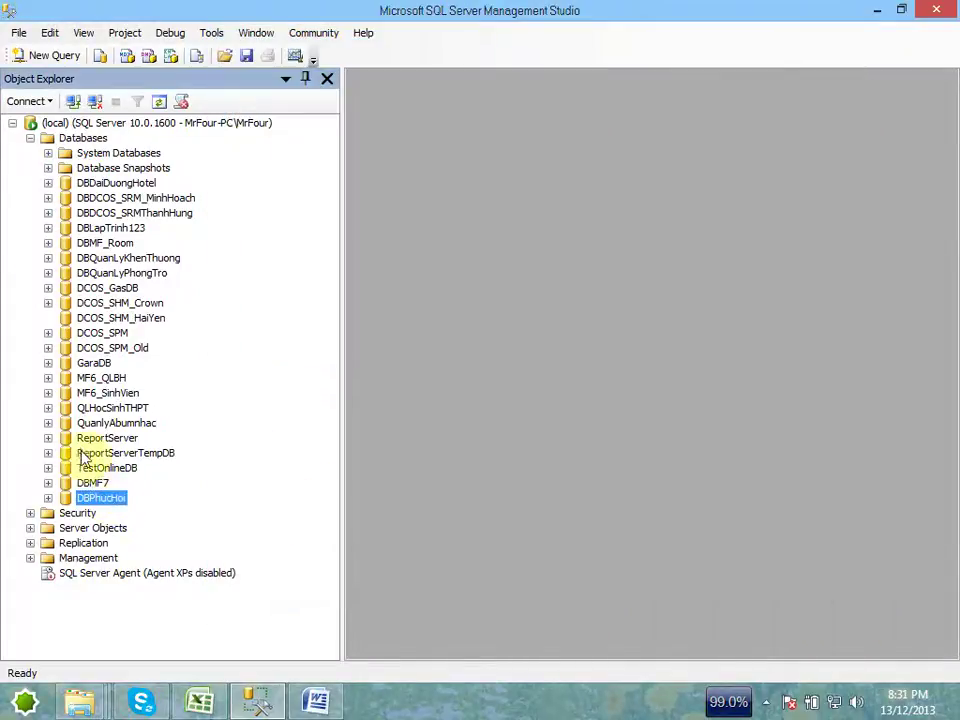
Step: Delete the DBPhucHoi database together with its backup and restore history, closing its existing connections
left_click(100, 495)
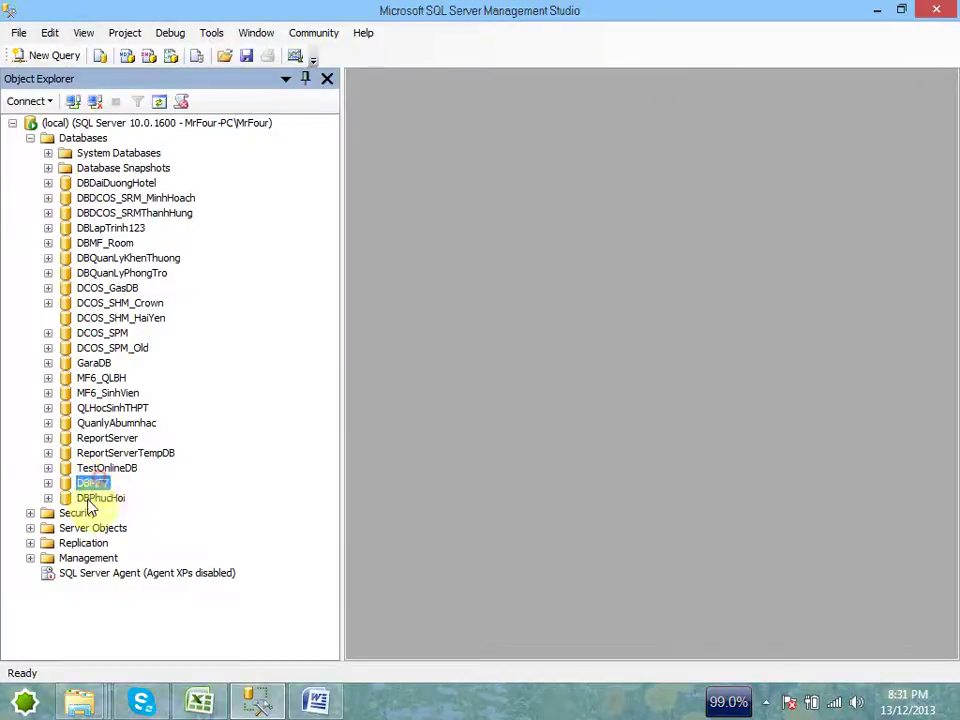
right_click(88, 497)
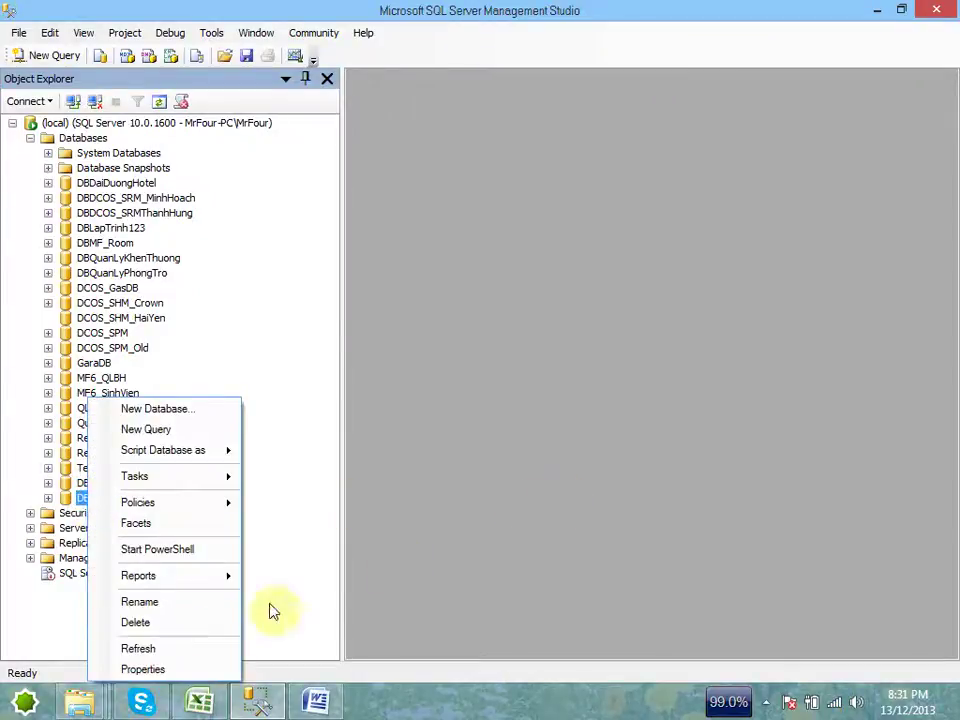
left_click(199, 622)
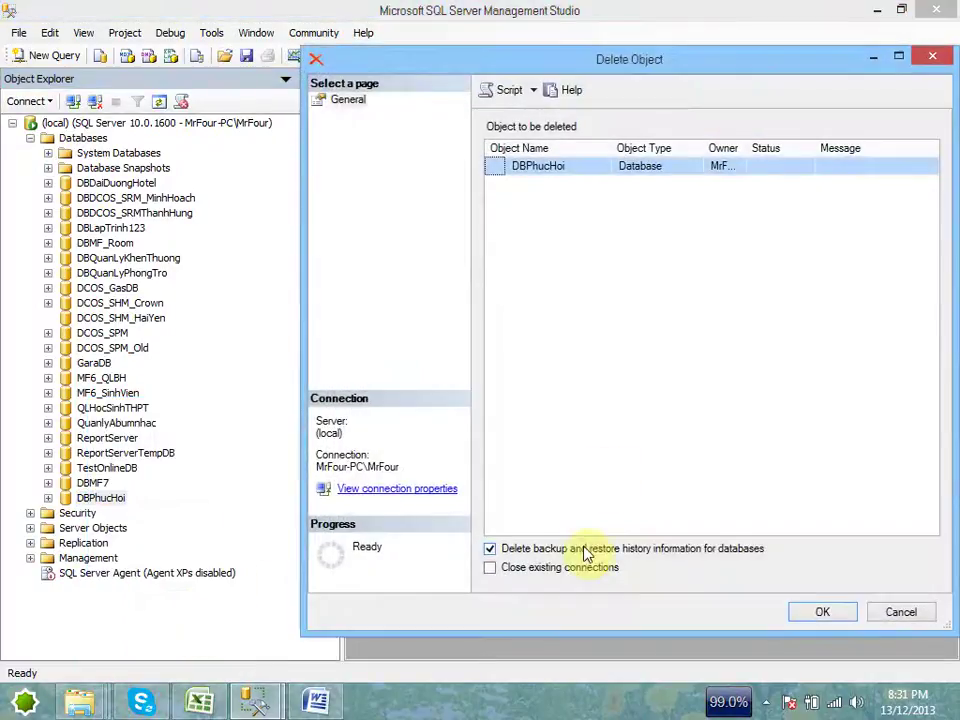
left_click(490, 567)
left_click(822, 612)
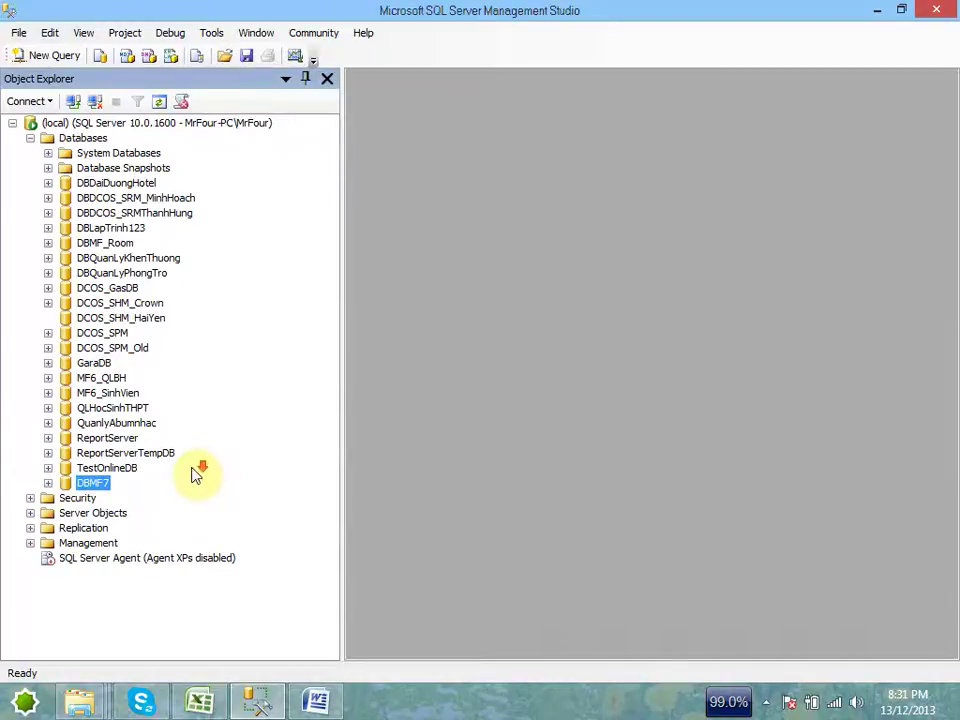
Step: Start creating a new database named DBPhucHoi
right_click(96, 138)
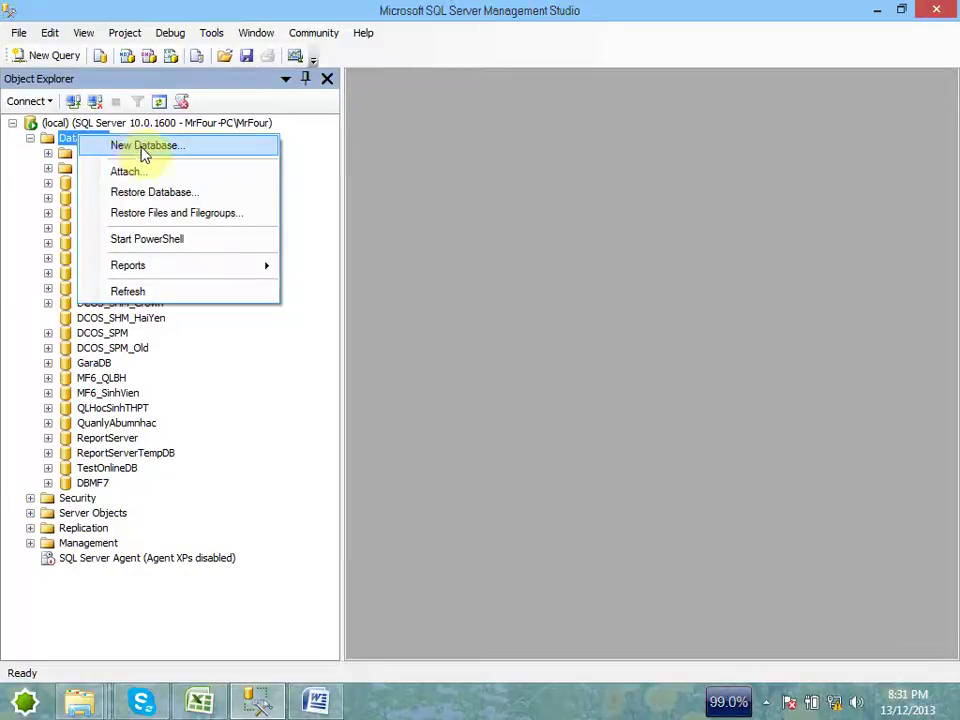
left_click(146, 150)
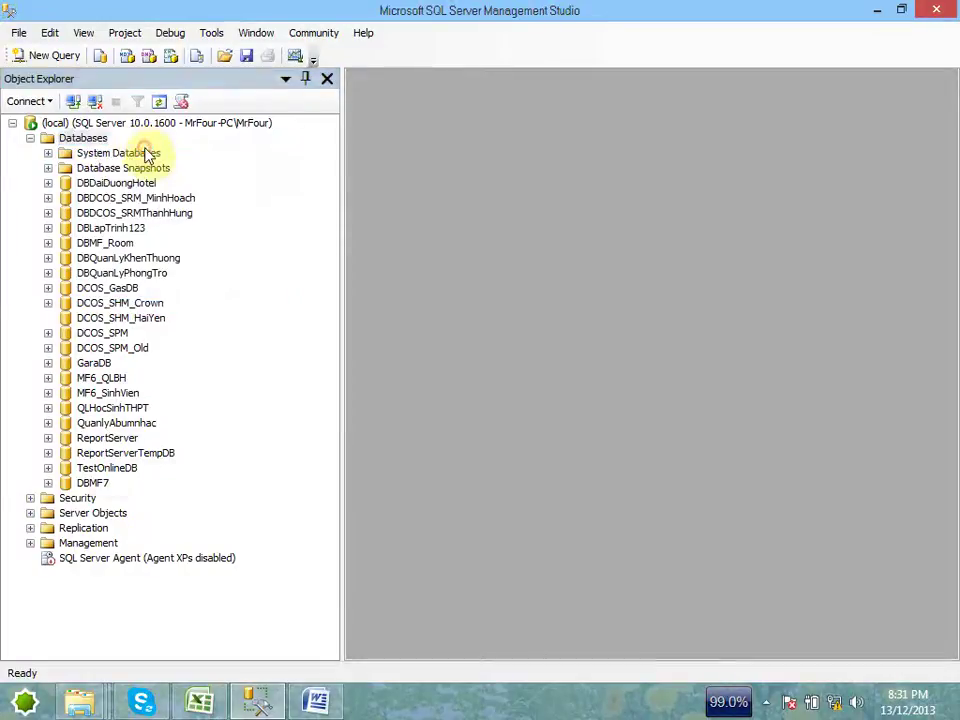
type("DBPhucHoi")
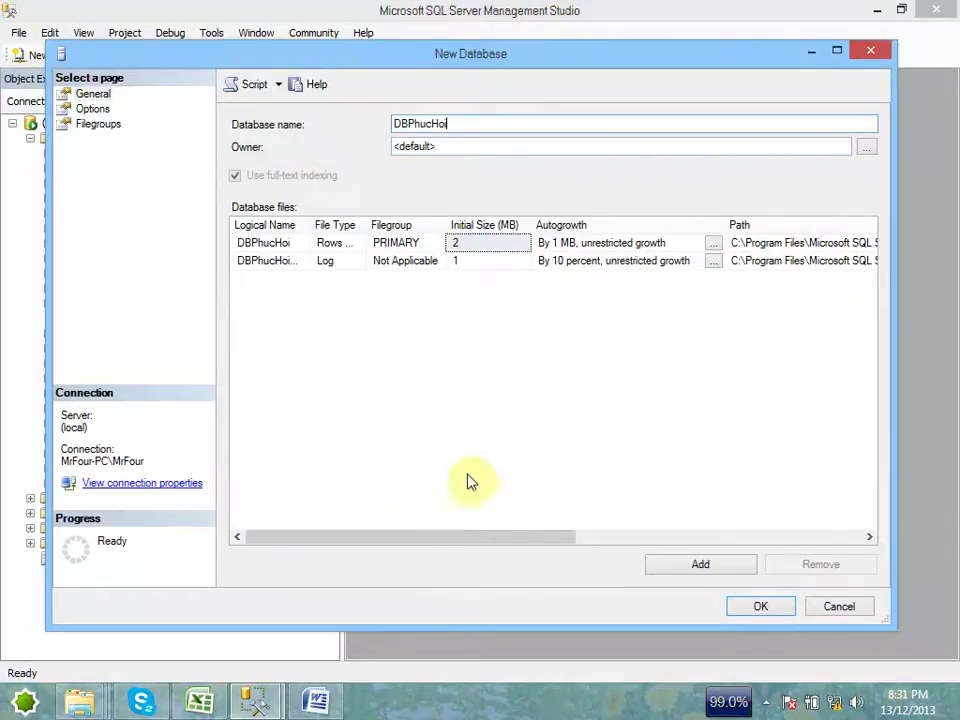
left_click_drag(418, 537, 659, 540)
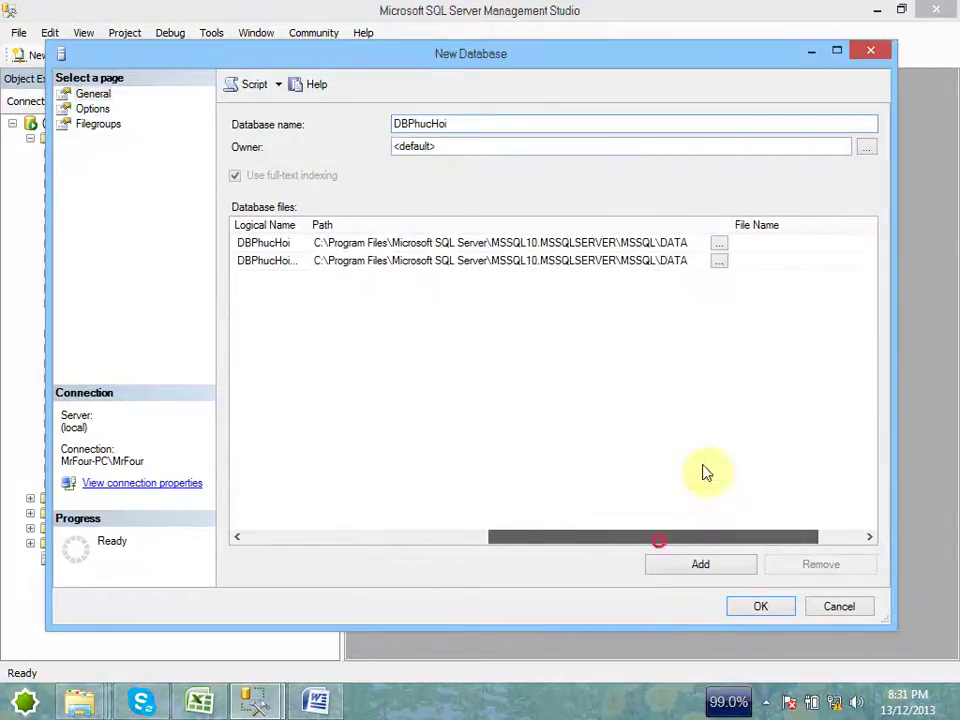
left_click(721, 244)
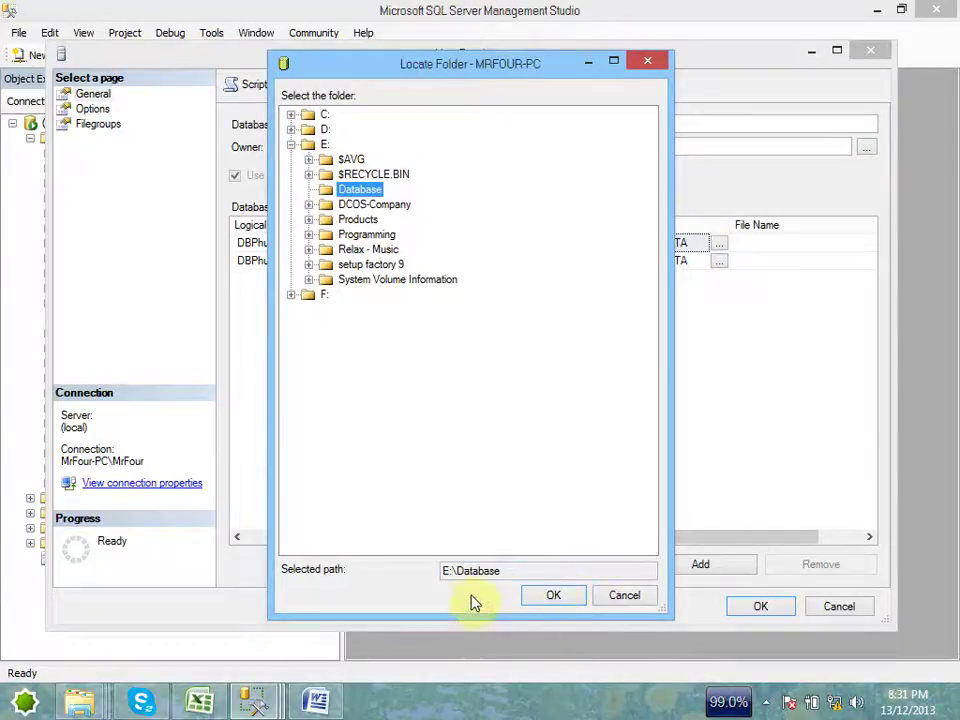
left_click(626, 595)
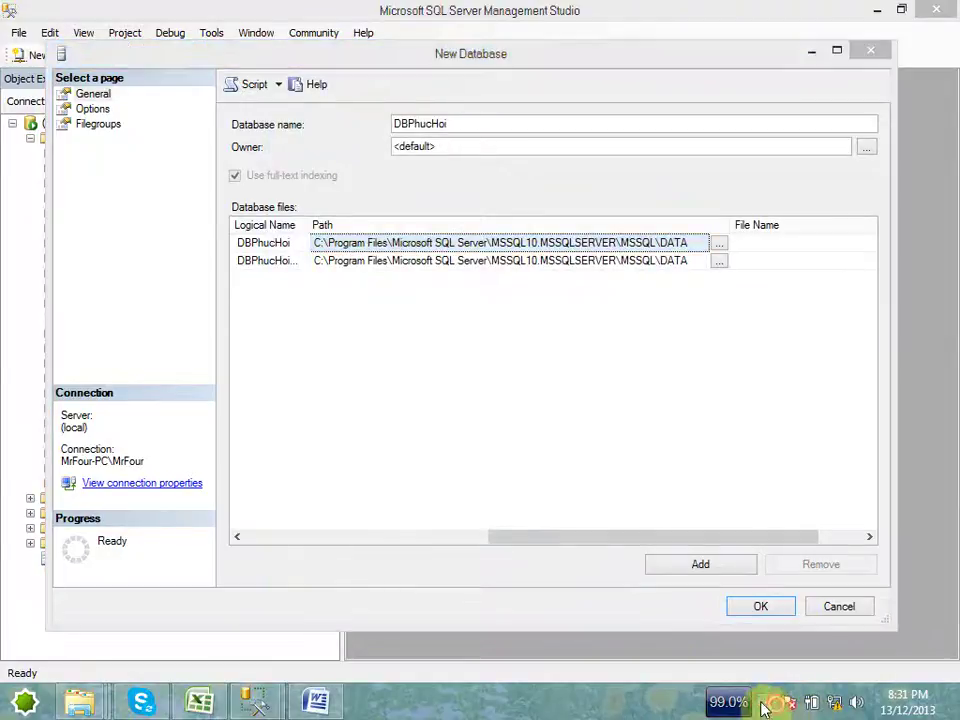
left_click(763, 704)
left_click(733, 605)
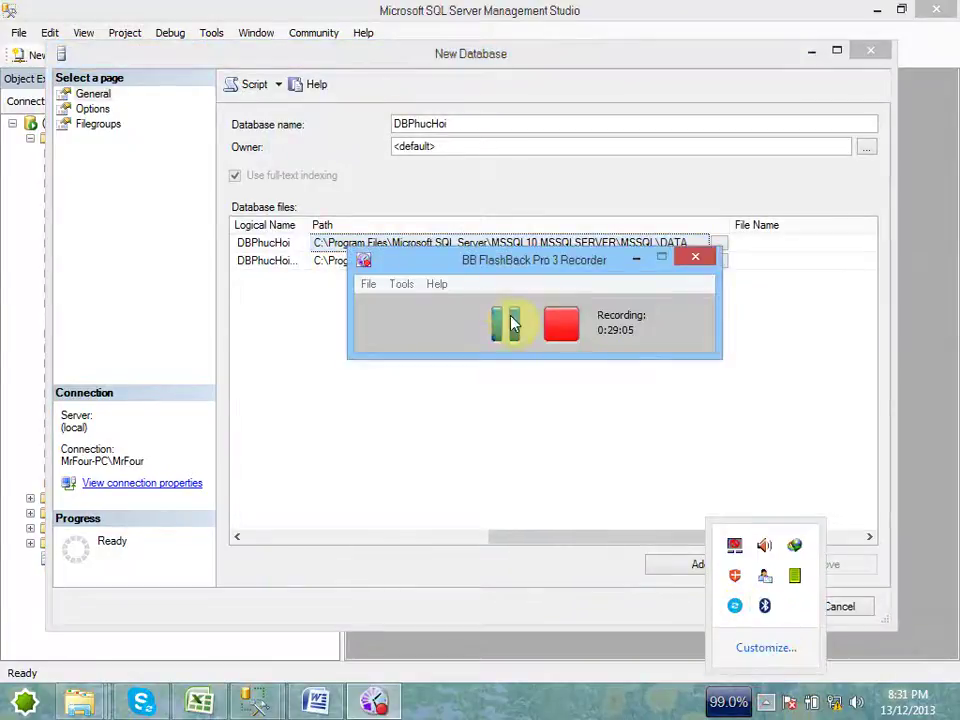
left_click(635, 260)
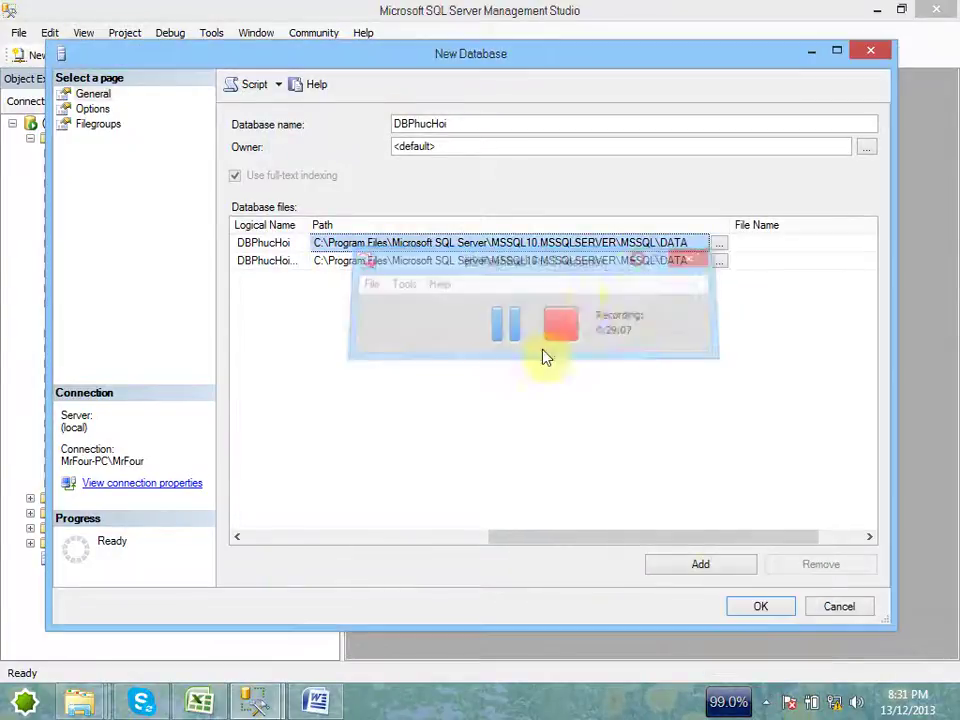
Step: Set the storage path of the new database's DBPhucHoi data file to E:\Database
left_click(497, 259)
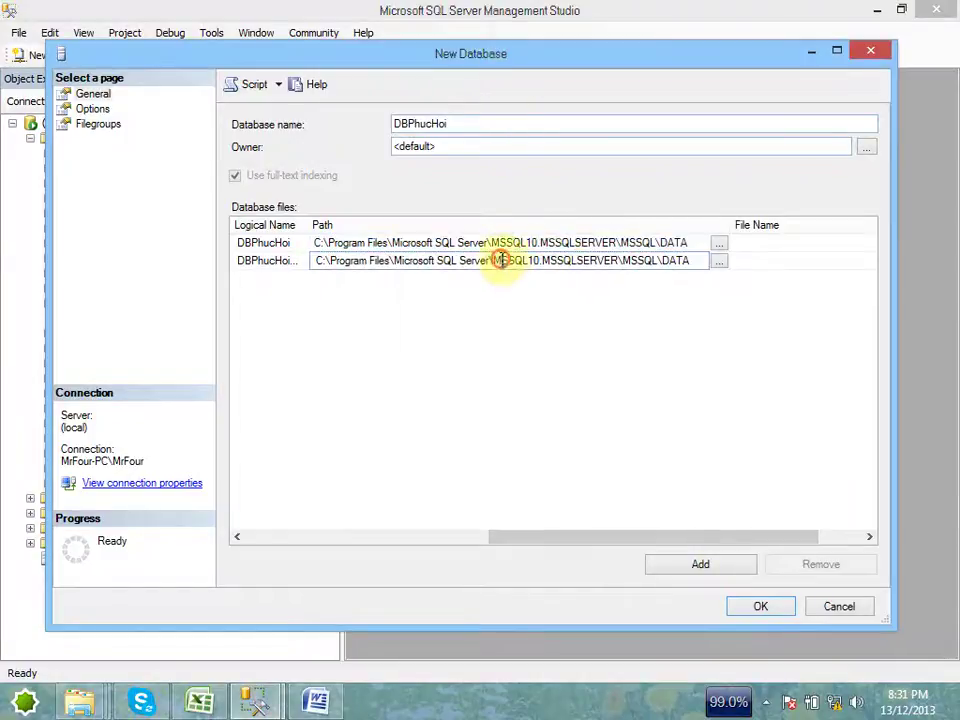
left_click(695, 241)
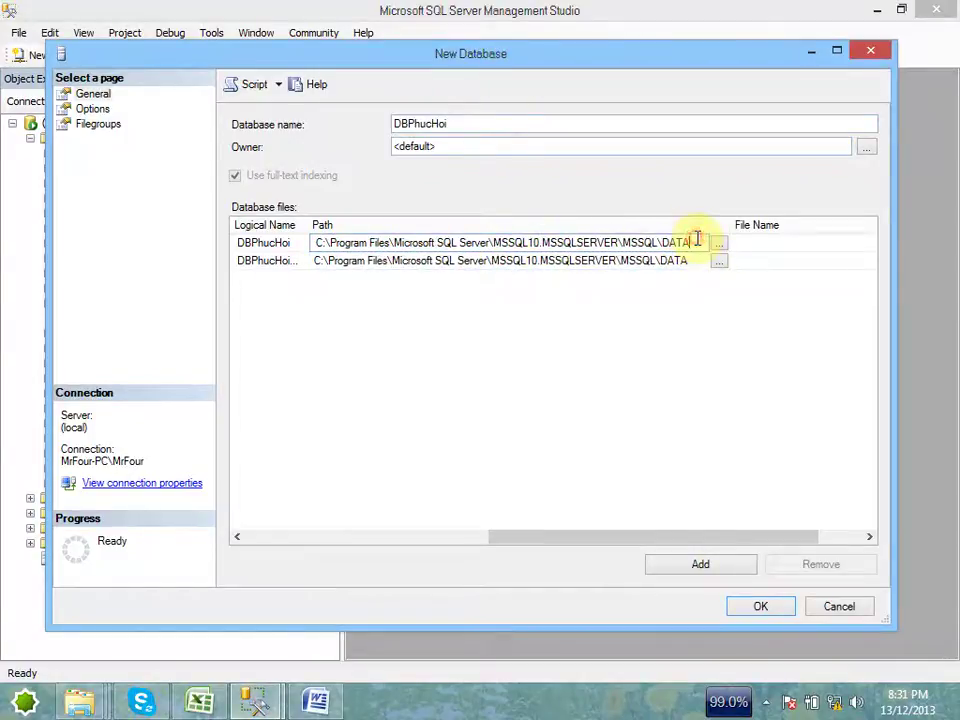
left_click_drag(697, 240, 278, 232)
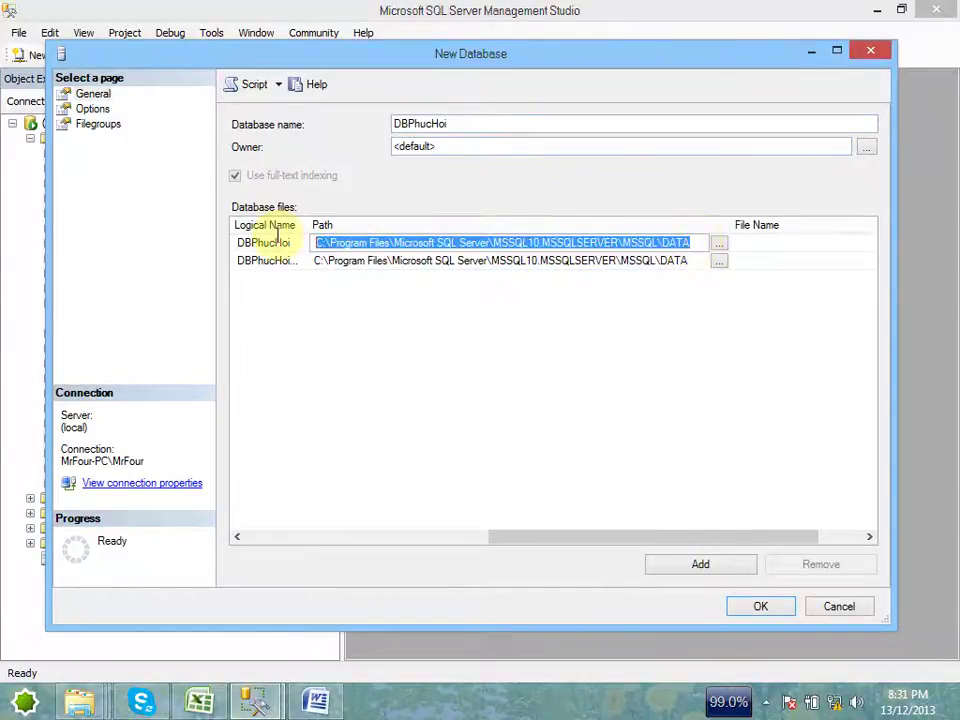
left_click(718, 243)
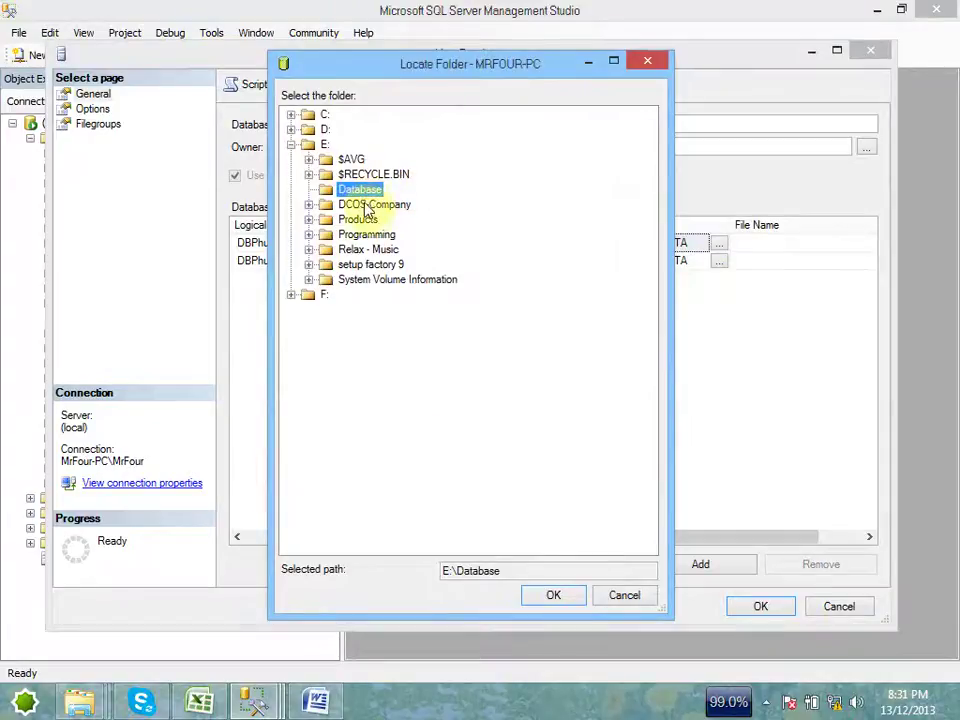
left_click(553, 596)
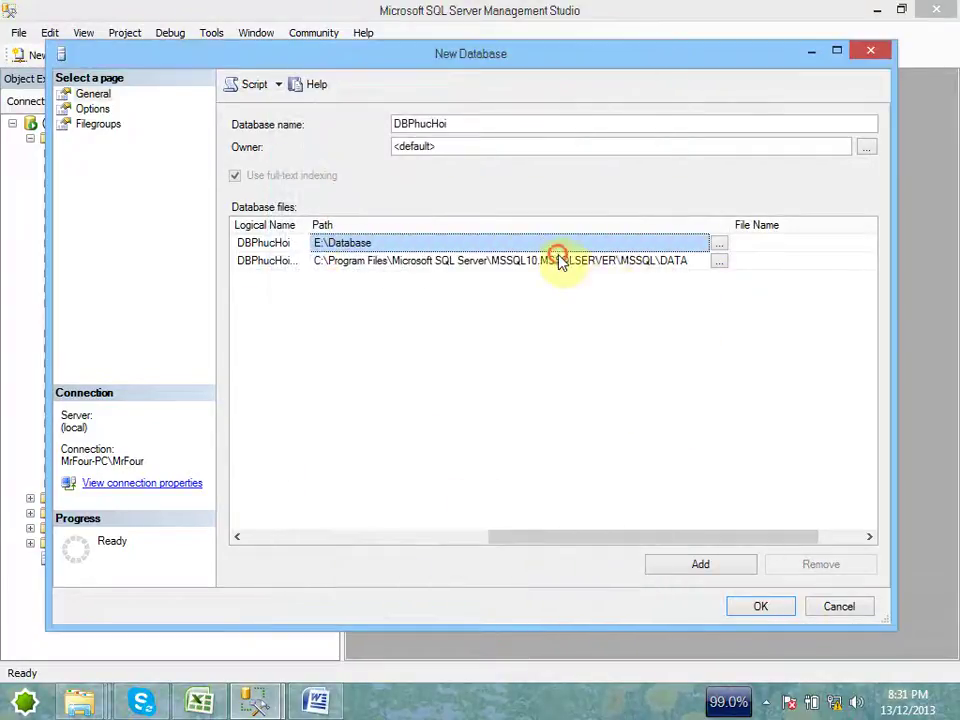
Step: Copy the data file's path E:\Database into the log file's storage path of the new DBPhucHoi database
left_click(688, 260)
left_click(386, 242)
left_click_drag(390, 242, 60, 240)
key("ctrl+c")
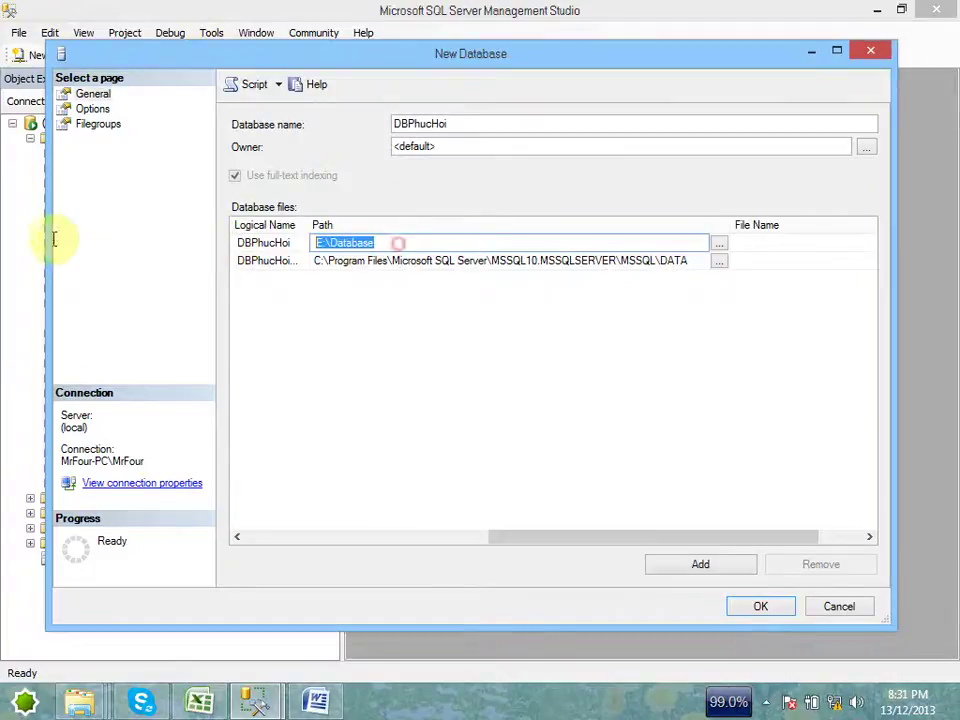
left_click(403, 255)
left_click_drag(315, 261, 741, 266)
key("ctrl+v")
Step: Recheck both file paths and create the DBPhucHoi database
left_click(408, 243)
left_click(403, 258)
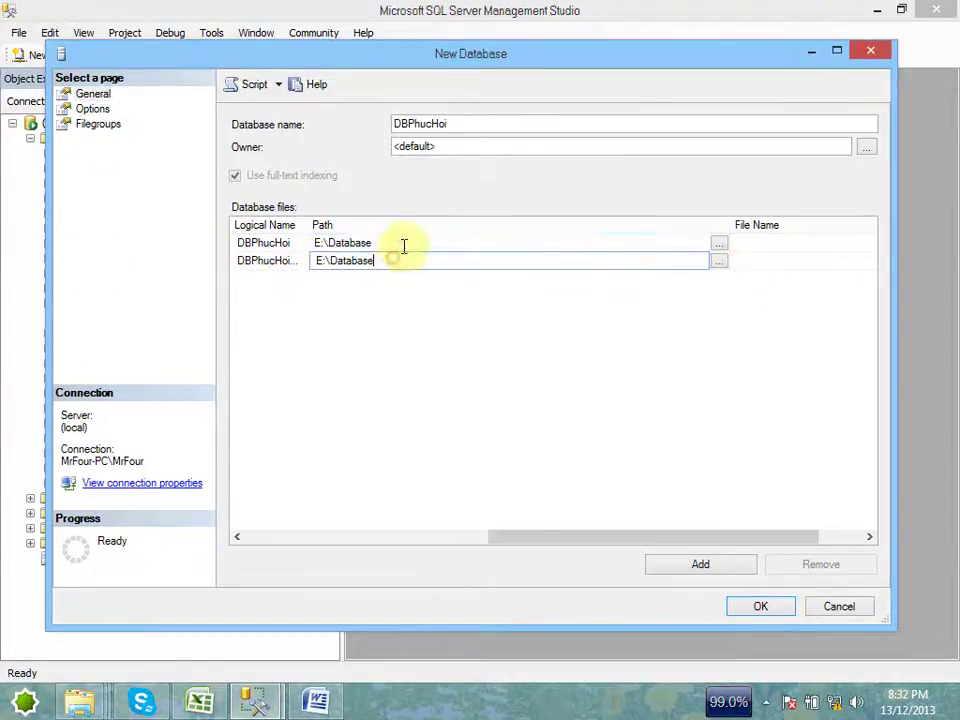
left_click(403, 244)
left_click_drag(560, 546, 435, 518)
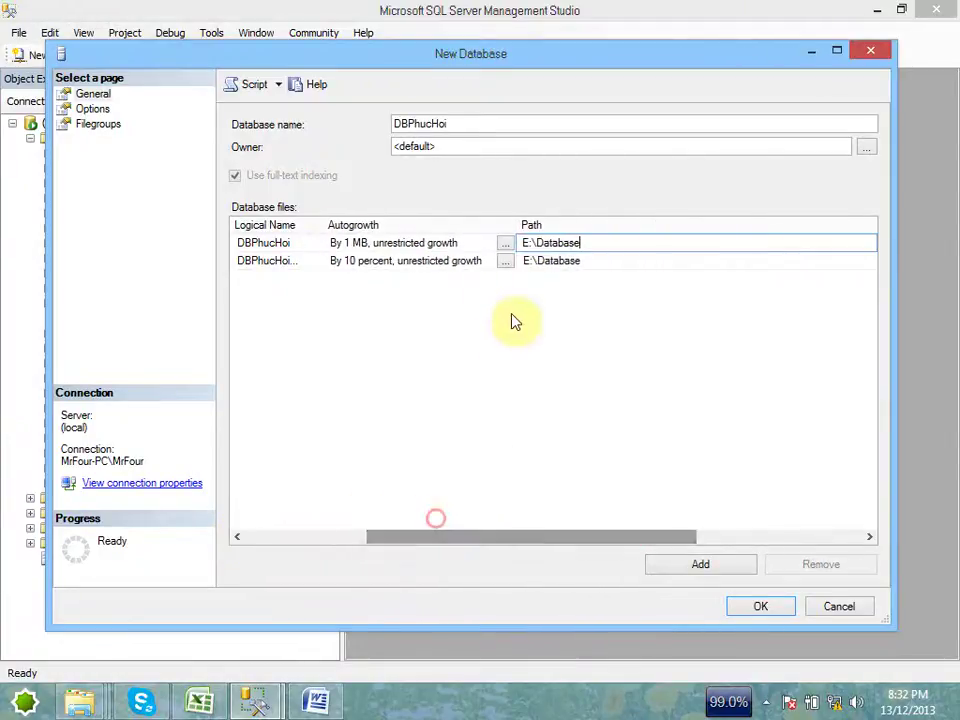
left_click(640, 262)
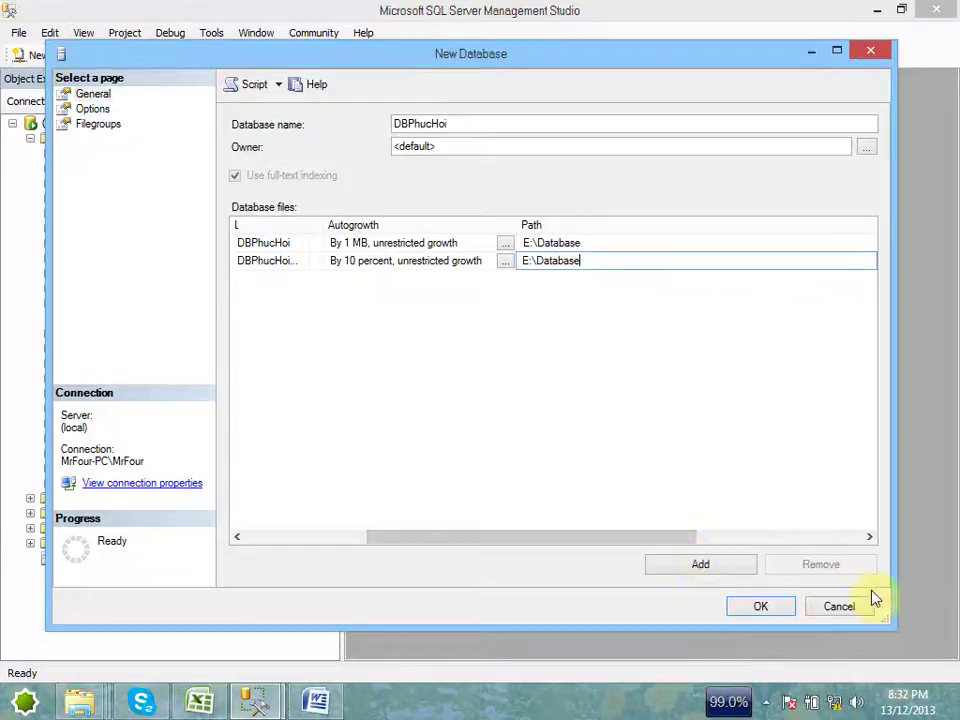
left_click(762, 606)
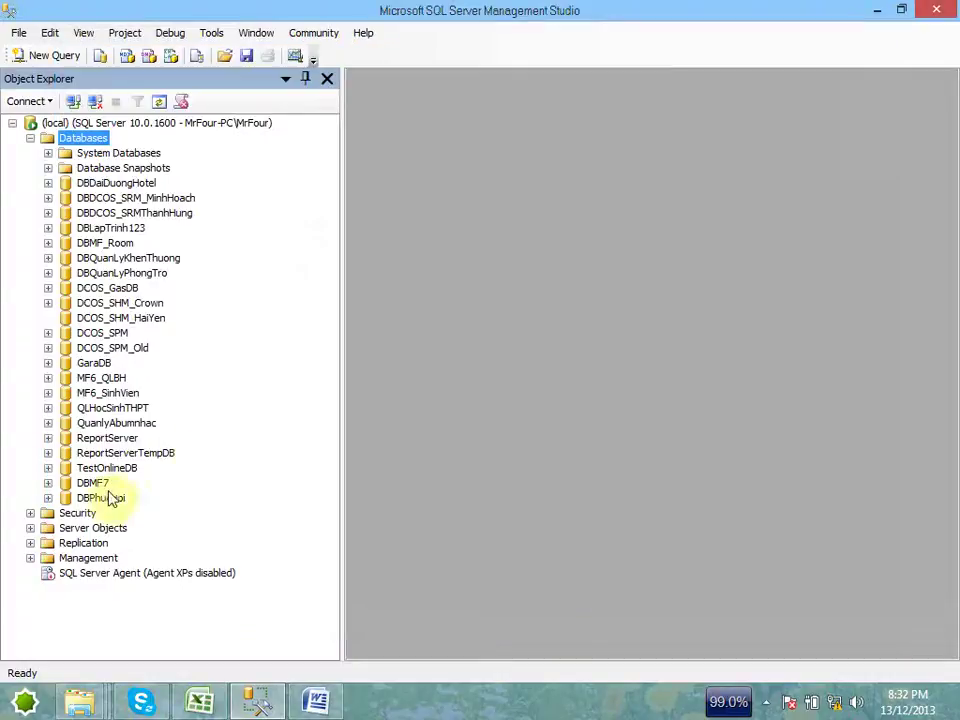
Step: Start a database restore into DBPhucHoi with a device as the backup source
right_click(105, 499)
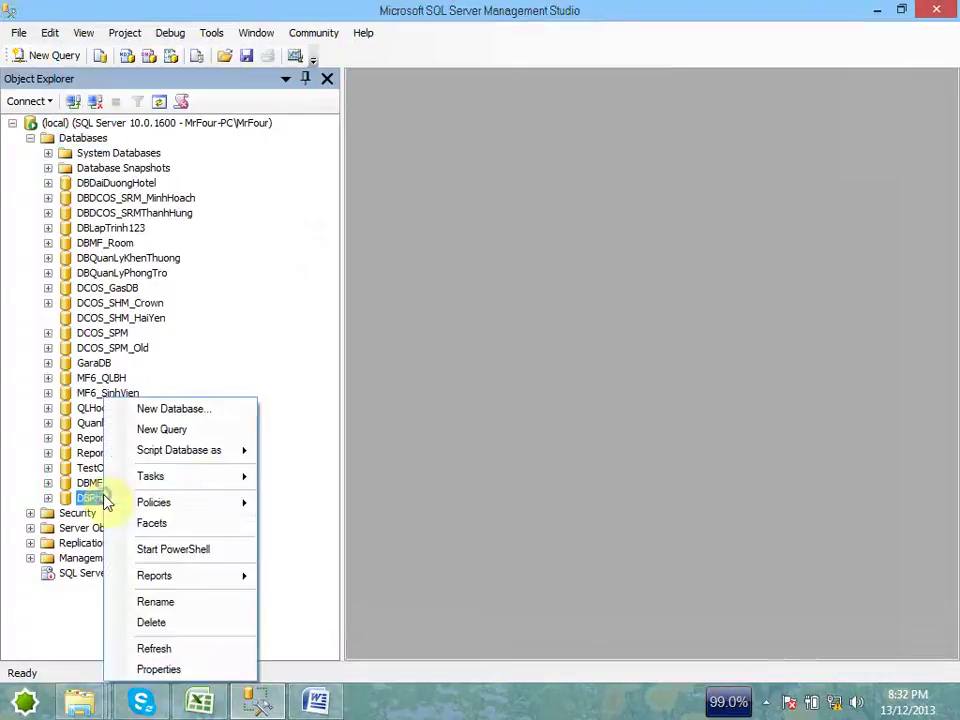
mouse_move(208, 476)
mouse_move(422, 461)
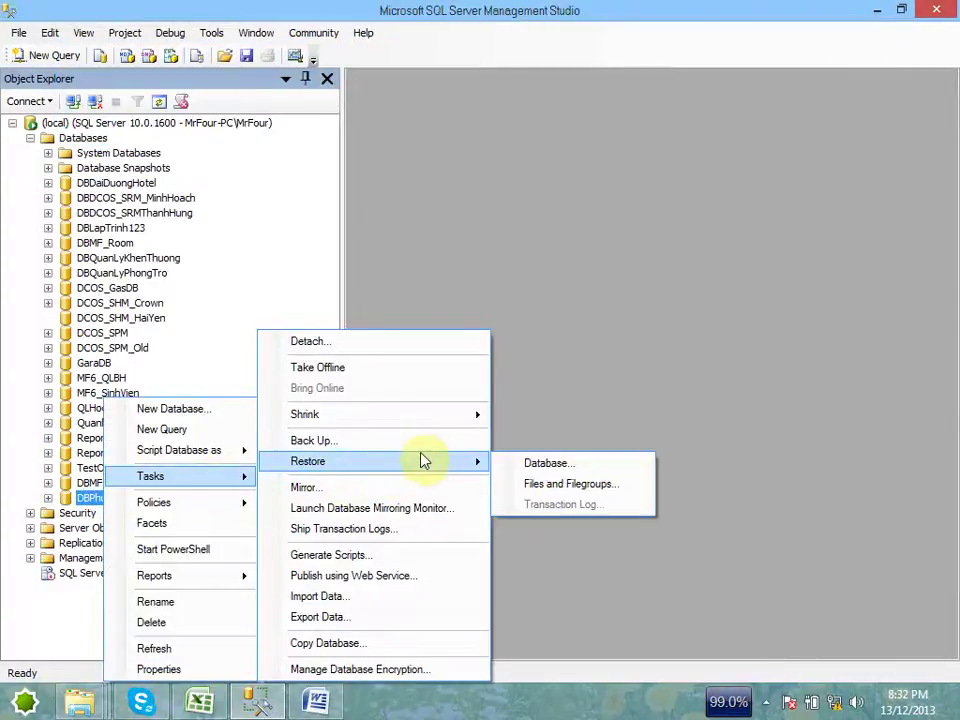
left_click(566, 461)
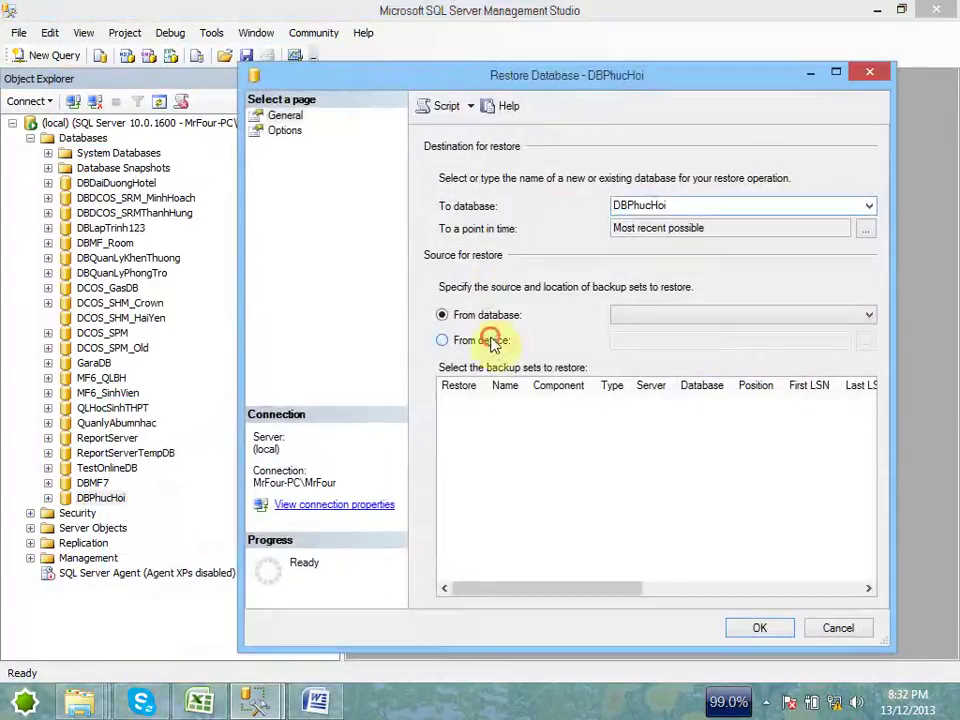
left_click(490, 342)
left_click(862, 342)
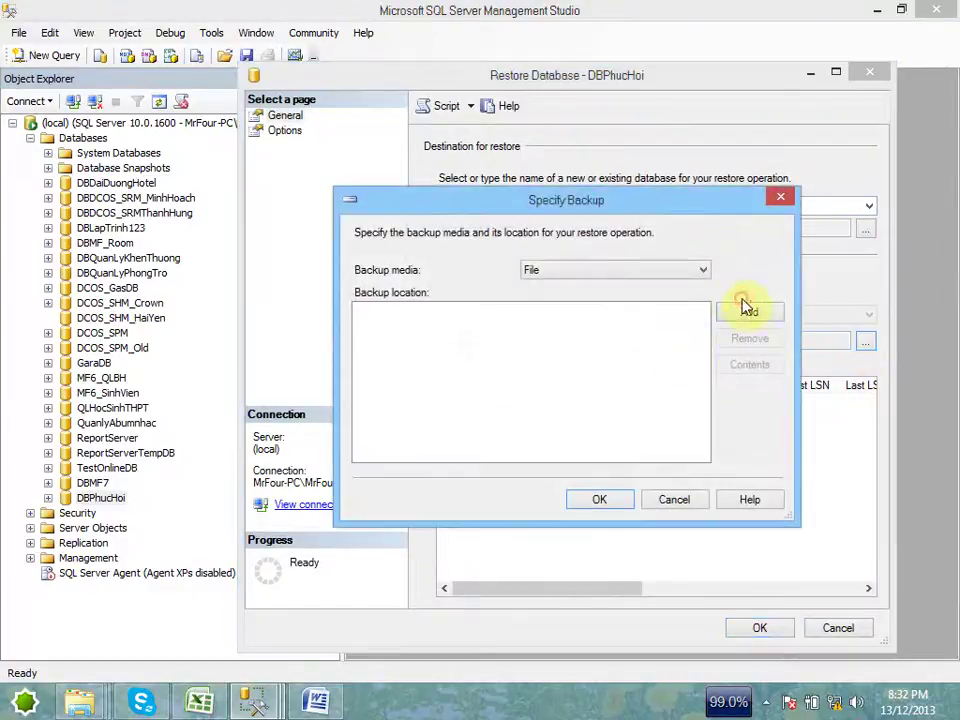
Step: Add the backup file F:\DBMF7_Backup as the restore source, listing all file types to locate it
left_click(745, 309)
left_click(440, 360)
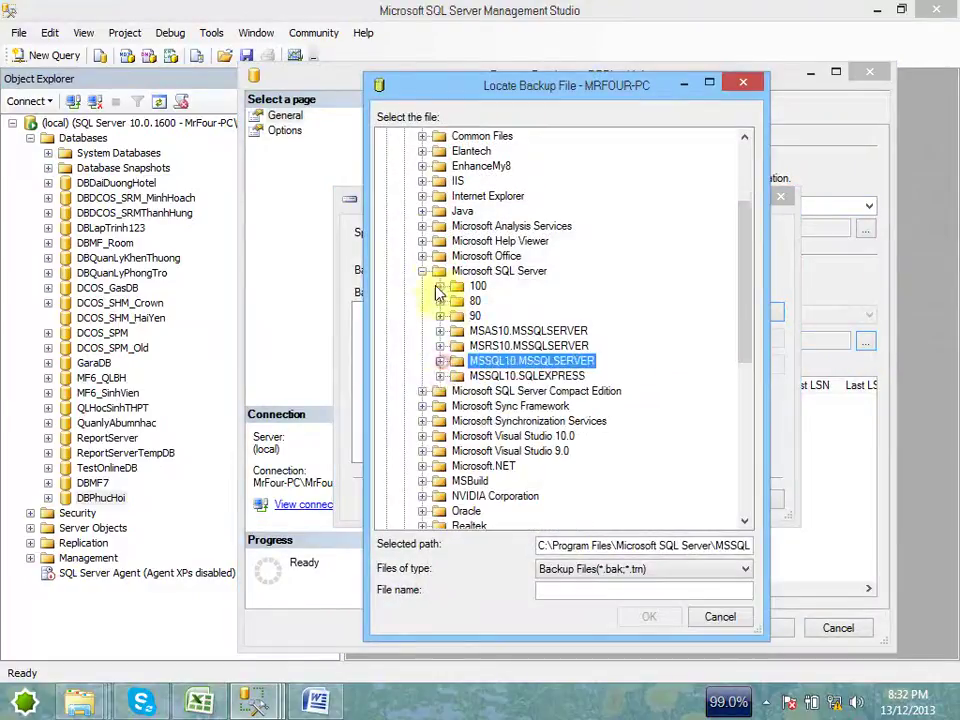
left_click(422, 271)
left_click(654, 570)
left_click(630, 597)
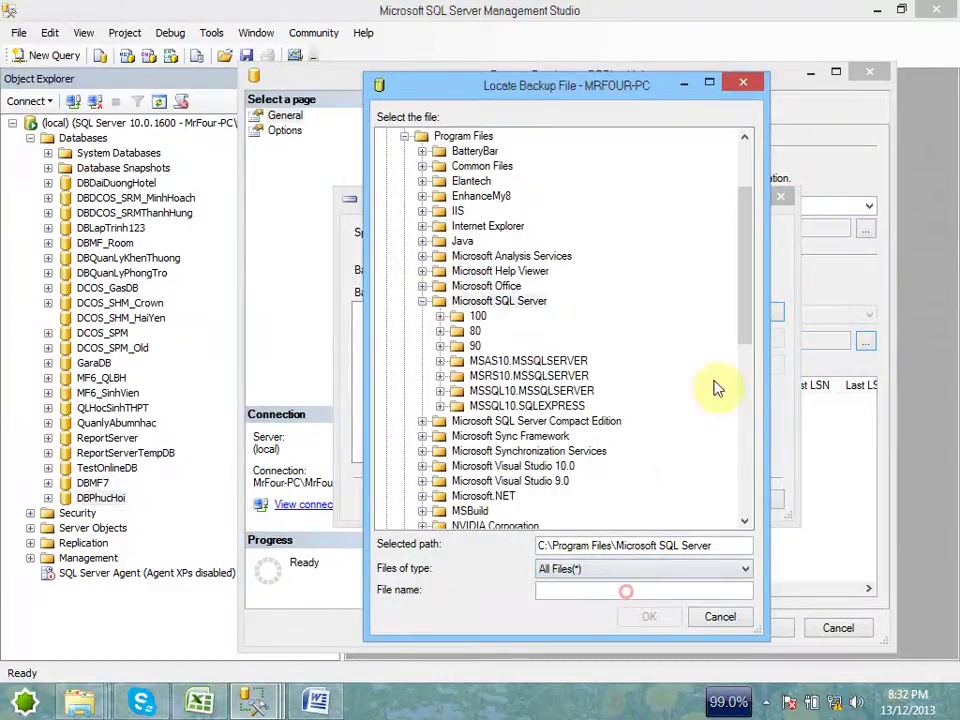
left_click_drag(746, 302, 707, 521)
left_click(402, 515)
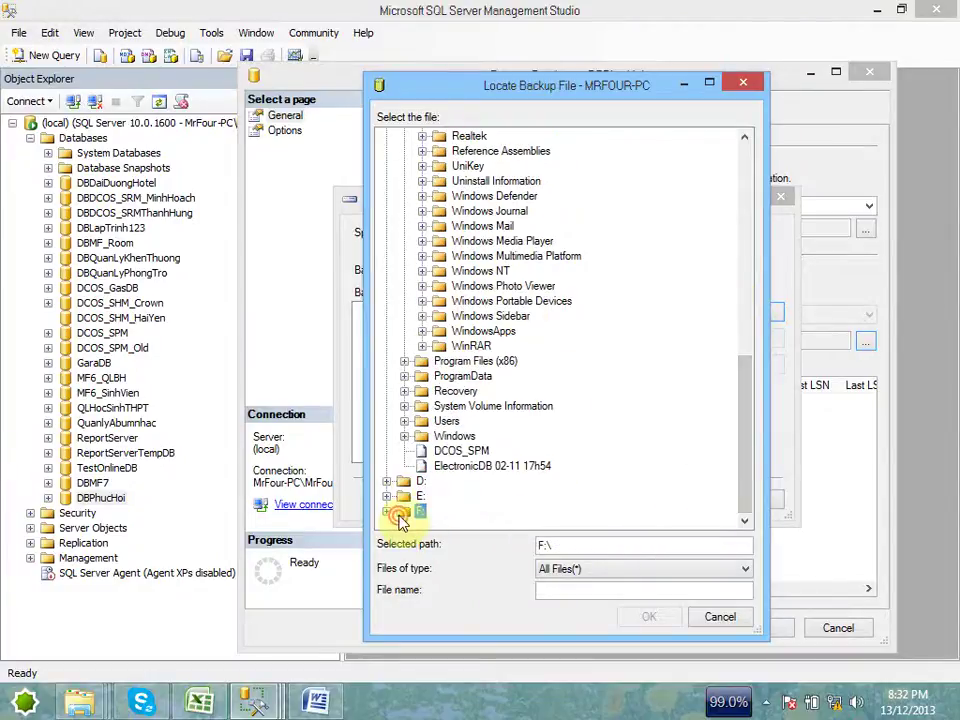
scroll(392, 490, "down", 4)
double_click(396, 482)
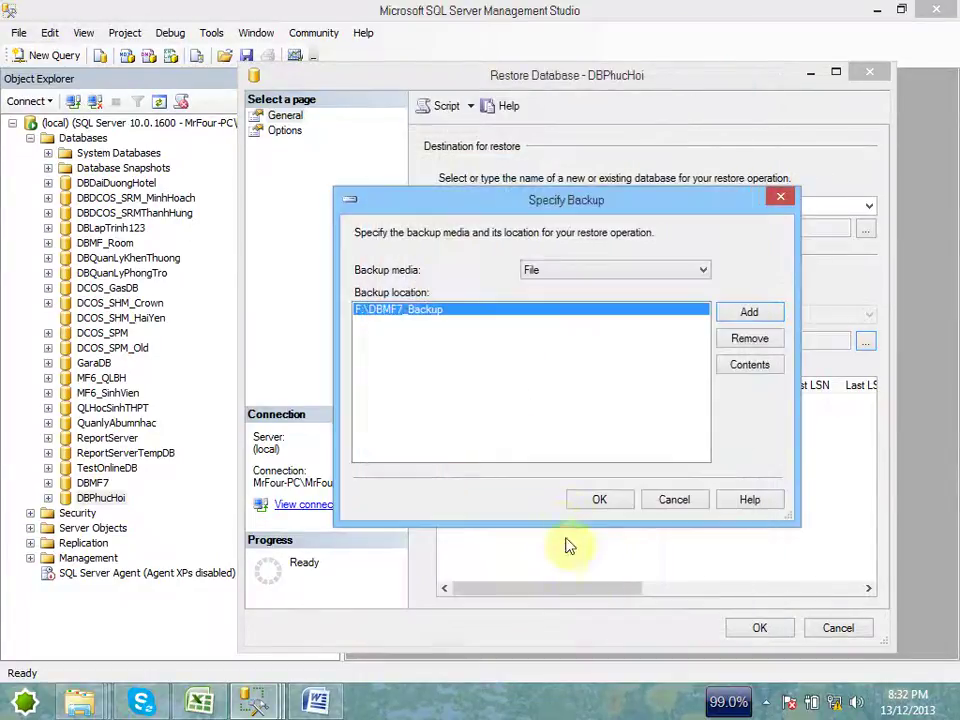
left_click(580, 502)
Step: Include the DBMF7-Full Database Backup set in the restore and enable overwriting the existing database (WITH REPLACE)
left_click(462, 403)
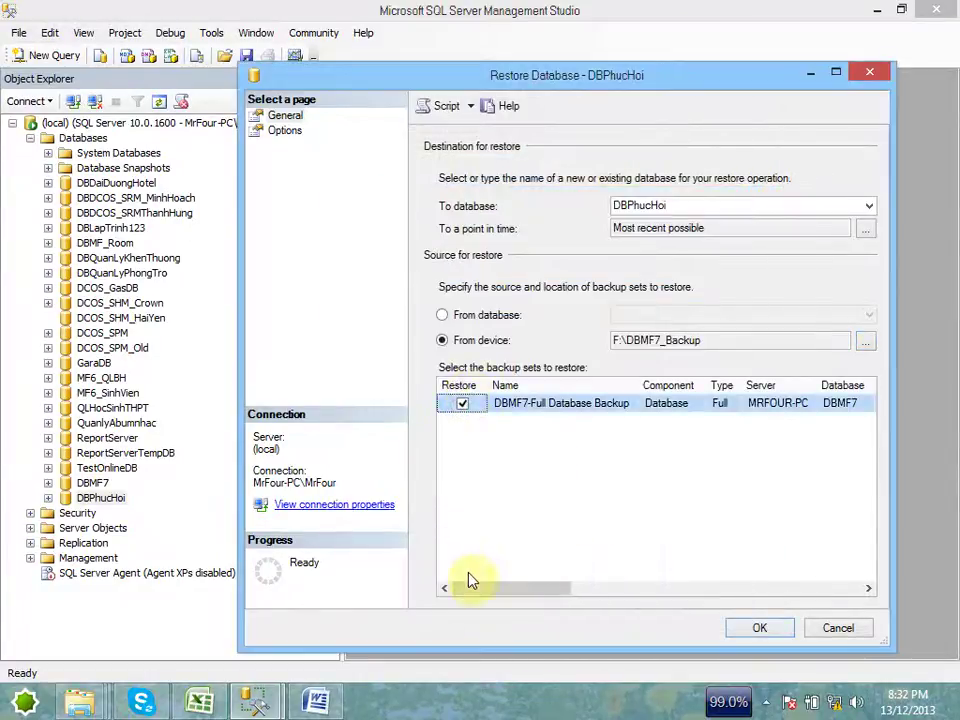
left_click_drag(471, 580, 440, 585)
left_click(283, 131)
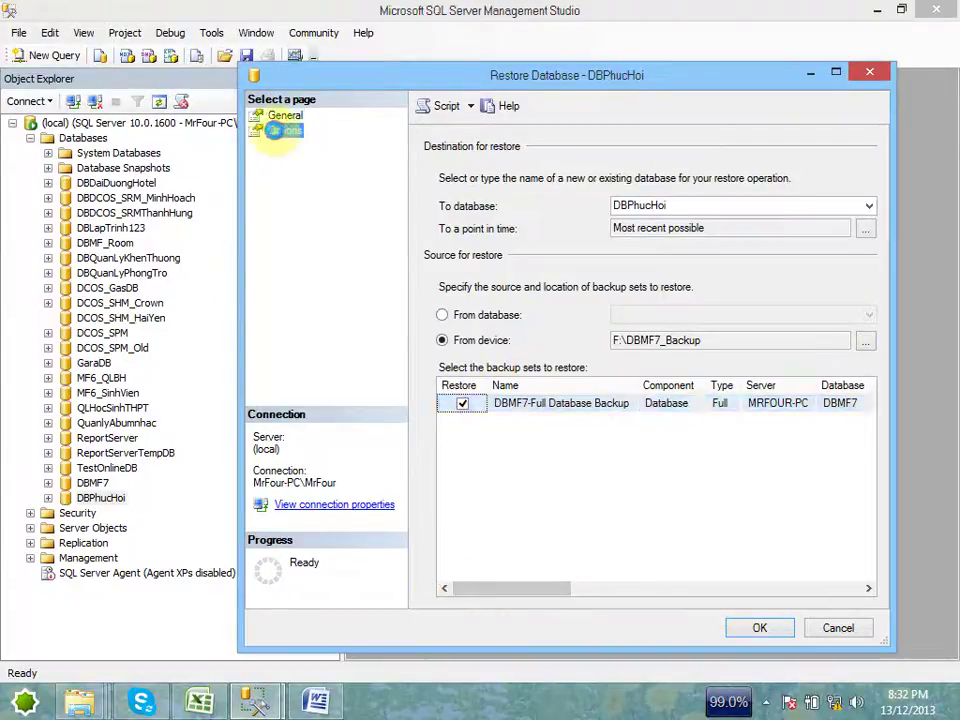
left_click(442, 171)
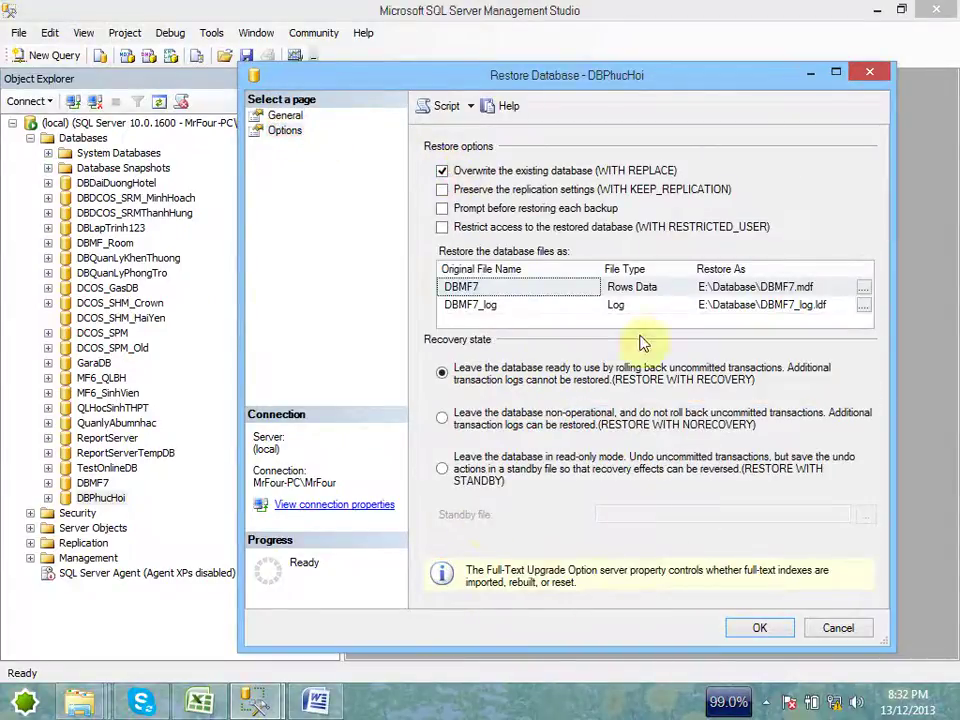
Step: Set the DBMF7 rows data file to restore as E:\Database\DBPhucHoi.mdf
left_click(826, 286)
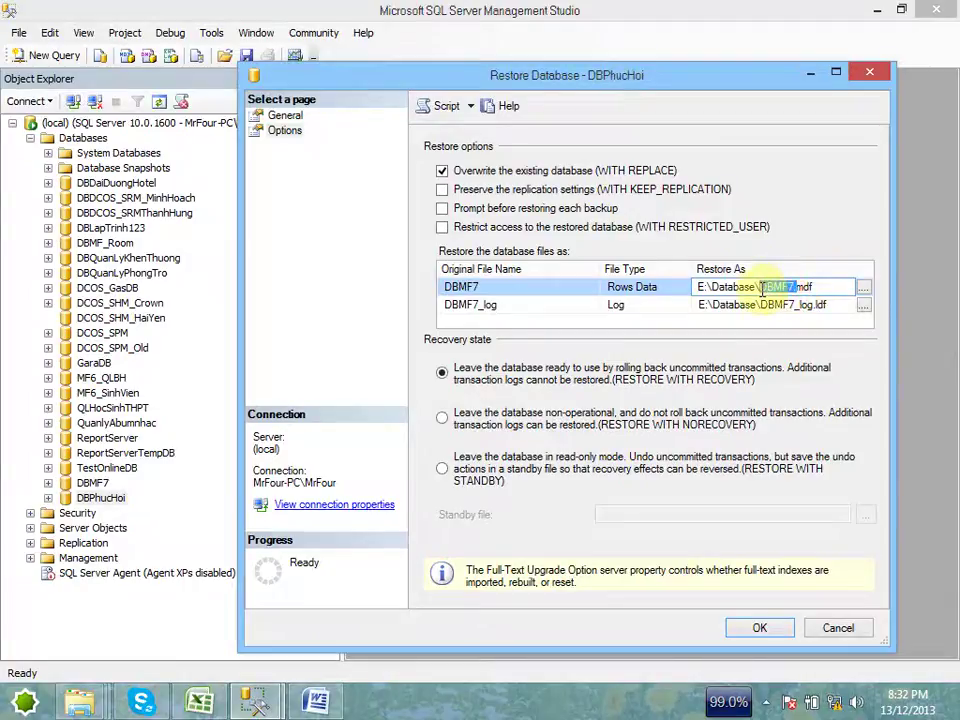
left_click_drag(765, 283, 759, 286)
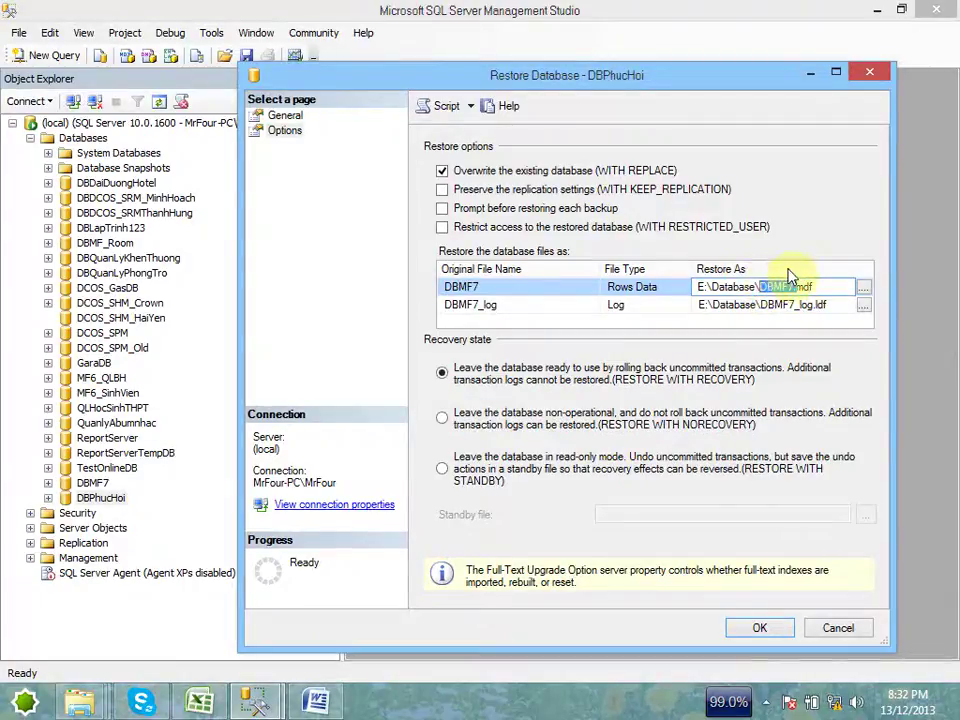
left_click(864, 294)
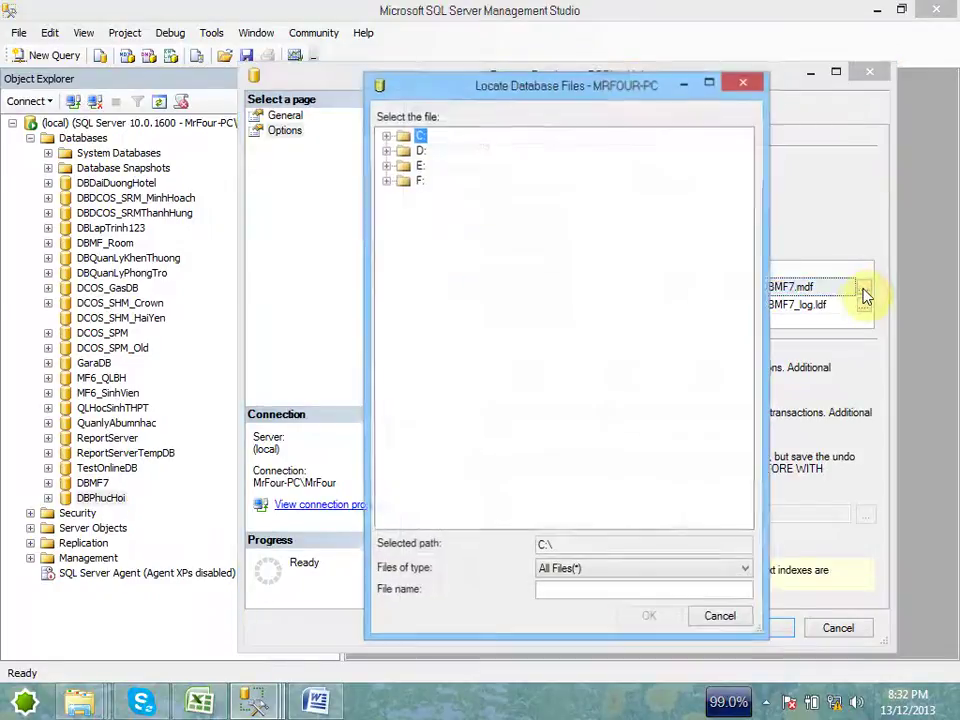
left_click(390, 182)
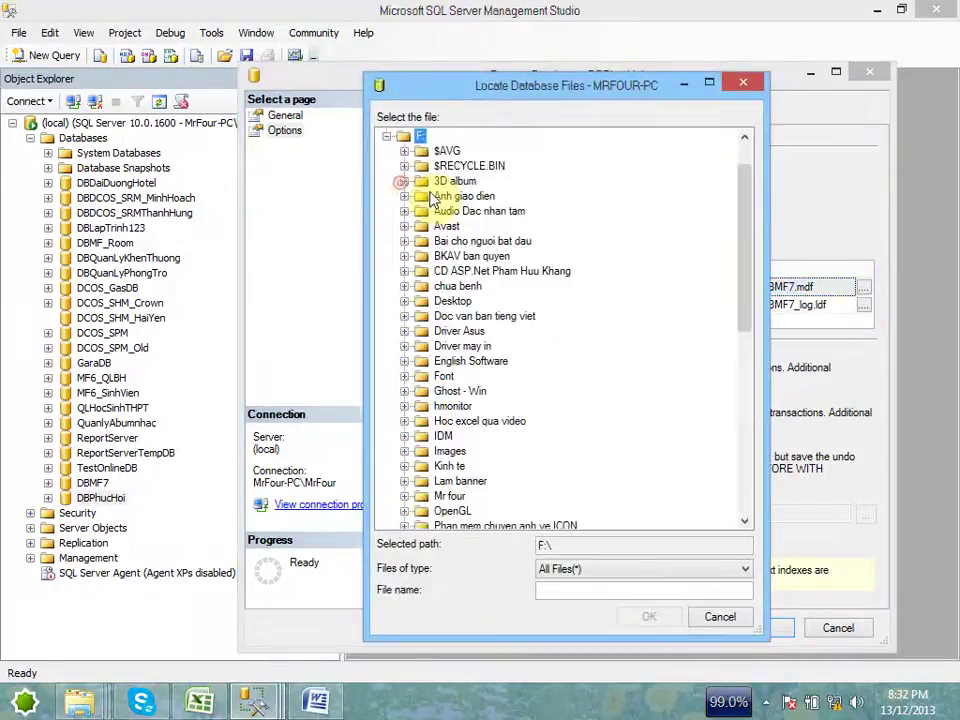
left_click(390, 137)
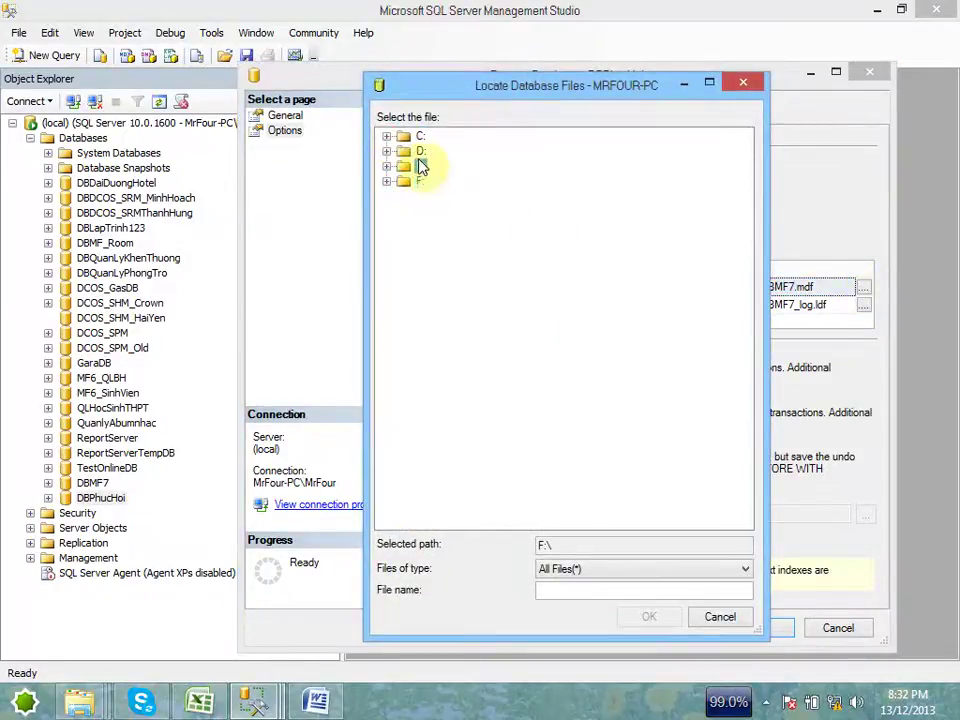
double_click(420, 166)
double_click(445, 212)
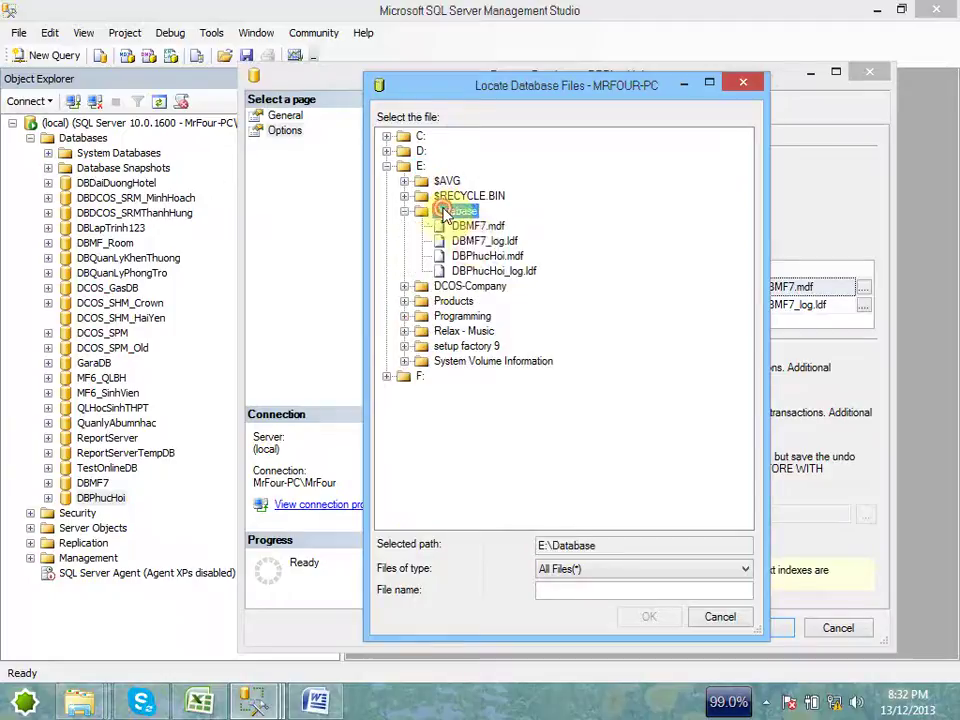
left_click(484, 241)
left_click(487, 257)
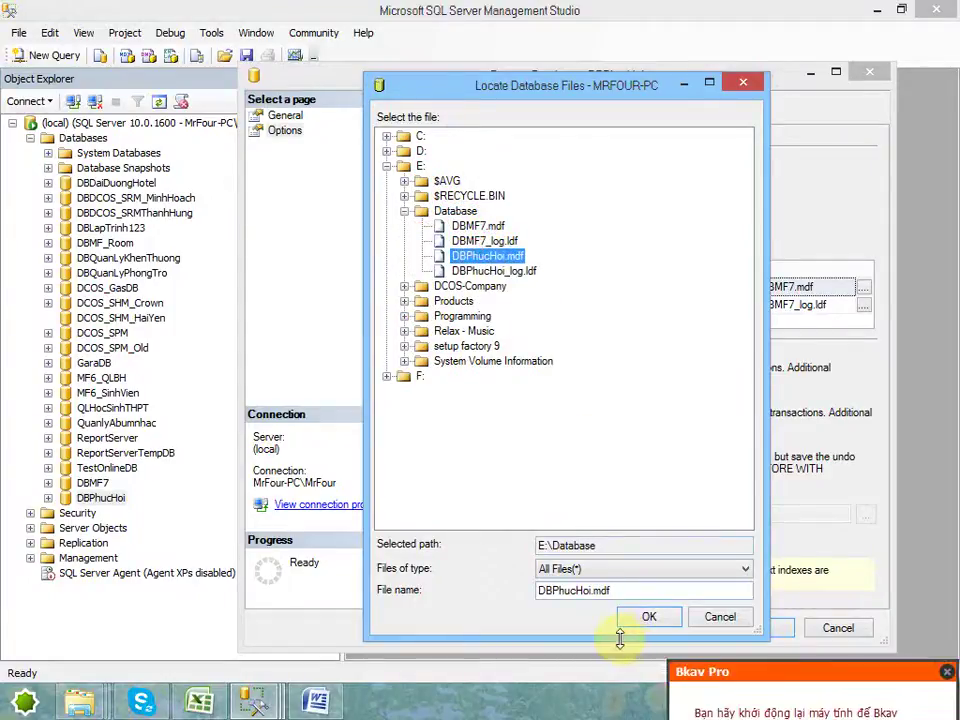
left_click(890, 652)
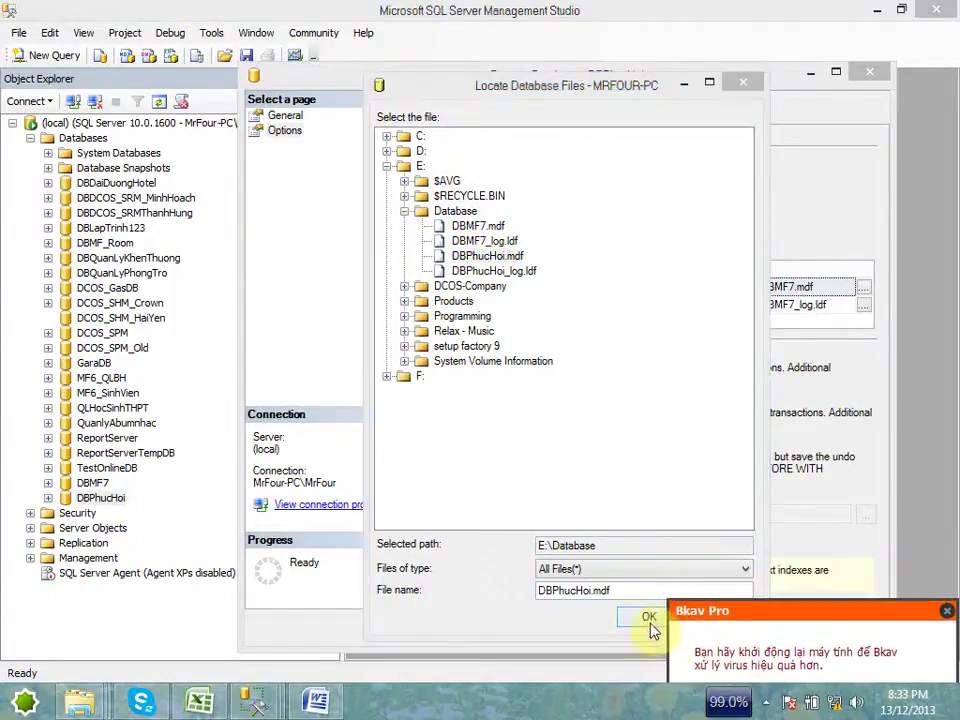
left_click(648, 617)
Step: Set the DBMF7_log file to restore as E:\Database\DBPhucHoi_log.ldf and run the restore
left_click(787, 305)
left_click(835, 303)
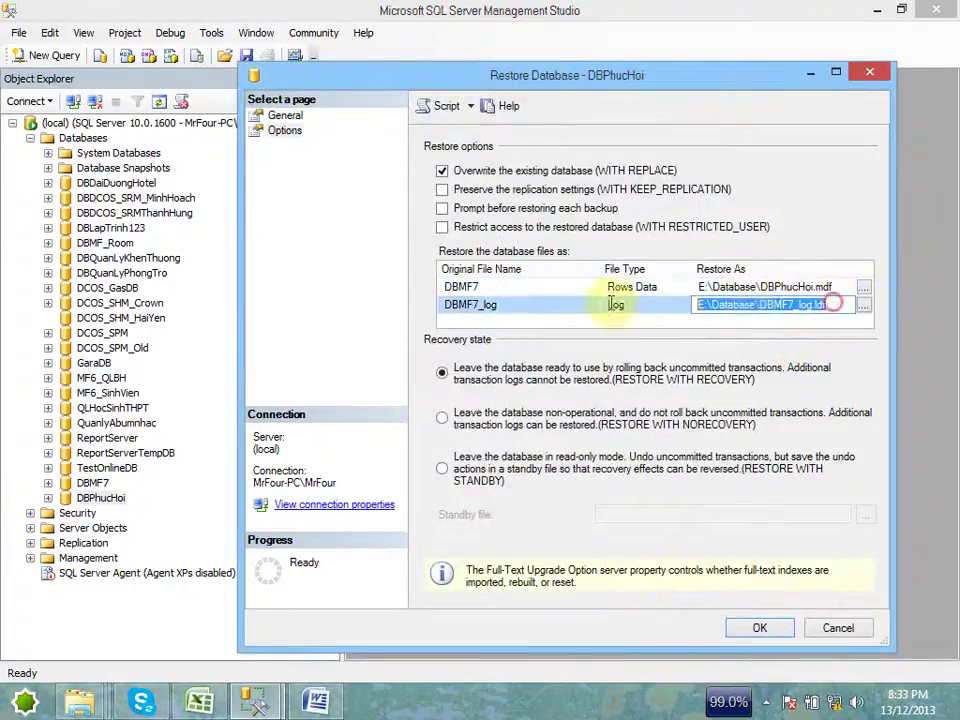
left_click(782, 305)
left_click(865, 306)
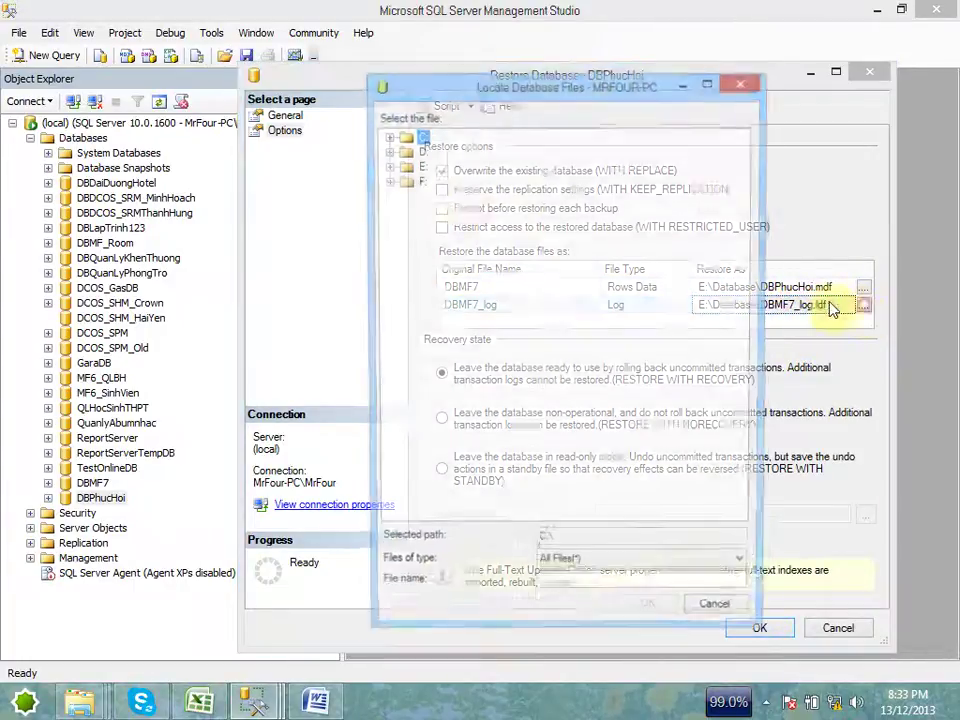
double_click(410, 166)
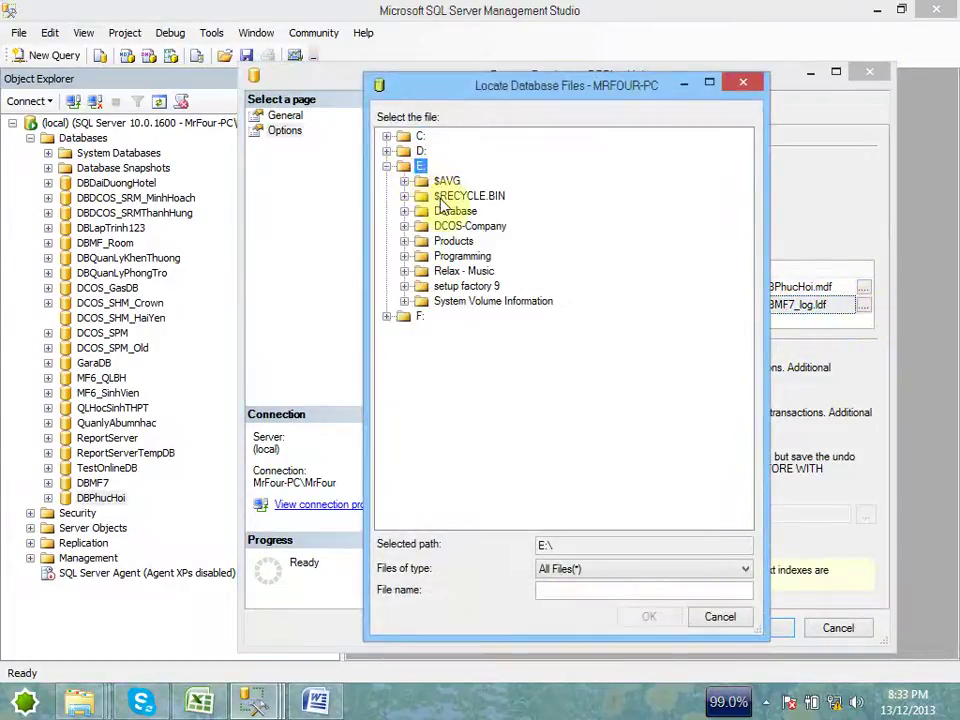
left_click(420, 195)
double_click(422, 210)
left_click(480, 242)
left_click(478, 256)
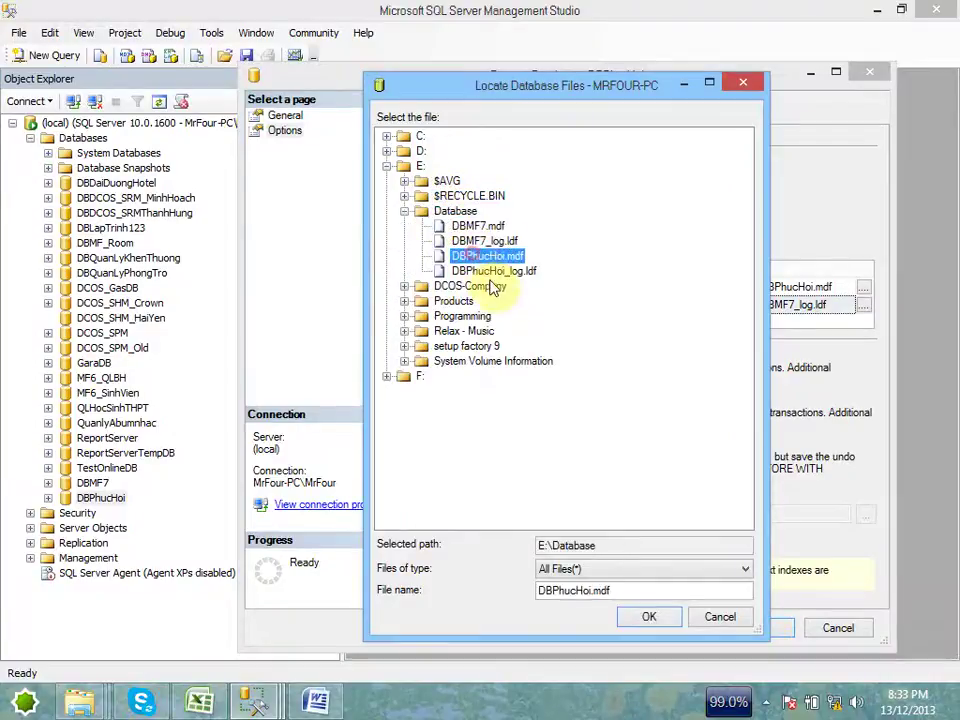
left_click(491, 271)
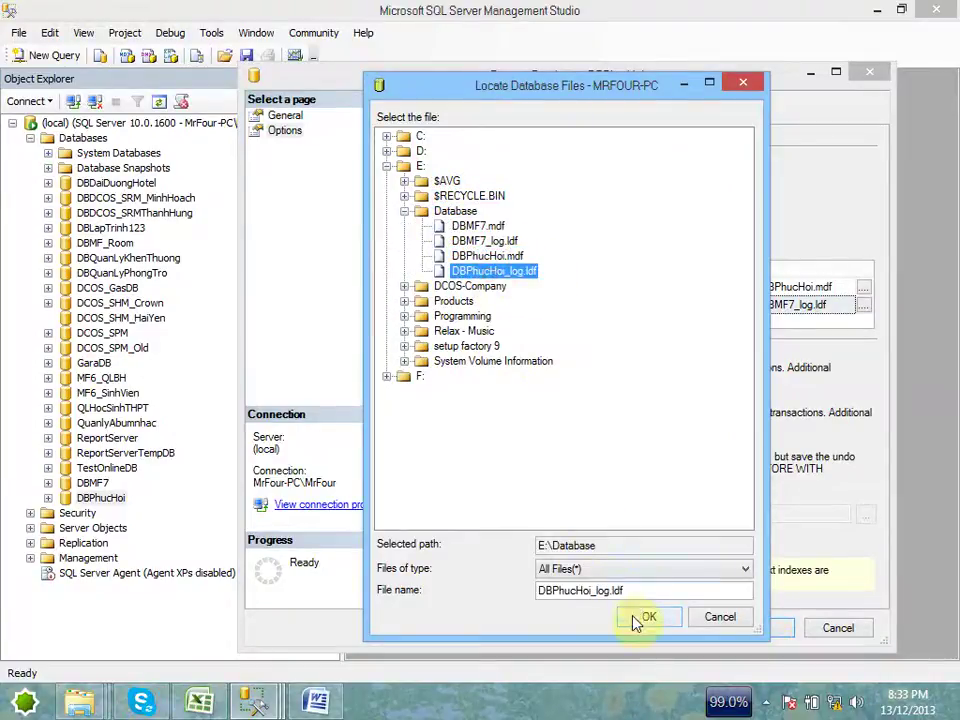
left_click(640, 618)
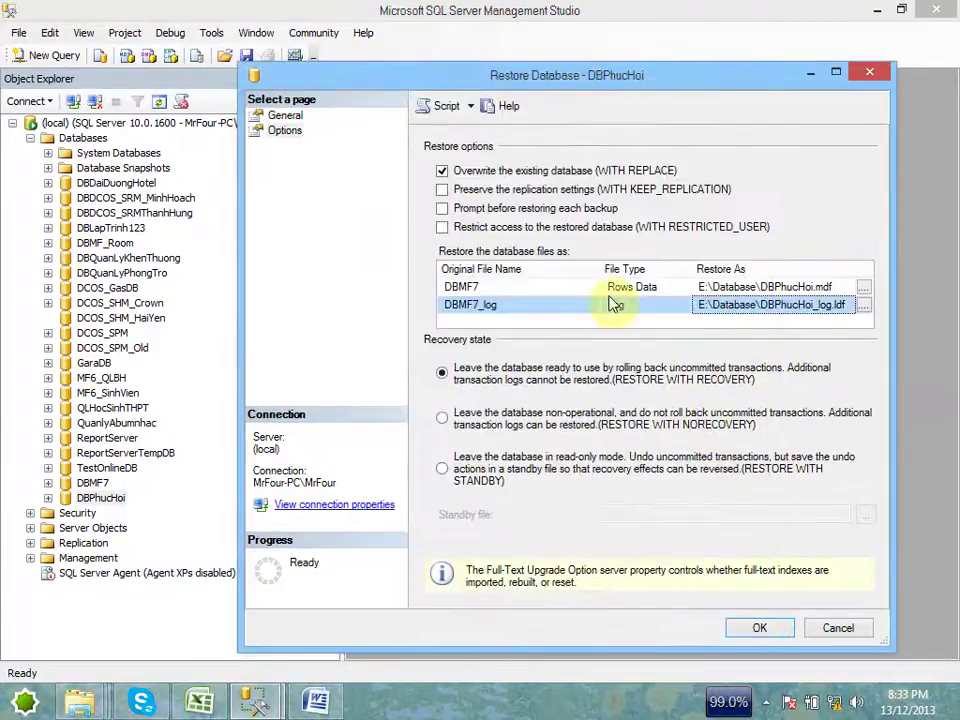
left_click(760, 628)
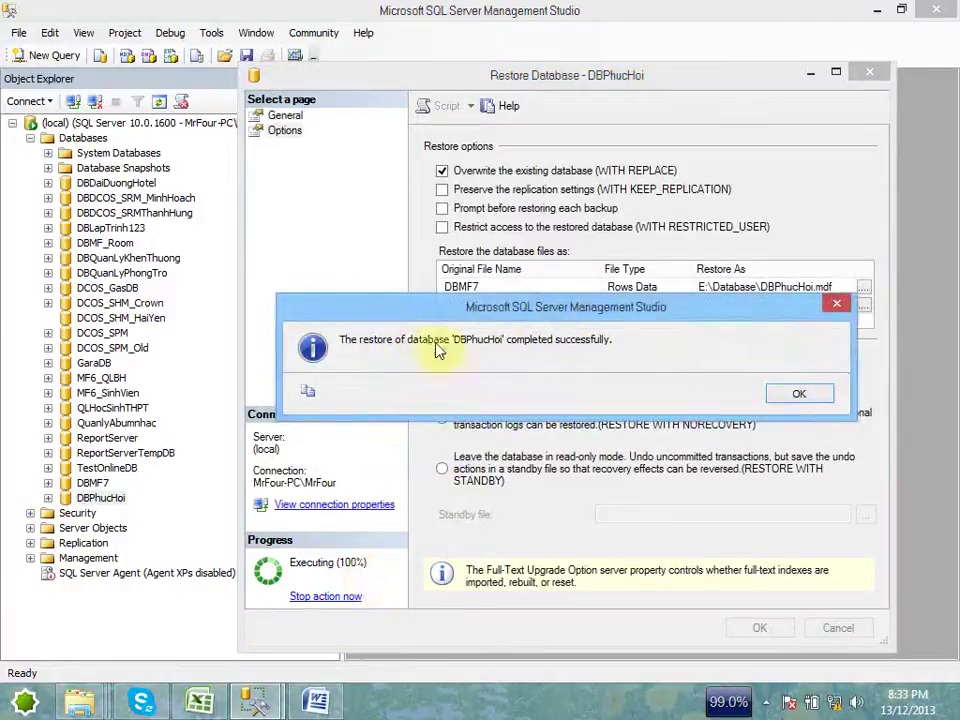
left_click(798, 397)
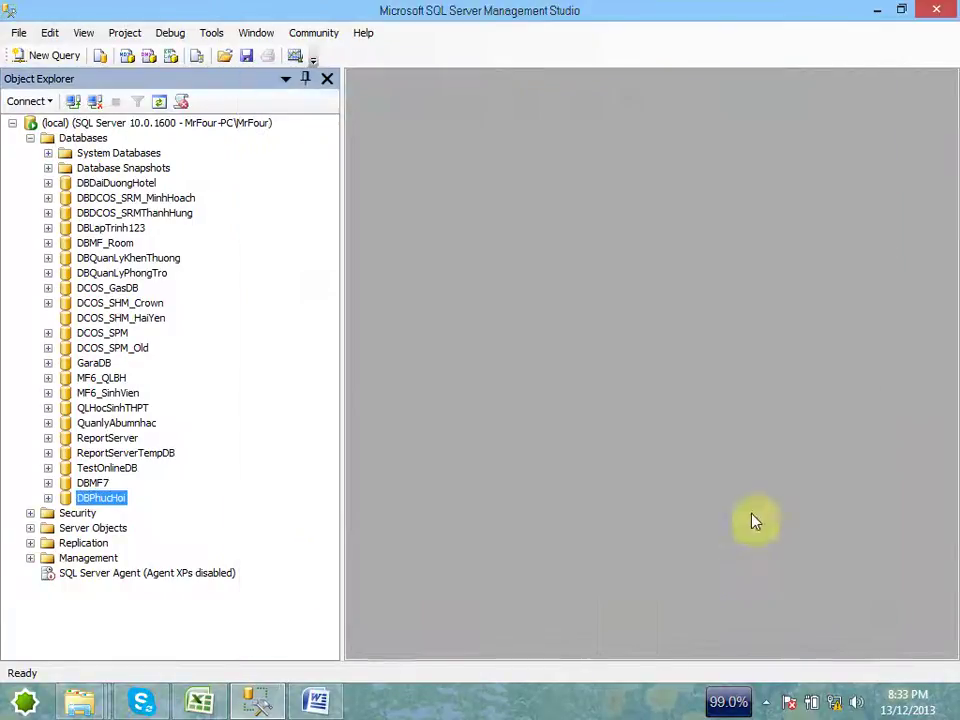
Step: Examine the tables contained in the restored DBPhucHoi database
left_click(48, 498)
scroll(66, 498, "down", 1)
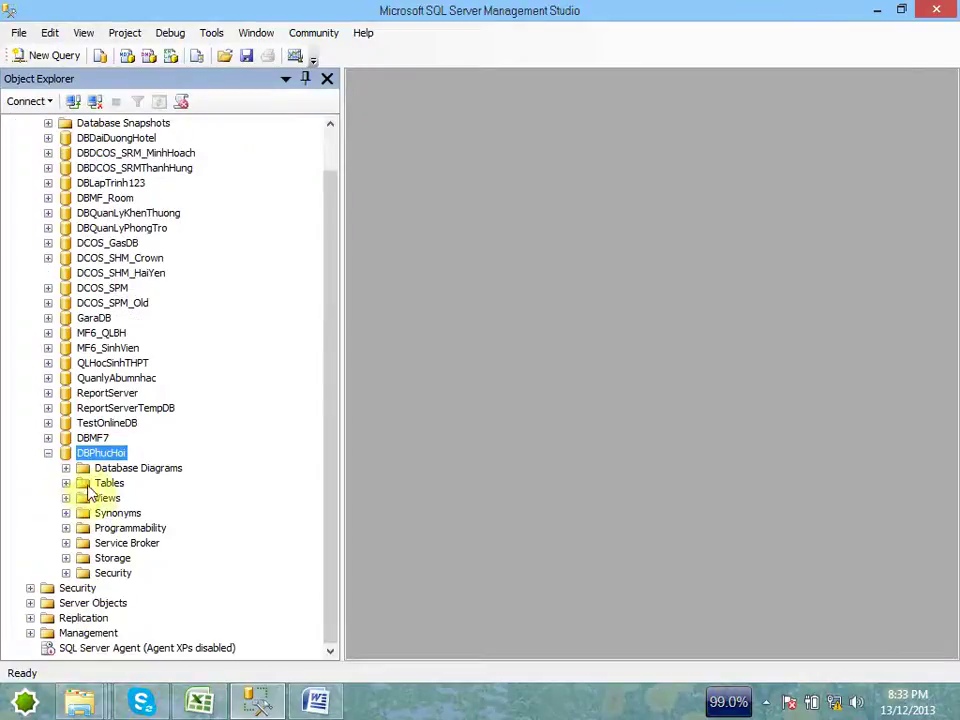
double_click(86, 485)
scroll(110, 470, "down", 2)
left_click(136, 455)
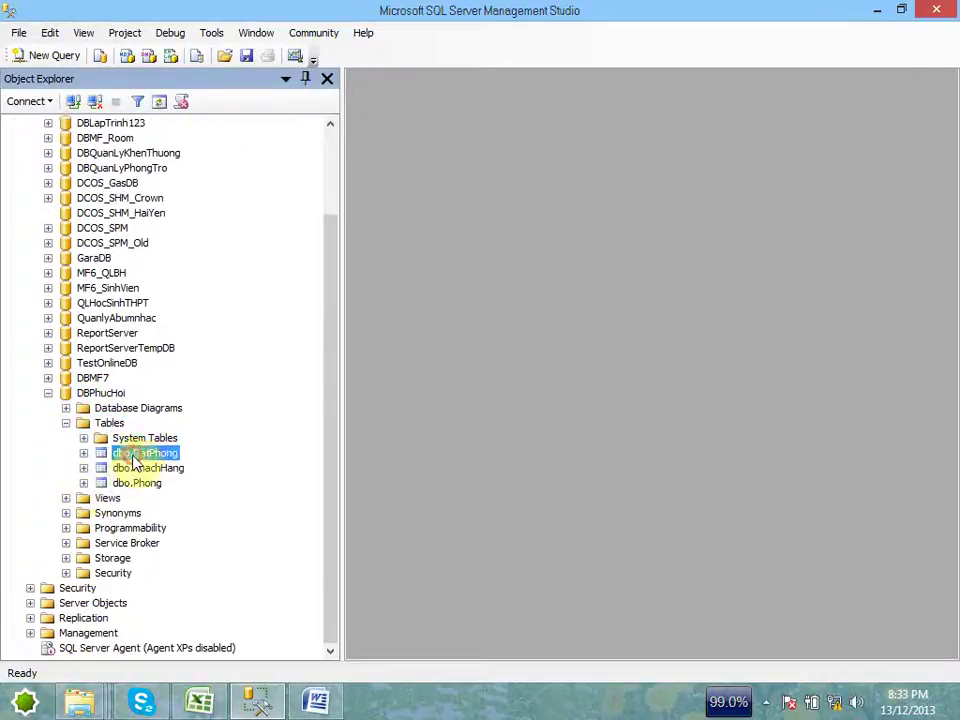
mouse_move(125, 483)
left_mouse_down()
mouse_move(135, 471)
mouse_move(135, 489)
left_mouse_up()
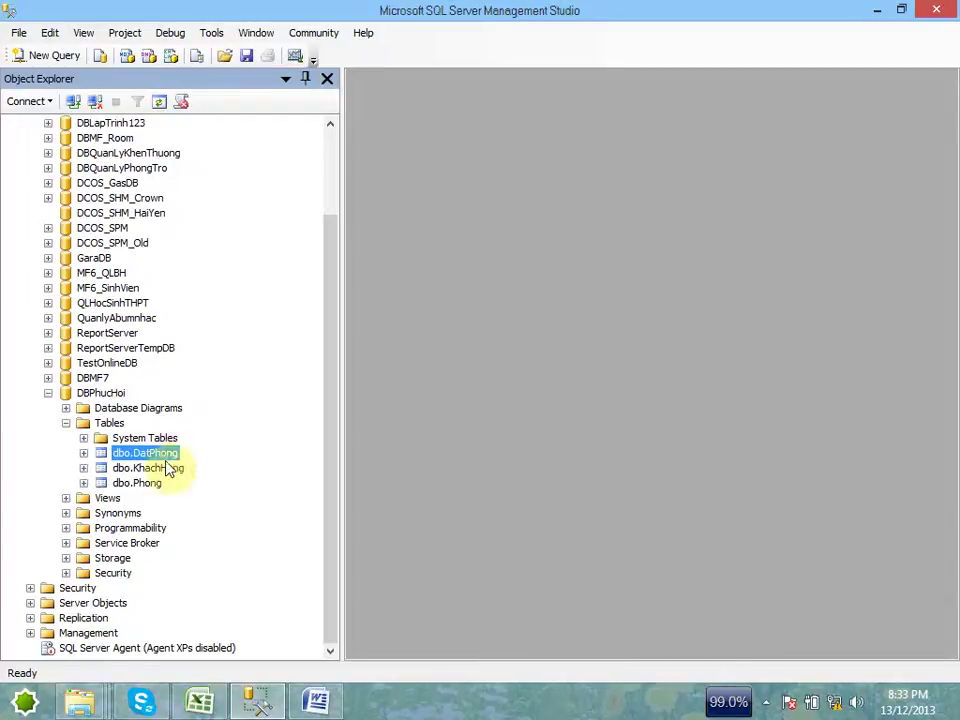
left_click(139, 485)
left_click(140, 455)
left_click(145, 468)
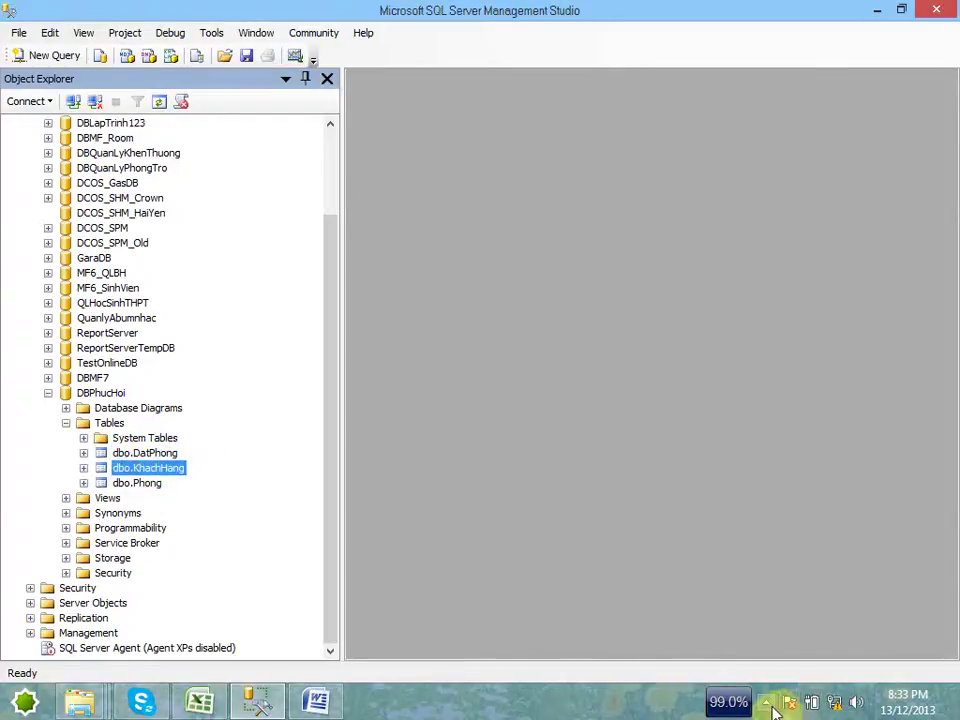
left_click(766, 702)
left_click(735, 608)
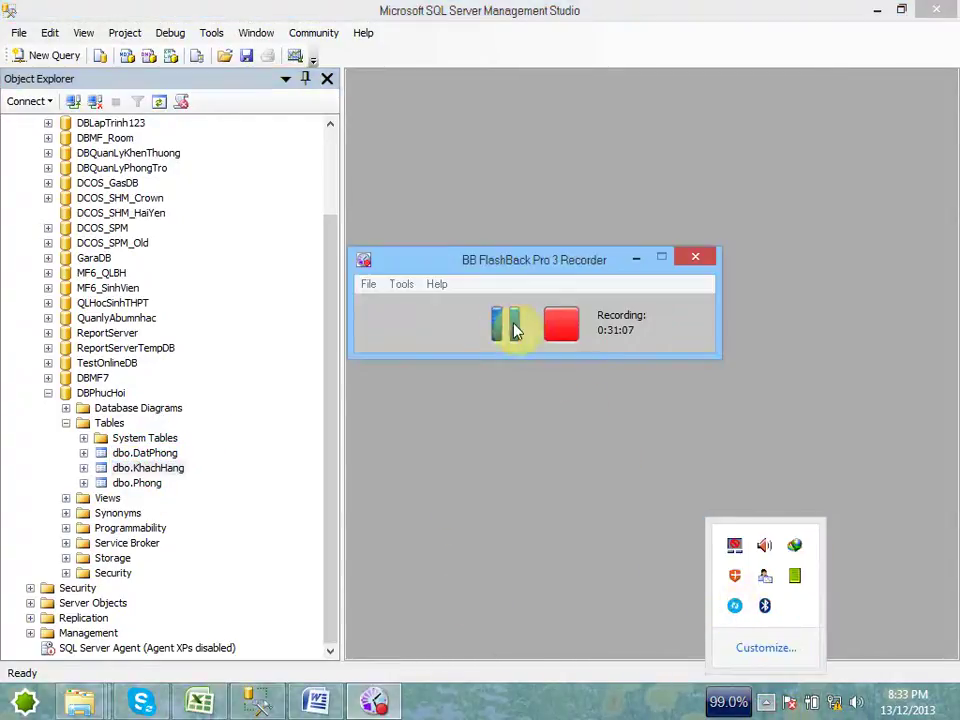